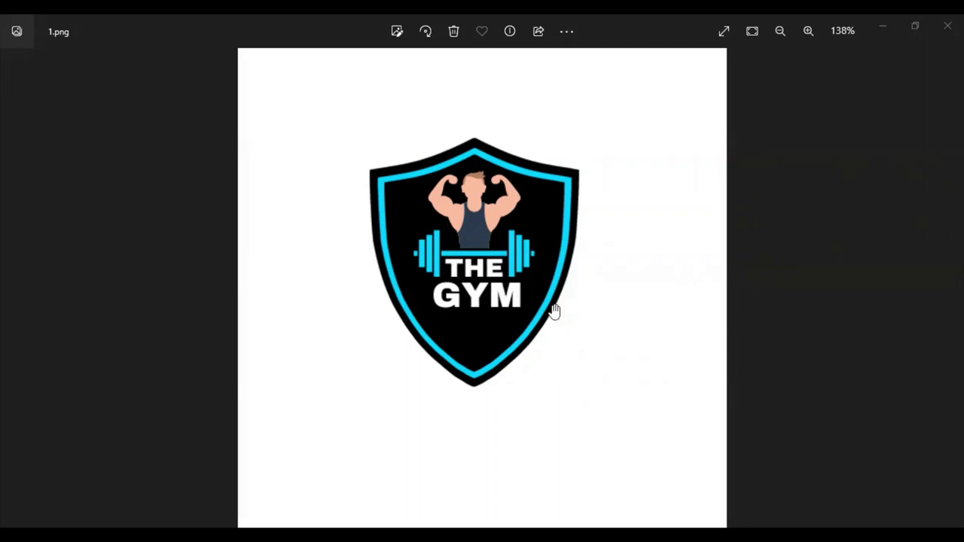
- Examine the sample gym logo in 1.png and the cafe coffee bar logo in 2.png
{"action": "scroll", "coordinate": [554, 311], "scroll_direction": "down", "scroll_amount": 2}
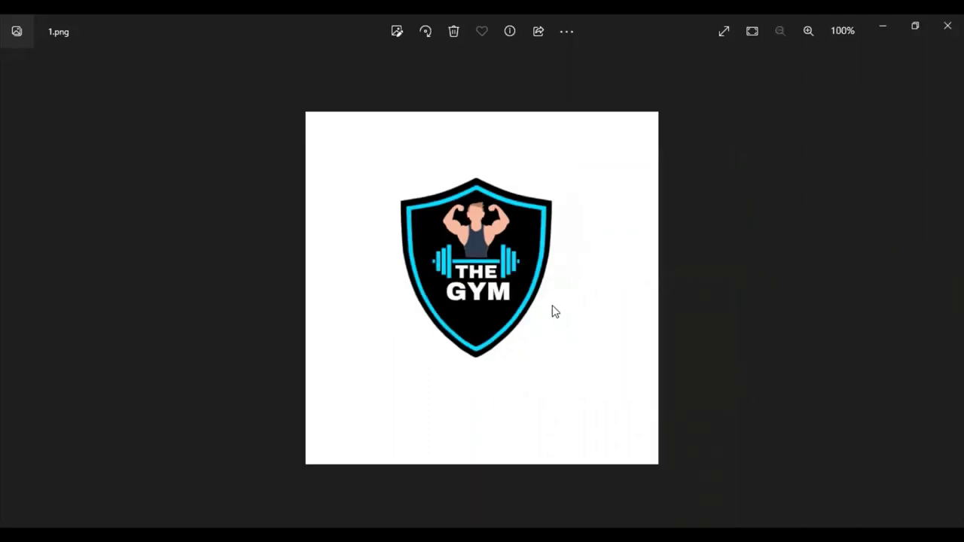
{"action": "key", "text": "Right"}
{"action": "scroll", "coordinate": [552, 305], "scroll_direction": "up", "scroll_amount": 1}
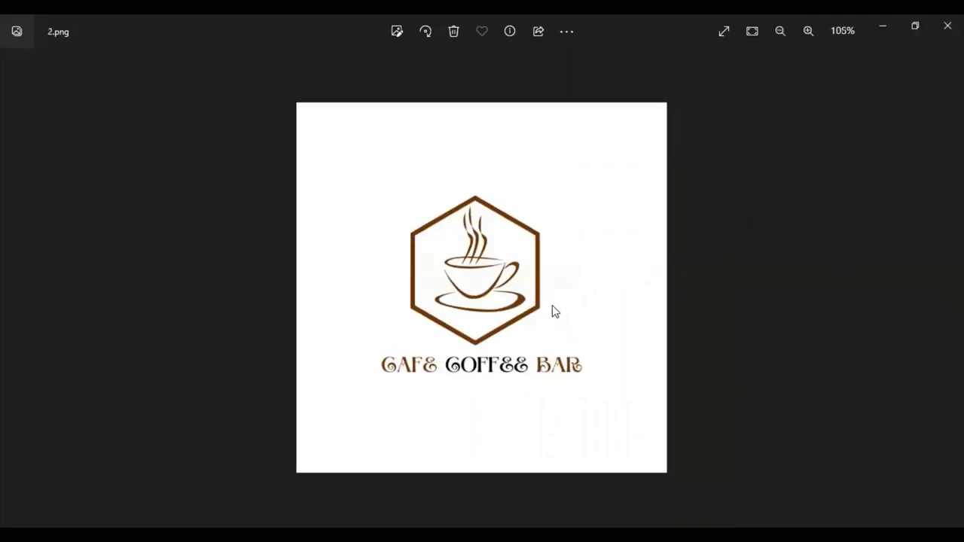
{"action": "scroll", "coordinate": [553, 305], "scroll_direction": "up", "scroll_amount": 1}
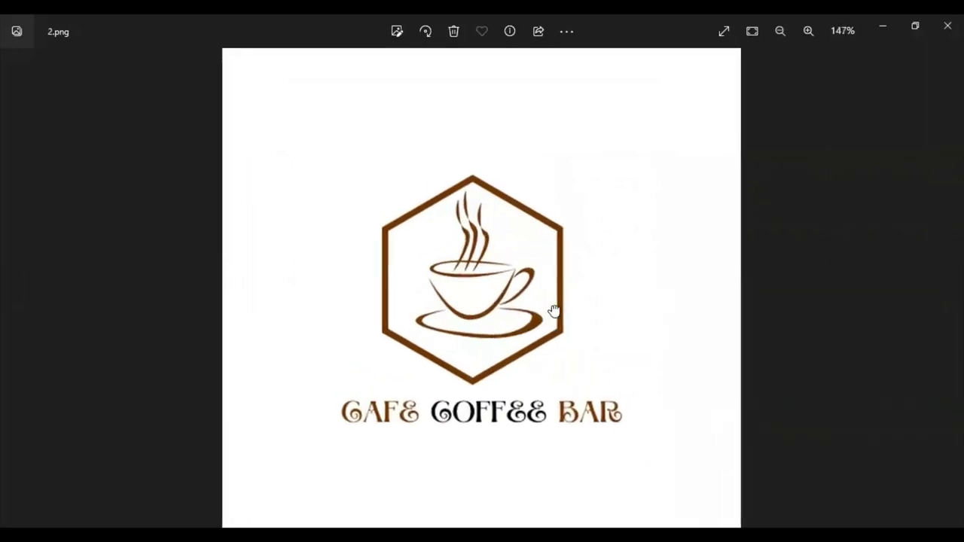
{"action": "scroll", "coordinate": [554, 310], "scroll_direction": "up", "scroll_amount": 1}
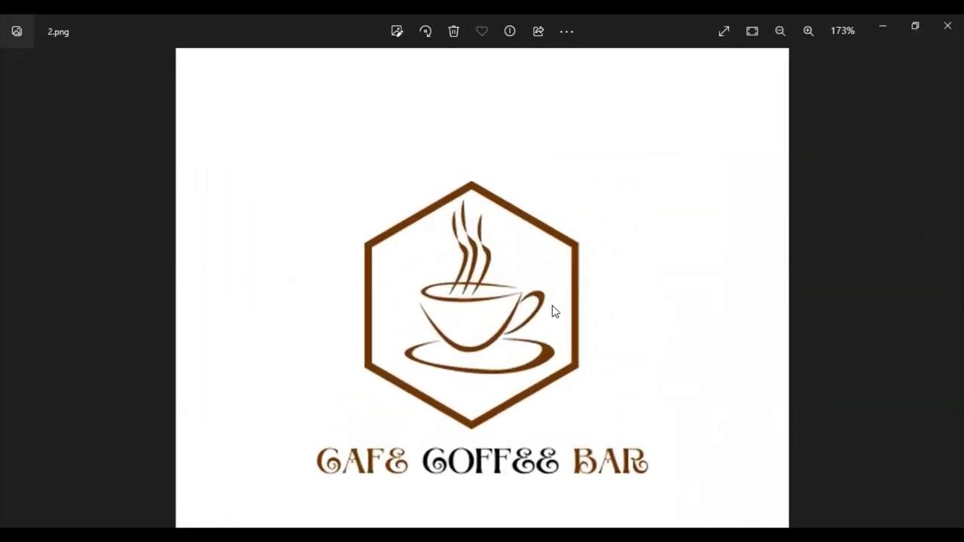
{"action": "scroll", "coordinate": [554, 310], "scroll_direction": "down", "scroll_amount": 3}
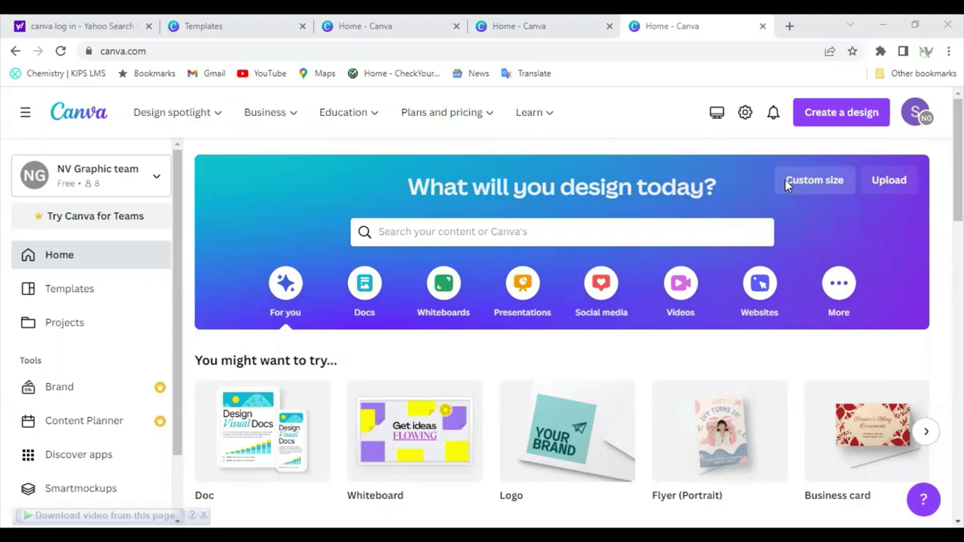
- Switch to Canva and create a new custom-size design of 500 × 500 px
{"action": "left_click", "coordinate": [399, 230]}
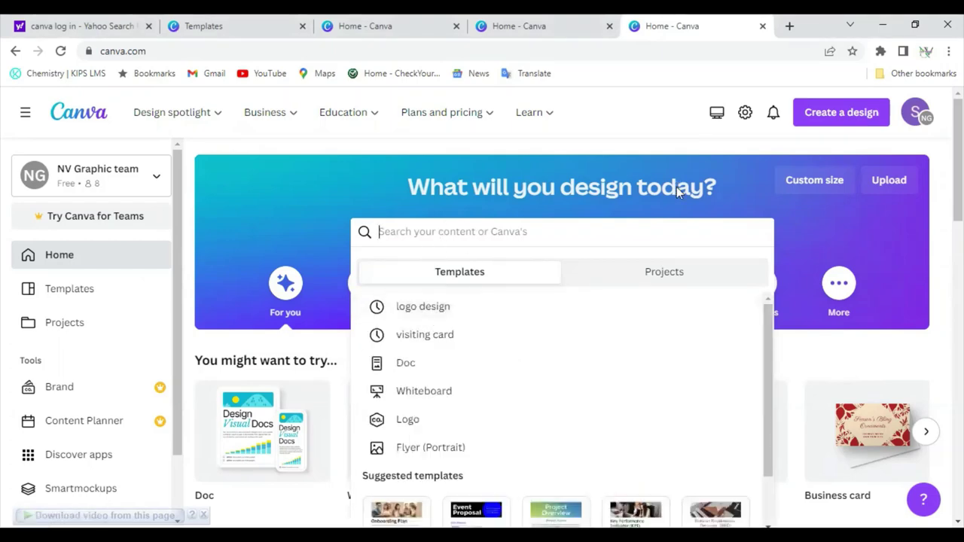
{"action": "left_click", "coordinate": [817, 185]}
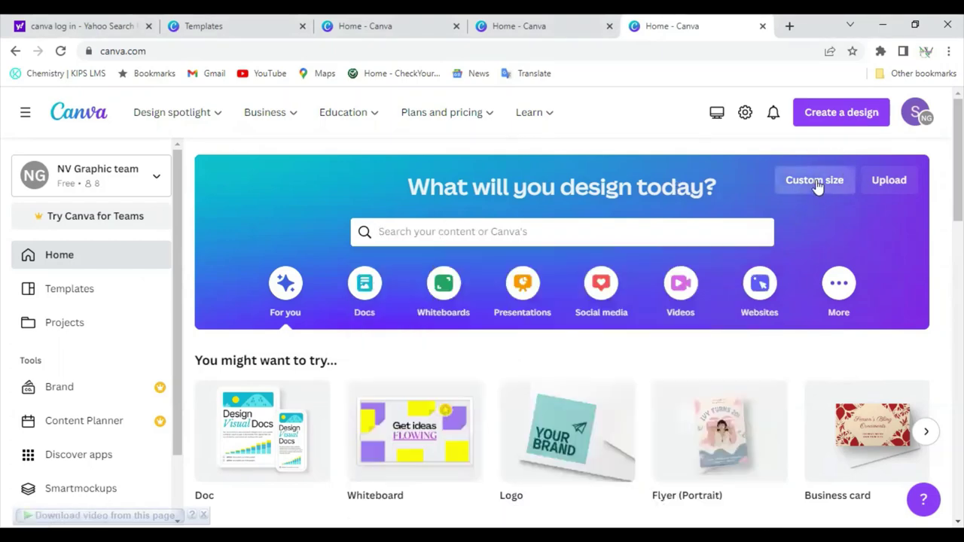
{"action": "left_click", "coordinate": [817, 184]}
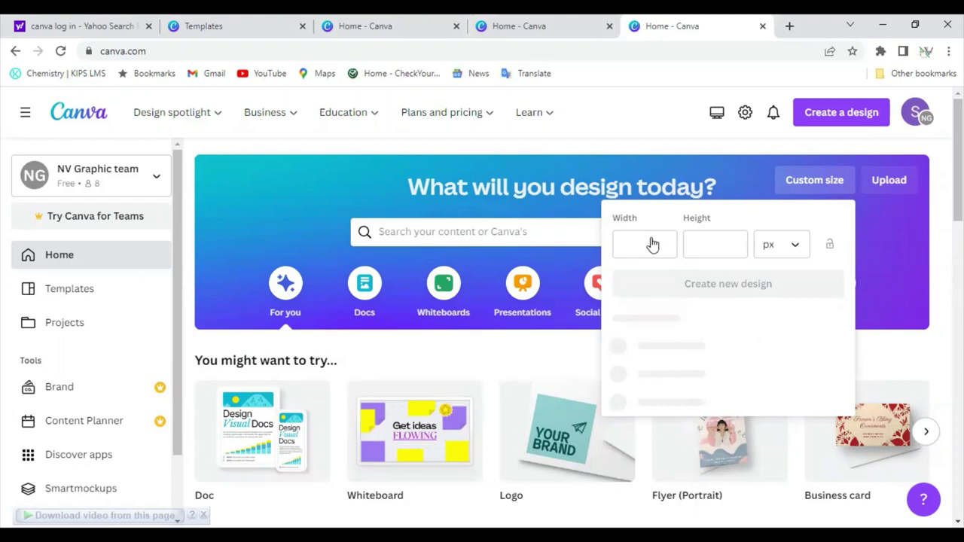
{"action": "left_click", "coordinate": [648, 247]}
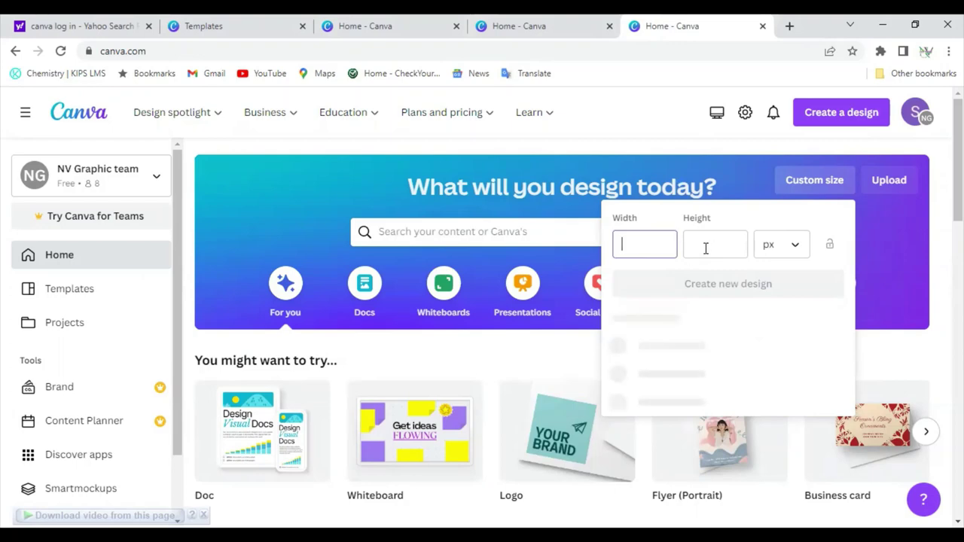
{"action": "type", "text": "500"}
{"action": "key", "text": "Tab"}
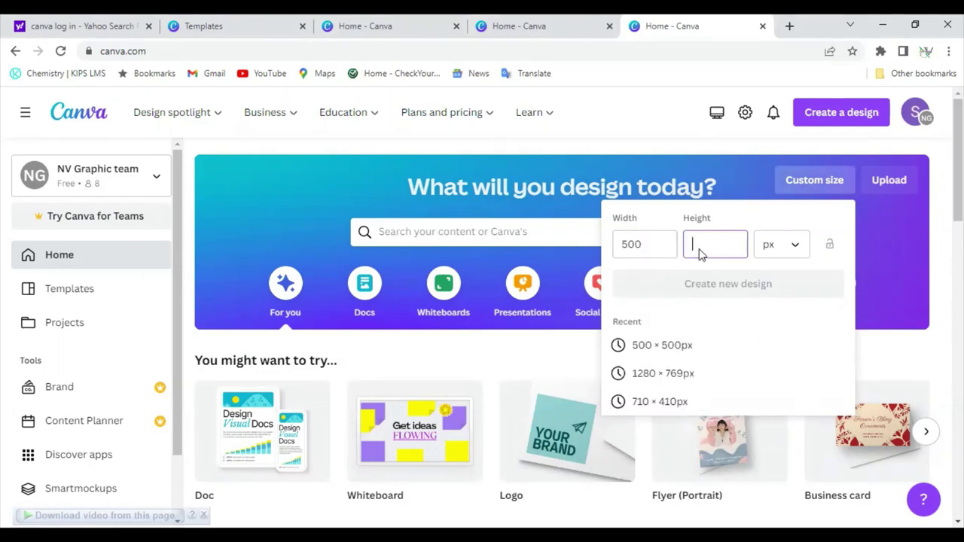
{"action": "type", "text": "500"}
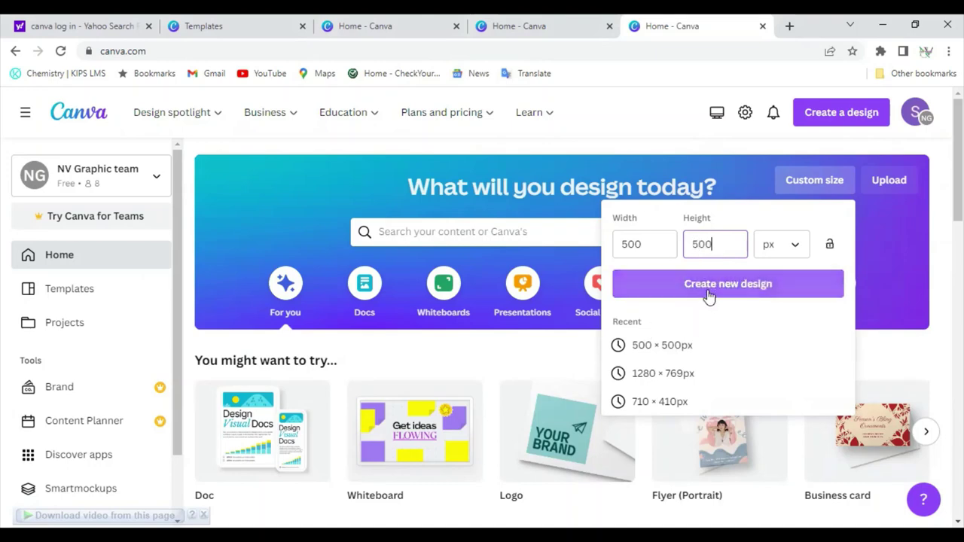
{"action": "left_click", "coordinate": [744, 287]}
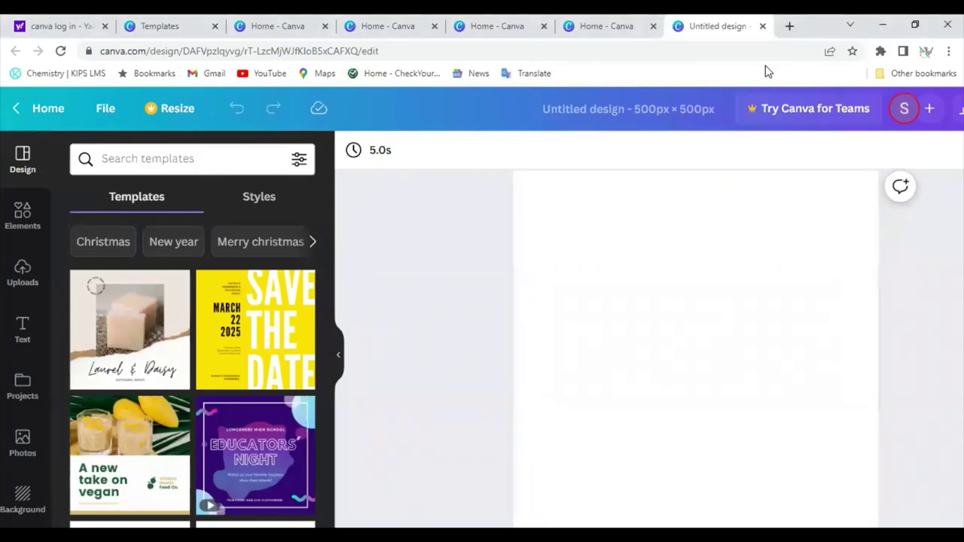
- Search the elements library for "gym" and show all matching graphics
{"action": "left_click", "coordinate": [25, 216]}
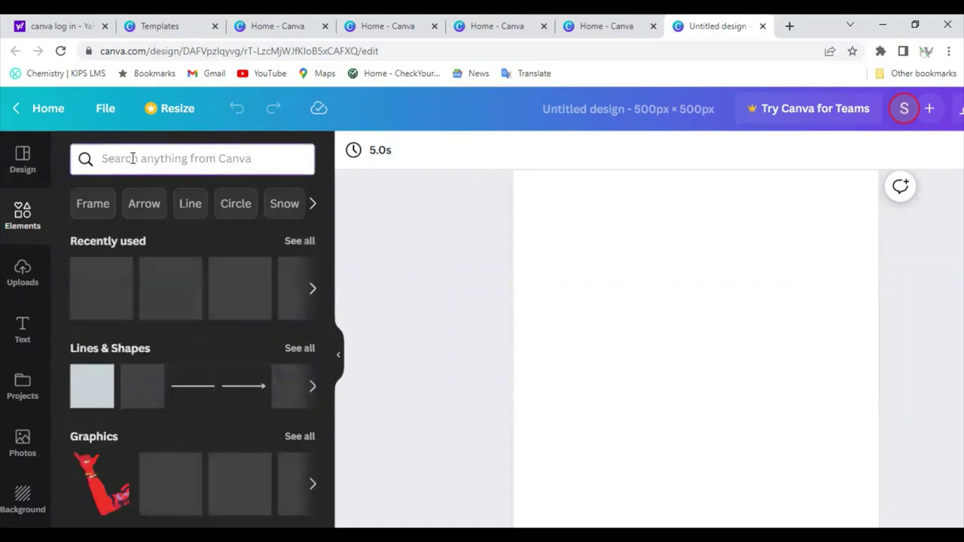
{"action": "left_click", "coordinate": [132, 159]}
{"action": "type", "text": "gym"}
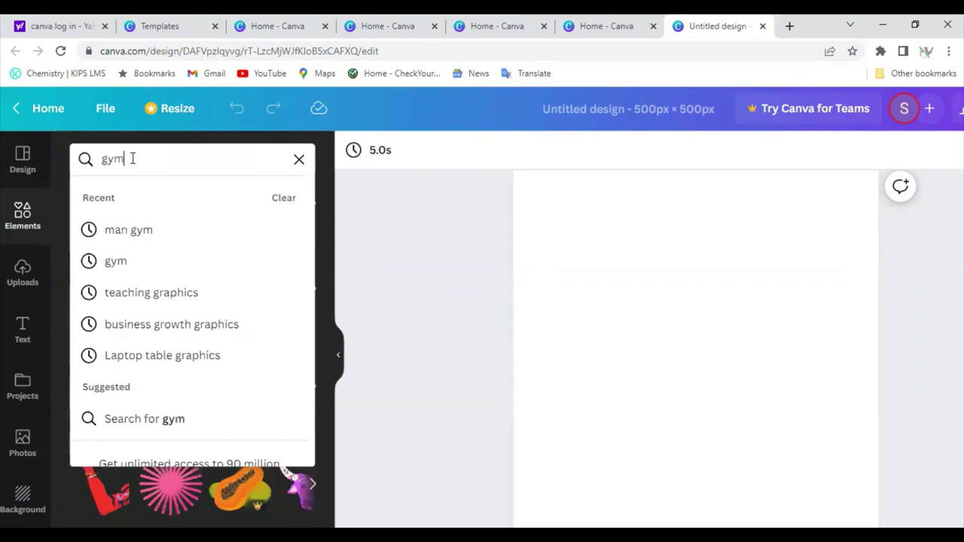
{"action": "key", "text": "Return"}
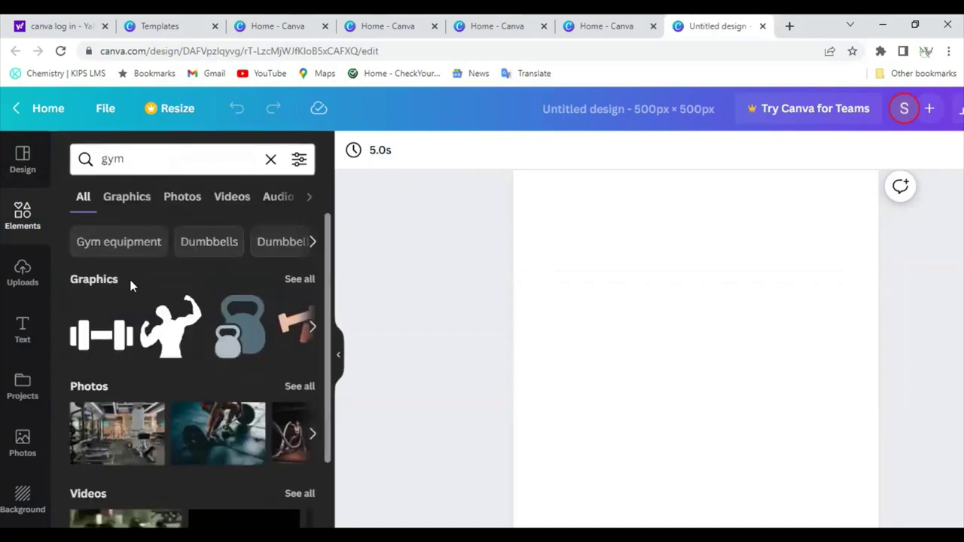
{"action": "left_click", "coordinate": [300, 279]}
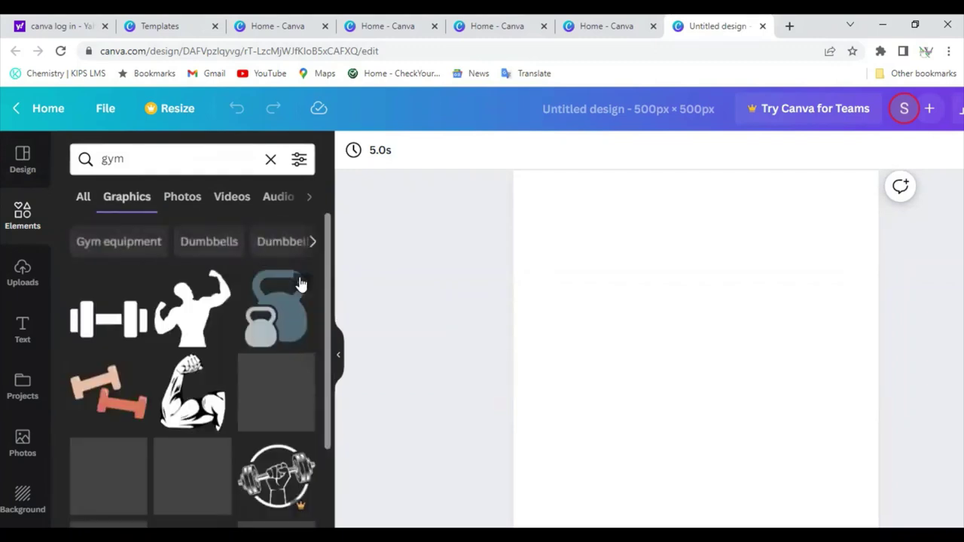
- Add the back-view silhouette of a muscular man flexing both arms and move it slightly up on the page
{"action": "scroll", "coordinate": [244, 402], "scroll_direction": "down", "scroll_amount": 1}
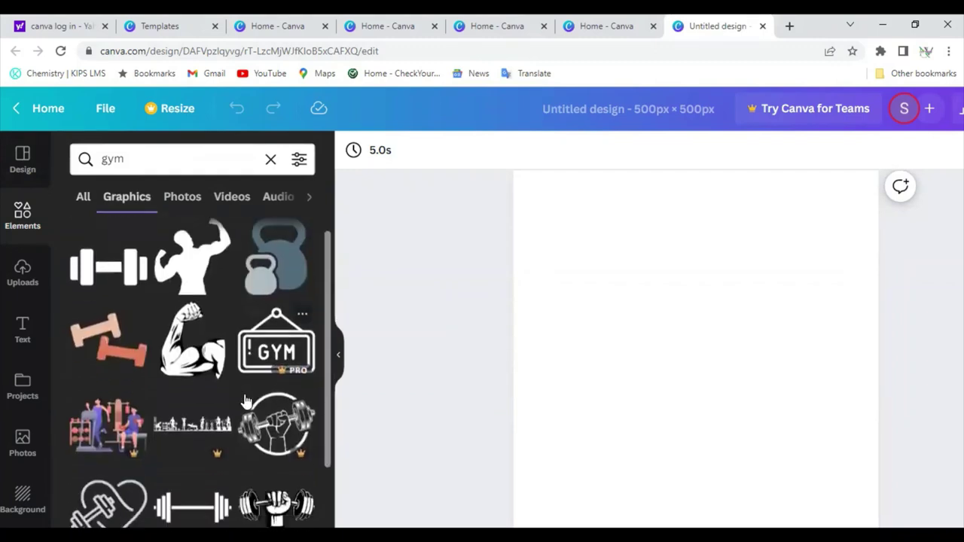
{"action": "scroll", "coordinate": [245, 401], "scroll_direction": "down", "scroll_amount": 4}
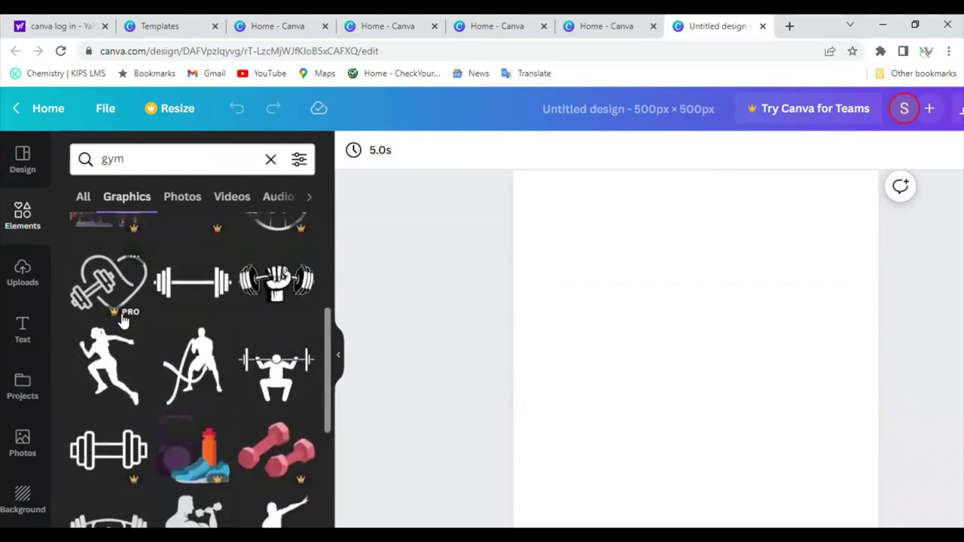
{"action": "scroll", "coordinate": [226, 367], "scroll_direction": "down", "scroll_amount": 3}
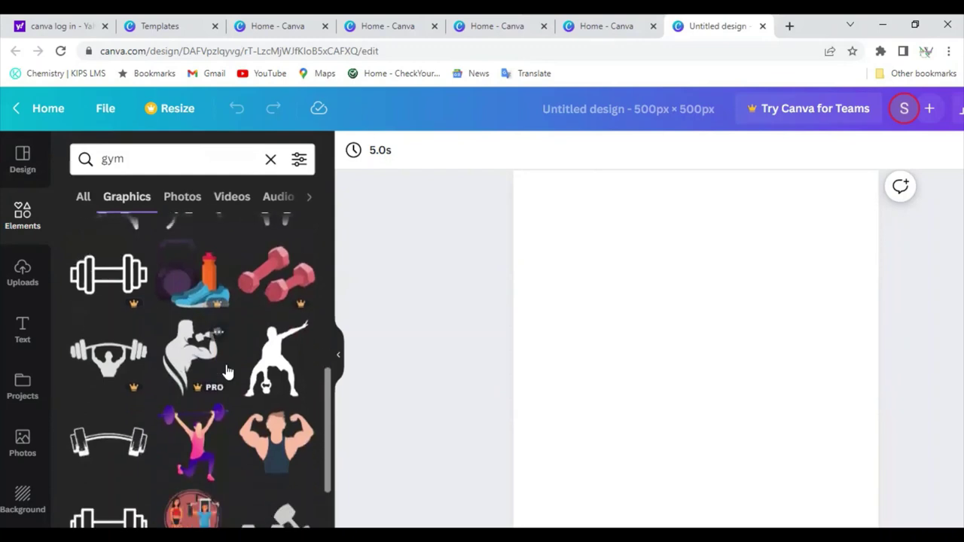
{"action": "scroll", "coordinate": [226, 371], "scroll_direction": "down", "scroll_amount": 5}
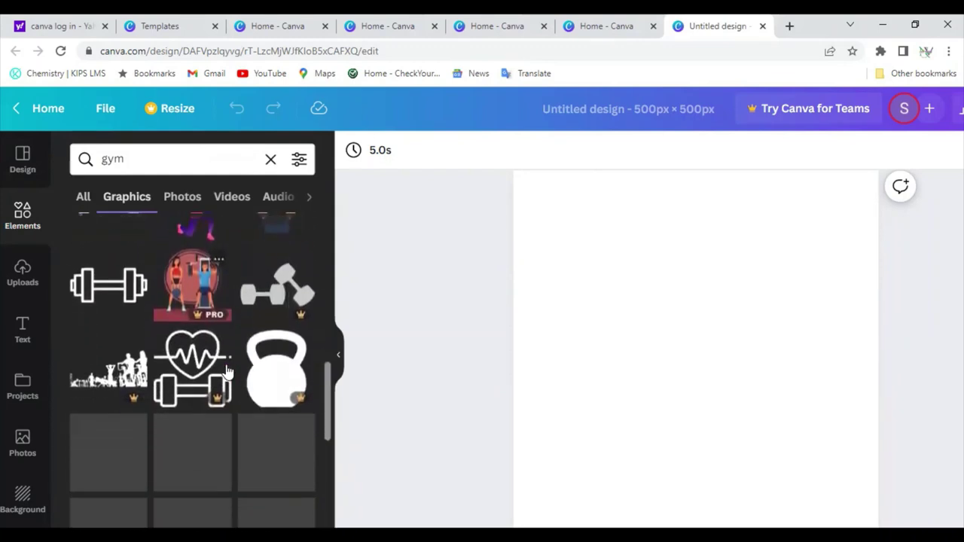
{"action": "scroll", "coordinate": [226, 370], "scroll_direction": "down", "scroll_amount": 2}
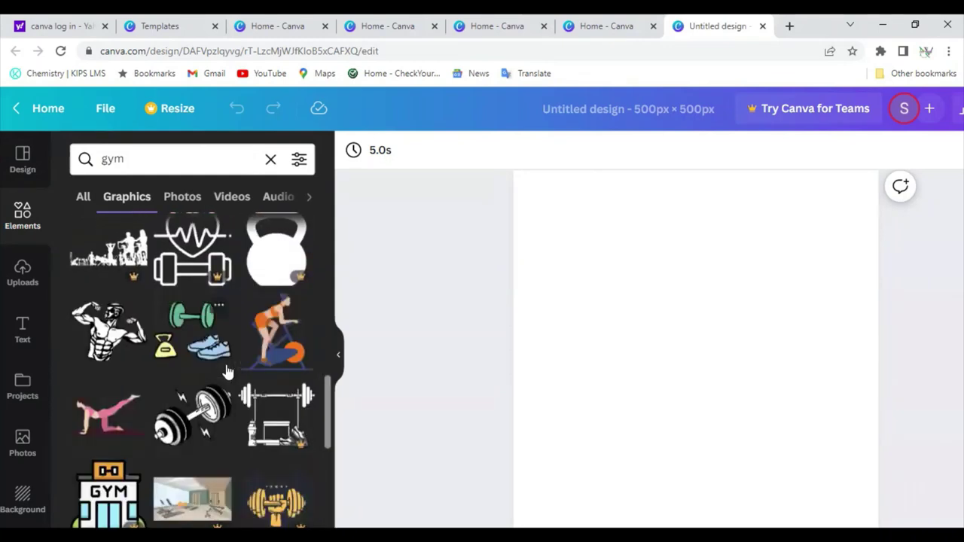
{"action": "scroll", "coordinate": [228, 372], "scroll_direction": "down", "scroll_amount": 8}
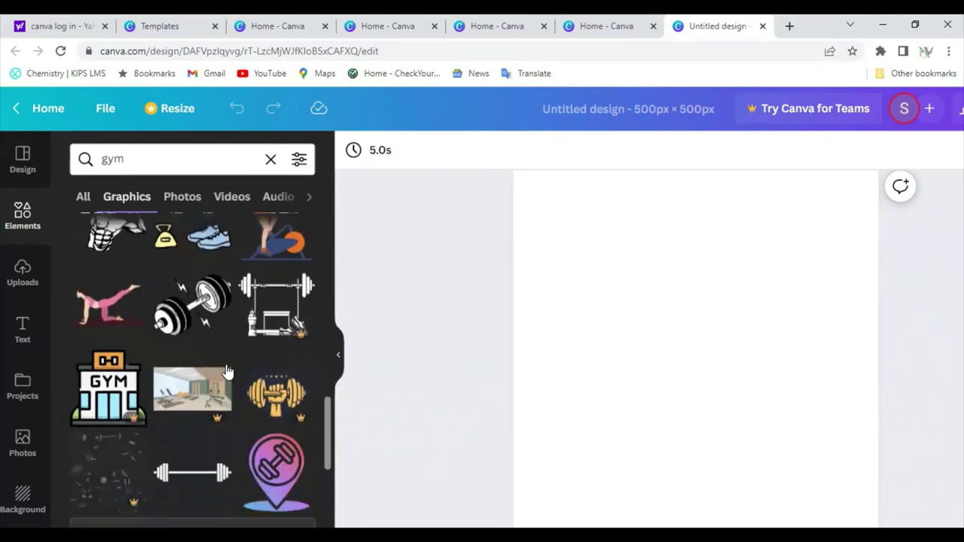
{"action": "scroll", "coordinate": [228, 372], "scroll_direction": "down", "scroll_amount": 3}
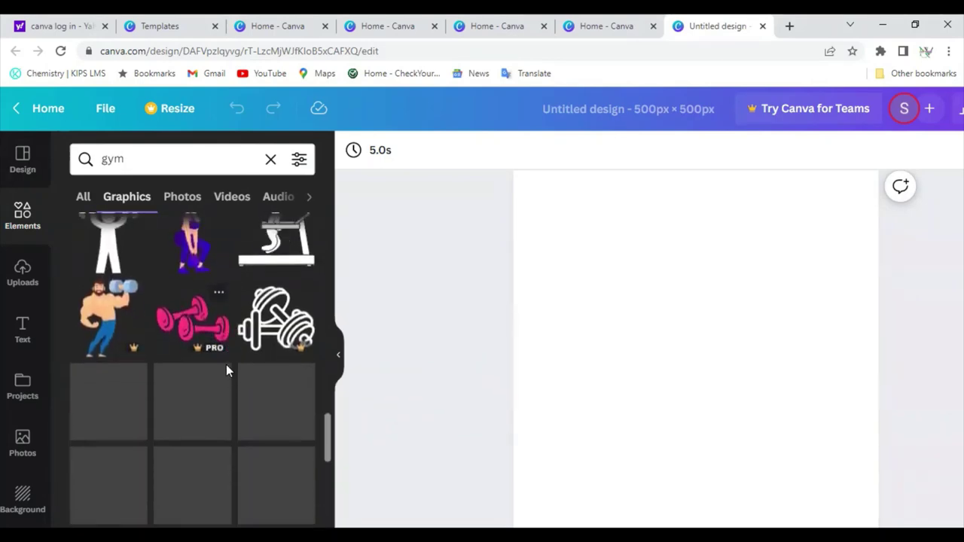
{"action": "scroll", "coordinate": [226, 369], "scroll_direction": "down", "scroll_amount": 1}
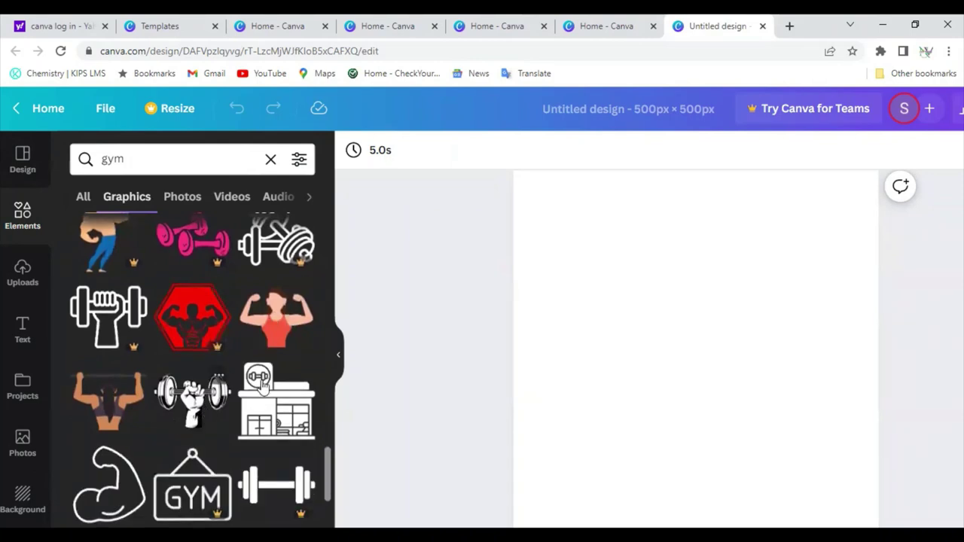
{"action": "scroll", "coordinate": [208, 417], "scroll_direction": "down", "scroll_amount": 3}
{"action": "scroll", "coordinate": [209, 422], "scroll_direction": "down", "scroll_amount": 6}
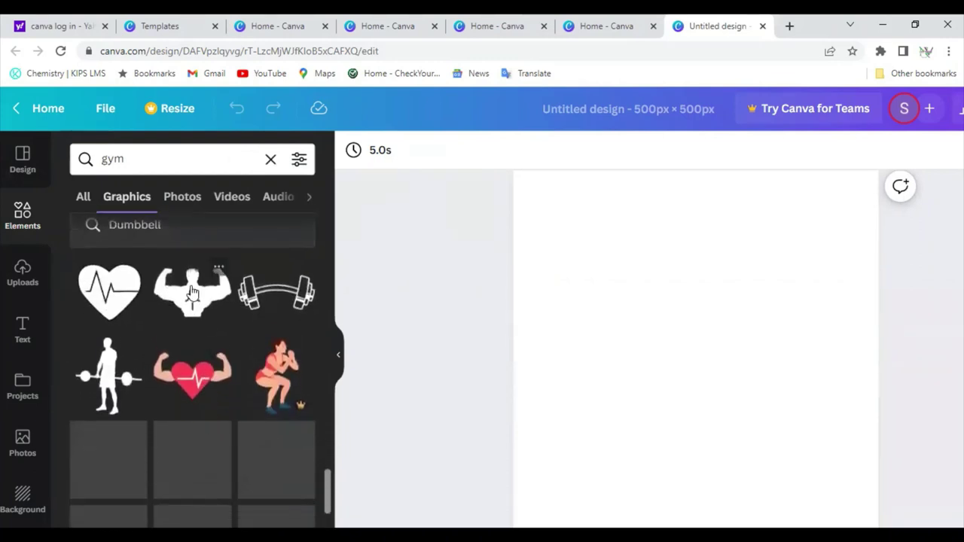
{"action": "left_click", "coordinate": [192, 293]}
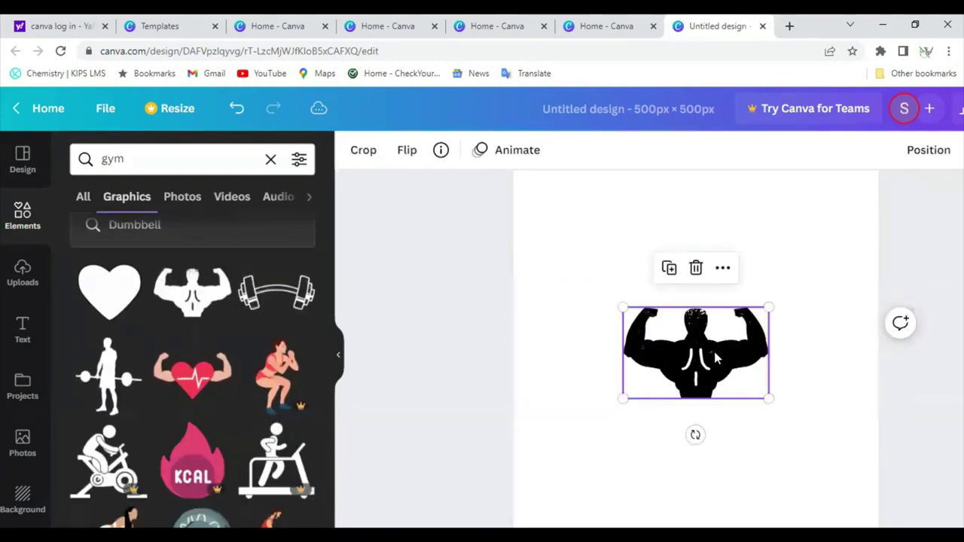
{"action": "left_click_drag", "start_coordinate": [712, 340], "coordinate": [712, 294]}
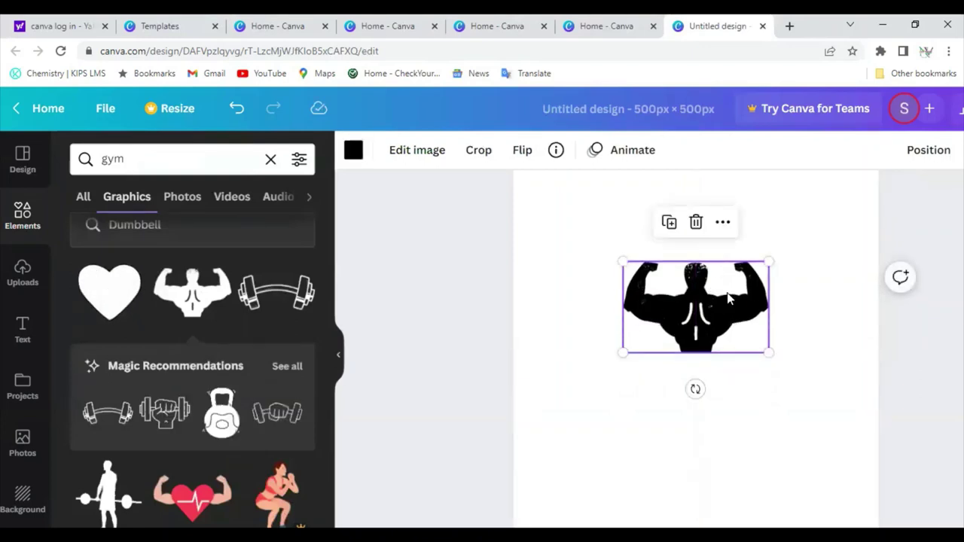
- Recolour the muscular silhouette coral red, and settle on light orange from the default colours
{"action": "left_click", "coordinate": [354, 150]}
{"action": "left_click", "coordinate": [129, 457]}
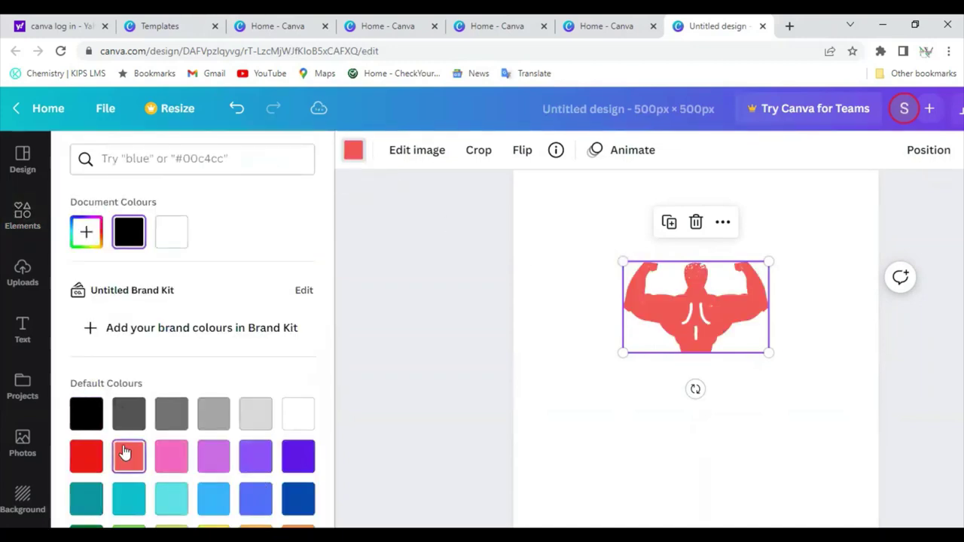
{"action": "scroll", "coordinate": [129, 457], "scroll_direction": "down", "scroll_amount": 1}
{"action": "left_click", "coordinate": [256, 491]}
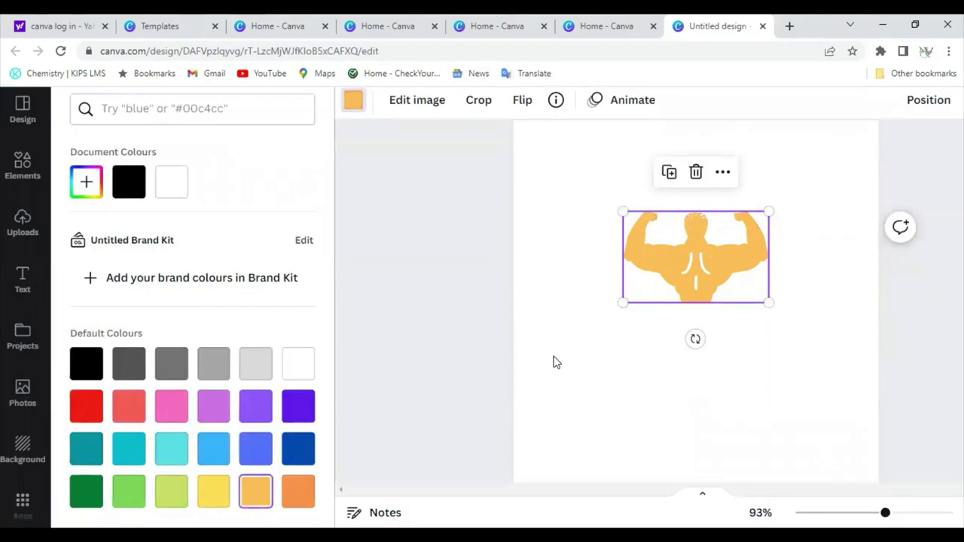
{"action": "key", "text": "Escape"}
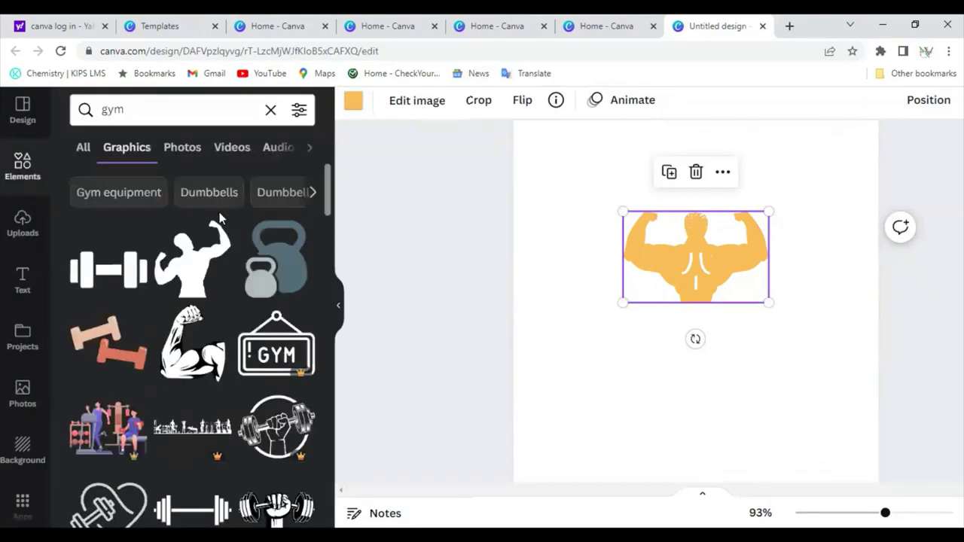
- Replace the orange silhouette with the gym graphic of a flexing man in a dark navy tank top
{"action": "scroll", "coordinate": [241, 337], "scroll_direction": "down", "scroll_amount": 2}
{"action": "scroll", "coordinate": [241, 337], "scroll_direction": "down", "scroll_amount": 5}
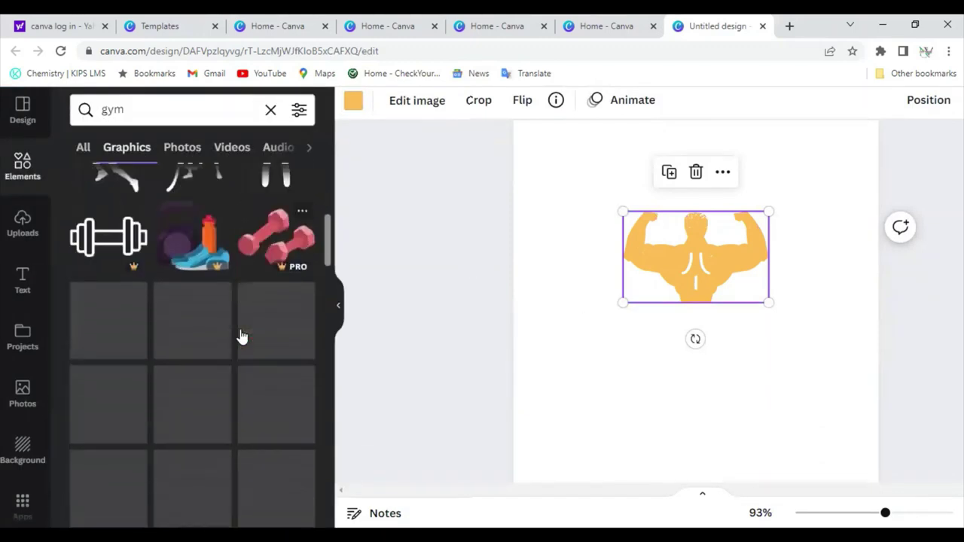
{"action": "scroll", "coordinate": [241, 337], "scroll_direction": "down", "scroll_amount": 5}
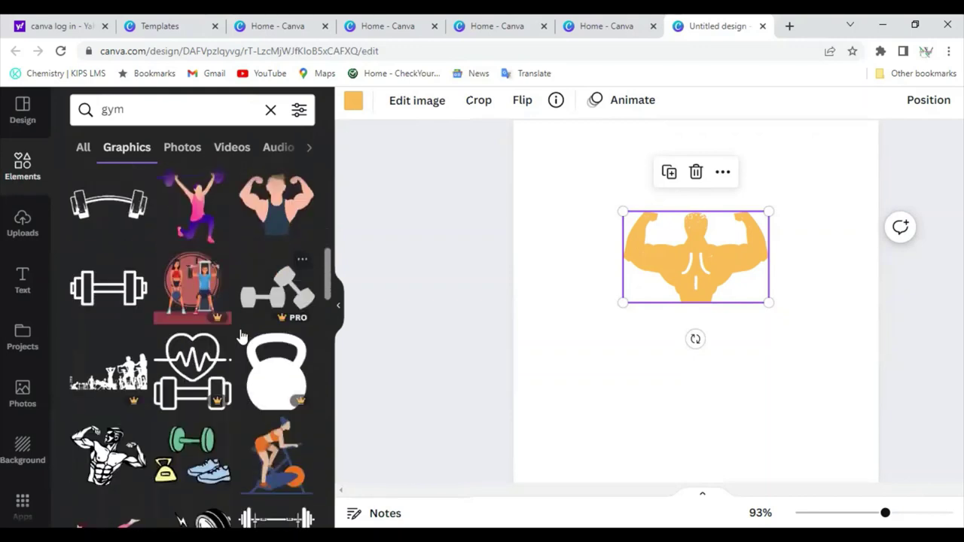
{"action": "scroll", "coordinate": [241, 337], "scroll_direction": "up", "scroll_amount": 3}
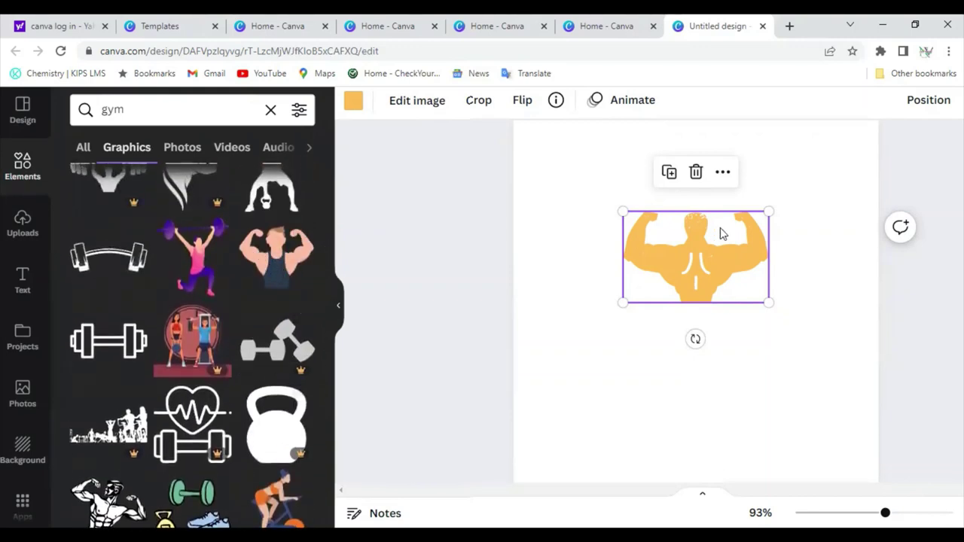
{"action": "left_click", "coordinate": [696, 172]}
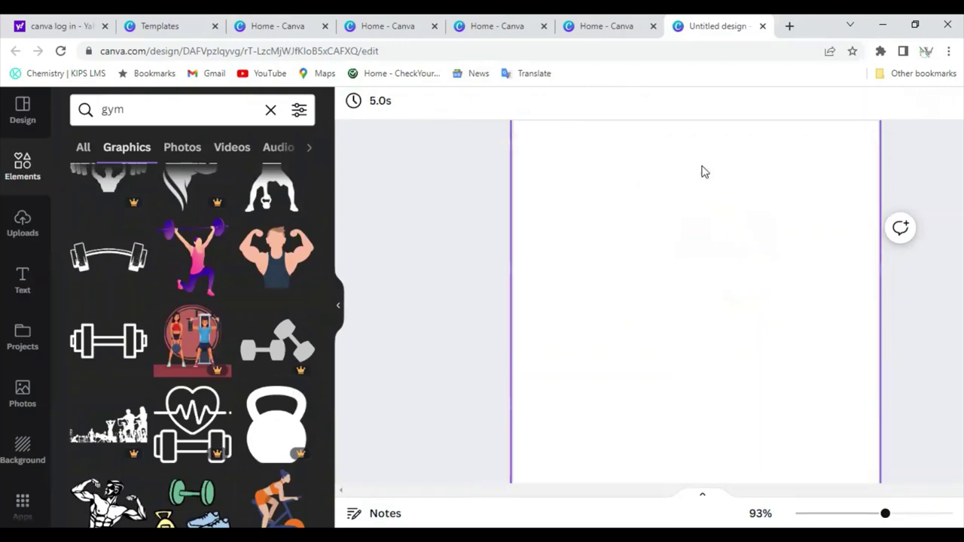
{"action": "left_click", "coordinate": [273, 256]}
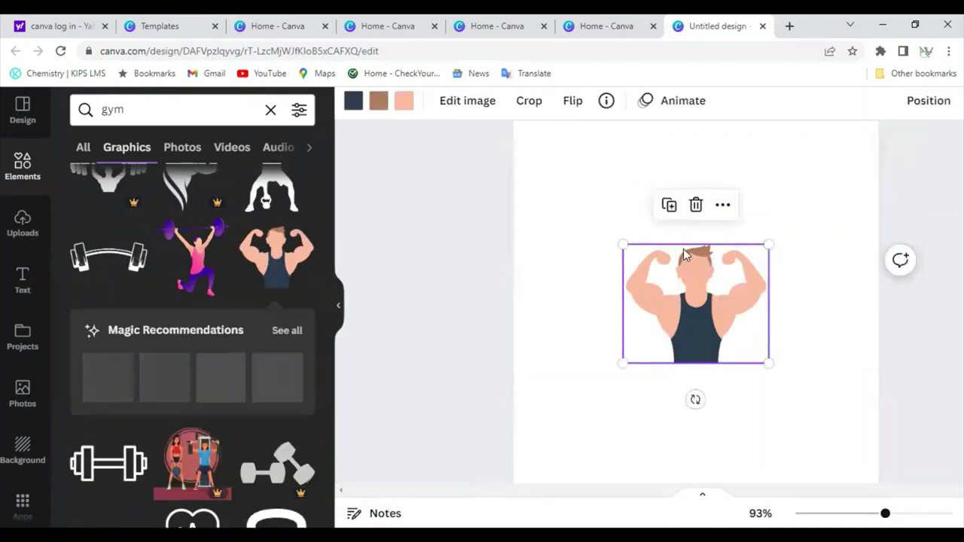
- Move the flexing man slightly up, then add the straight black barbell graphic and place it centred across the bottom of his torso
{"action": "left_click_drag", "start_coordinate": [684, 248], "coordinate": [683, 244]}
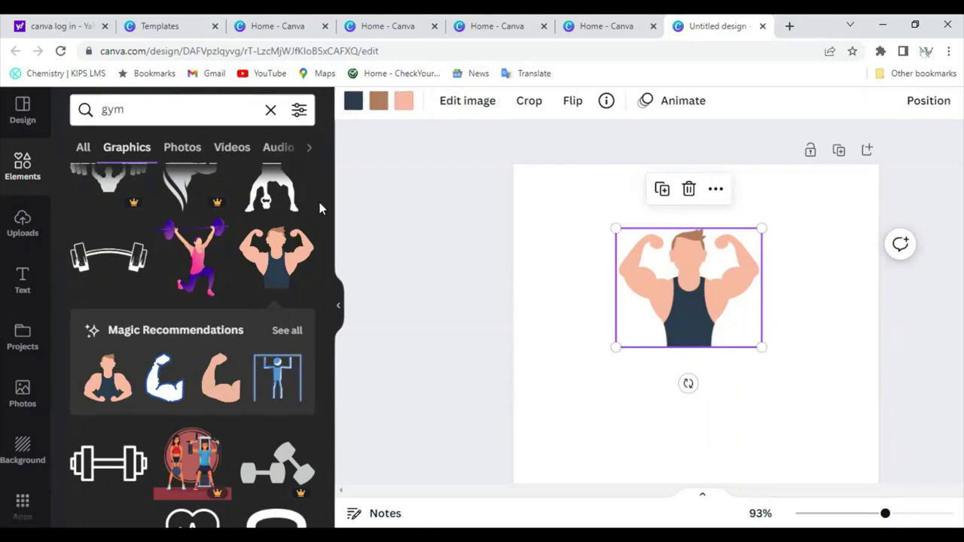
{"action": "scroll", "coordinate": [235, 252], "scroll_direction": "up", "scroll_amount": 5}
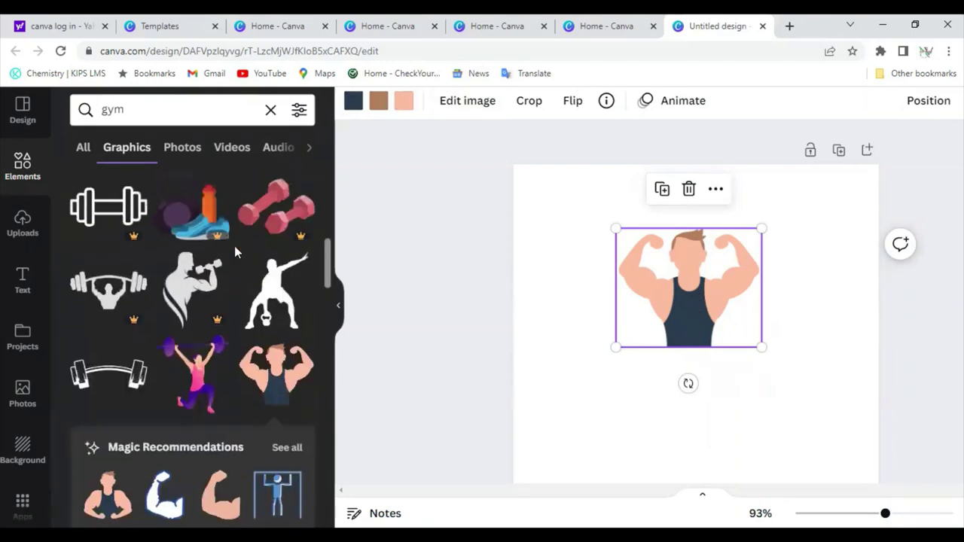
{"action": "scroll", "coordinate": [234, 246], "scroll_direction": "up", "scroll_amount": 2}
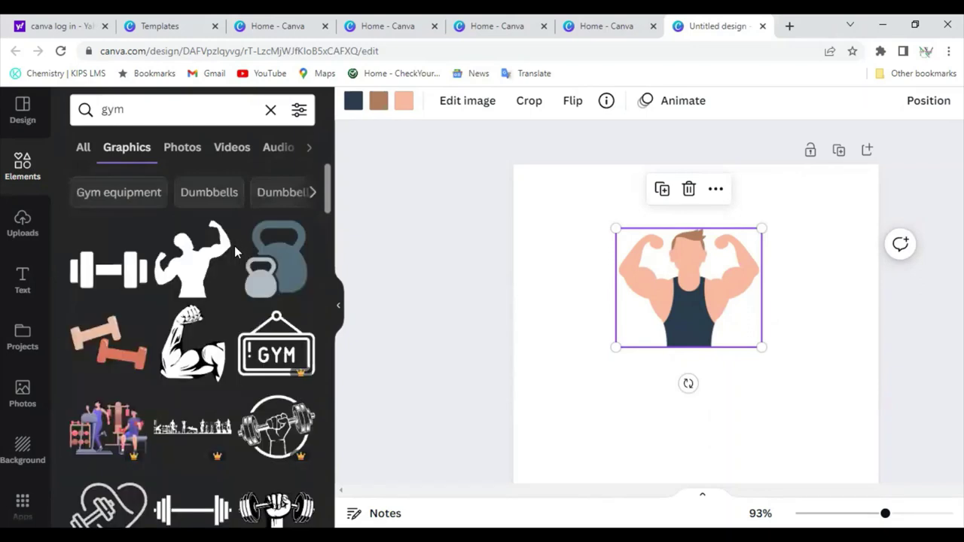
{"action": "scroll", "coordinate": [234, 246], "scroll_direction": "down", "scroll_amount": 3}
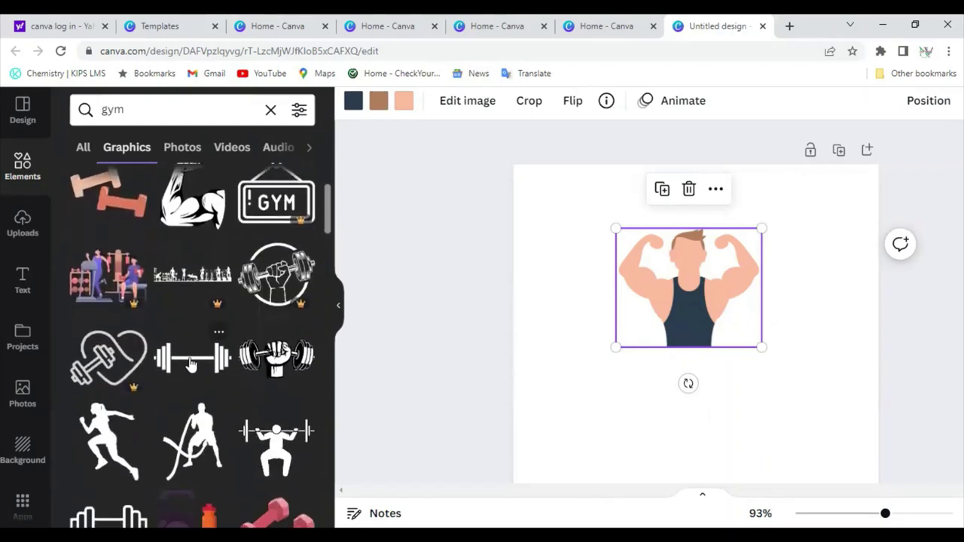
{"action": "scroll", "coordinate": [209, 371], "scroll_direction": "down", "scroll_amount": 1}
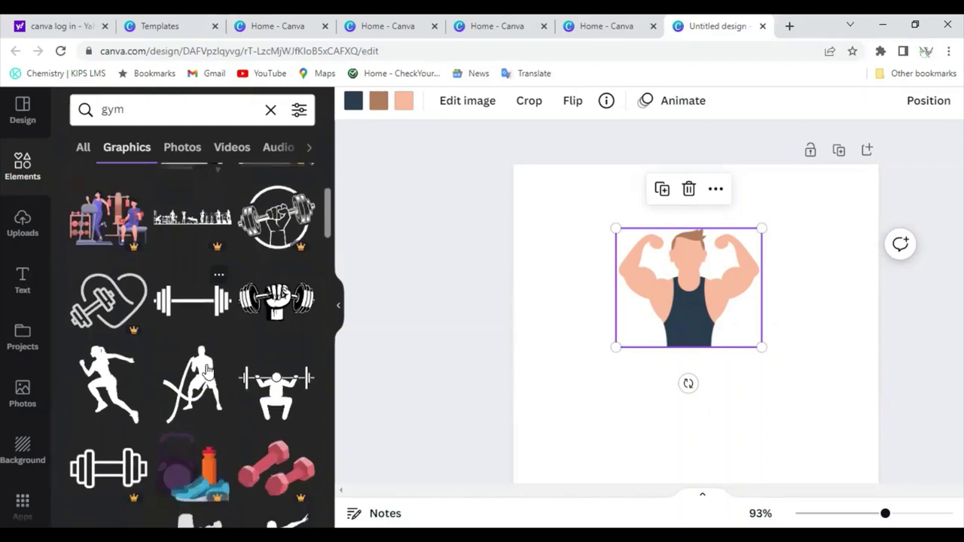
{"action": "left_click", "coordinate": [209, 294]}
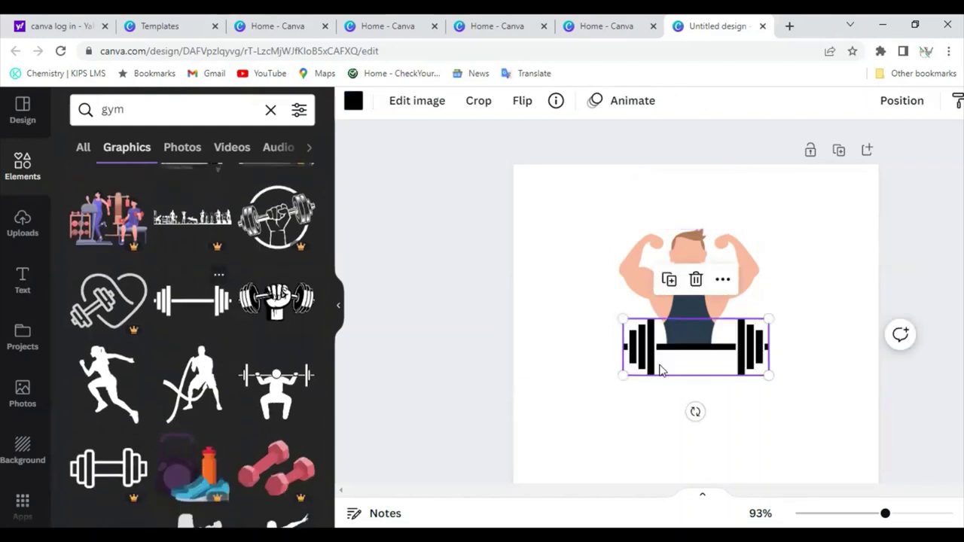
{"action": "left_click_drag", "start_coordinate": [688, 357], "coordinate": [720, 360]}
{"action": "left_click", "coordinate": [820, 356]}
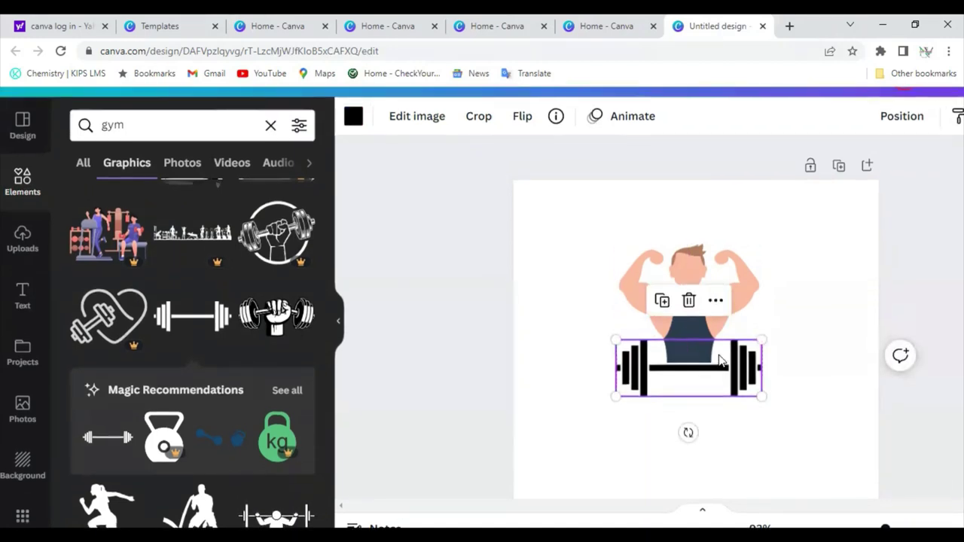
{"action": "left_click", "coordinate": [715, 360]}
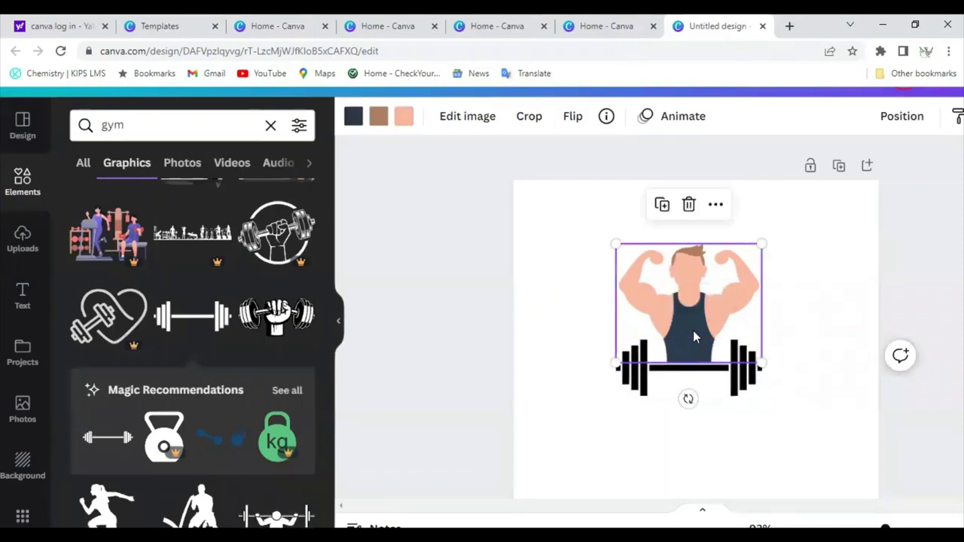
{"action": "left_click", "coordinate": [730, 369]}
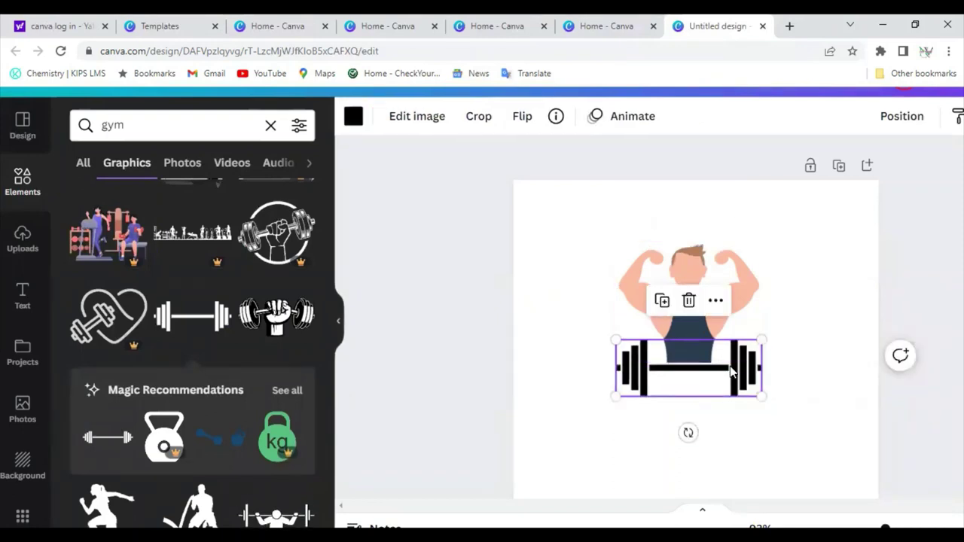
{"action": "left_click", "coordinate": [698, 334]}
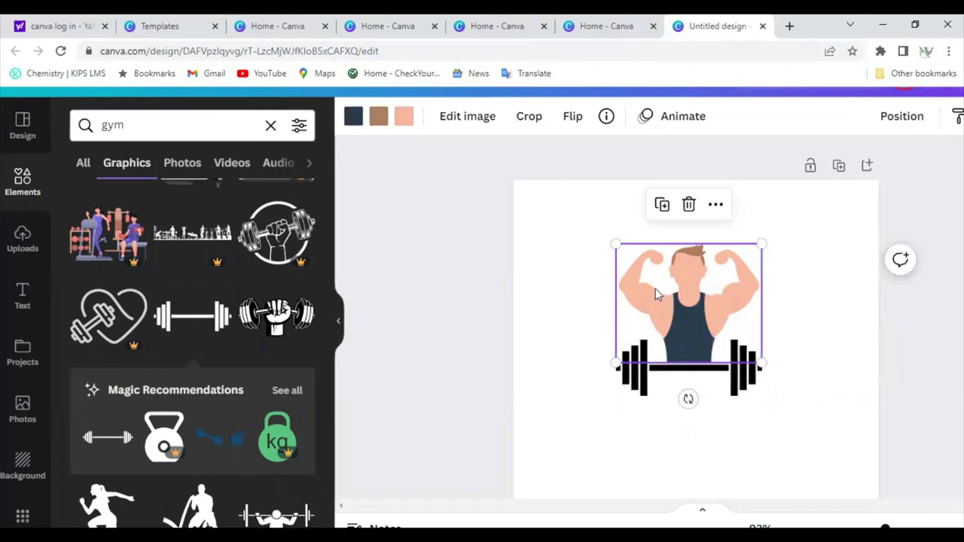
{"action": "left_click", "coordinate": [561, 288]}
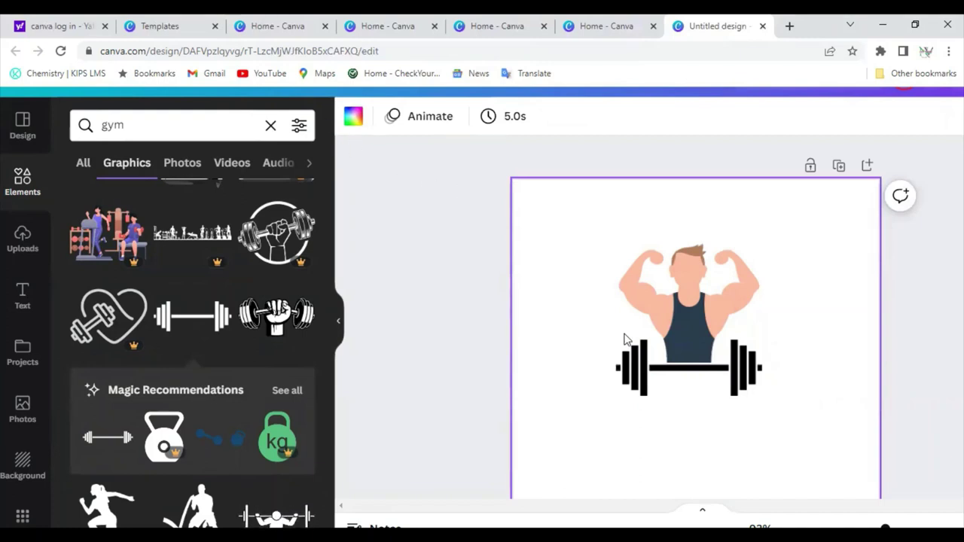
- Recolour the barbell with the dark navy document colour of the man's tank top and deselect it
{"action": "left_click", "coordinate": [722, 387]}
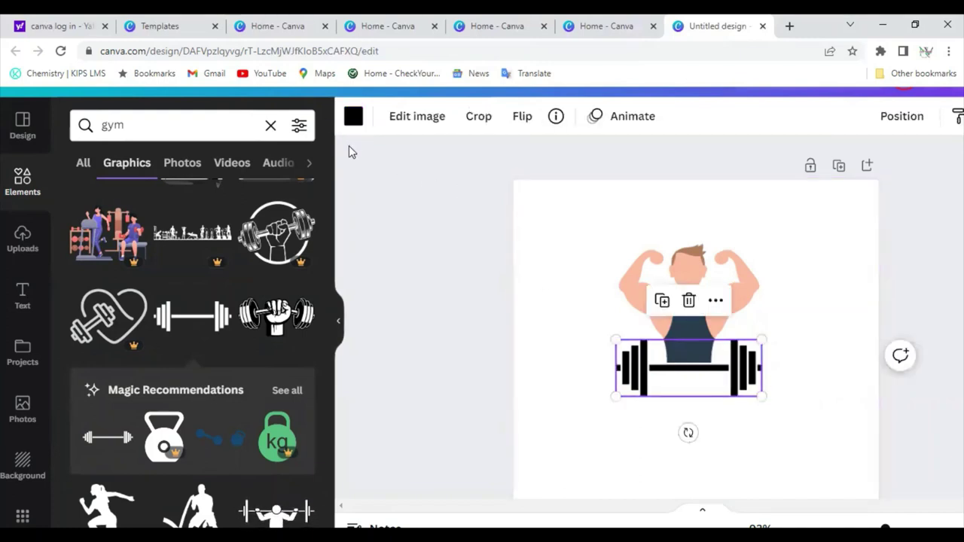
{"action": "left_click", "coordinate": [354, 119]}
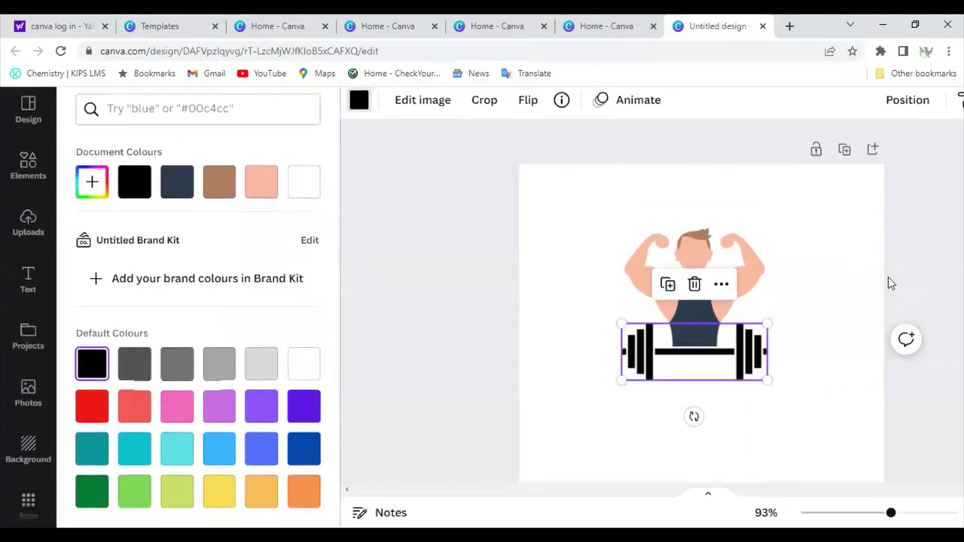
{"action": "left_click", "coordinate": [176, 183]}
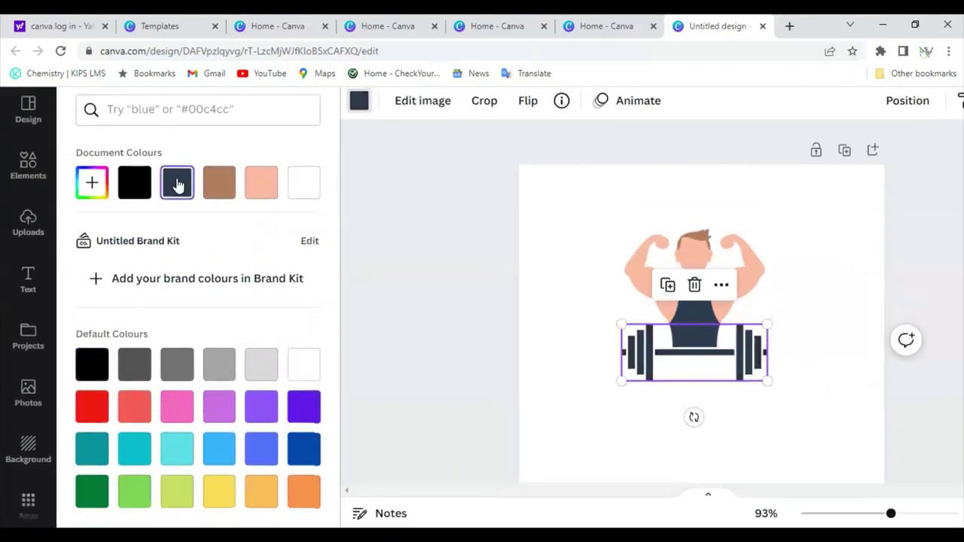
{"action": "key", "text": "Escape"}
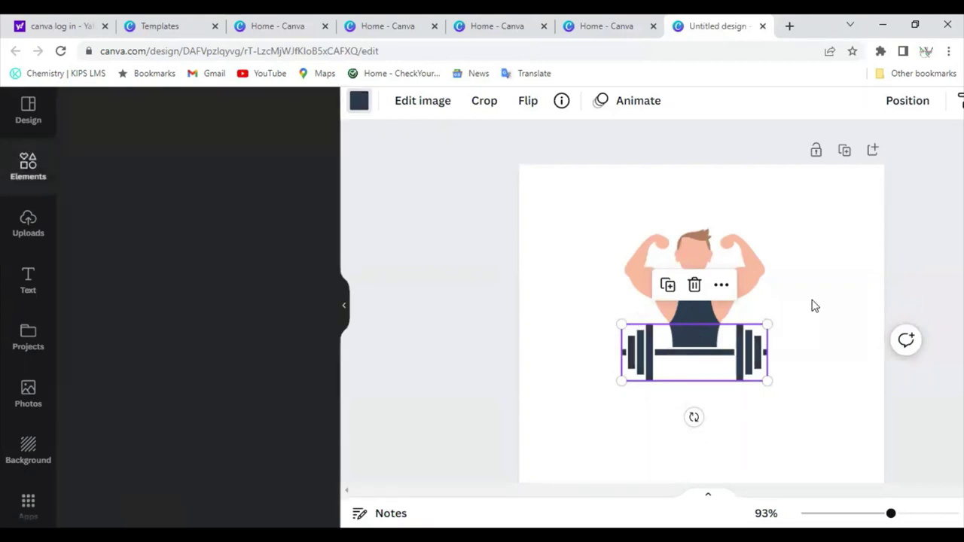
{"action": "key", "text": "Escape"}
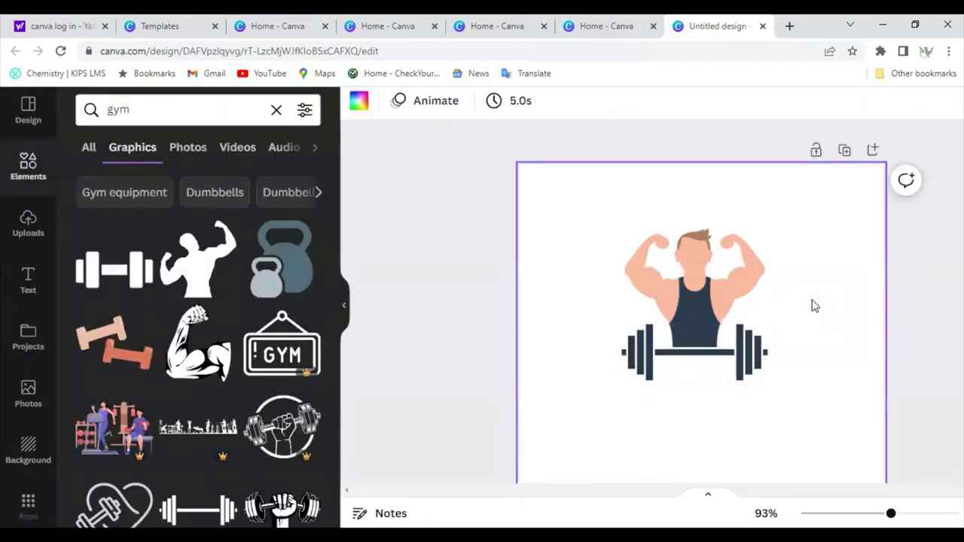
{"action": "left_click", "coordinate": [772, 343]}
{"action": "scroll", "coordinate": [467, 308], "scroll_direction": "down", "scroll_amount": 1}
{"action": "left_click", "coordinate": [413, 312]}
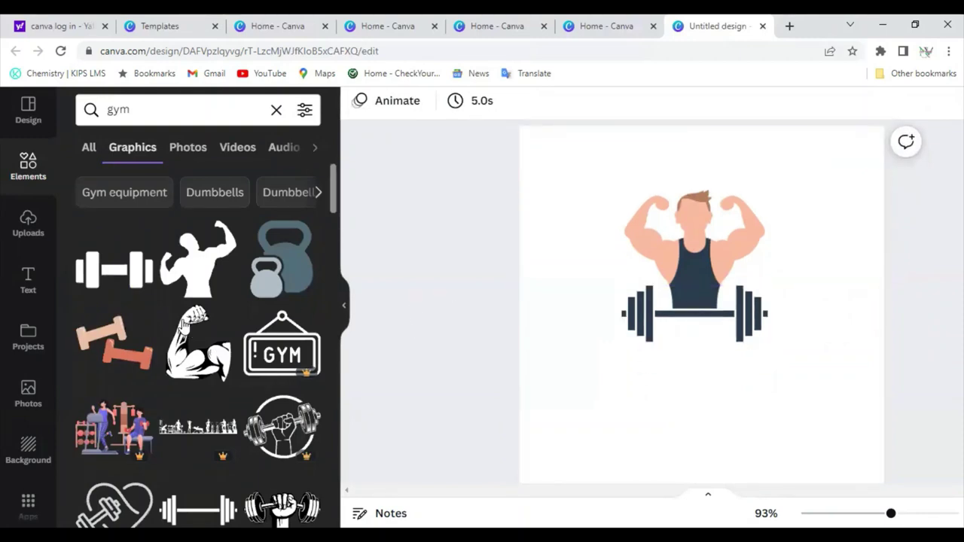
- Add a heading reading "THE" and move it down over the barbell's bar
{"action": "left_click", "coordinate": [28, 278]}
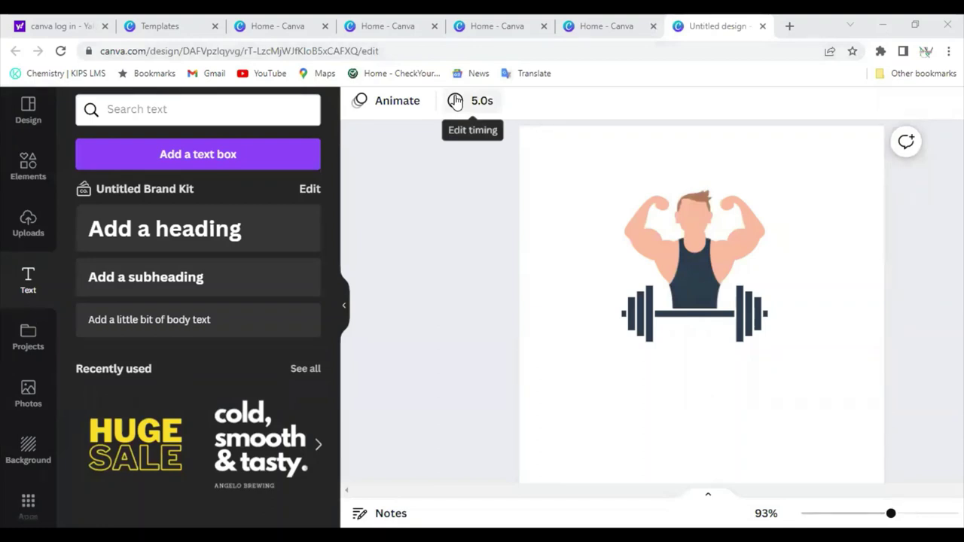
{"action": "left_click", "coordinate": [159, 230]}
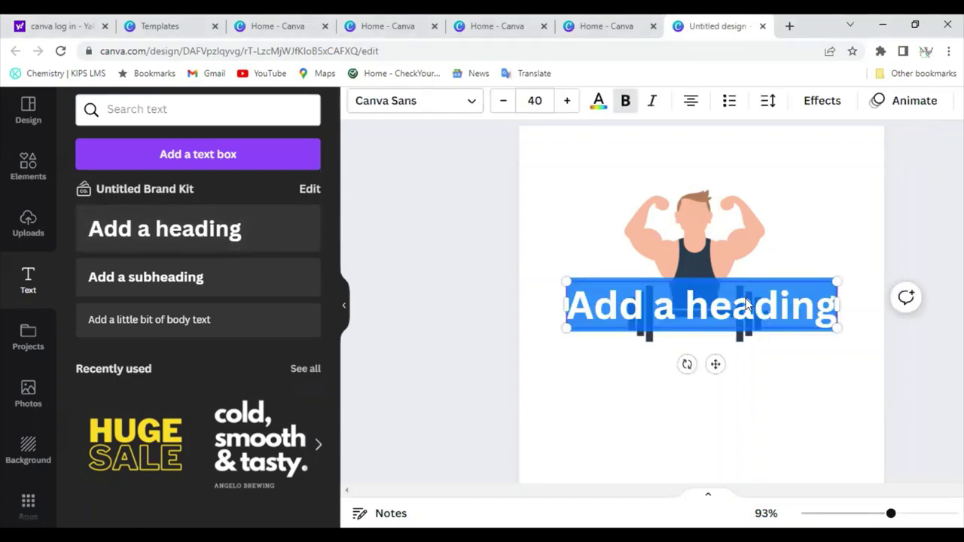
{"action": "key", "text": "BackSpace"}
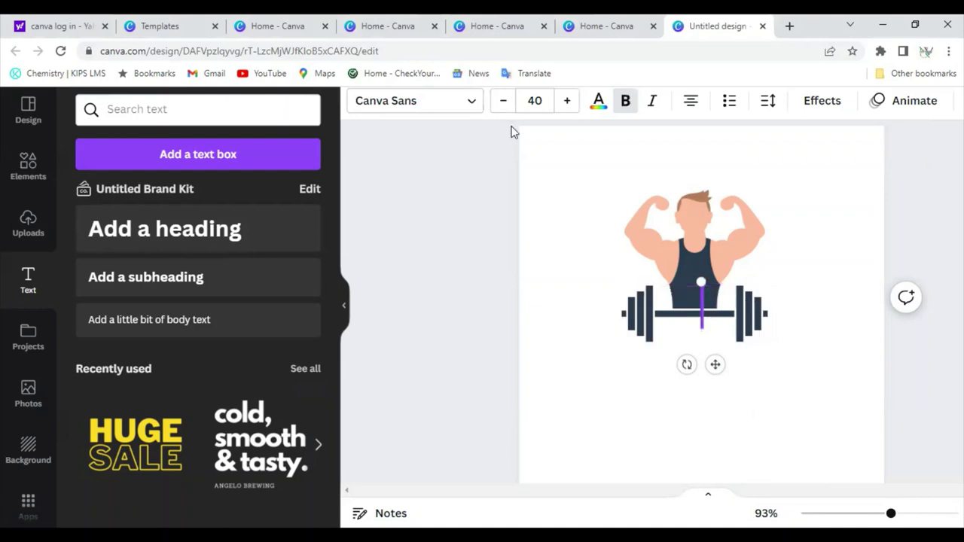
{"action": "type", "text": "THE"}
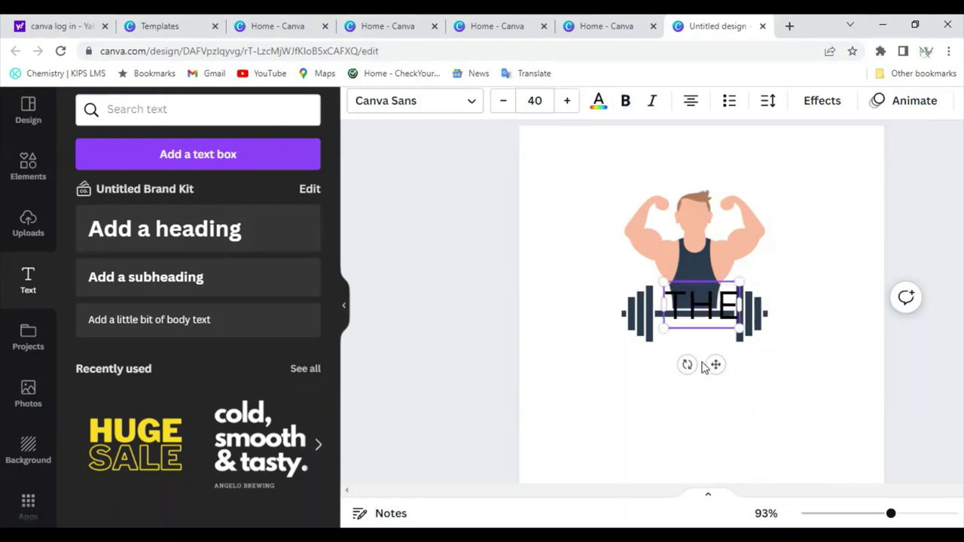
{"action": "left_click_drag", "start_coordinate": [716, 365], "coordinate": [708, 390]}
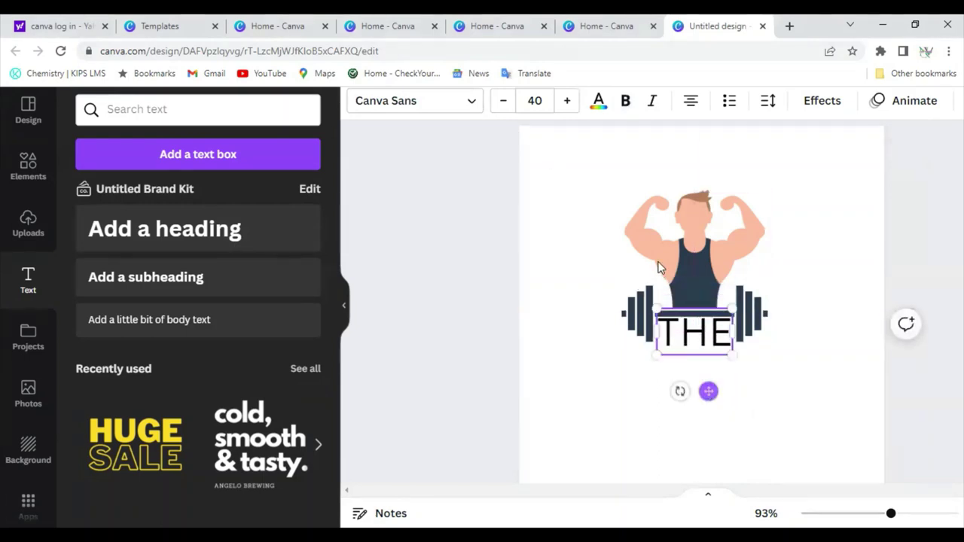
- Make the "THE" text bold
{"action": "double_click", "coordinate": [691, 333]}
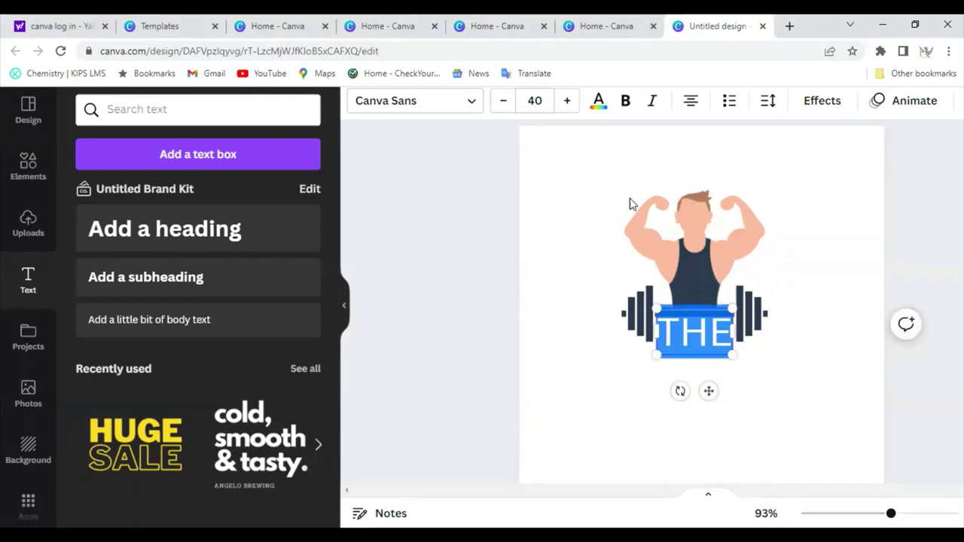
{"action": "left_click", "coordinate": [626, 100]}
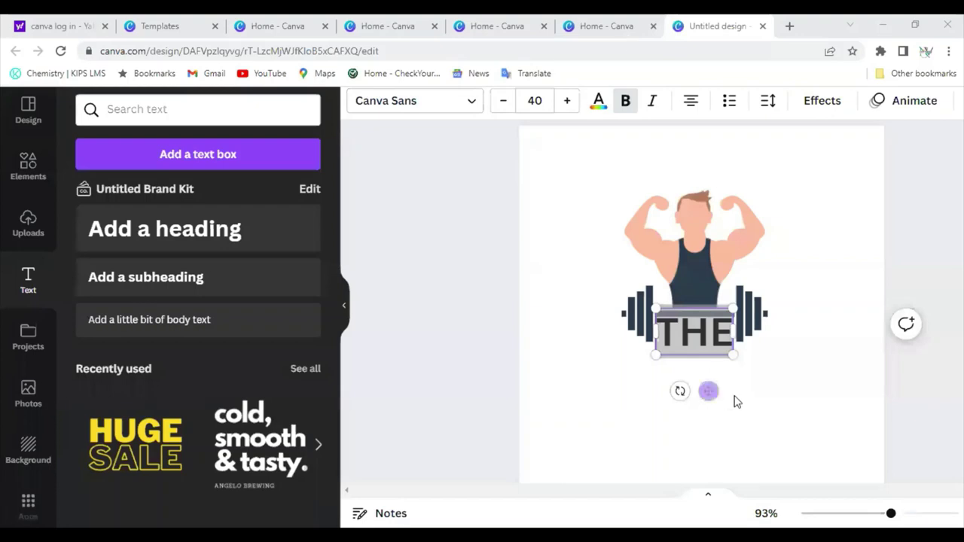
{"action": "left_click", "coordinate": [737, 376]}
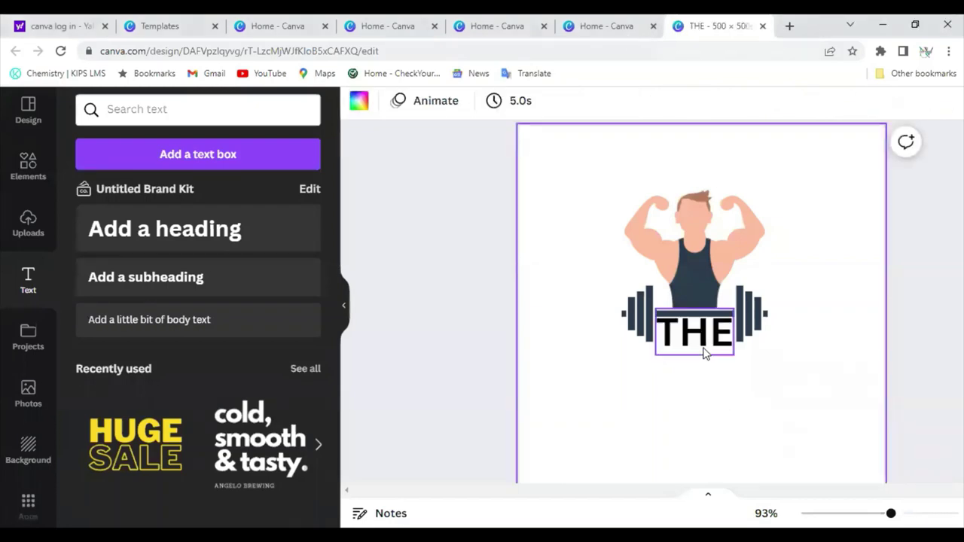
- Reduce the "THE" text to size 28.8 and centre it just under the barbell's bar, between the weights
{"action": "left_click_drag", "start_coordinate": [700, 347], "coordinate": [702, 354]}
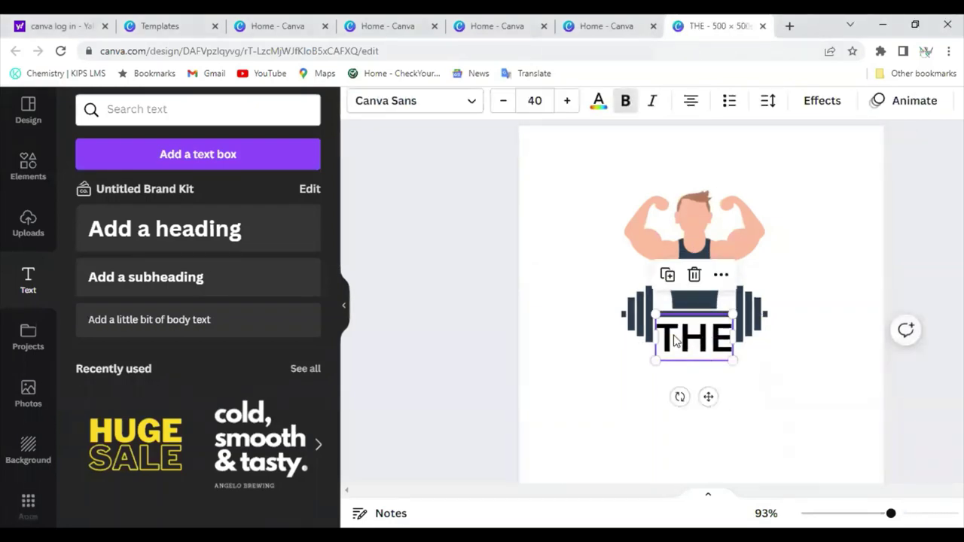
{"action": "left_click_drag", "start_coordinate": [665, 318], "coordinate": [674, 325]}
{"action": "left_click", "coordinate": [503, 101]}
{"action": "left_click", "coordinate": [503, 101]}
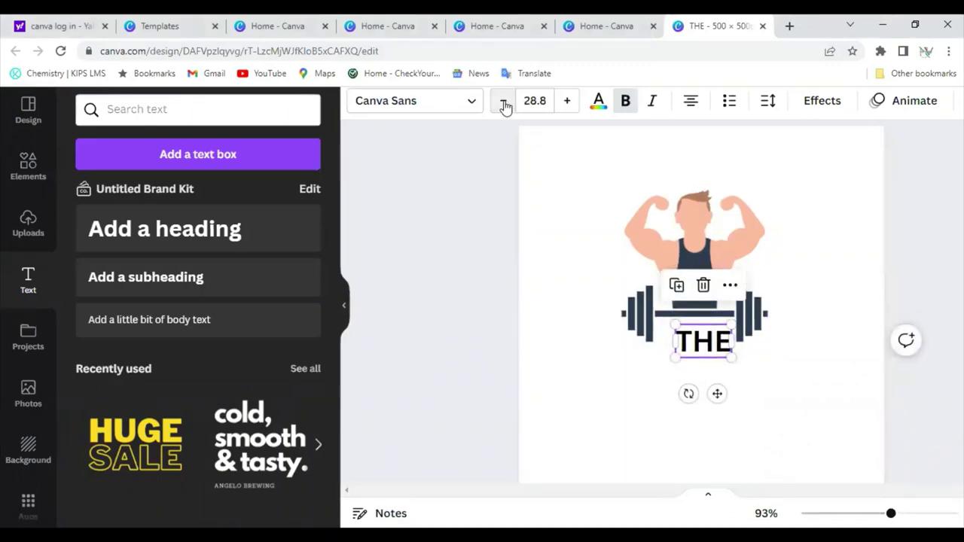
{"action": "left_click_drag", "start_coordinate": [718, 393], "coordinate": [709, 388]}
{"action": "left_click", "coordinate": [811, 395]}
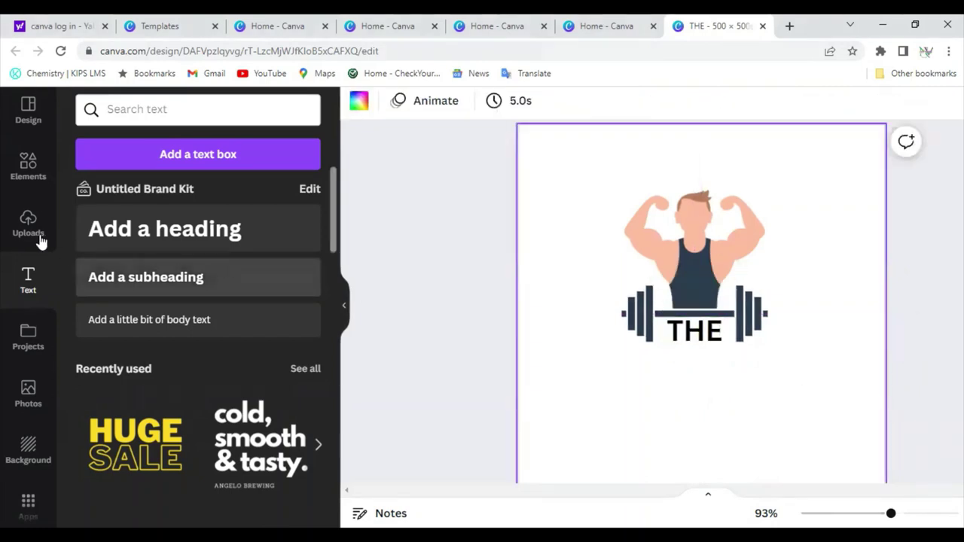
- Add a second bold heading reading "GYM" and place it centred directly below "THE"
{"action": "left_click", "coordinate": [164, 247]}
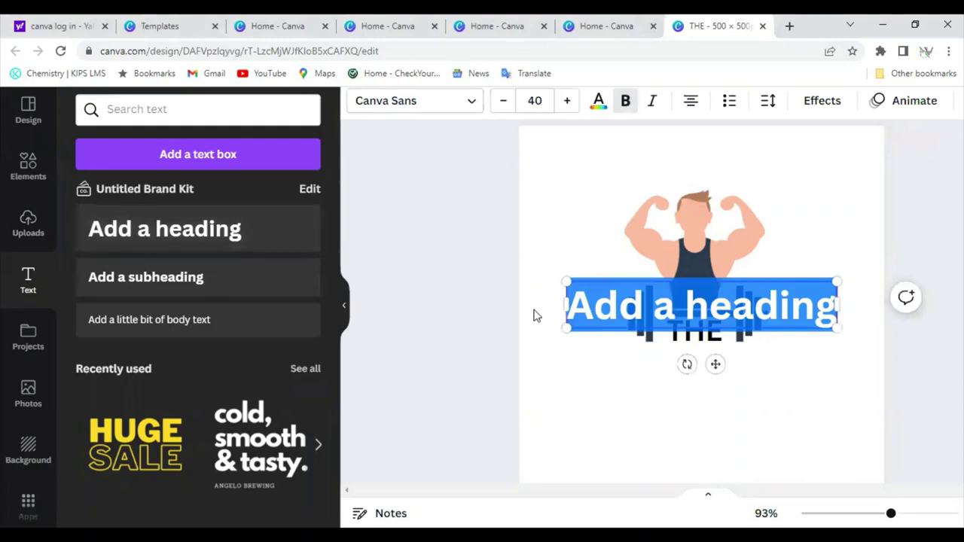
{"action": "type", "text": "GY"}
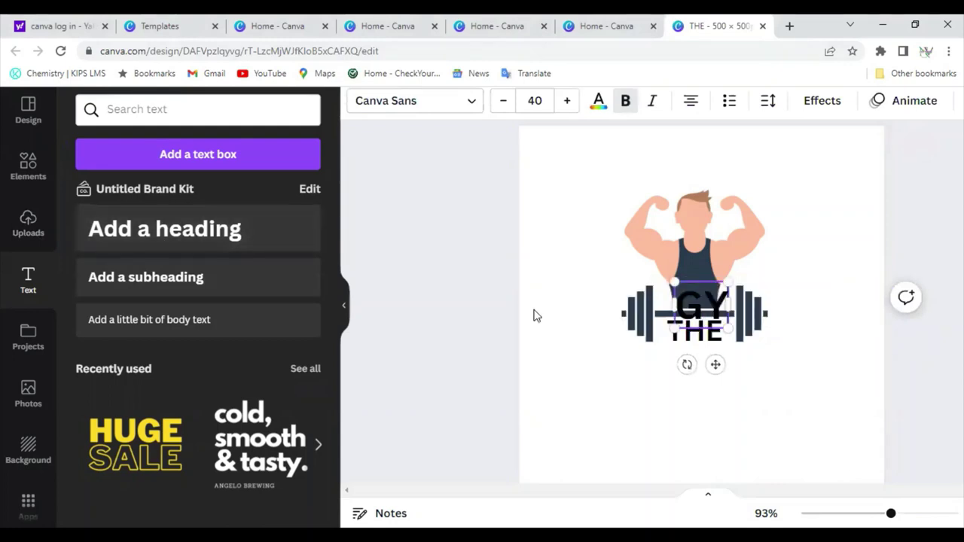
{"action": "type", "text": "M"}
{"action": "left_click", "coordinate": [876, 345]}
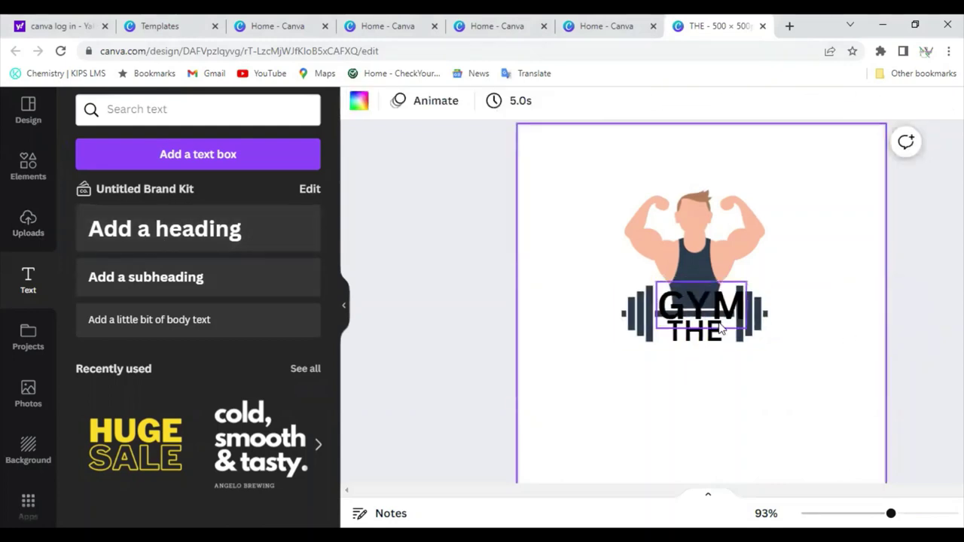
{"action": "left_click_drag", "start_coordinate": [721, 328], "coordinate": [700, 361]}
{"action": "left_click", "coordinate": [796, 380]}
{"action": "left_click", "coordinate": [781, 377]}
{"action": "left_click", "coordinate": [787, 370]}
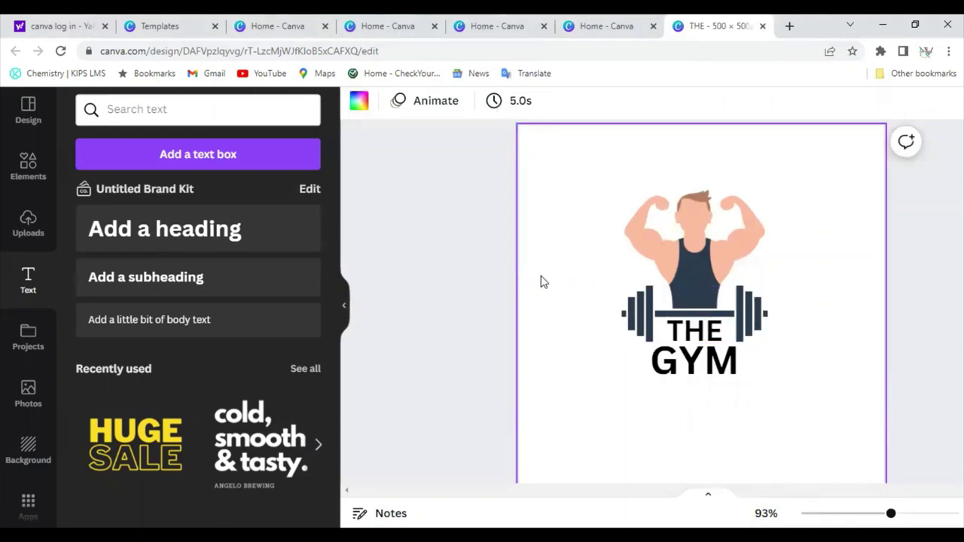
{"action": "left_click", "coordinate": [411, 281]}
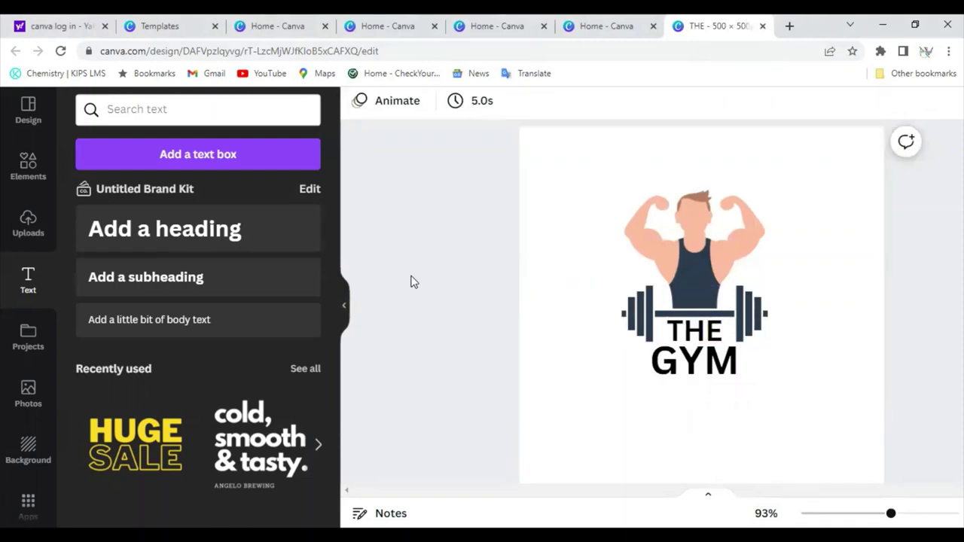
- Change the font of the "THE" text to Archivo Black
{"action": "left_click", "coordinate": [706, 331]}
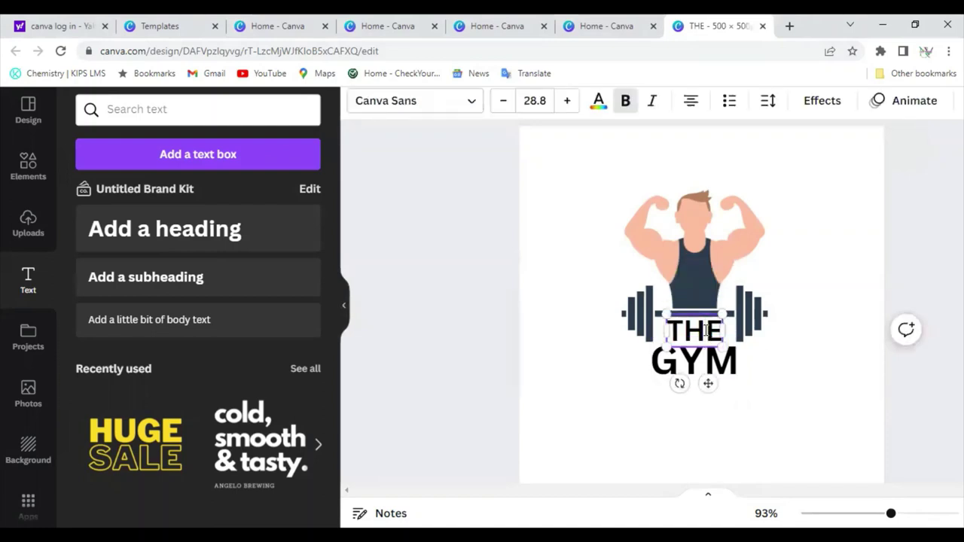
{"action": "double_click", "coordinate": [706, 332]}
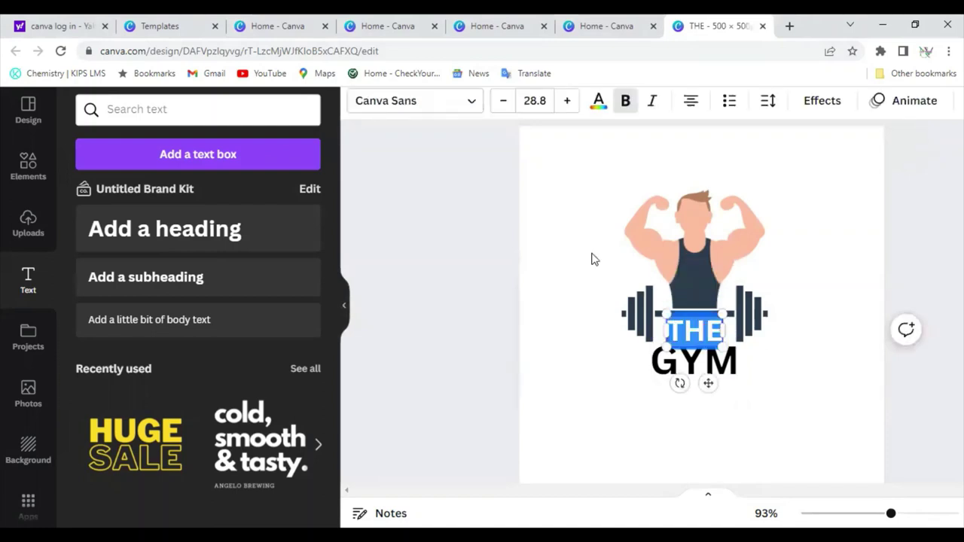
{"action": "left_click", "coordinate": [467, 111]}
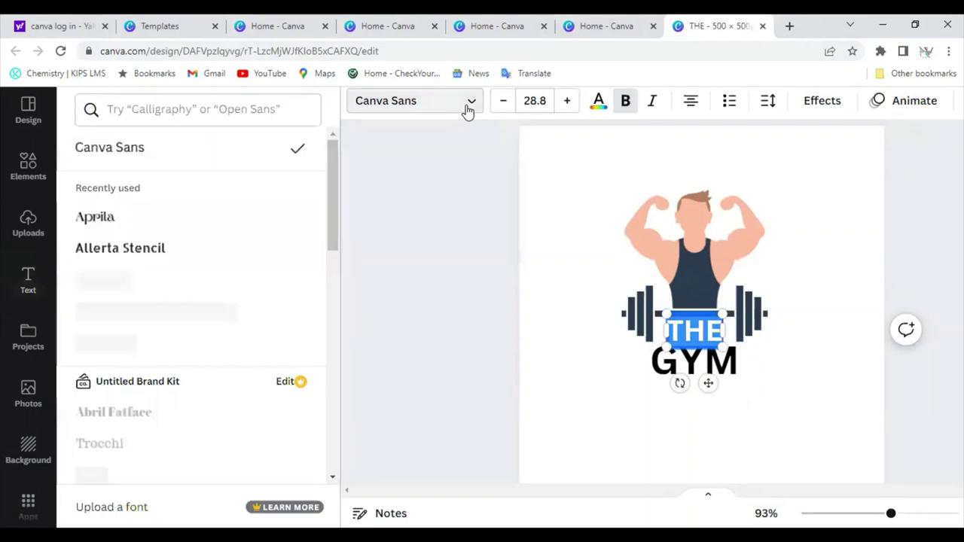
{"action": "scroll", "coordinate": [270, 282], "scroll_direction": "up", "scroll_amount": 1}
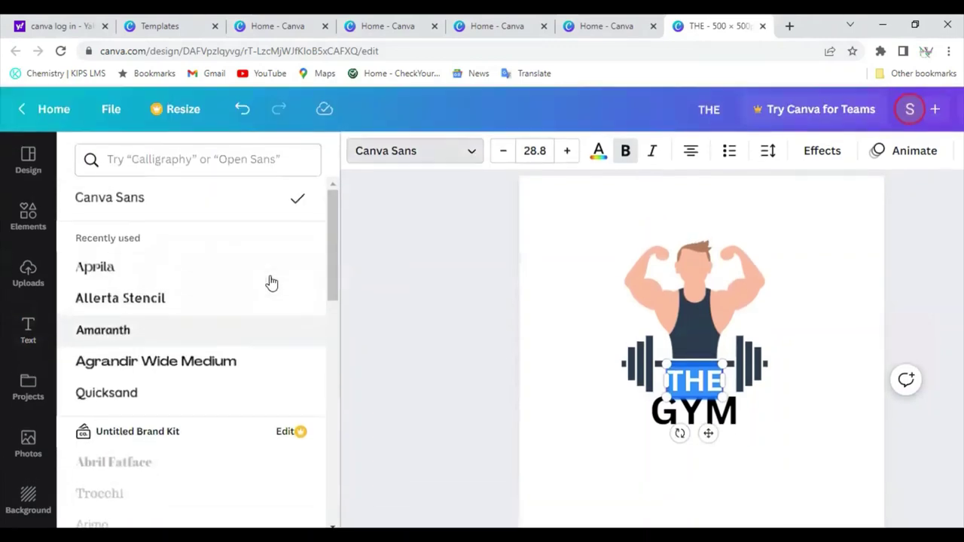
{"action": "scroll", "coordinate": [271, 282], "scroll_direction": "down", "scroll_amount": 4}
{"action": "scroll", "coordinate": [270, 282], "scroll_direction": "down", "scroll_amount": 5}
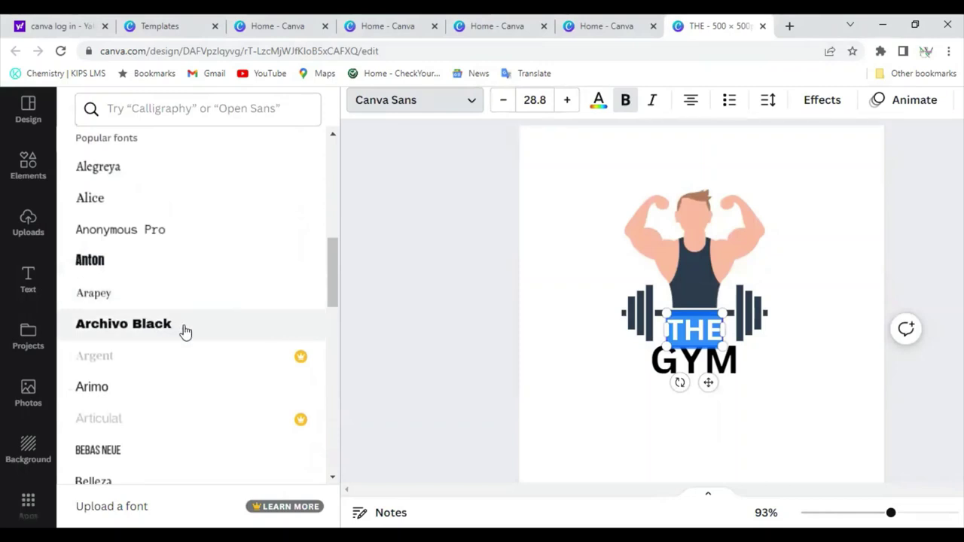
{"action": "left_click", "coordinate": [181, 332]}
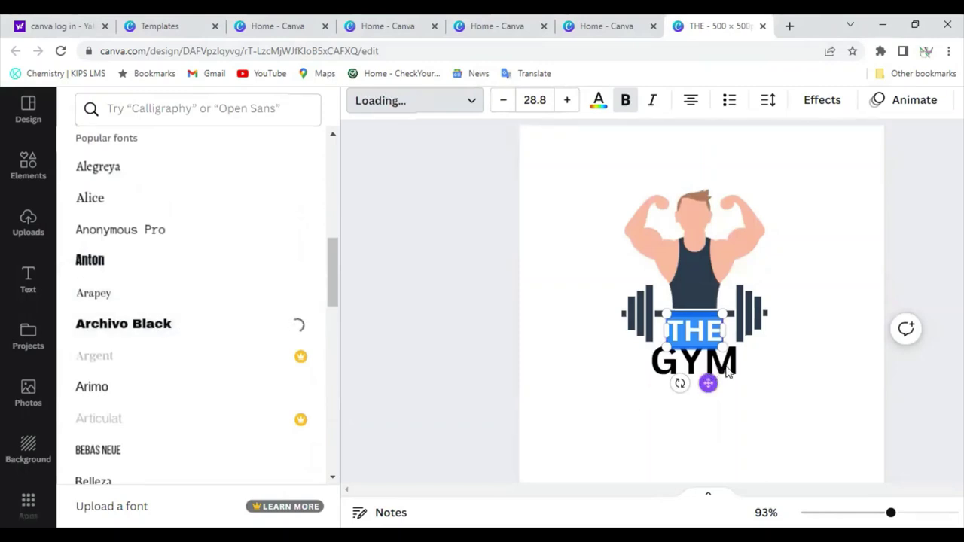
- Change the font of the "GYM" text to Archivo Black as well
{"action": "left_click", "coordinate": [712, 365]}
{"action": "double_click", "coordinate": [727, 366]}
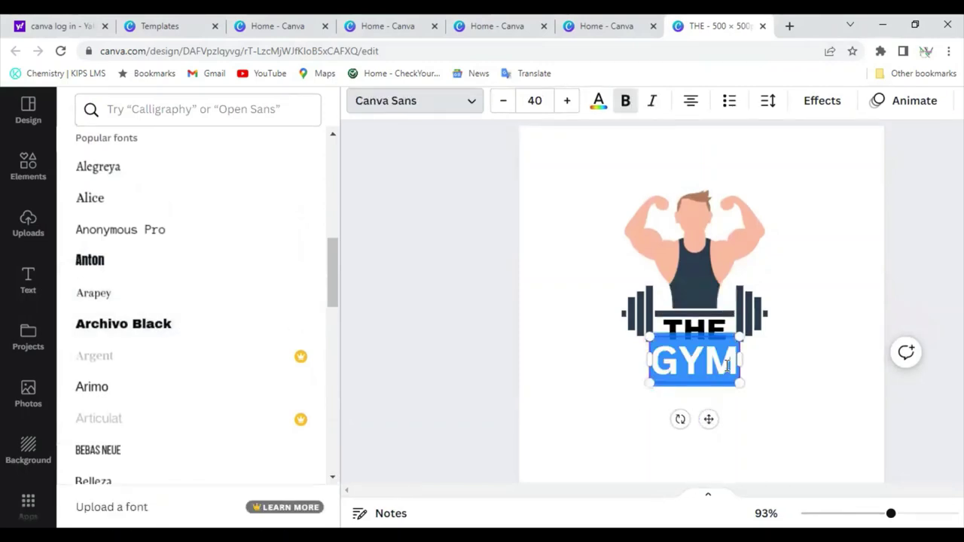
{"action": "left_click", "coordinate": [228, 322]}
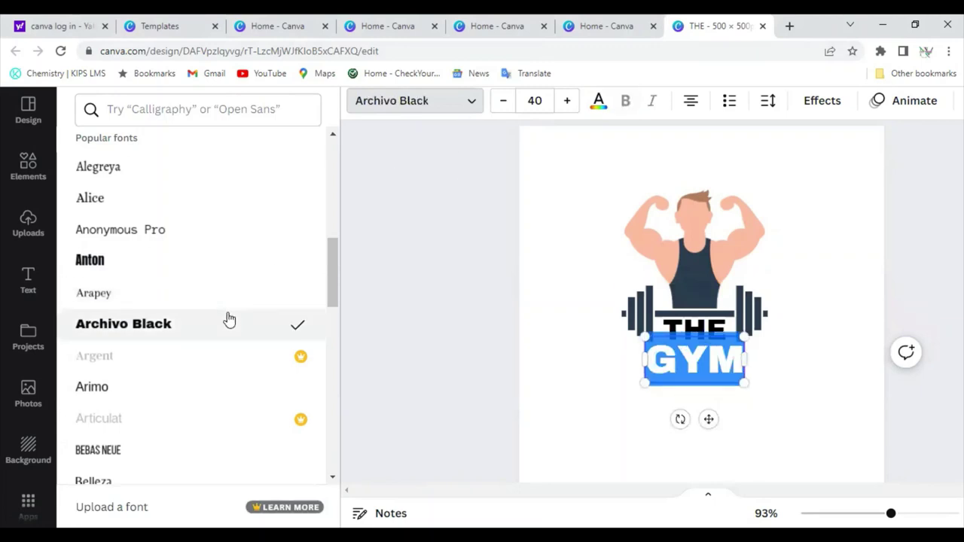
{"action": "left_click", "coordinate": [447, 332]}
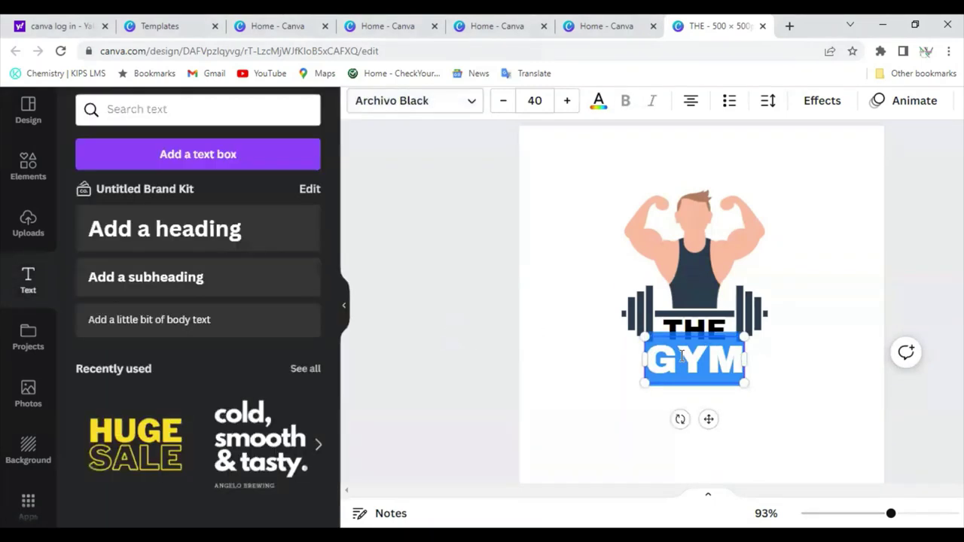
{"action": "left_click", "coordinate": [680, 358]}
{"action": "left_click", "coordinate": [818, 384]}
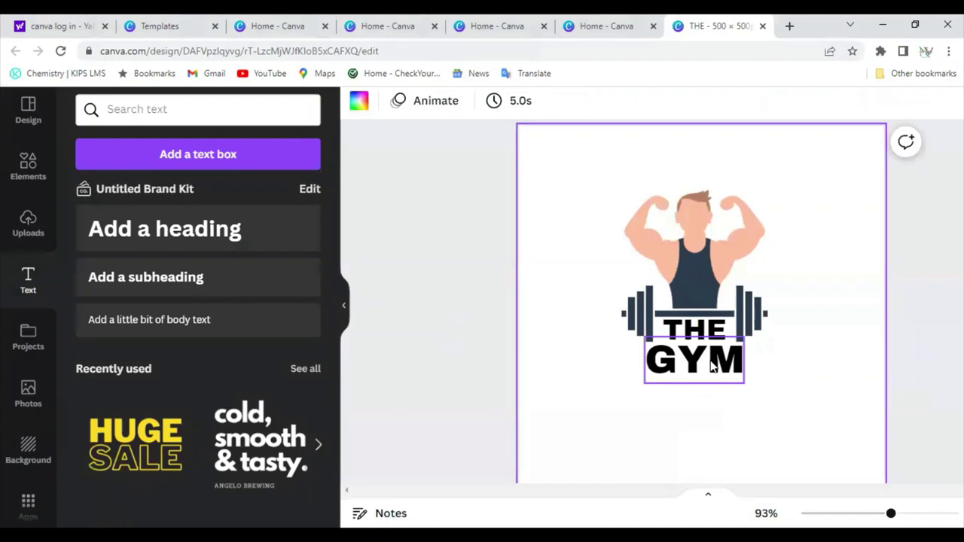
- Shrink the "GYM" text slightly and recentre it directly below "THE"
{"action": "left_click", "coordinate": [712, 365]}
{"action": "left_click_drag", "start_coordinate": [744, 382], "coordinate": [737, 379]}
{"action": "left_click_drag", "start_coordinate": [690, 361], "coordinate": [694, 362]}
{"action": "left_click", "coordinate": [797, 375]}
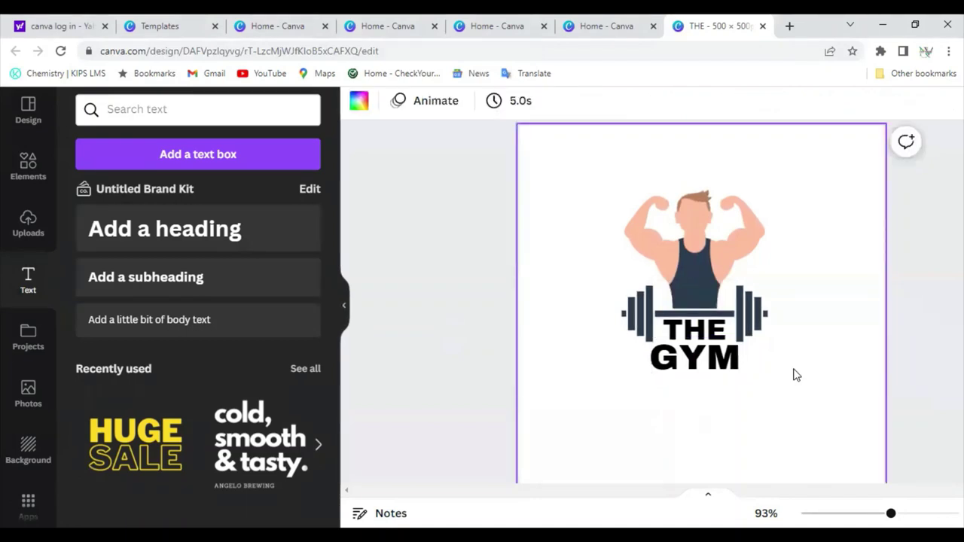
{"action": "left_click", "coordinate": [431, 239]}
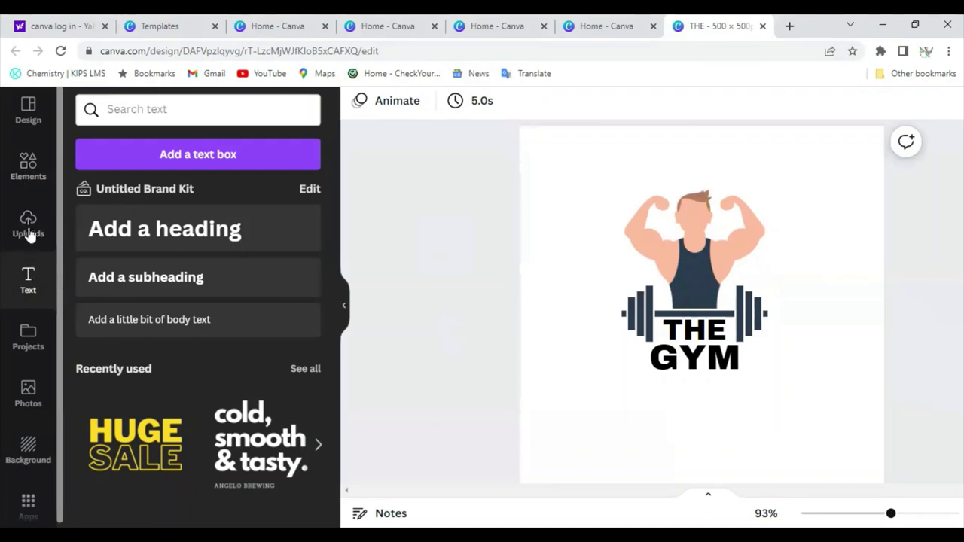
- Search the design templates for "shapes" and browse the results for a suitable logo shape
{"action": "left_click", "coordinate": [25, 127]}
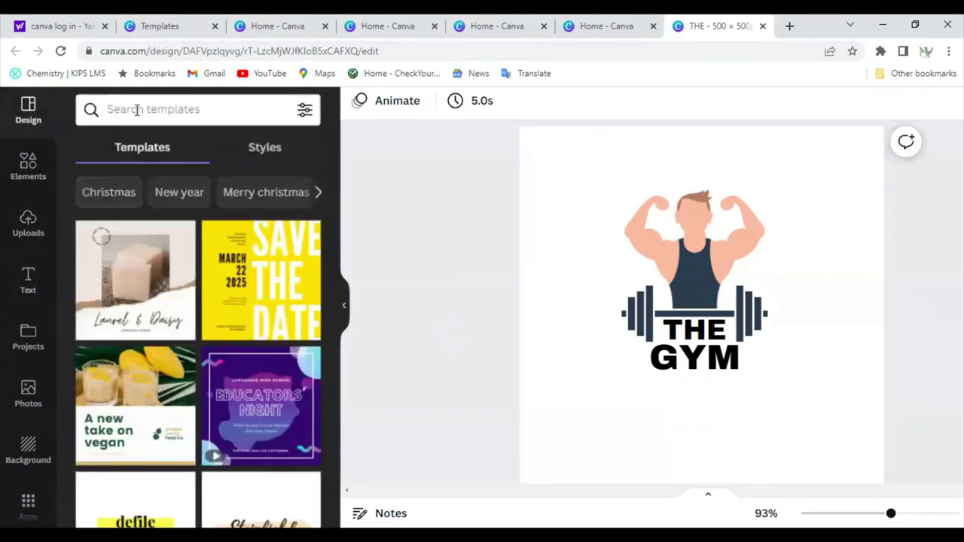
{"action": "left_click", "coordinate": [137, 109]}
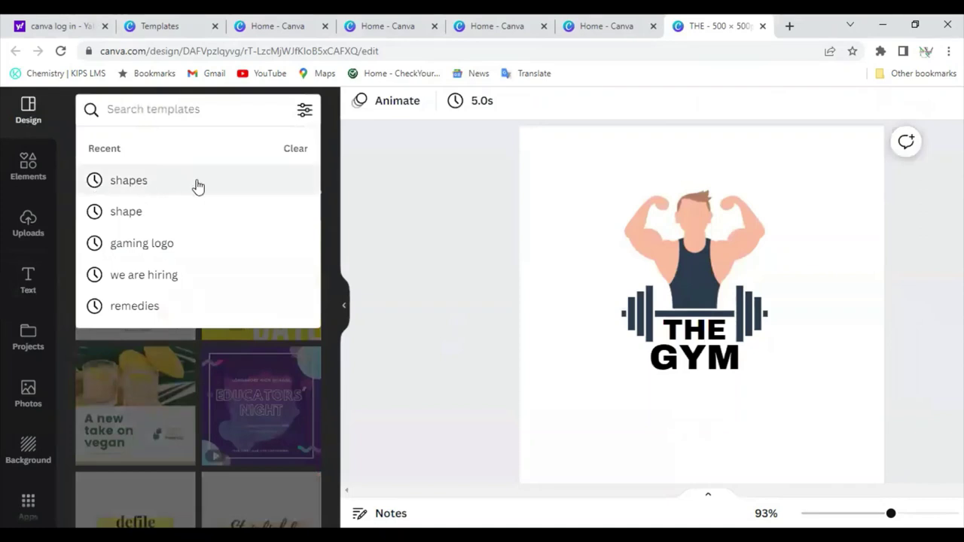
{"action": "left_click", "coordinate": [129, 182]}
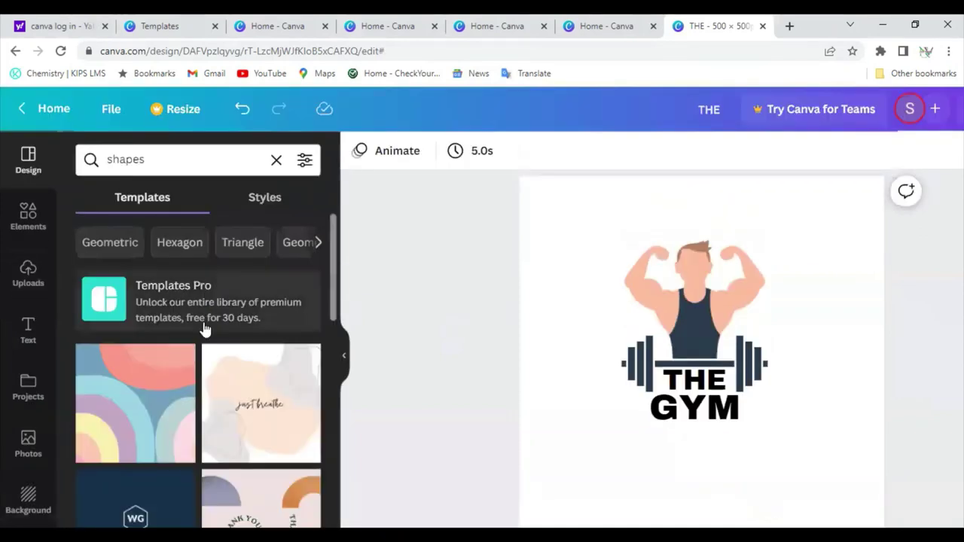
{"action": "scroll", "coordinate": [204, 330], "scroll_direction": "down", "scroll_amount": 7}
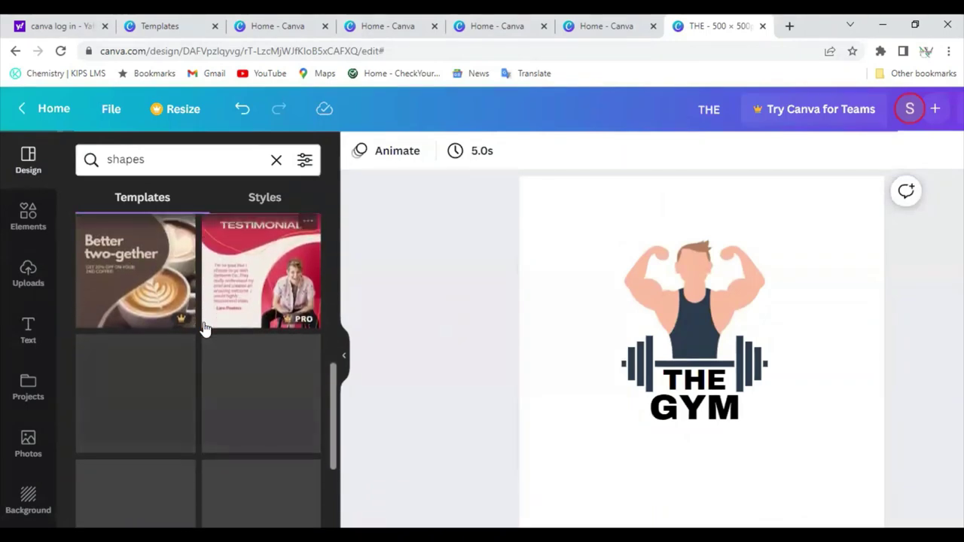
{"action": "scroll", "coordinate": [204, 330], "scroll_direction": "down", "scroll_amount": 2}
{"action": "scroll", "coordinate": [204, 329], "scroll_direction": "up", "scroll_amount": 3}
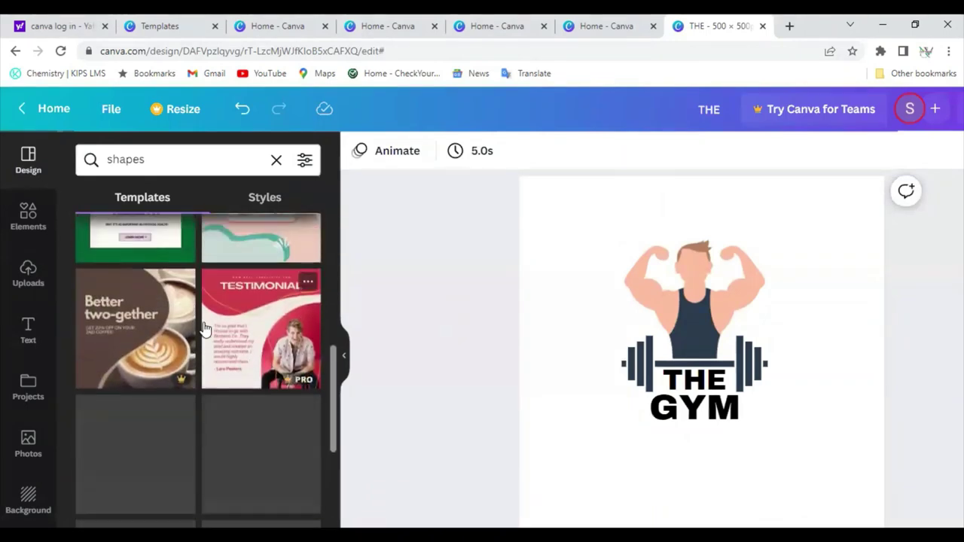
{"action": "scroll", "coordinate": [204, 329], "scroll_direction": "up", "scroll_amount": 2}
{"action": "scroll", "coordinate": [203, 329], "scroll_direction": "up", "scroll_amount": 1}
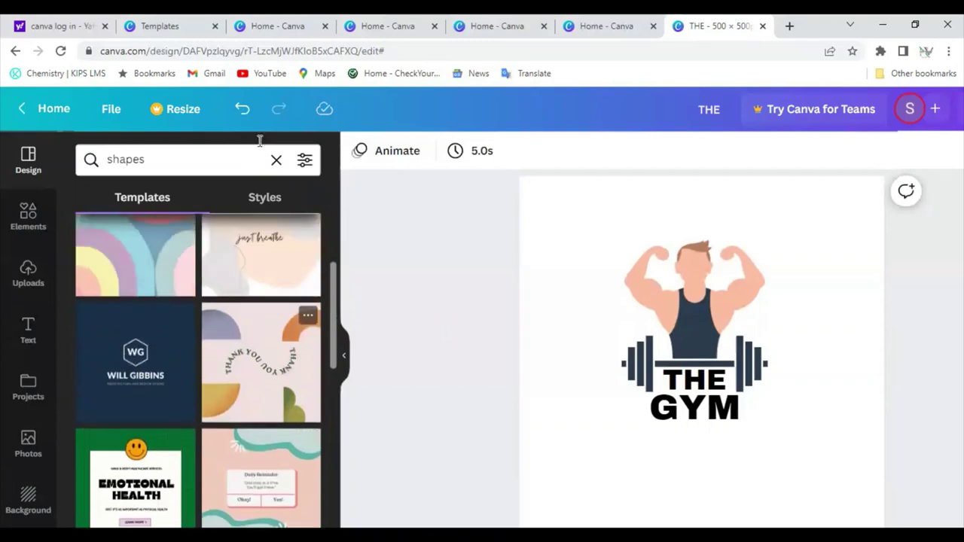
{"action": "scroll", "coordinate": [232, 289], "scroll_direction": "down", "scroll_amount": 3}
{"action": "scroll", "coordinate": [232, 288], "scroll_direction": "down", "scroll_amount": 3}
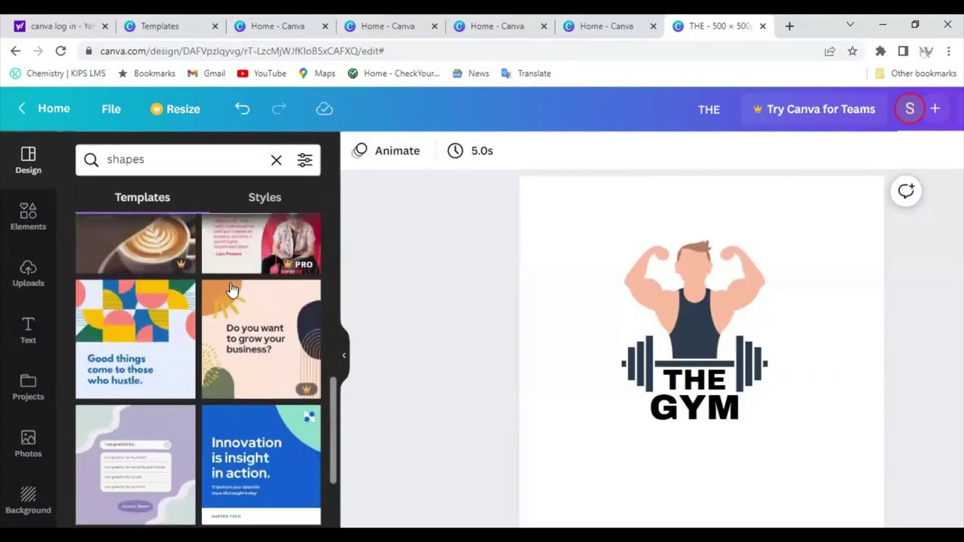
{"action": "scroll", "coordinate": [232, 289], "scroll_direction": "down", "scroll_amount": 2}
{"action": "scroll", "coordinate": [232, 288], "scroll_direction": "up", "scroll_amount": 5}
{"action": "scroll", "coordinate": [232, 289], "scroll_direction": "up", "scroll_amount": 3}
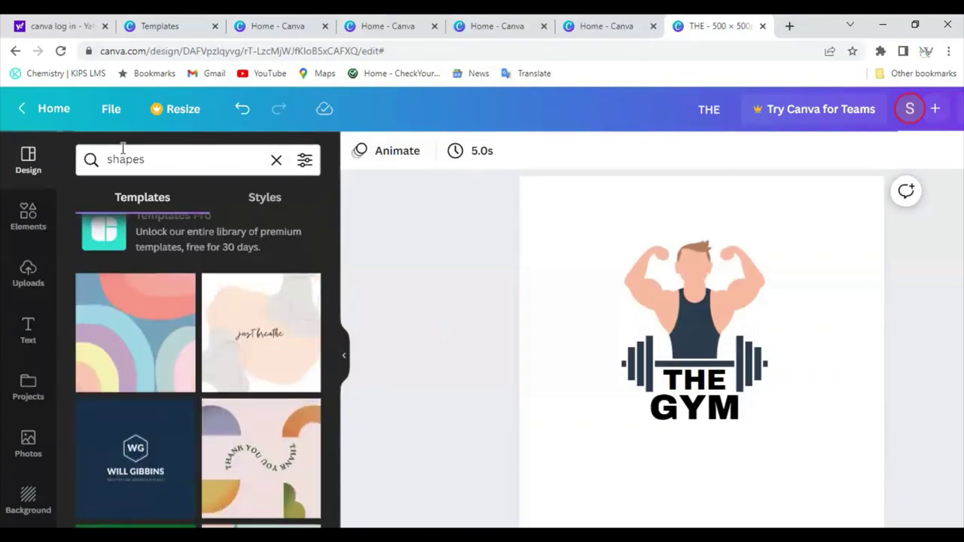
- Search the design templates for "LOGO shapes" and look through the results
{"action": "left_click", "coordinate": [108, 159]}
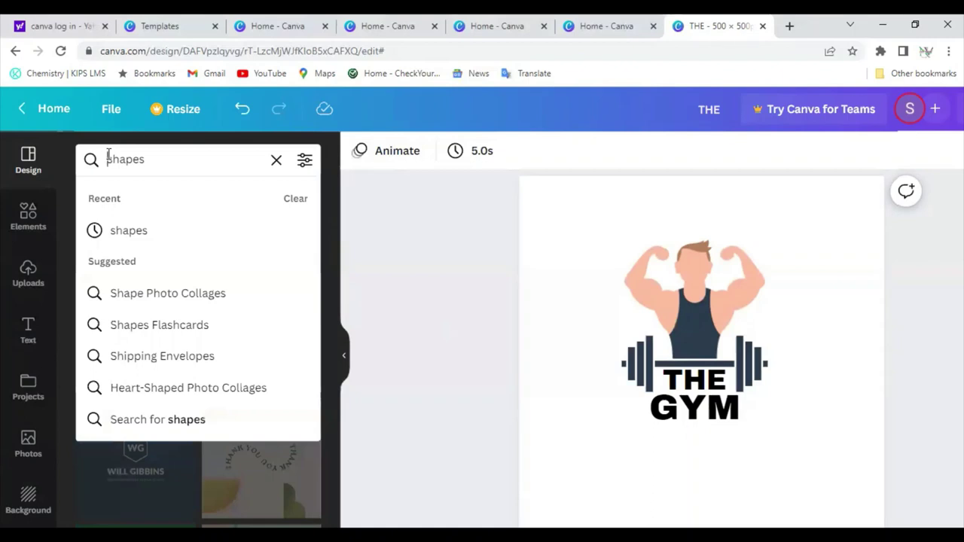
{"action": "type", "text": "LOGO"}
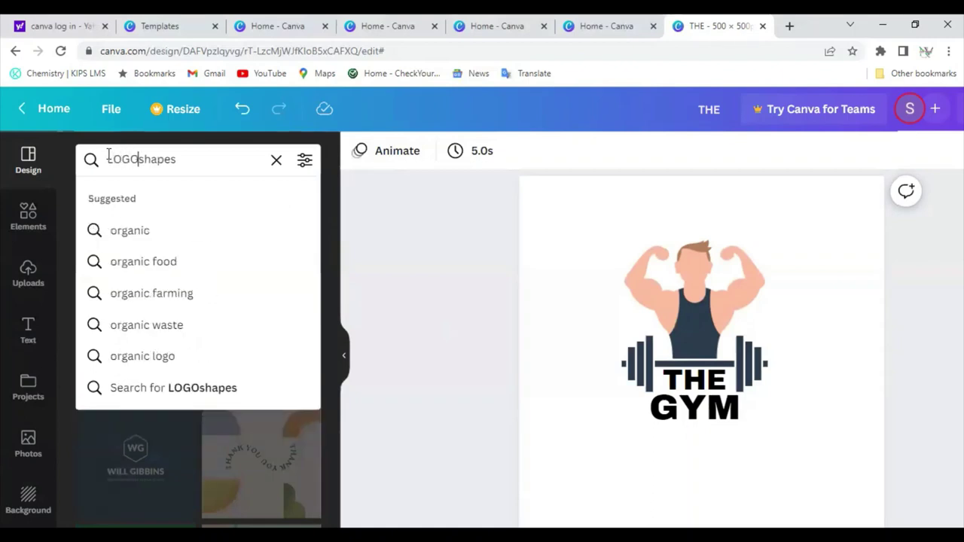
{"action": "key", "text": "Return"}
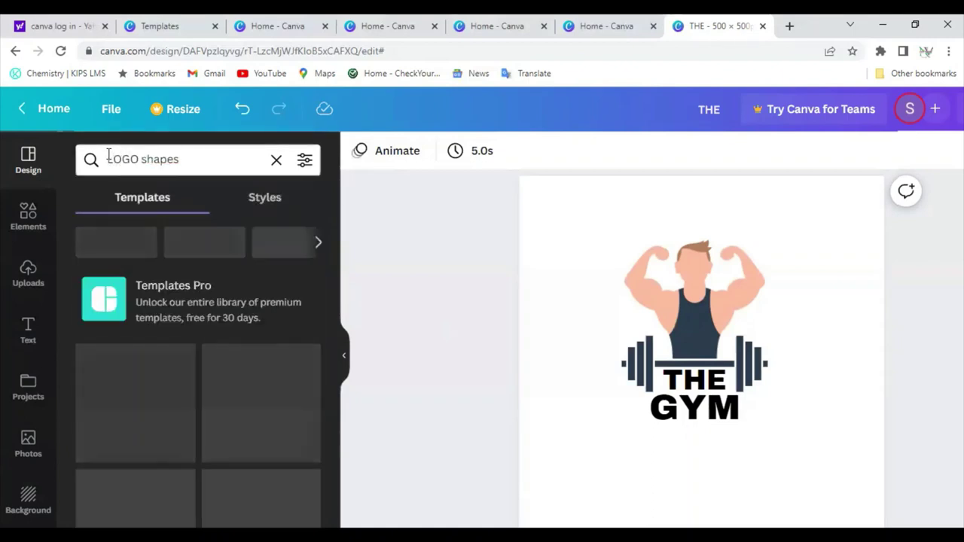
{"action": "scroll", "coordinate": [189, 300], "scroll_direction": "down", "scroll_amount": 5}
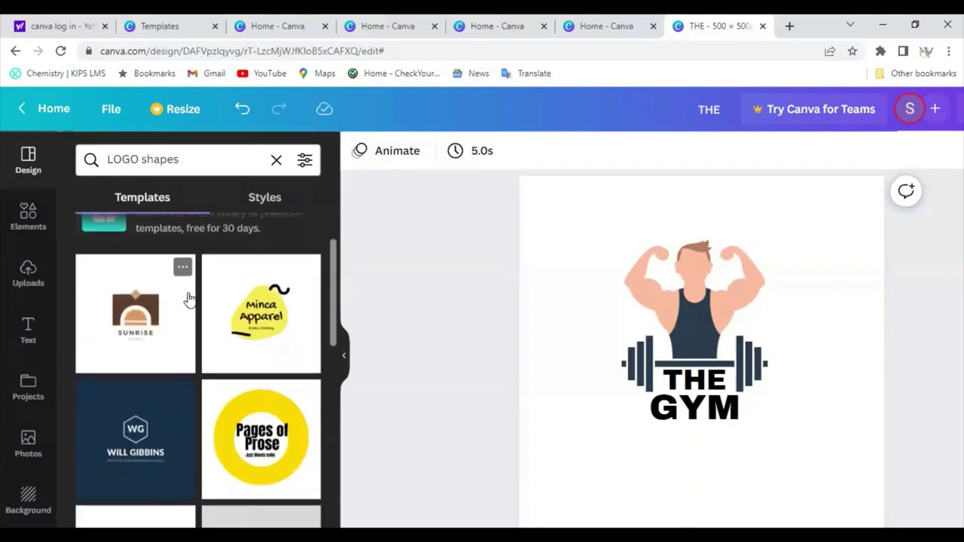
{"action": "scroll", "coordinate": [189, 300], "scroll_direction": "down", "scroll_amount": 3}
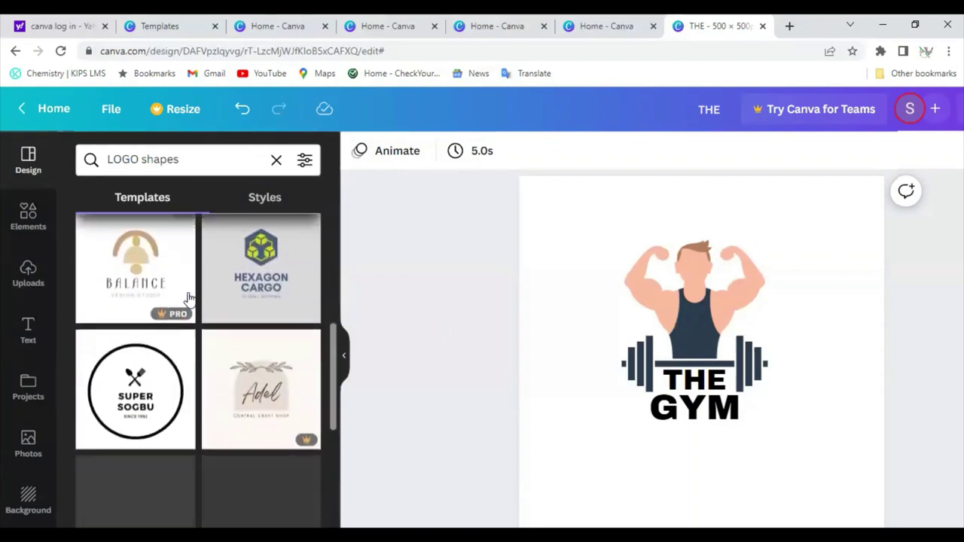
{"action": "scroll", "coordinate": [189, 301], "scroll_direction": "down", "scroll_amount": 1}
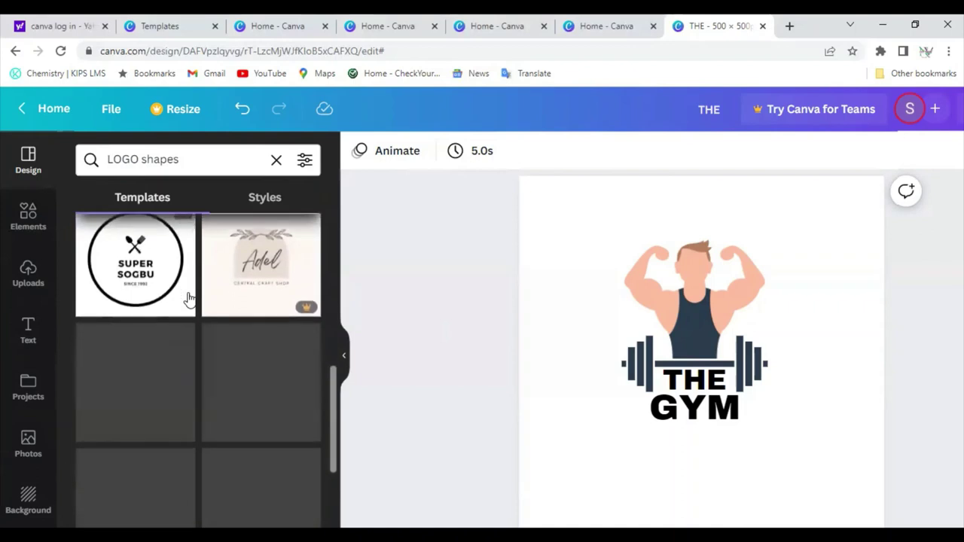
{"action": "scroll", "coordinate": [189, 301], "scroll_direction": "up", "scroll_amount": 5}
{"action": "scroll", "coordinate": [189, 301], "scroll_direction": "up", "scroll_amount": 1}
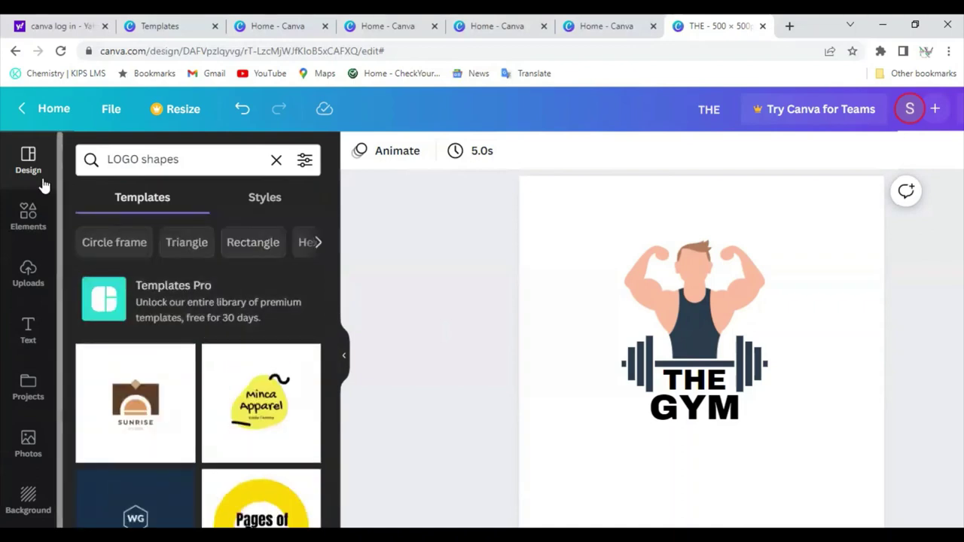
- Clear the "gym" search in the elements library and look through all recently used elements
{"action": "left_click", "coordinate": [22, 242]}
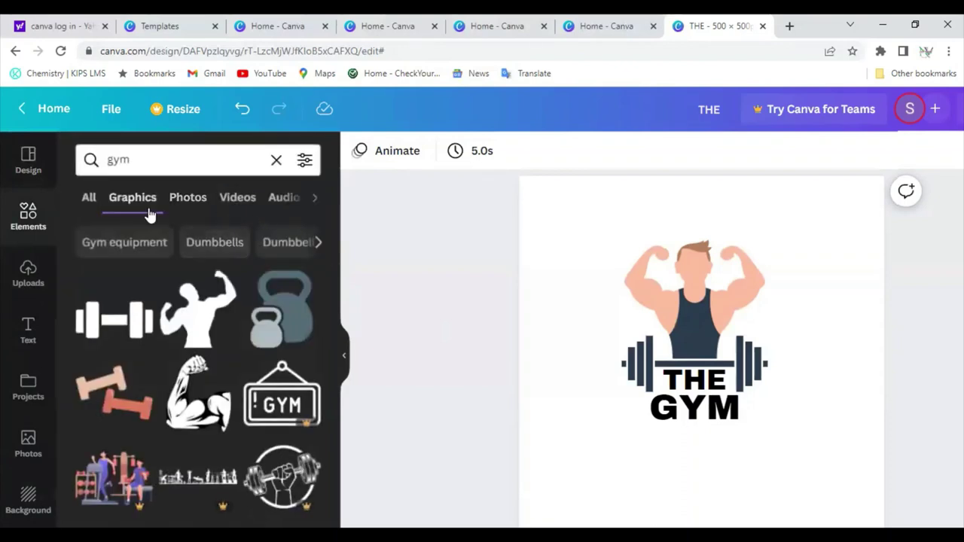
{"action": "left_click", "coordinate": [276, 162]}
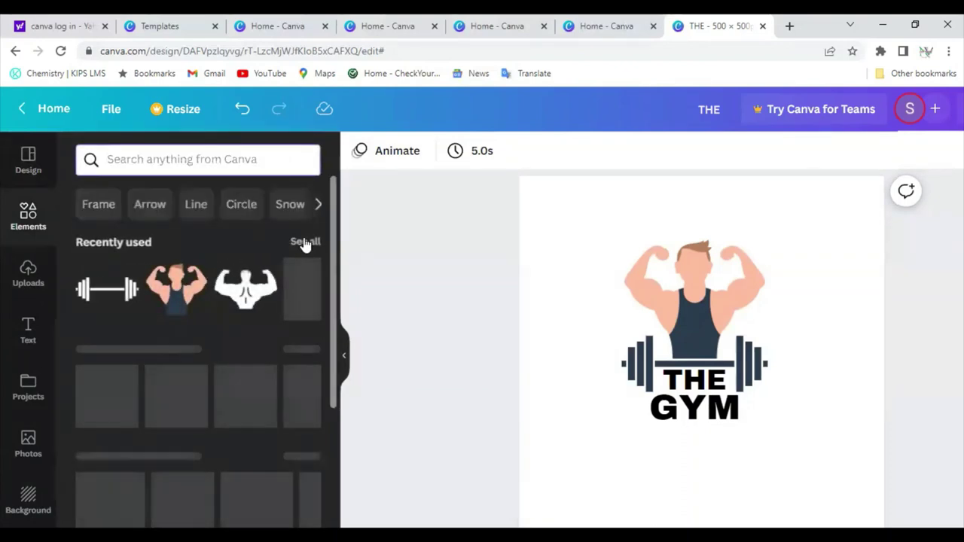
{"action": "left_click", "coordinate": [305, 242]}
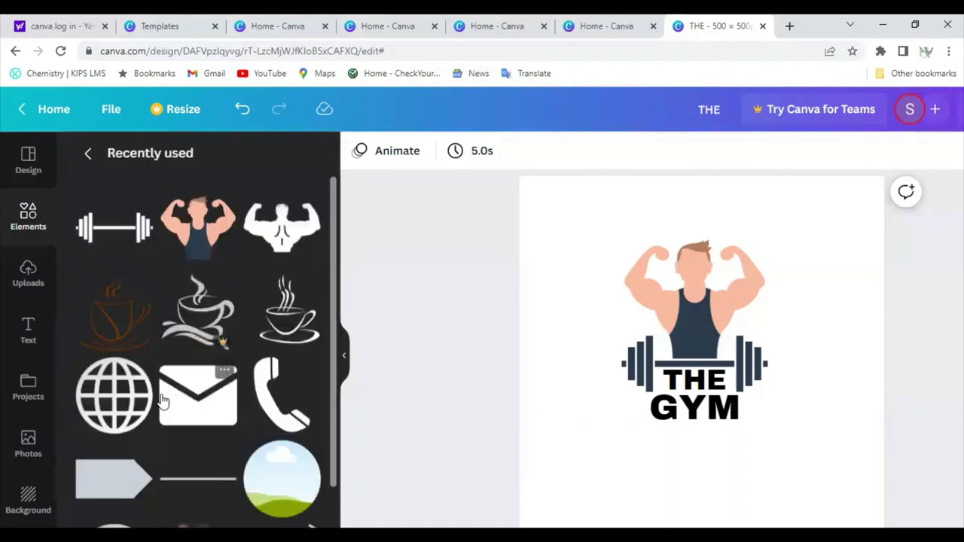
{"action": "scroll", "coordinate": [159, 400], "scroll_direction": "down", "scroll_amount": 3}
{"action": "scroll", "coordinate": [158, 400], "scroll_direction": "up", "scroll_amount": 2}
{"action": "scroll", "coordinate": [162, 401], "scroll_direction": "up", "scroll_amount": 1}
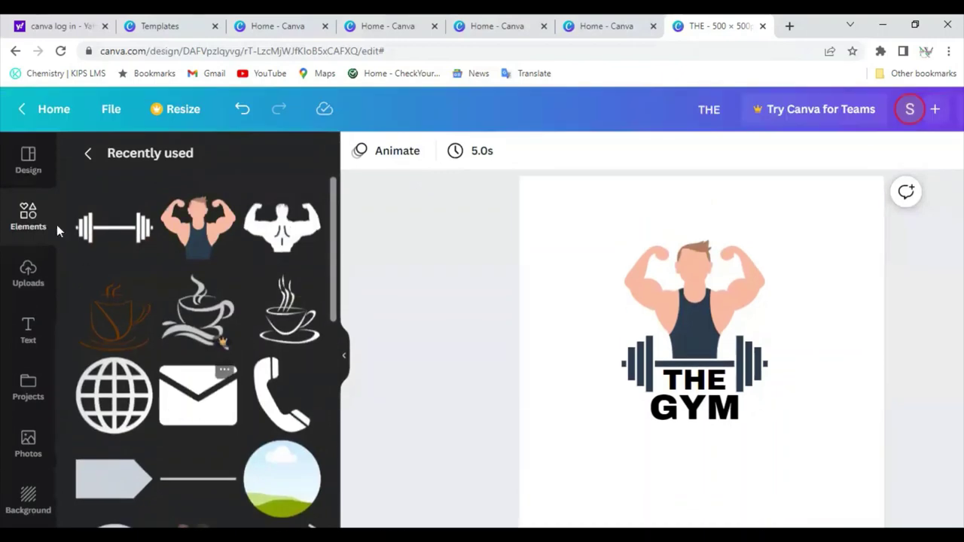
- Replace the "LOGO shapes" template search with a search for "shape"
{"action": "left_click", "coordinate": [40, 164]}
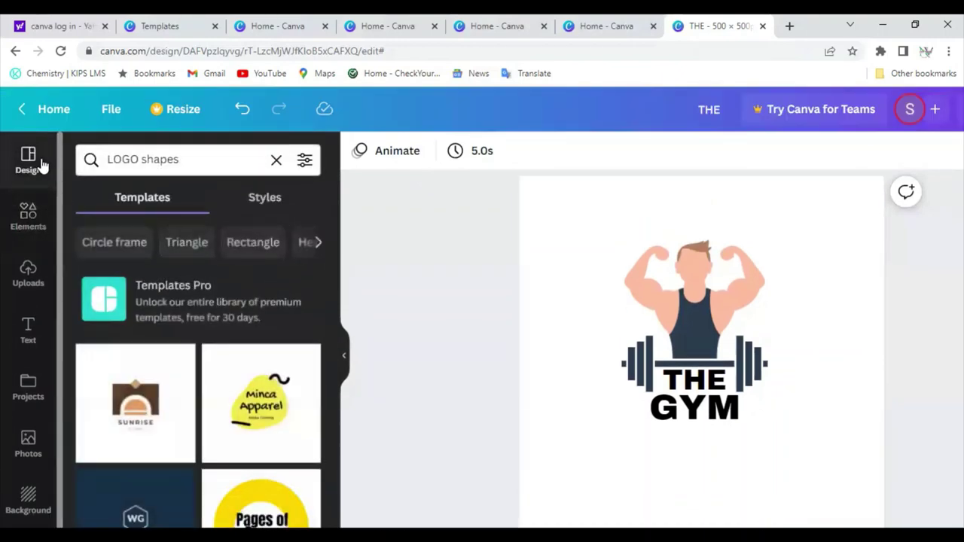
{"action": "left_click", "coordinate": [275, 160]}
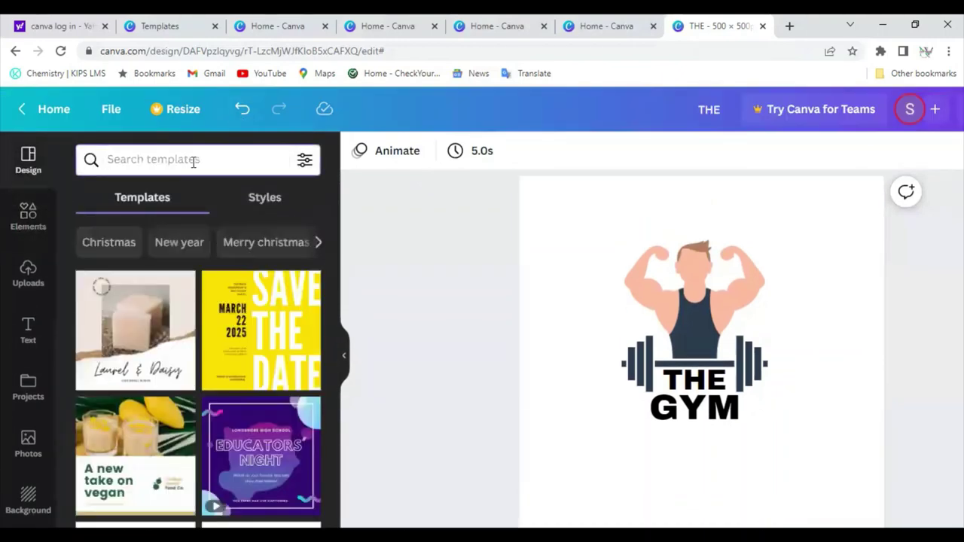
{"action": "type", "text": "sHAP"}
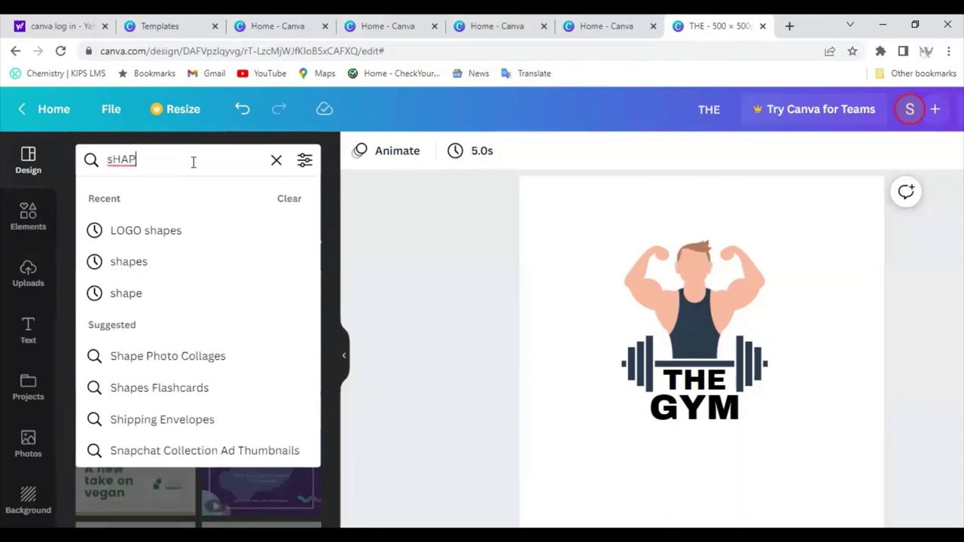
{"action": "left_click", "coordinate": [173, 293]}
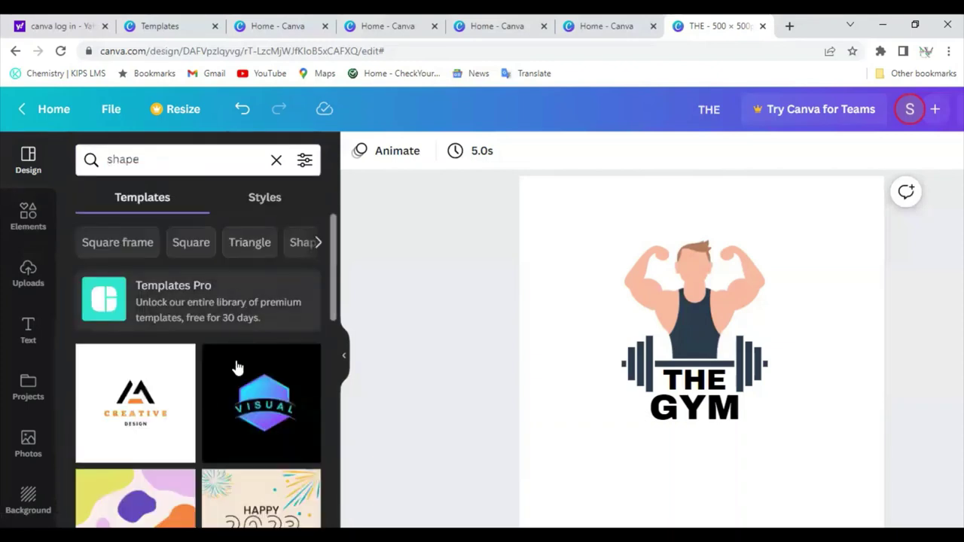
- Look through the "shape" template results for a shape that suits the logo
{"action": "scroll", "coordinate": [237, 370], "scroll_direction": "down", "scroll_amount": 5}
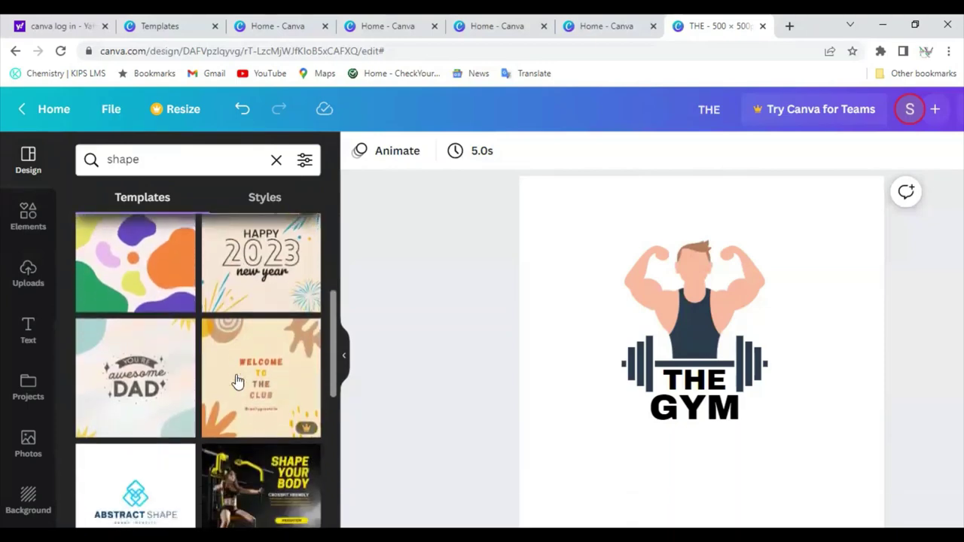
{"action": "scroll", "coordinate": [236, 380], "scroll_direction": "down", "scroll_amount": 4}
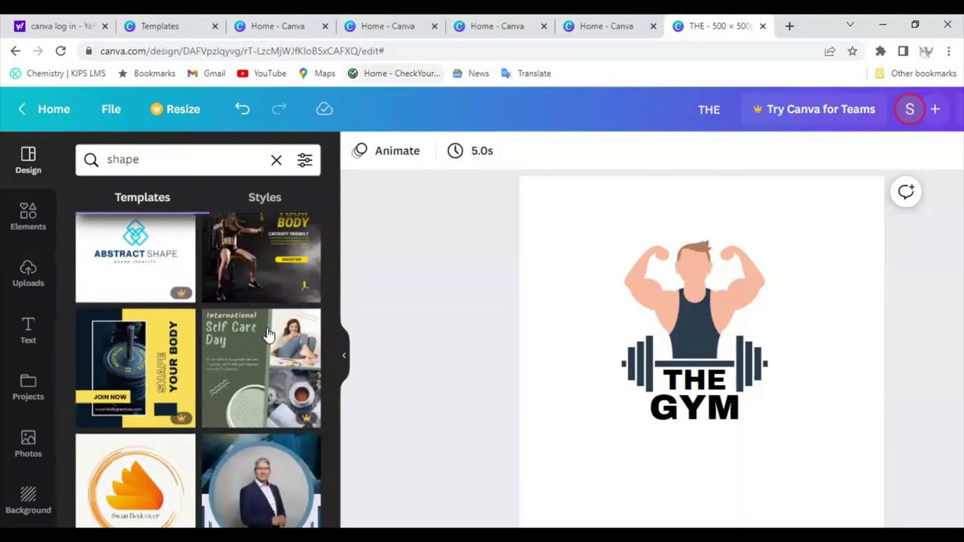
{"action": "scroll", "coordinate": [268, 335], "scroll_direction": "down", "scroll_amount": 10}
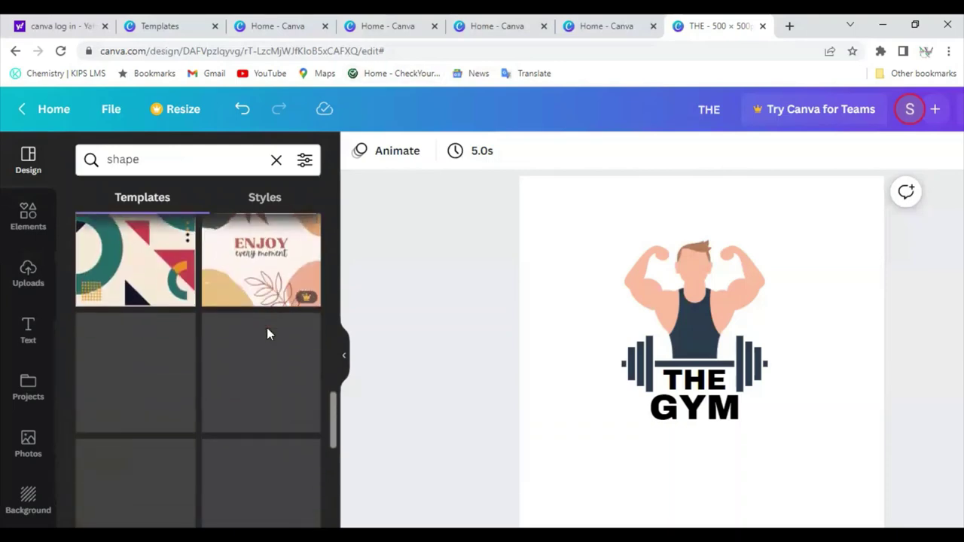
{"action": "scroll", "coordinate": [267, 335], "scroll_direction": "down", "scroll_amount": 5}
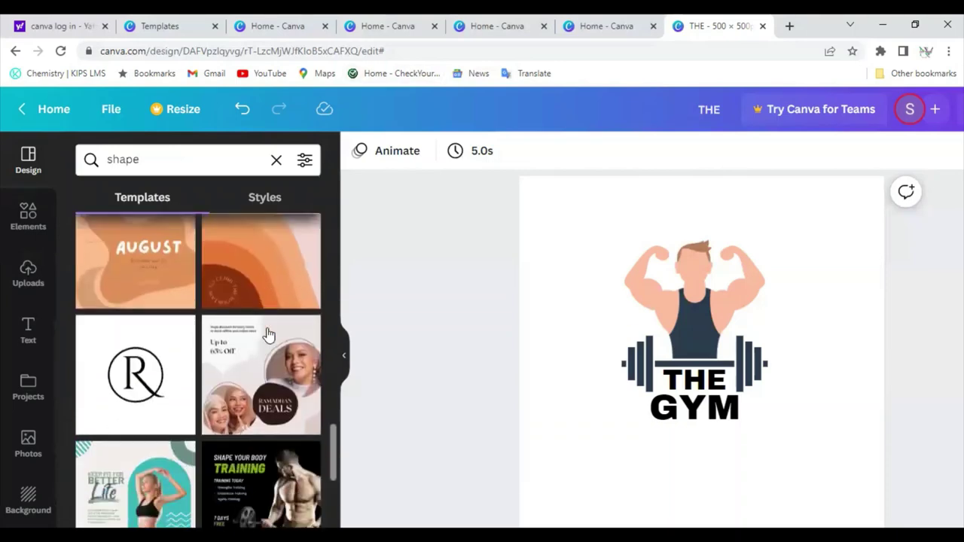
{"action": "scroll", "coordinate": [269, 335], "scroll_direction": "down", "scroll_amount": 2}
{"action": "scroll", "coordinate": [267, 334], "scroll_direction": "down", "scroll_amount": 5}
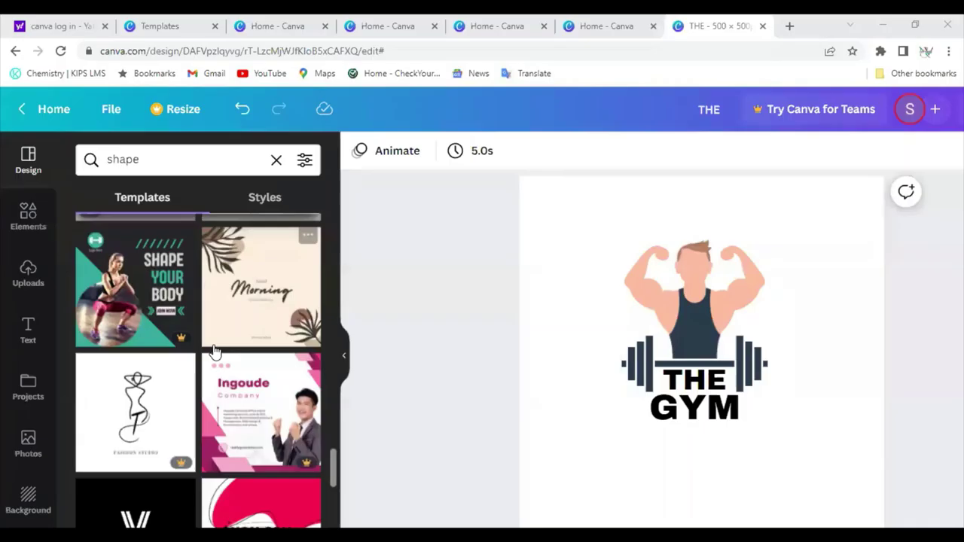
{"action": "scroll", "coordinate": [216, 350], "scroll_direction": "down", "scroll_amount": 5}
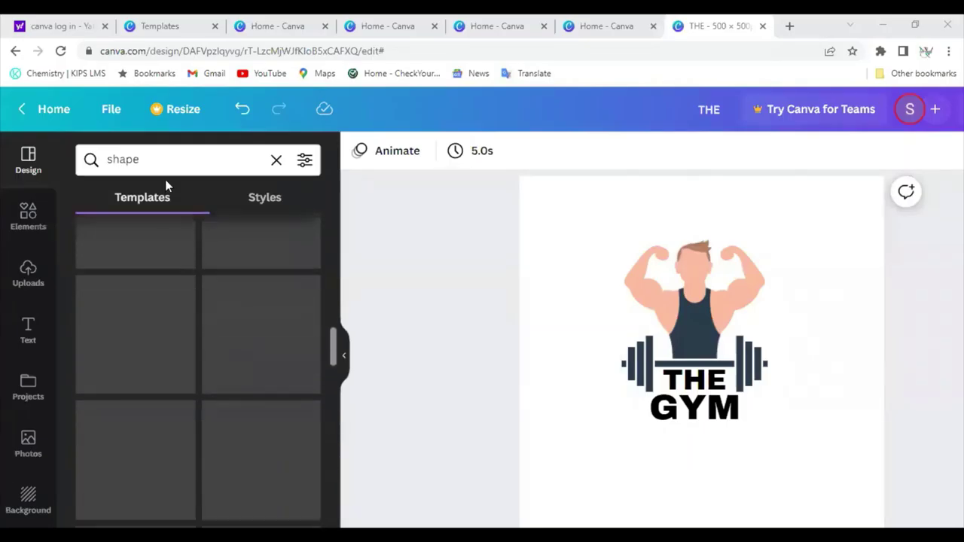
- Replace the "shape" template search with a search for "gaming logo"
{"action": "left_click", "coordinate": [138, 159]}
{"action": "key", "text": "ctrl+a"}
{"action": "key", "text": "BackSpace"}
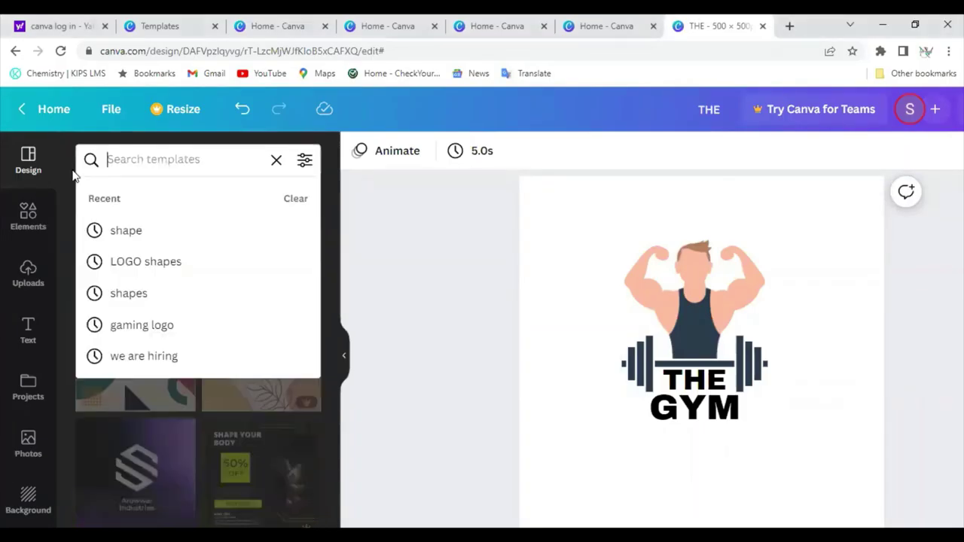
{"action": "left_click", "coordinate": [122, 158]}
{"action": "type", "text": "GA"}
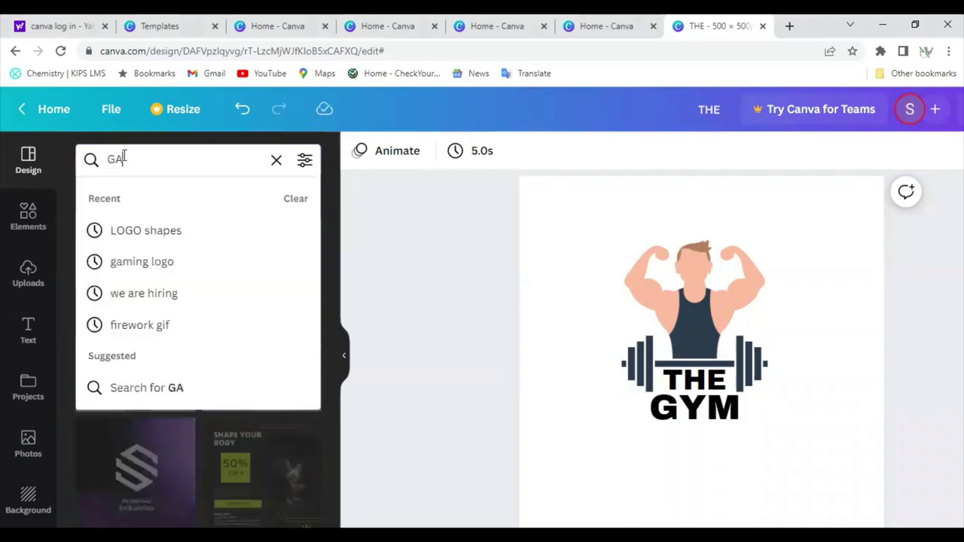
{"action": "type", "text": "MING"}
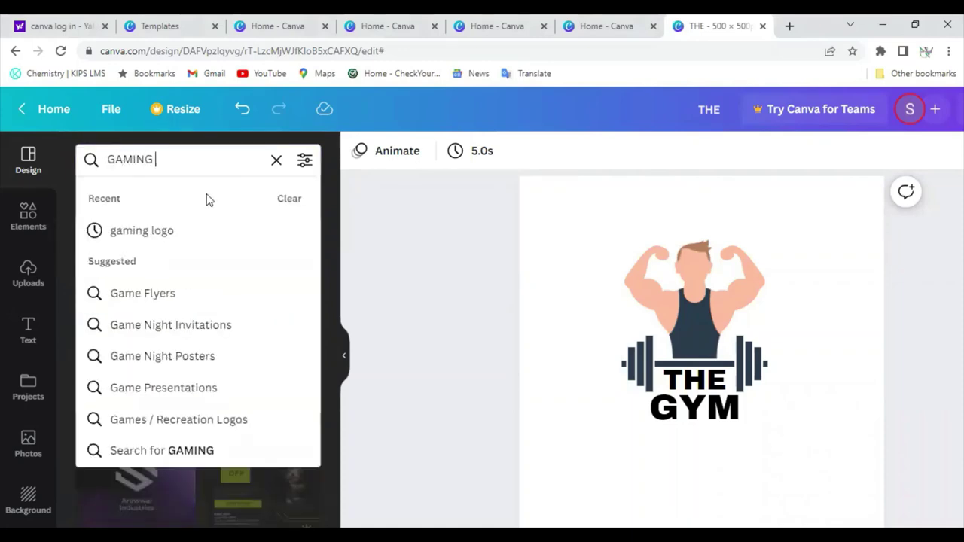
{"action": "left_click", "coordinate": [172, 234]}
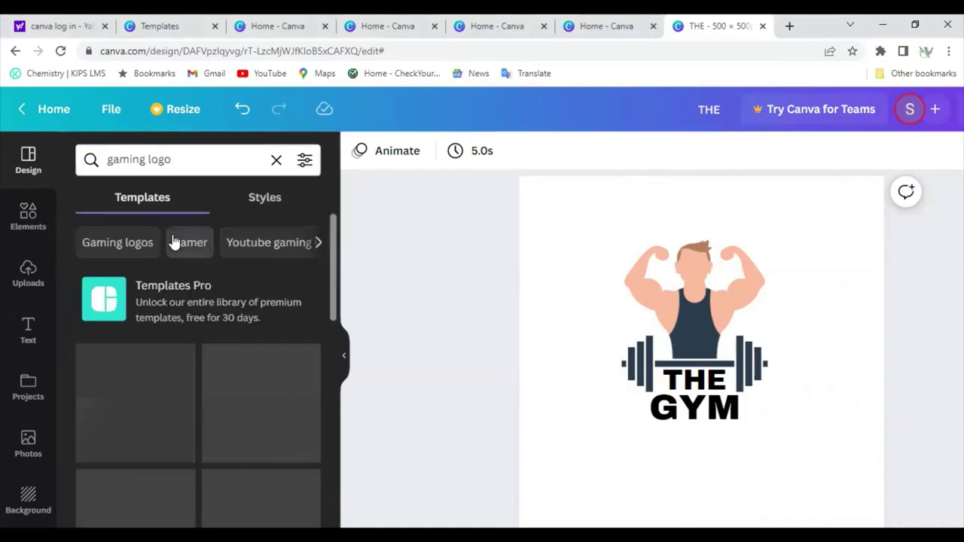
- Look through the gaming logo templates for a shield design and preview adding the AKIRA template without applying it
{"action": "scroll", "coordinate": [190, 361], "scroll_direction": "down", "scroll_amount": 1}
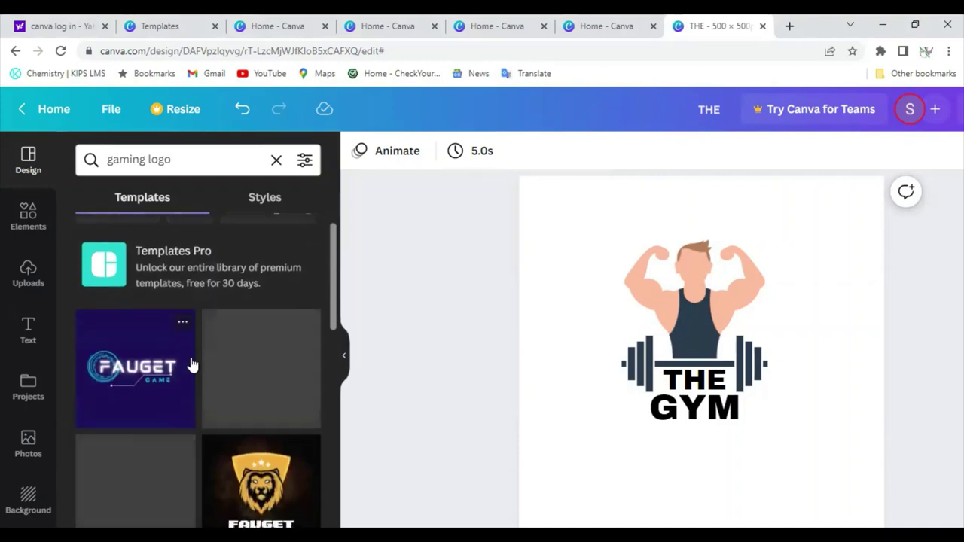
{"action": "scroll", "coordinate": [254, 392], "scroll_direction": "down", "scroll_amount": 5}
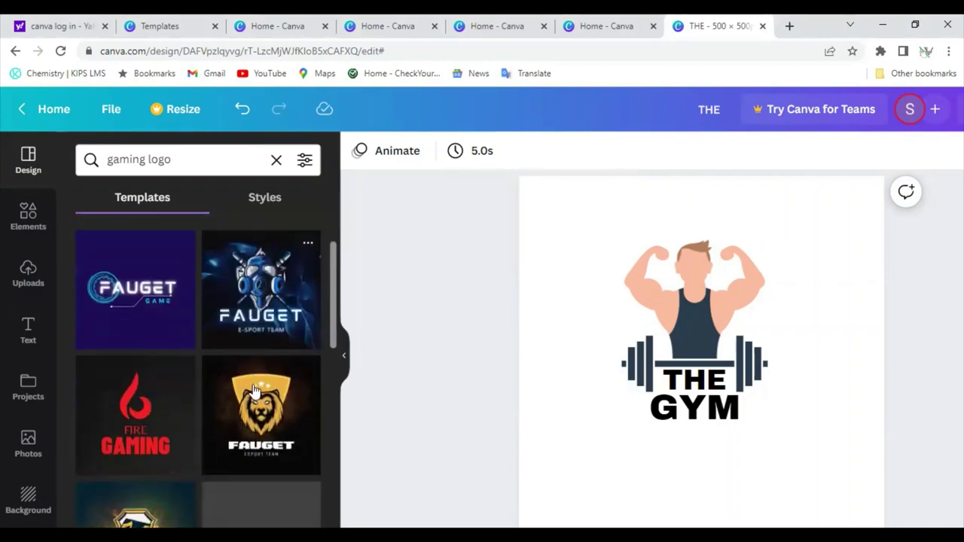
{"action": "scroll", "coordinate": [255, 392], "scroll_direction": "down", "scroll_amount": 9}
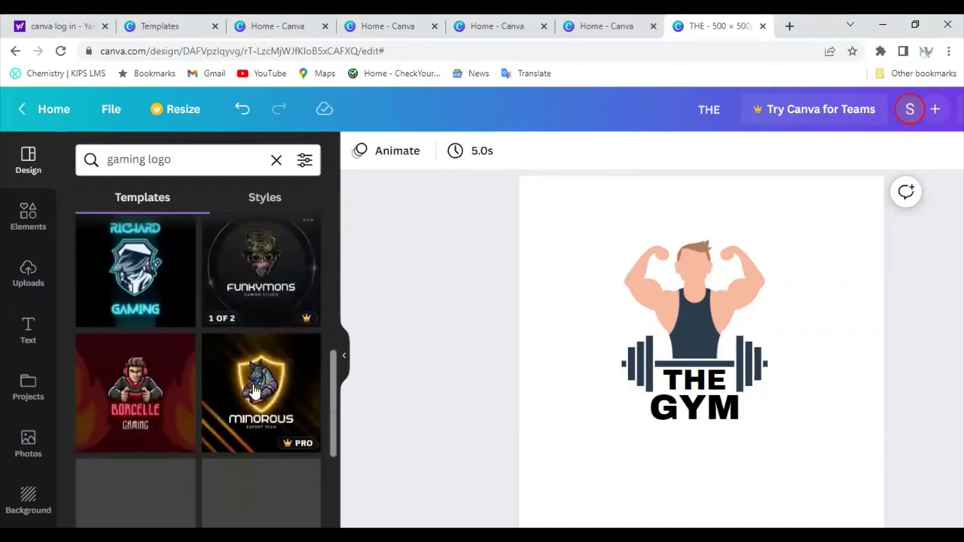
{"action": "scroll", "coordinate": [254, 391], "scroll_direction": "down", "scroll_amount": 3}
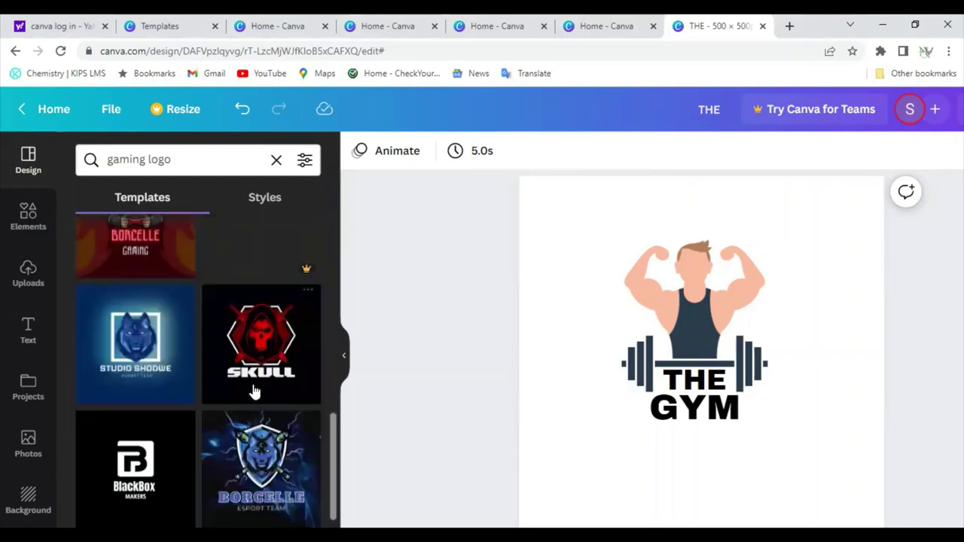
{"action": "scroll", "coordinate": [254, 392], "scroll_direction": "down", "scroll_amount": 7}
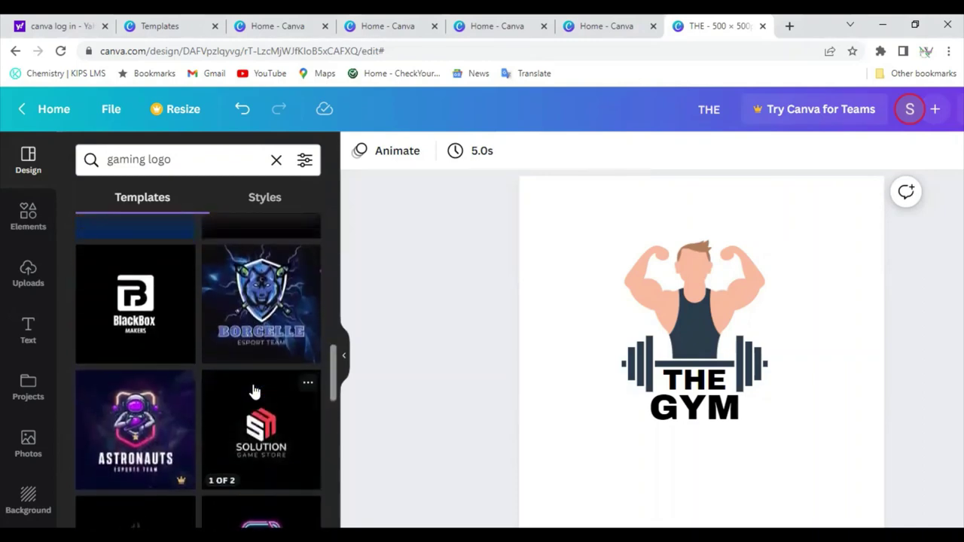
{"action": "scroll", "coordinate": [255, 392], "scroll_direction": "down", "scroll_amount": 8}
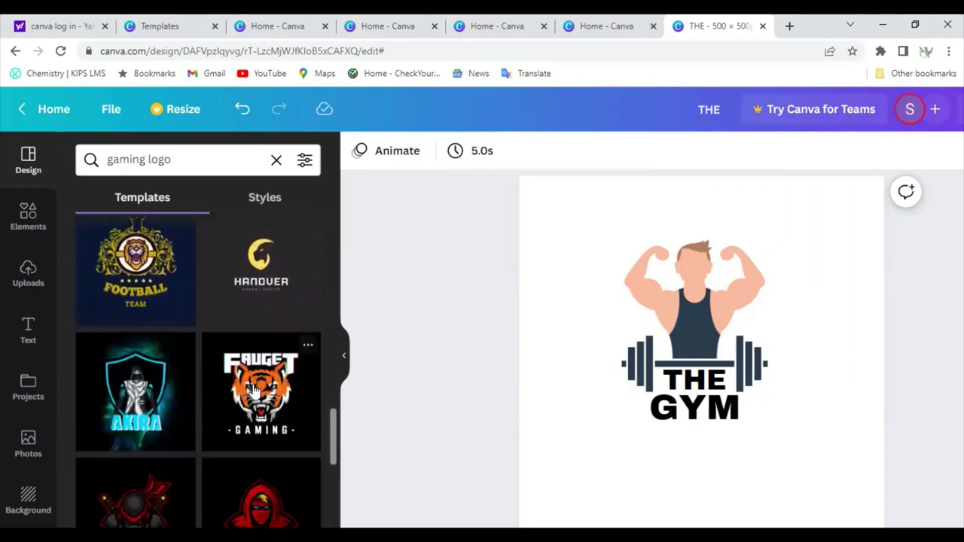
{"action": "scroll", "coordinate": [125, 350], "scroll_direction": "down", "scroll_amount": 1}
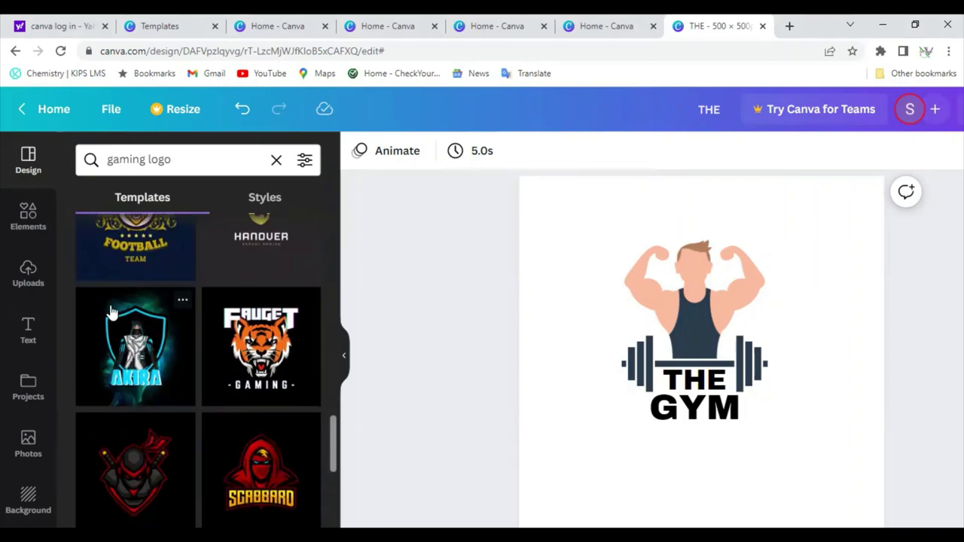
{"action": "scroll", "coordinate": [609, 396], "scroll_direction": "down", "scroll_amount": 2}
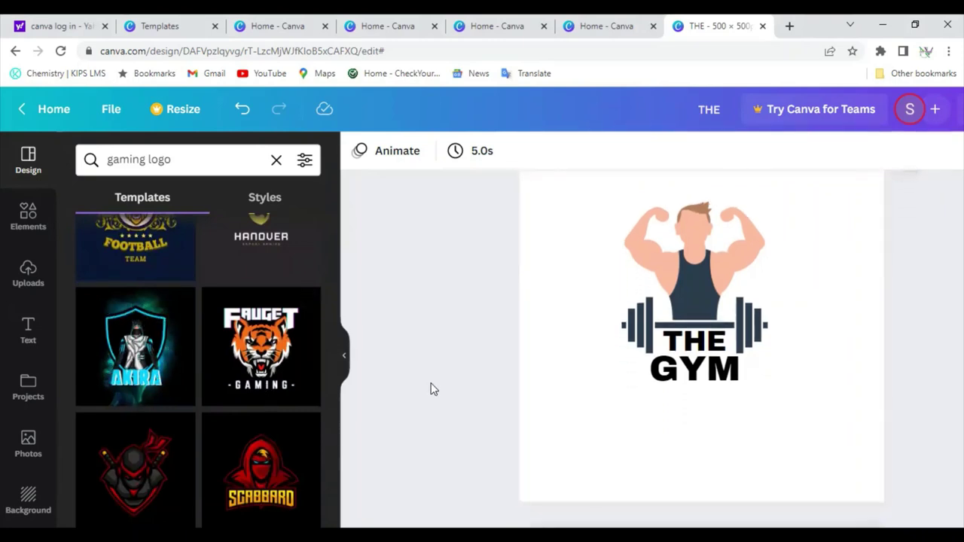
{"action": "left_click", "coordinate": [140, 348]}
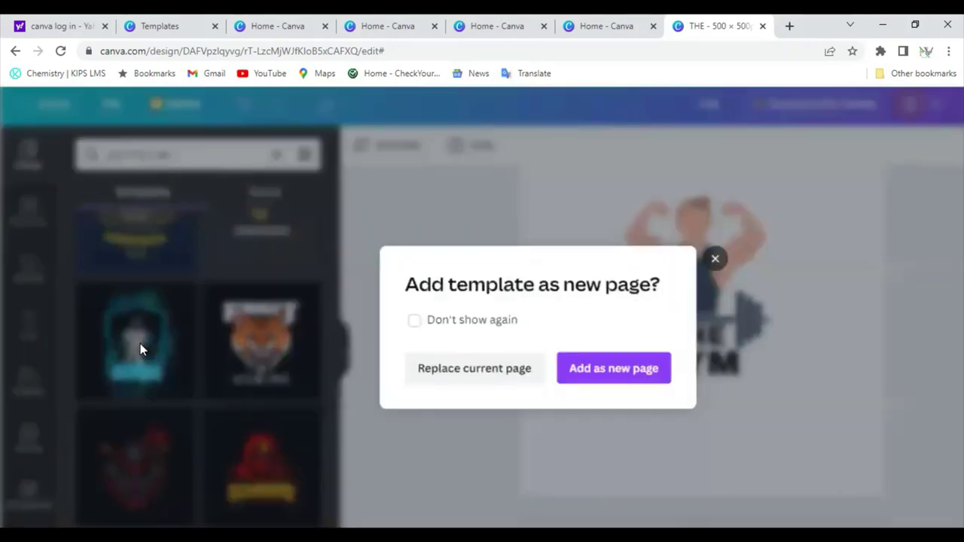
{"action": "left_click", "coordinate": [716, 259]}
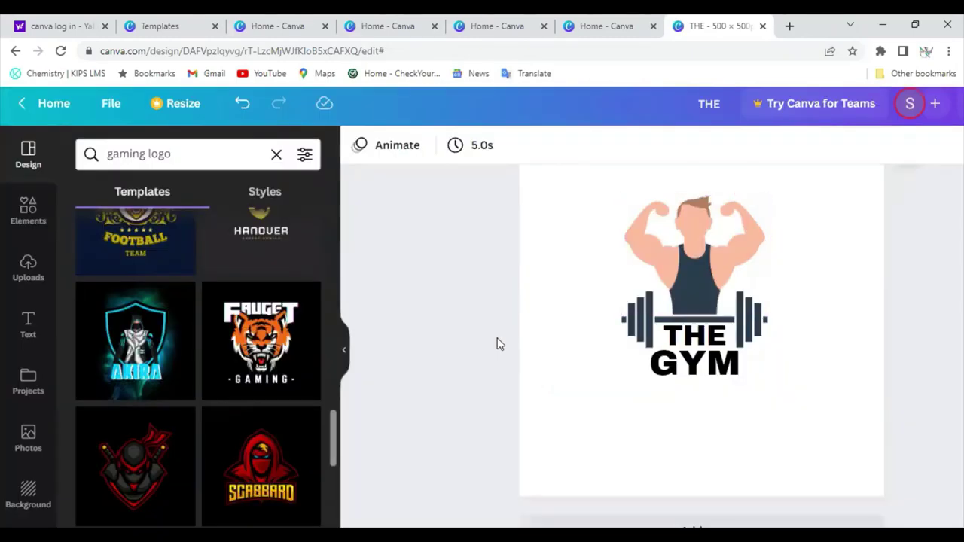
- Duplicate the gym logo page and add a blank page after the copy
{"action": "scroll", "coordinate": [498, 339], "scroll_direction": "down", "scroll_amount": 4}
{"action": "scroll", "coordinate": [914, 238], "scroll_direction": "up", "scroll_amount": 2}
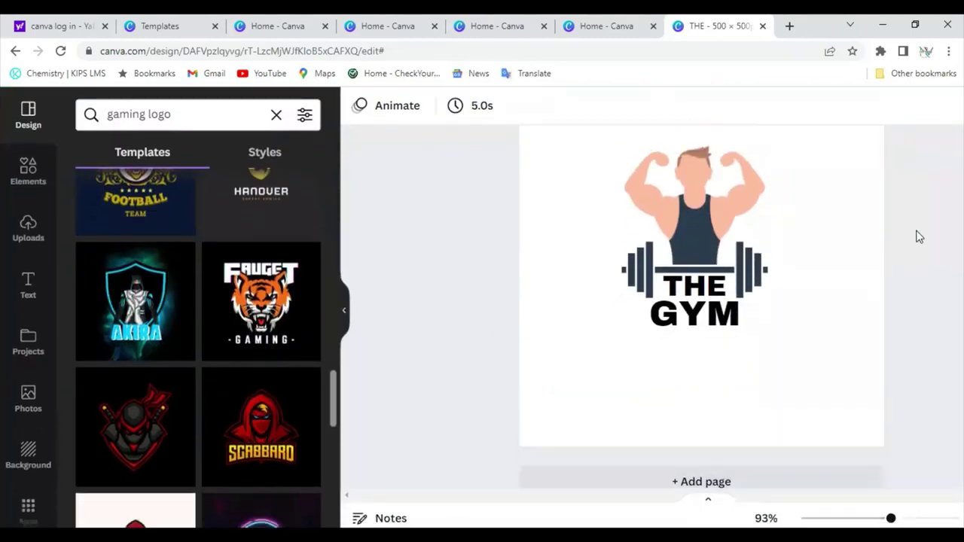
{"action": "scroll", "coordinate": [914, 238], "scroll_direction": "down", "scroll_amount": 2}
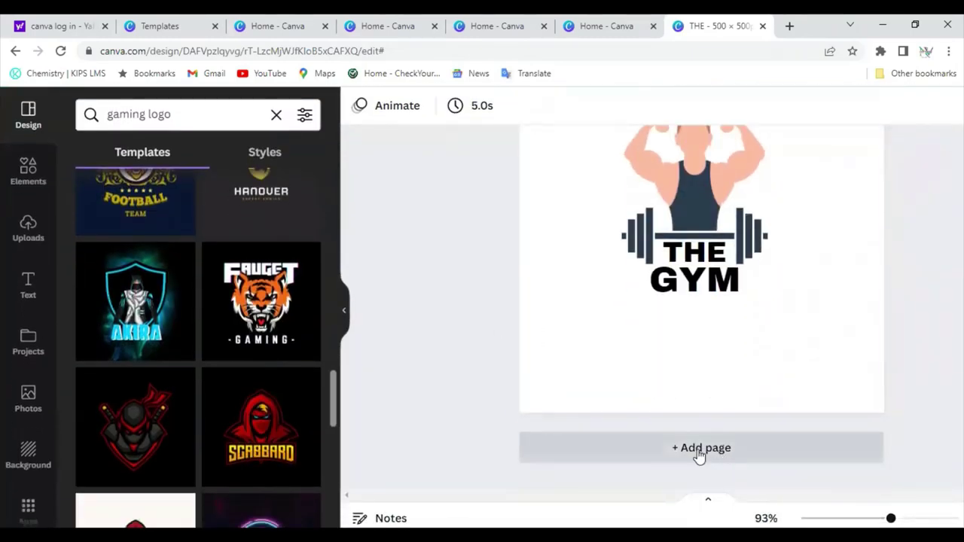
{"action": "scroll", "coordinate": [821, 392], "scroll_direction": "up", "scroll_amount": 2}
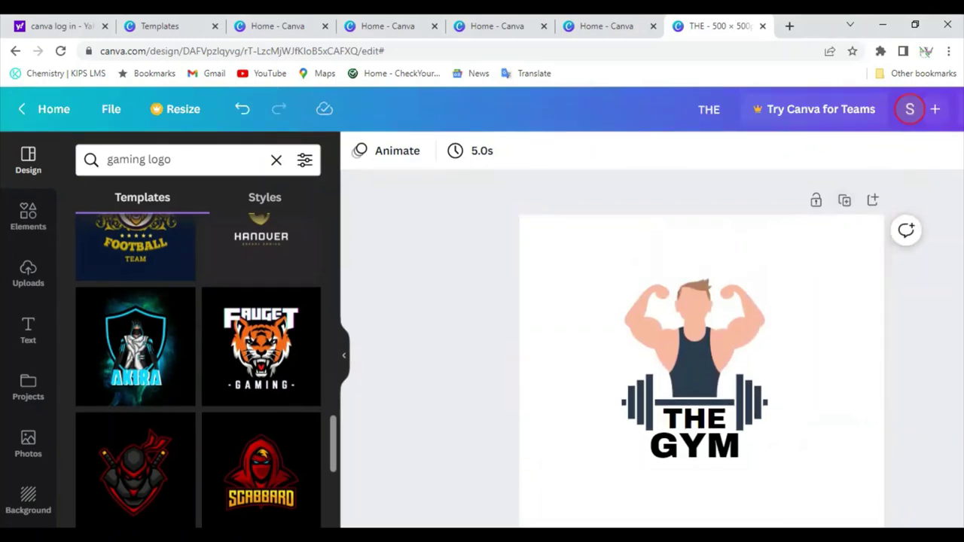
{"action": "left_click", "coordinate": [846, 201]}
{"action": "scroll", "coordinate": [781, 317], "scroll_direction": "down", "scroll_amount": 2}
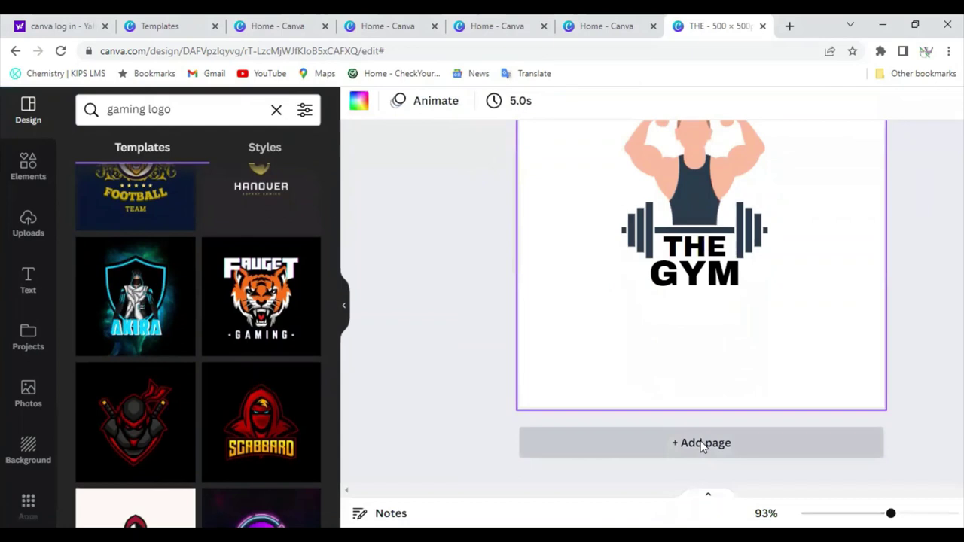
{"action": "left_click", "coordinate": [702, 444]}
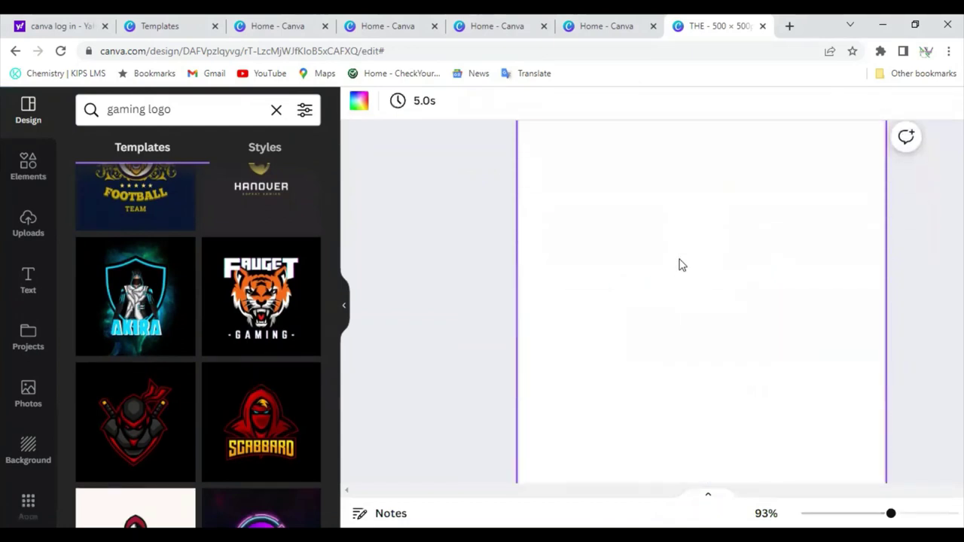
- Apply the AKIRA shield template to the blank page and move its hooded character and name down off the shield
{"action": "left_click", "coordinate": [171, 292]}
{"action": "left_click", "coordinate": [720, 289]}
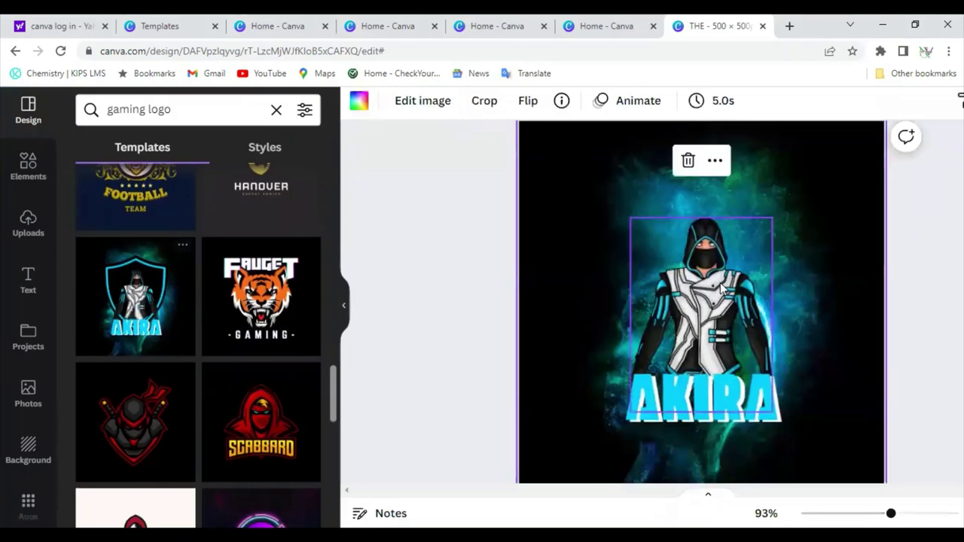
{"action": "left_click_drag", "start_coordinate": [720, 287], "coordinate": [718, 467]}
{"action": "left_click", "coordinate": [718, 424]}
{"action": "left_click_drag", "start_coordinate": [718, 424], "coordinate": [717, 490]}
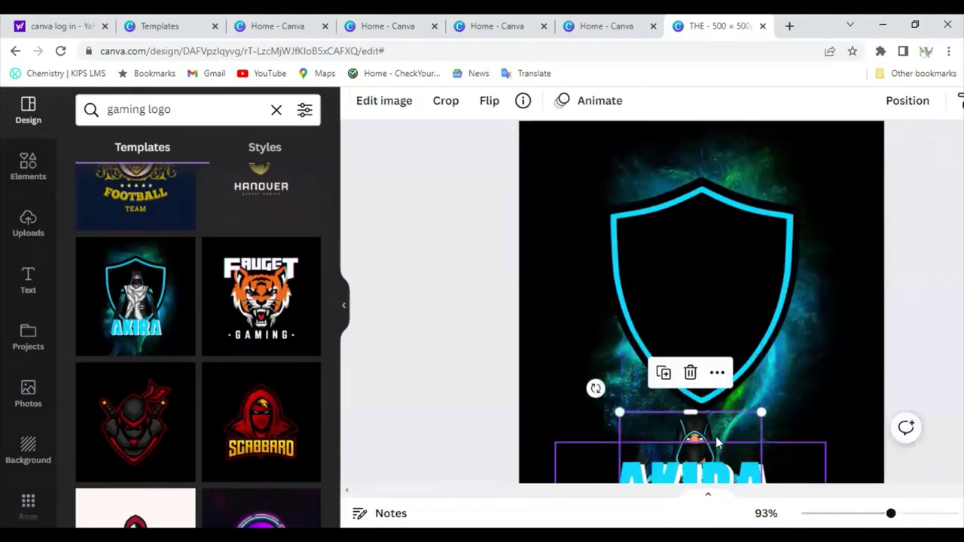
- Copy the template's shield onto page 1 and centre it over the gym logo
{"action": "left_click", "coordinate": [734, 271]}
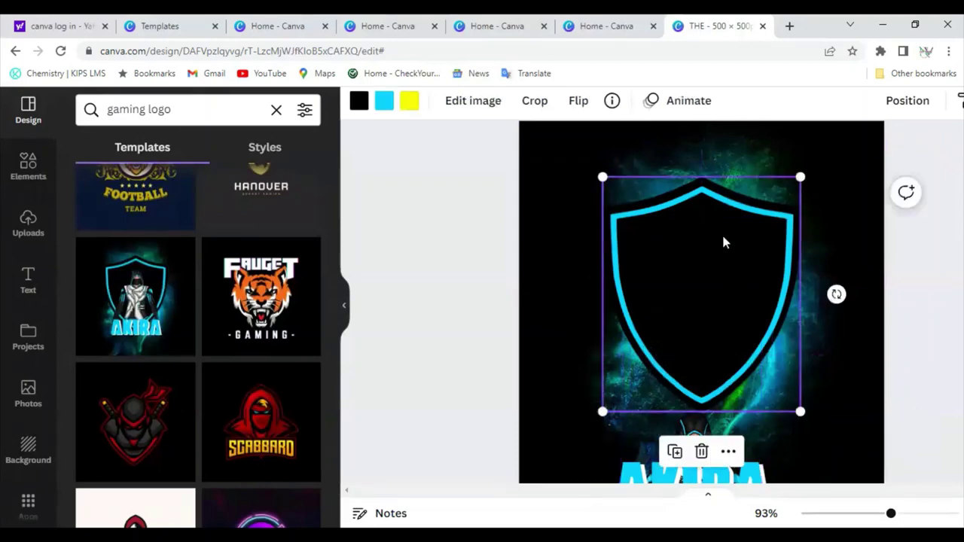
{"action": "left_click_drag", "start_coordinate": [696, 254], "coordinate": [716, 240]}
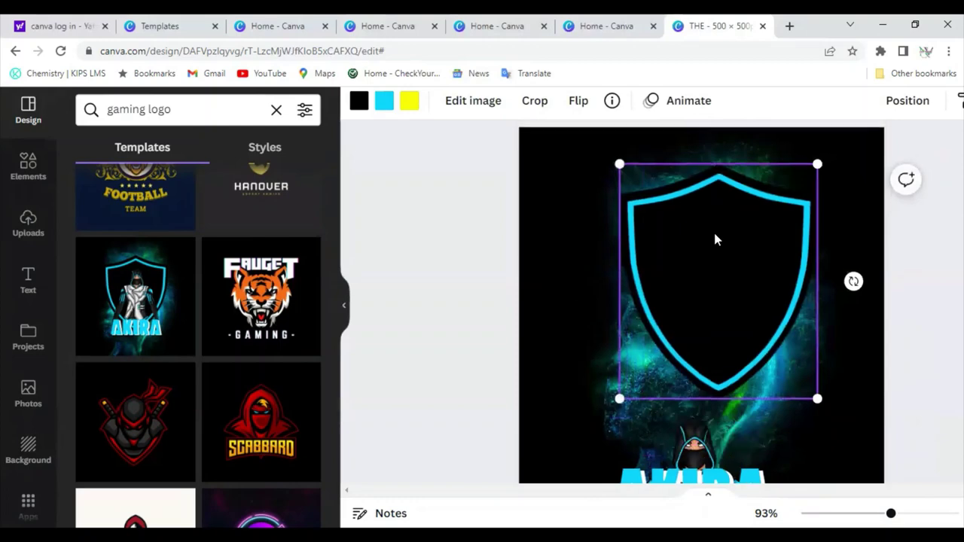
{"action": "scroll", "coordinate": [714, 232], "scroll_direction": "up", "scroll_amount": 6}
{"action": "left_click", "coordinate": [829, 351]}
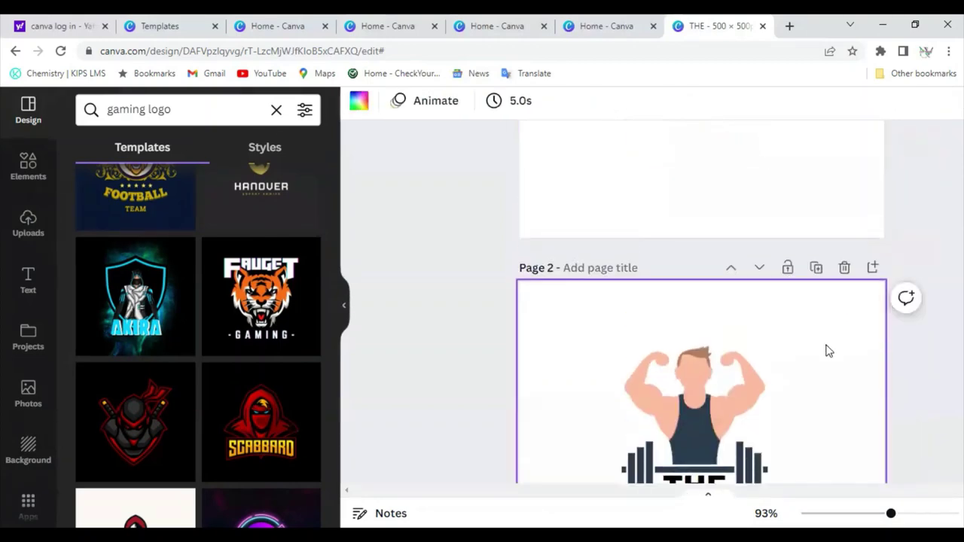
{"action": "scroll", "coordinate": [825, 349], "scroll_direction": "up", "scroll_amount": 4}
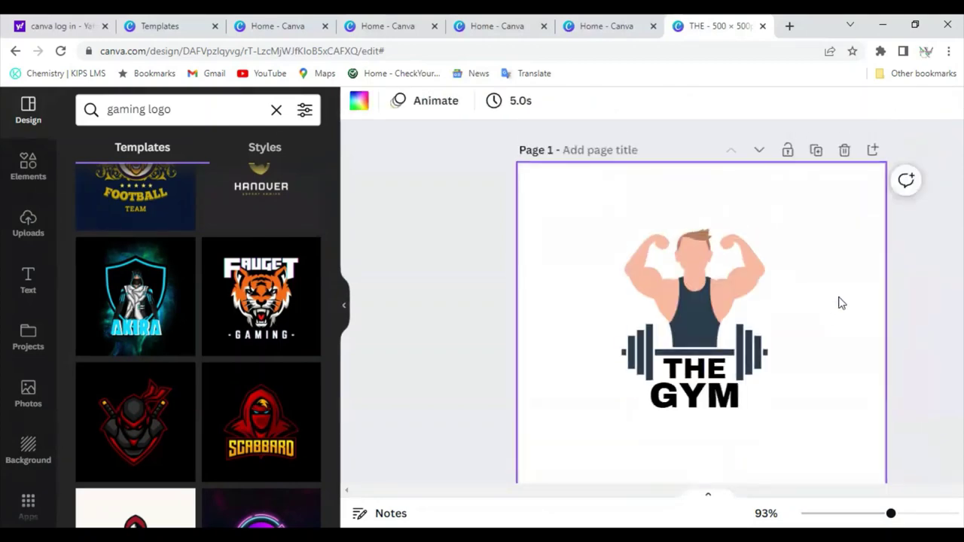
{"action": "key", "text": "ctrl+v"}
{"action": "left_click_drag", "start_coordinate": [712, 305], "coordinate": [687, 305]}
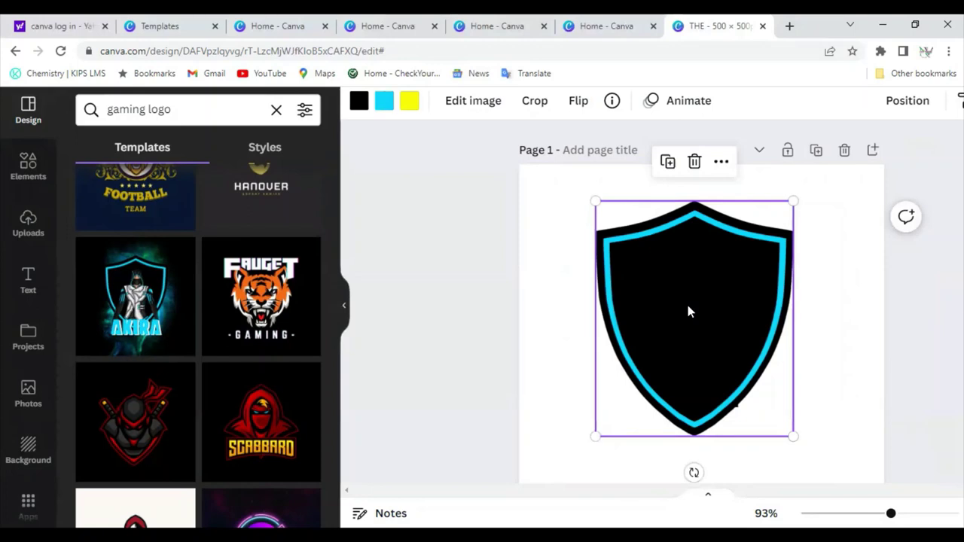
- Try the dark navy document colour on the shield's inner outline, and set the outline back to light blue
{"action": "left_click", "coordinate": [386, 109]}
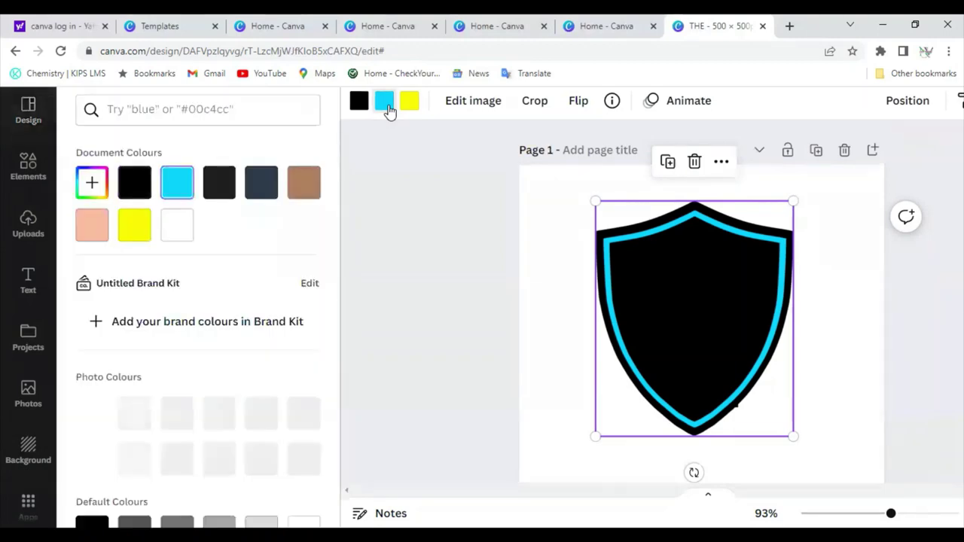
{"action": "left_click", "coordinate": [271, 184]}
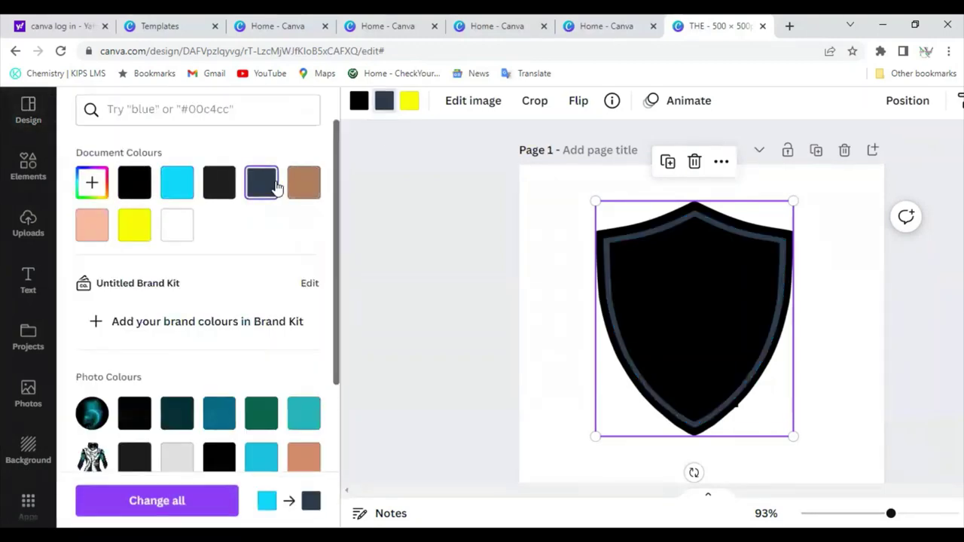
{"action": "left_click", "coordinate": [175, 185]}
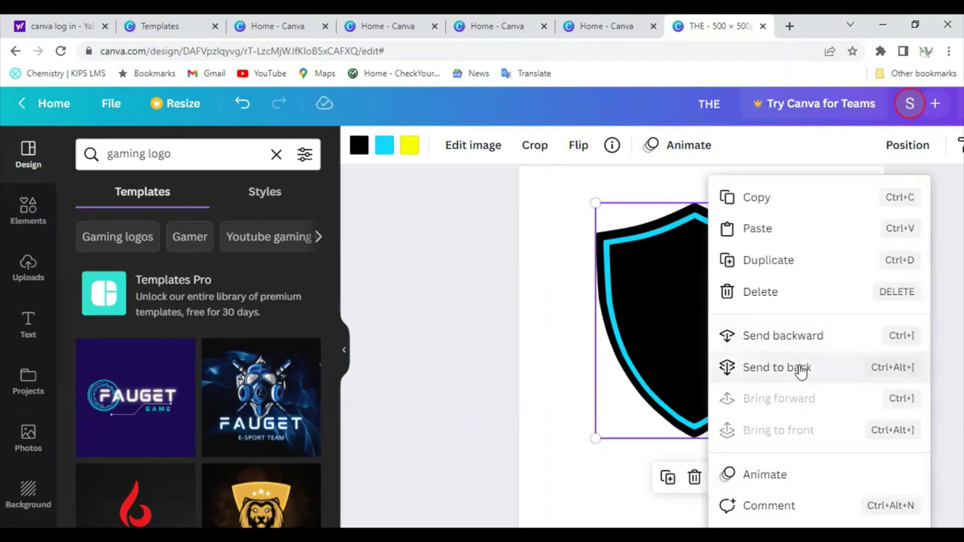
- Send the shield behind the gym logo, and shrink the flexing man and centre him in the shield's upper half
{"action": "left_click", "coordinate": [800, 371]}
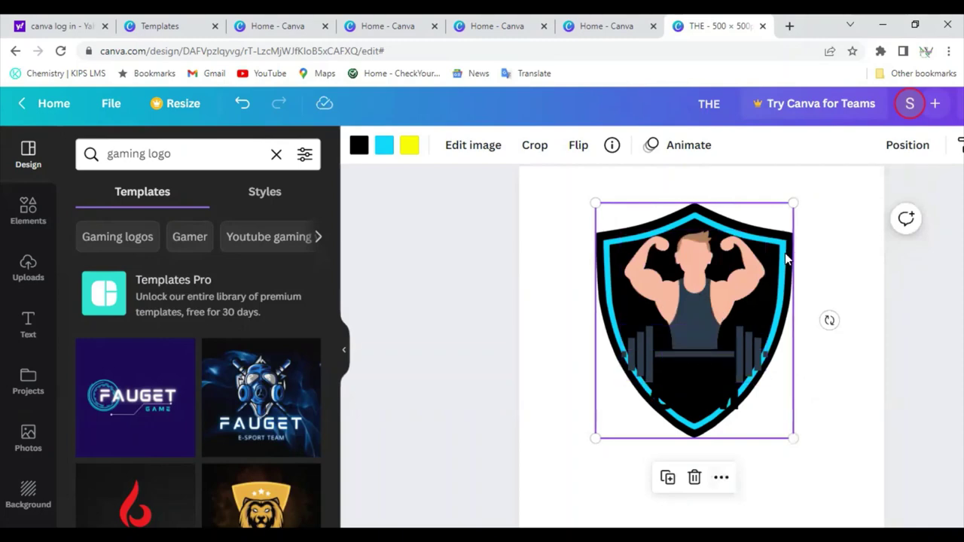
{"action": "left_click", "coordinate": [708, 311]}
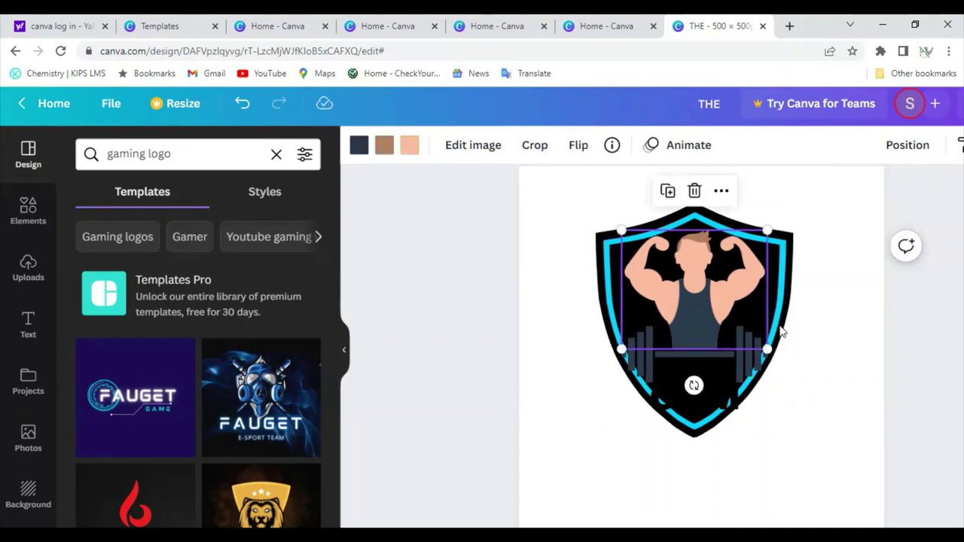
{"action": "left_click_drag", "start_coordinate": [766, 346], "coordinate": [726, 315]}
{"action": "left_click_drag", "start_coordinate": [678, 283], "coordinate": [698, 283]}
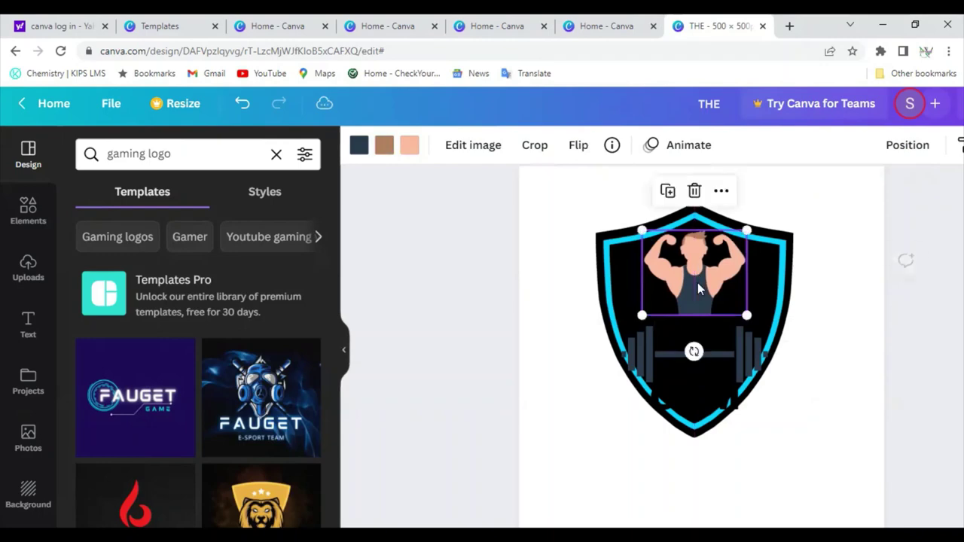
- Move the barbell up to the man's waist and shrink it to fit inside the shield's blue outline
{"action": "left_click", "coordinate": [723, 329]}
{"action": "mouse_move", "coordinate": [724, 329]}
{"action": "left_mouse_down"}
{"action": "mouse_move", "coordinate": [723, 311]}
{"action": "mouse_move", "coordinate": [727, 320]}
{"action": "left_mouse_up"}
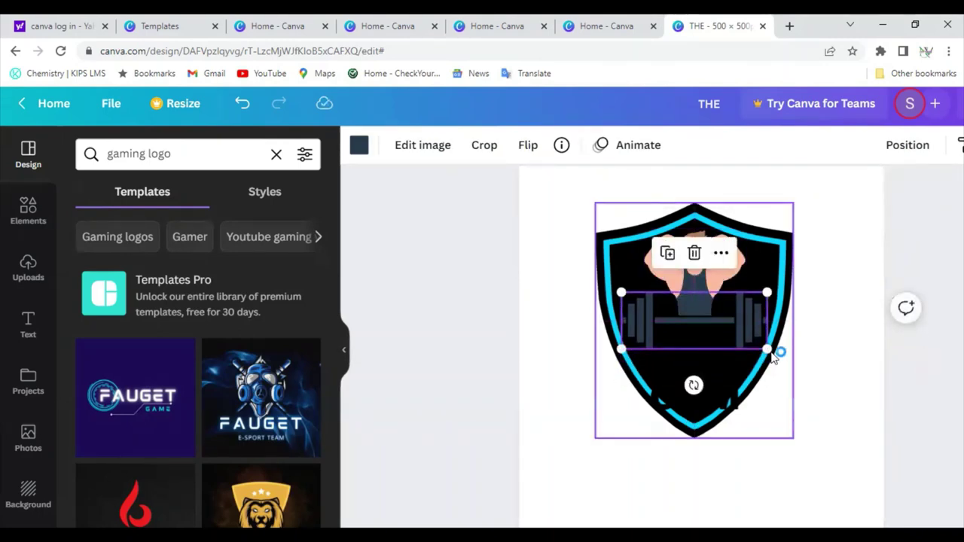
{"action": "left_click", "coordinate": [771, 353]}
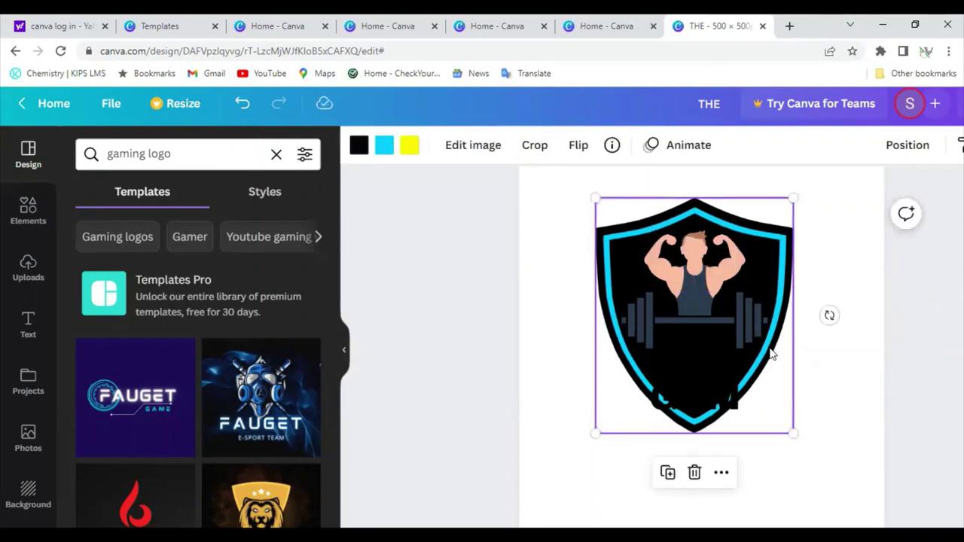
{"action": "left_click", "coordinate": [744, 311]}
{"action": "left_click_drag", "start_coordinate": [763, 347], "coordinate": [711, 331]}
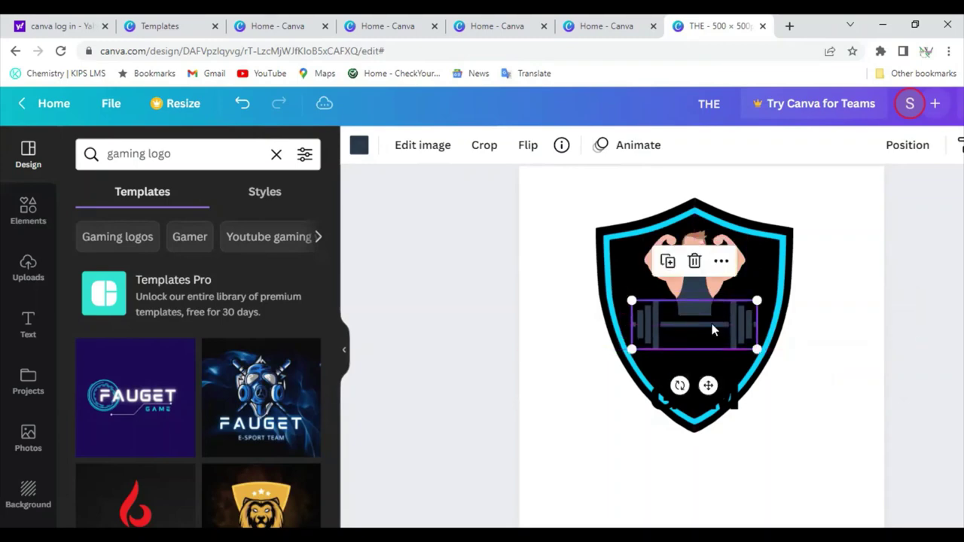
- Move the "THE" text up beneath the barbell and recolour it with the peach document colour
{"action": "left_click_drag", "start_coordinate": [721, 394], "coordinate": [713, 347]}
{"action": "double_click", "coordinate": [714, 345]}
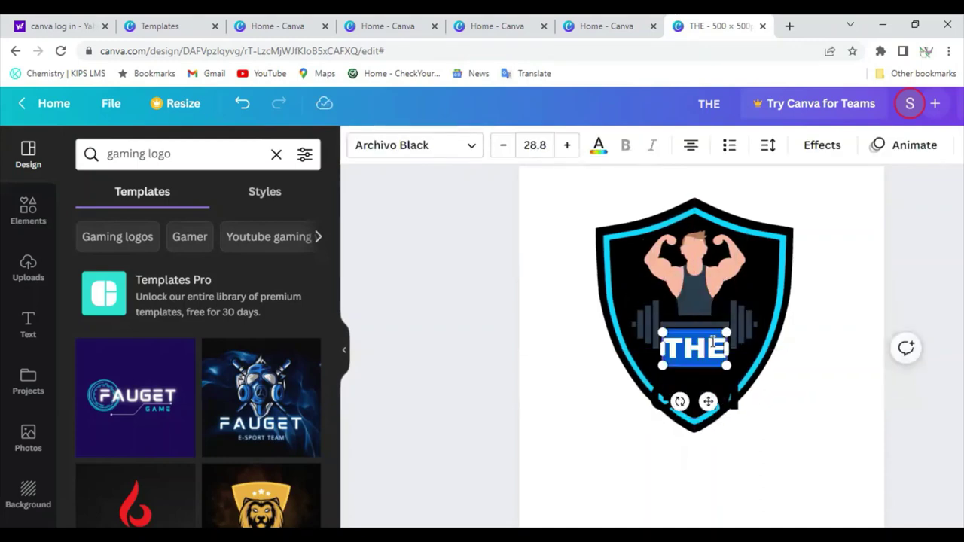
{"action": "left_click", "coordinate": [598, 144]}
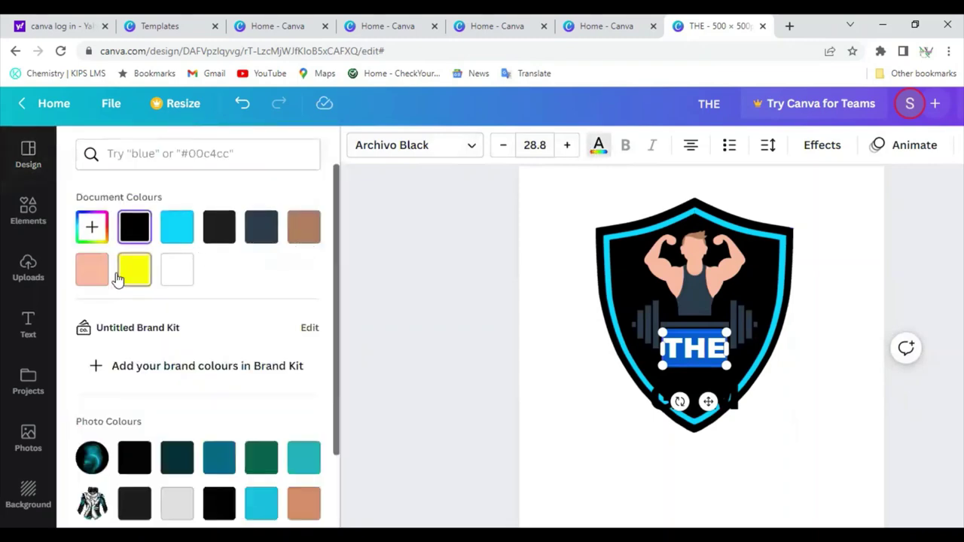
{"action": "left_click", "coordinate": [92, 280]}
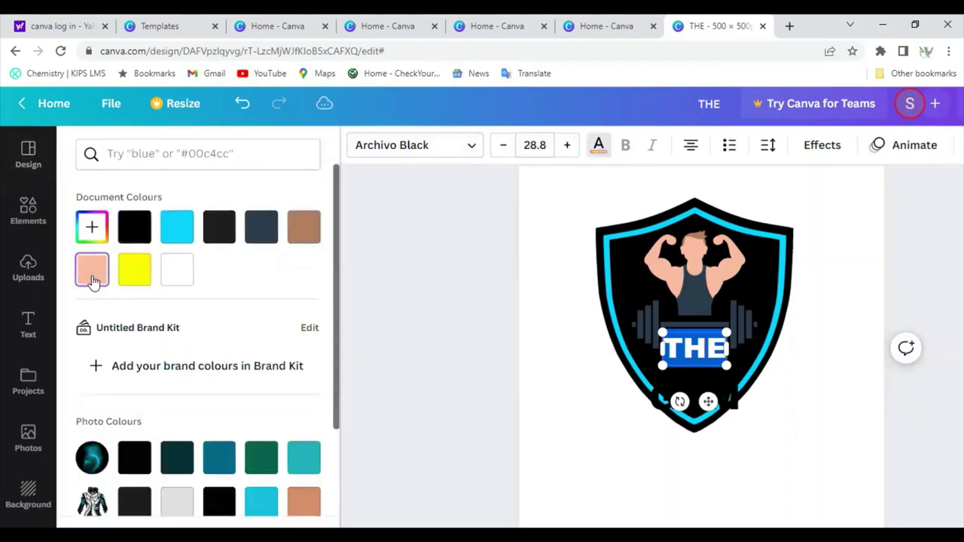
{"action": "left_click", "coordinate": [795, 424]}
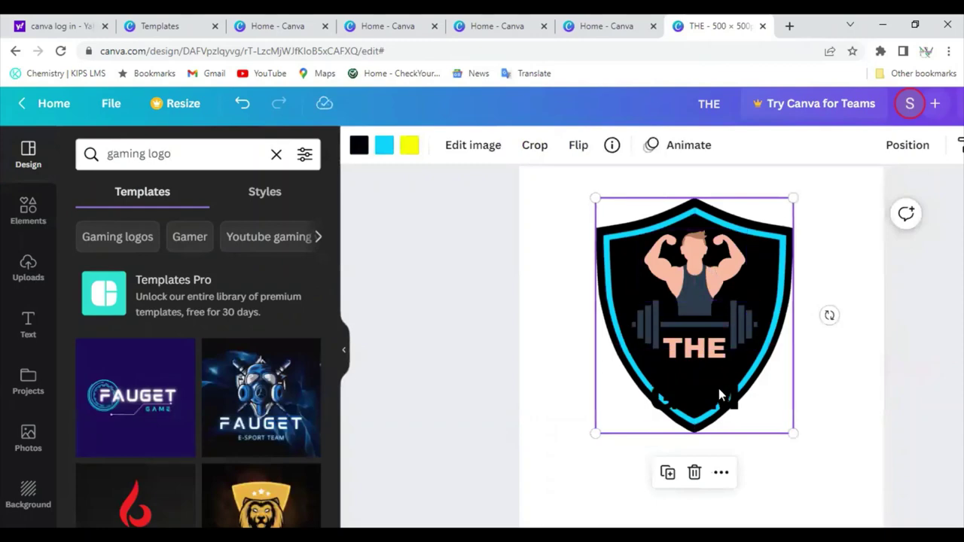
- Place the "GYM" text centred directly below "THE" and recolour it with the peach document colour
{"action": "left_click_drag", "start_coordinate": [719, 389], "coordinate": [696, 377]}
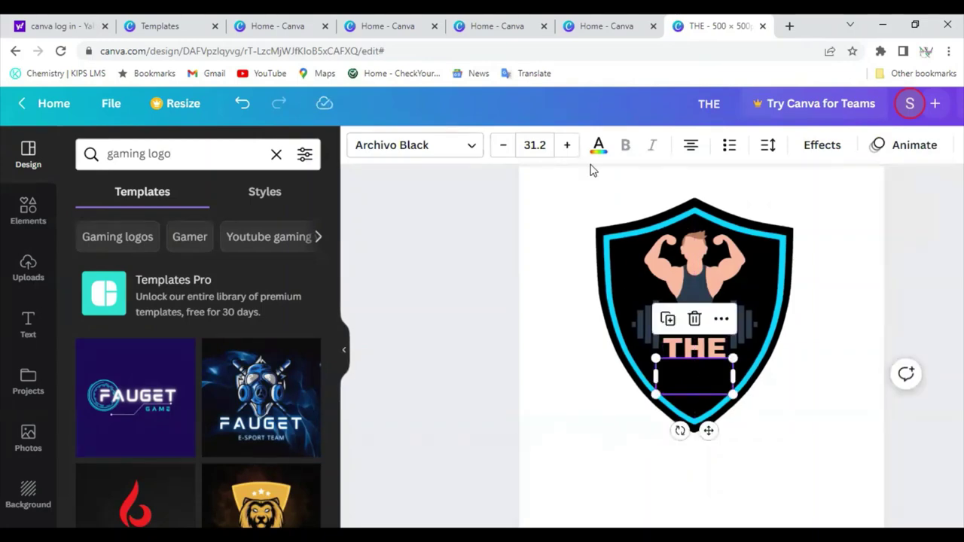
{"action": "left_click", "coordinate": [92, 271]}
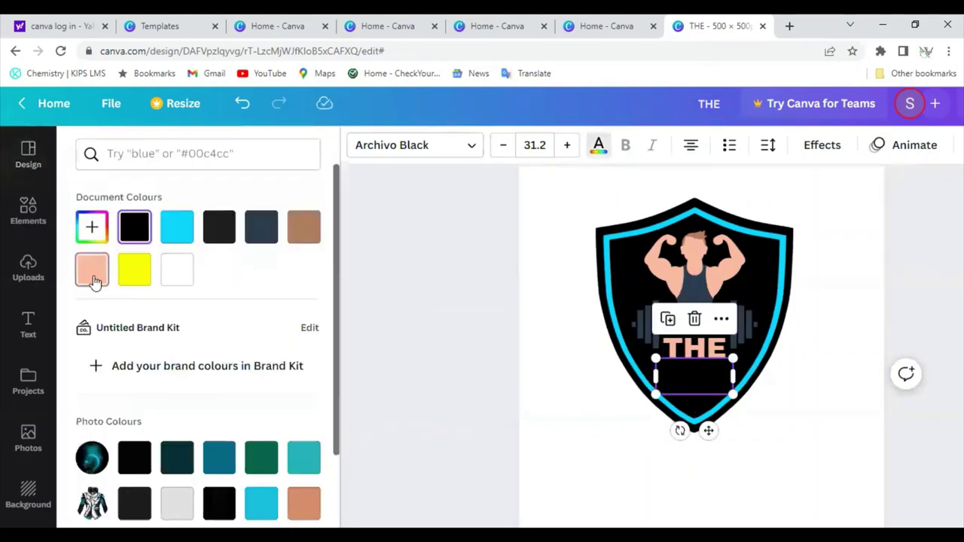
{"action": "key", "text": "Escape"}
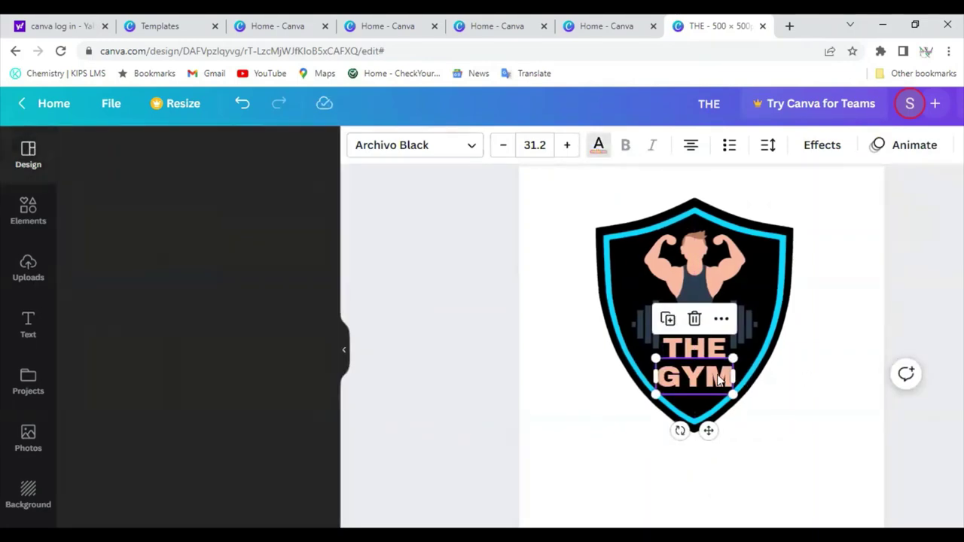
{"action": "double_click", "coordinate": [709, 377]}
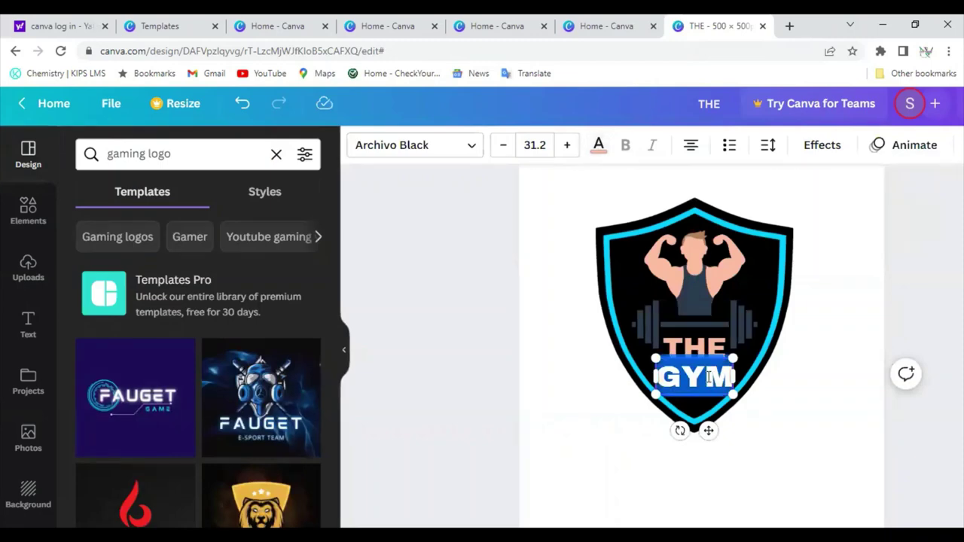
{"action": "left_click", "coordinate": [814, 407]}
{"action": "left_click_drag", "start_coordinate": [693, 379], "coordinate": [692, 373]}
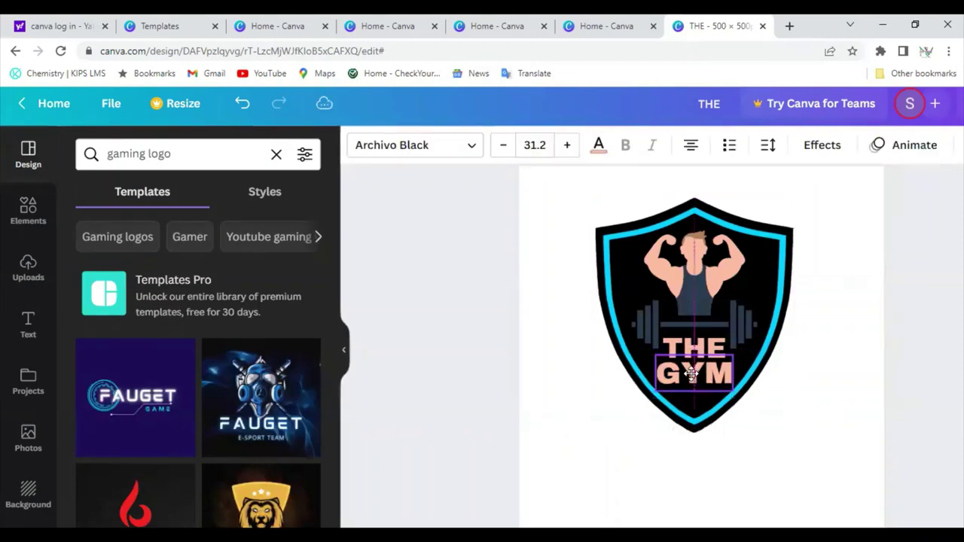
{"action": "left_click", "coordinate": [813, 407]}
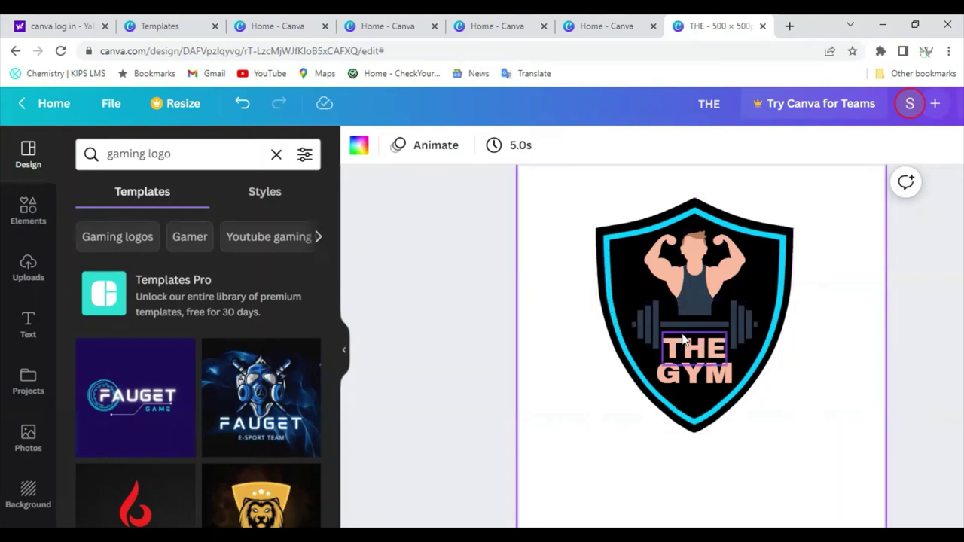
- Recolour the barbell light blue to match the shield's outline and move it up slightly
{"action": "left_click", "coordinate": [715, 325]}
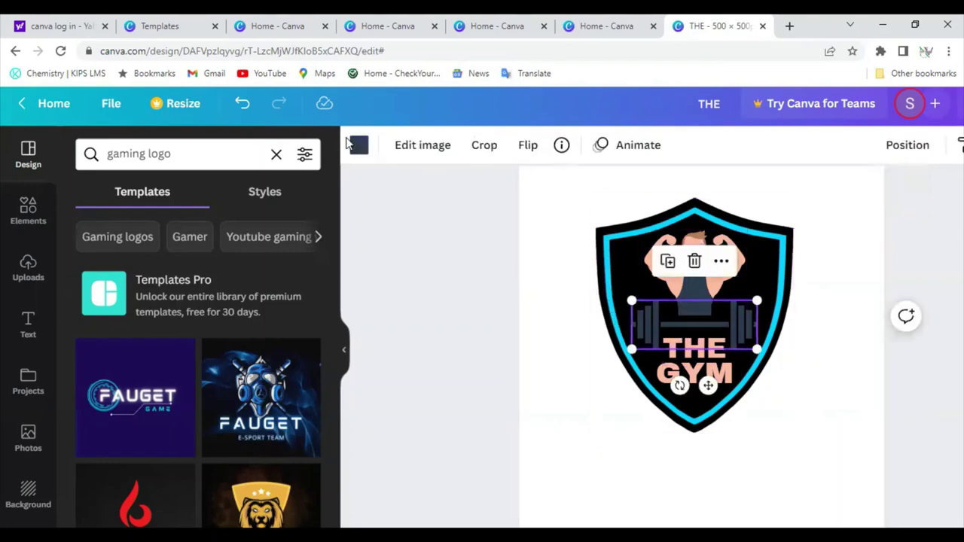
{"action": "left_click", "coordinate": [356, 145]}
{"action": "left_click", "coordinate": [168, 231]}
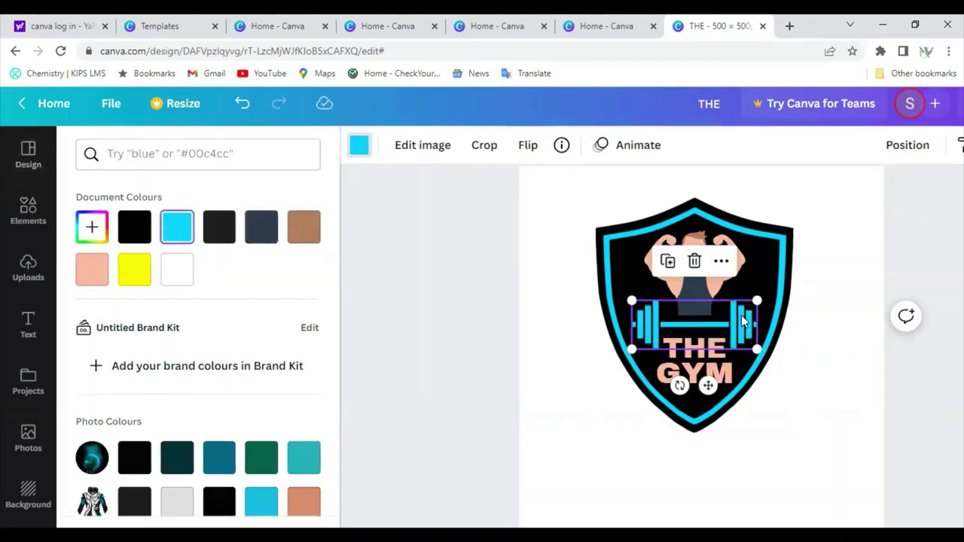
{"action": "left_click_drag", "start_coordinate": [741, 322], "coordinate": [740, 322]}
- Try the dark blue and green photo colours and the peach and near-black document colours on the barbell
{"action": "scroll", "coordinate": [226, 441], "scroll_direction": "down", "scroll_amount": 1}
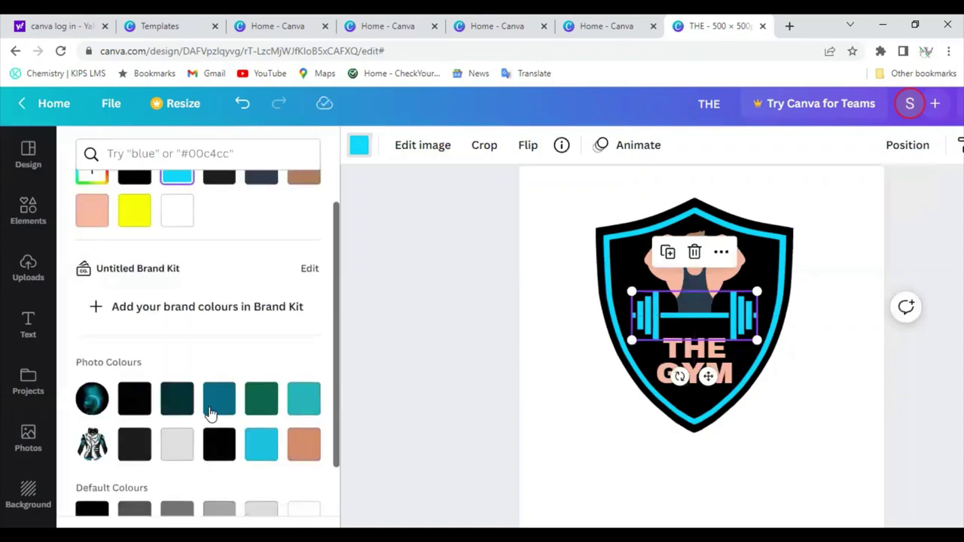
{"action": "left_click", "coordinate": [213, 395]}
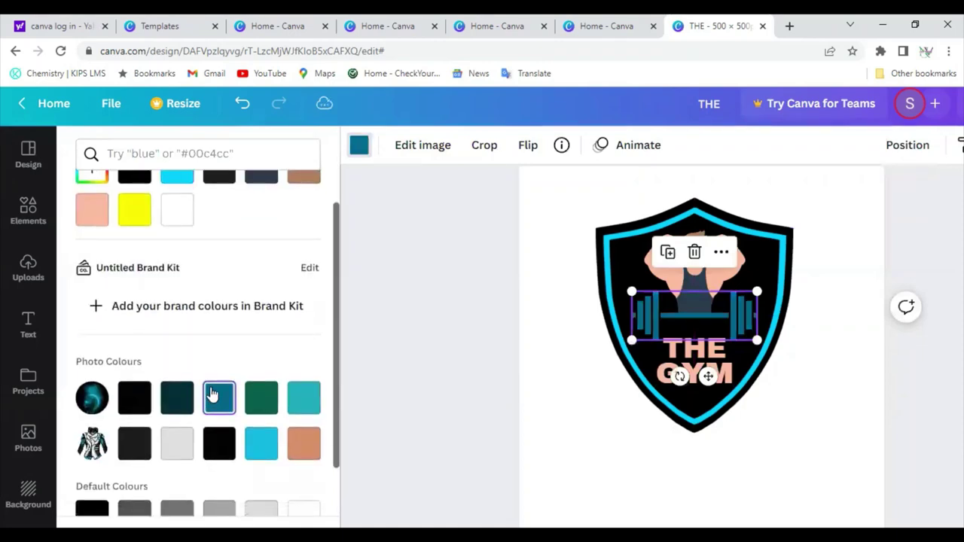
{"action": "left_click", "coordinate": [273, 405]}
{"action": "scroll", "coordinate": [243, 282], "scroll_direction": "up", "scroll_amount": 1}
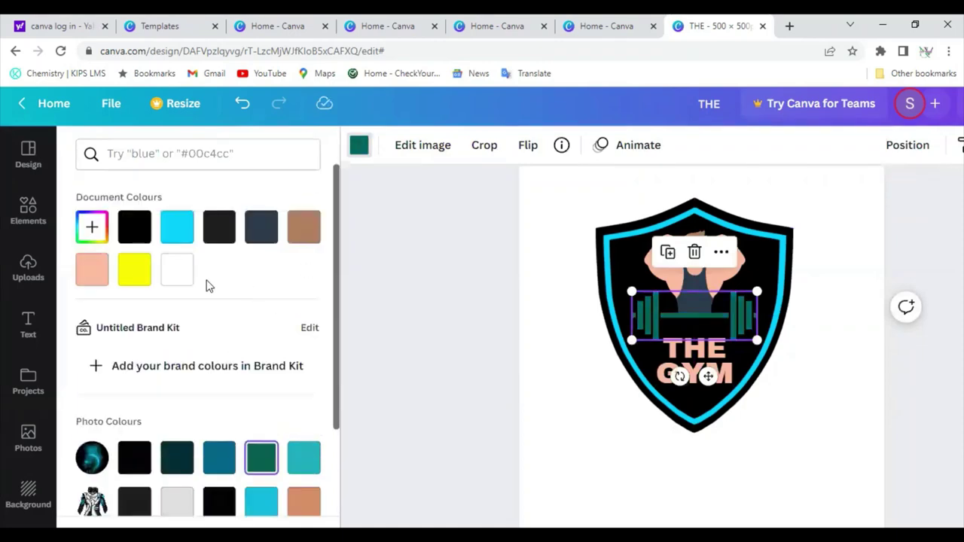
{"action": "left_click", "coordinate": [92, 269]}
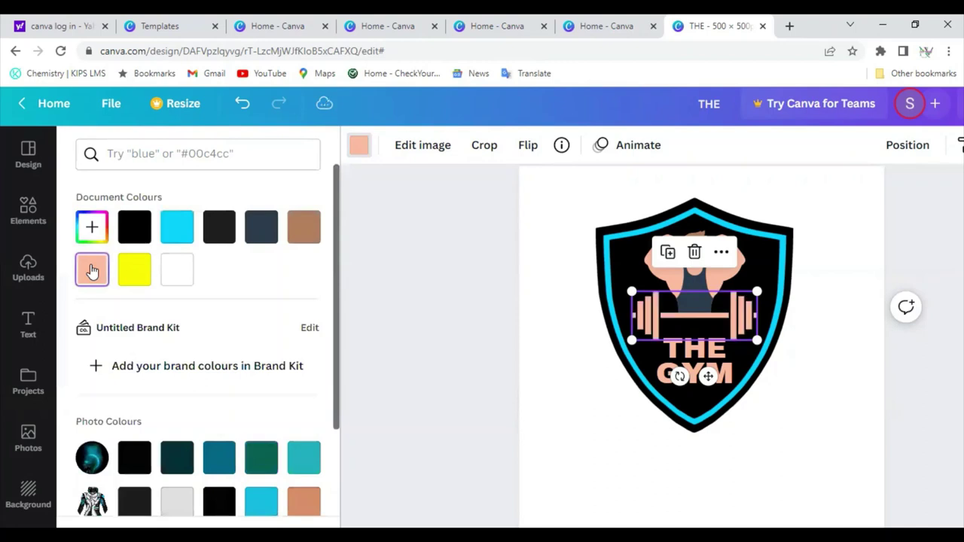
{"action": "left_click", "coordinate": [219, 226]}
- Set the barbell's colour to the white document colour
{"action": "left_click", "coordinate": [177, 270]}
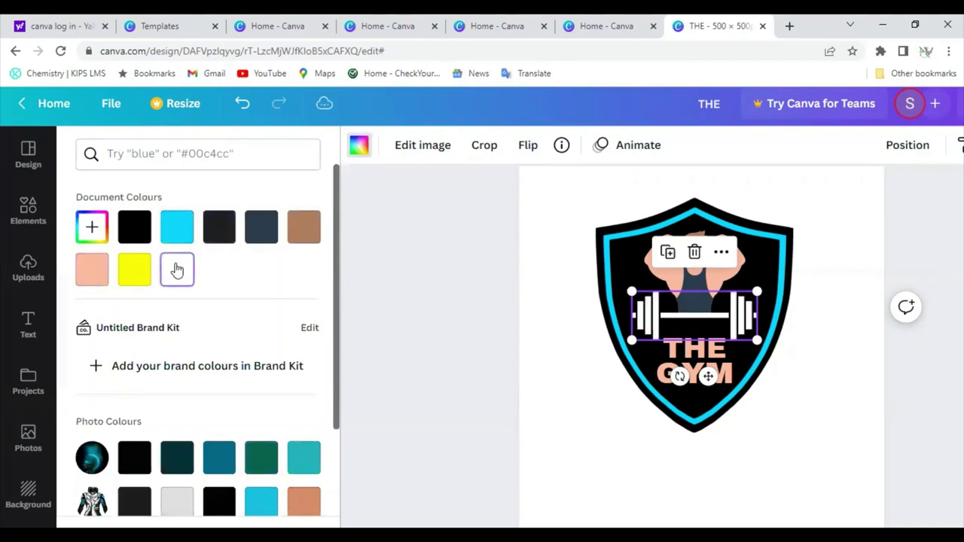
{"action": "key", "text": "Escape"}
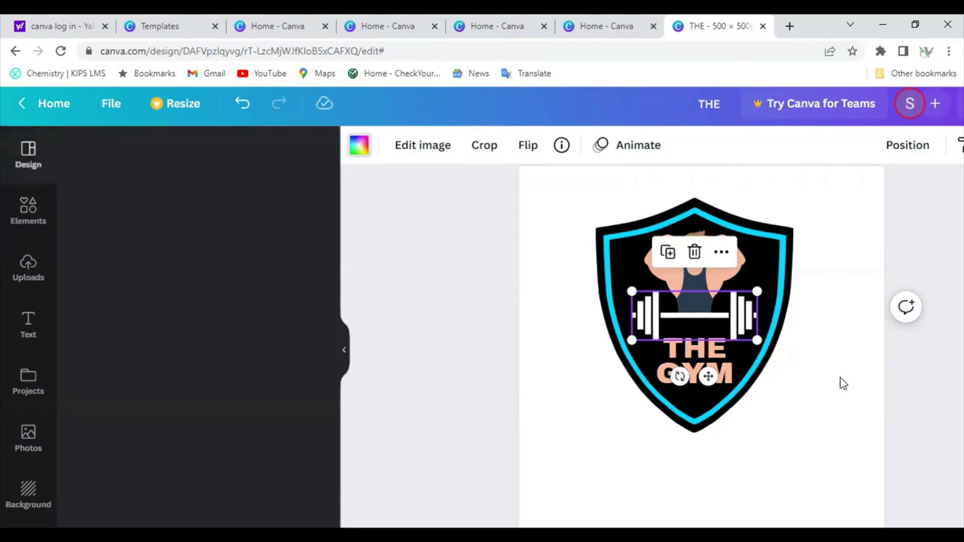
{"action": "left_click", "coordinate": [843, 384]}
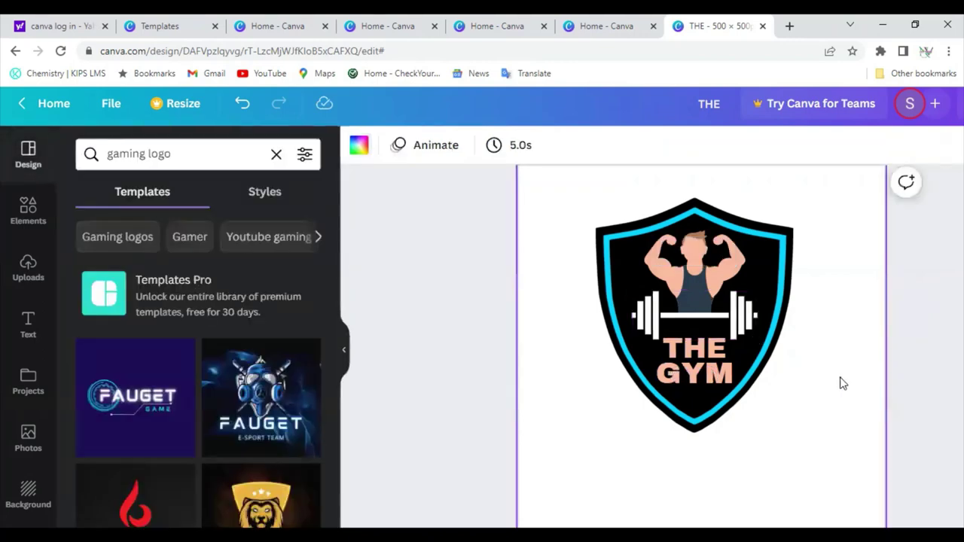
- Move the "THE" and "GYM" texts up so they sit tightly below the barbell's bar
{"action": "left_click", "coordinate": [715, 362]}
{"action": "left_click", "coordinate": [708, 335]}
{"action": "mouse_move", "coordinate": [708, 336]}
{"action": "left_mouse_down"}
{"action": "mouse_move", "coordinate": [712, 368]}
{"action": "mouse_move", "coordinate": [710, 354]}
{"action": "left_mouse_up"}
{"action": "left_click", "coordinate": [788, 382]}
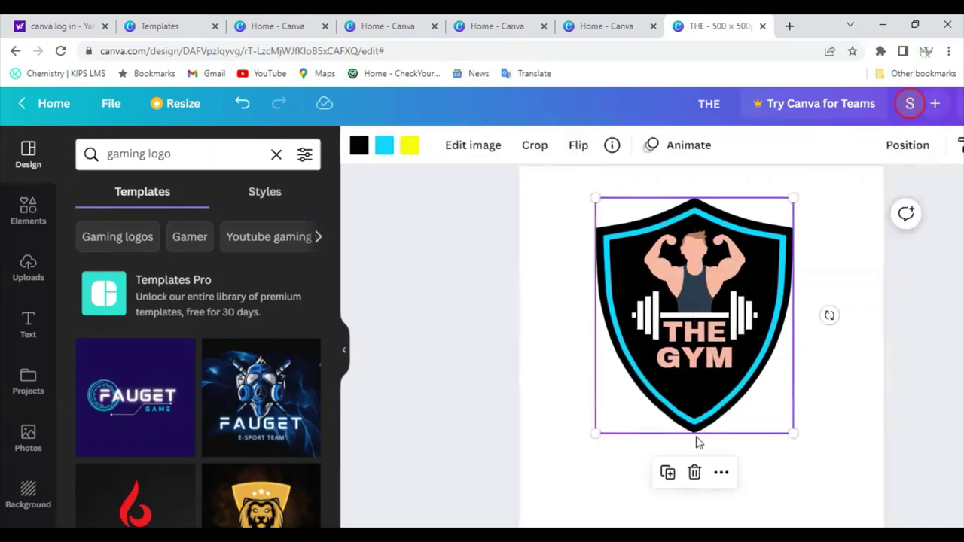
{"action": "left_click", "coordinate": [833, 422]}
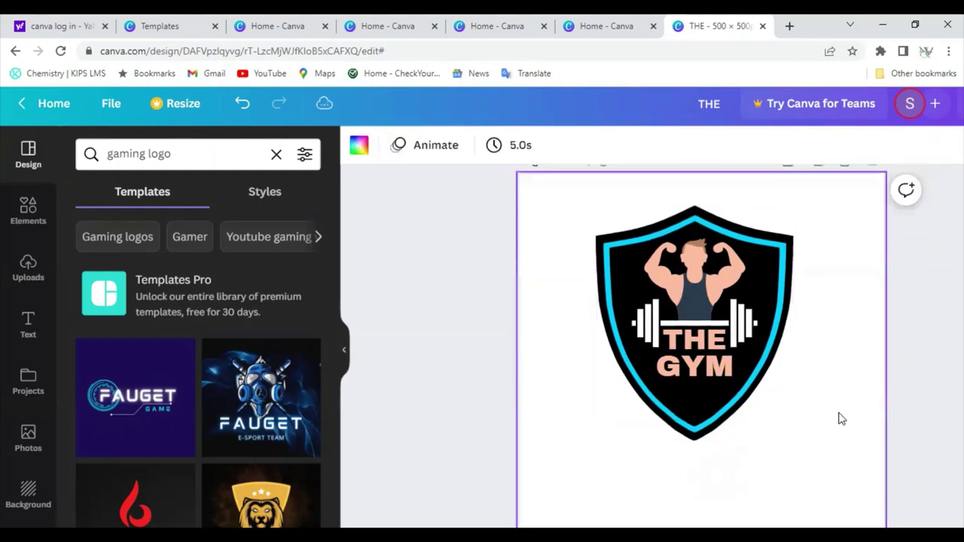
- Group the shield, man, barbell and both text lines on page 1 into one object
{"action": "left_click", "coordinate": [484, 296]}
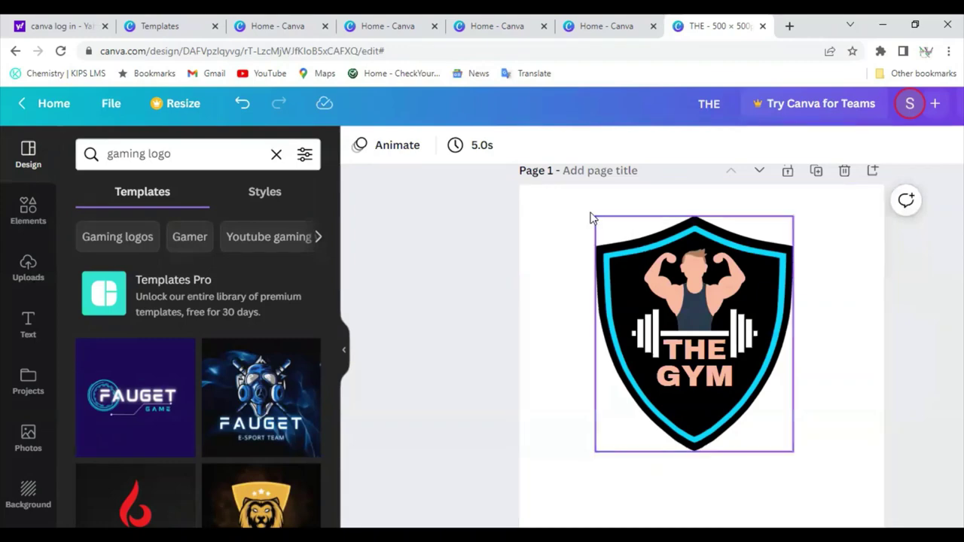
{"action": "left_click_drag", "start_coordinate": [563, 204], "coordinate": [824, 447]}
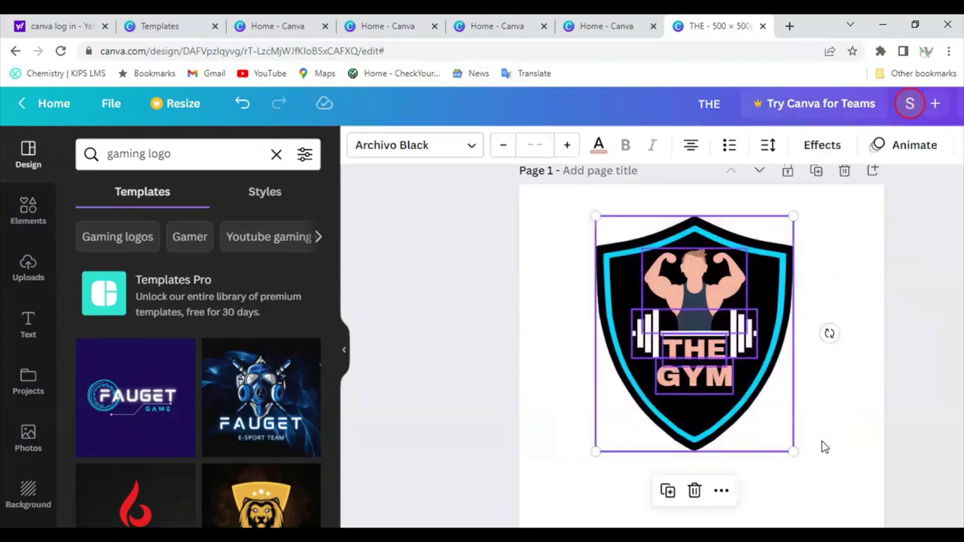
{"action": "left_click", "coordinate": [722, 491]}
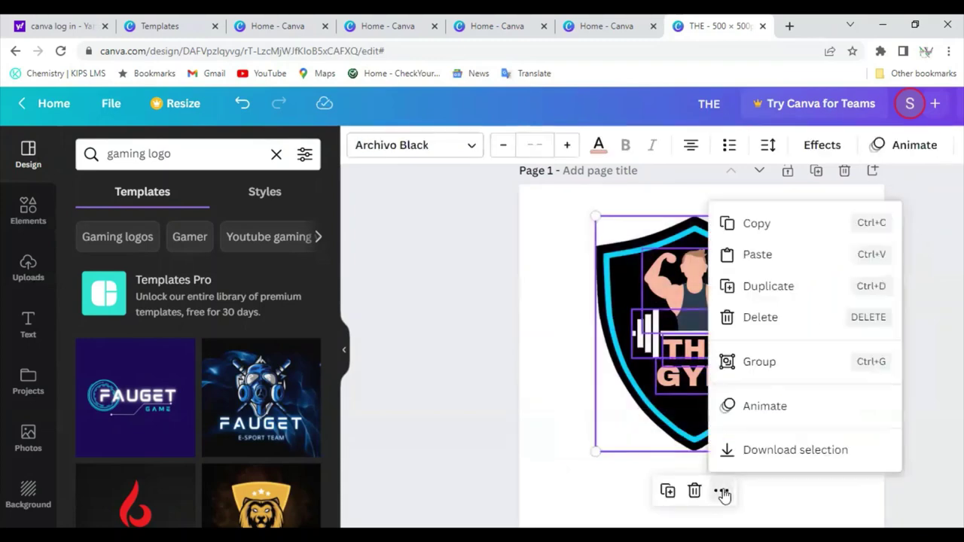
{"action": "left_click", "coordinate": [760, 362]}
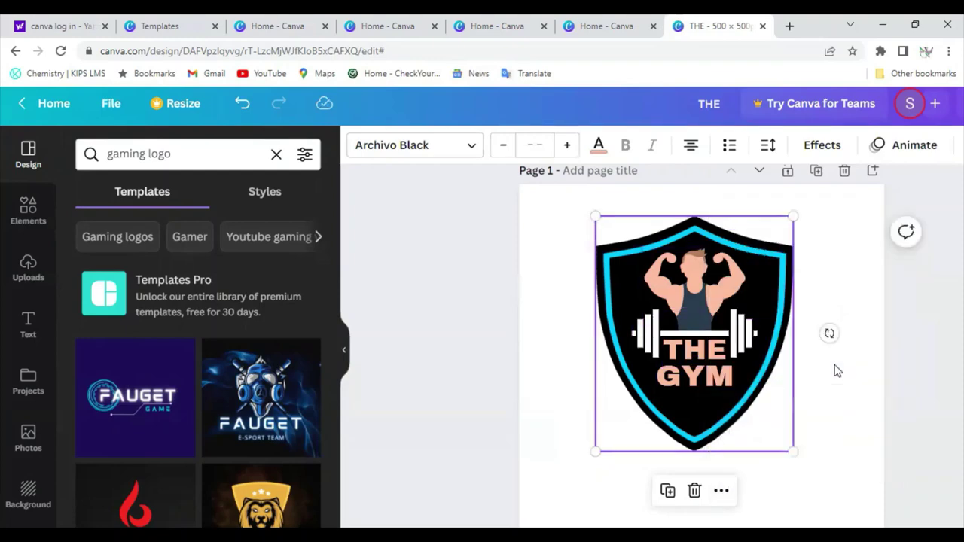
- Enlarge the grouped shield logo and centre it on the page
{"action": "mouse_move", "coordinate": [702, 333]}
{"action": "left_mouse_down"}
{"action": "mouse_move", "coordinate": [706, 406]}
{"action": "mouse_move", "coordinate": [706, 355]}
{"action": "mouse_move", "coordinate": [697, 384]}
{"action": "mouse_move", "coordinate": [700, 360]}
{"action": "mouse_move", "coordinate": [700, 400]}
{"action": "mouse_move", "coordinate": [704, 349]}
{"action": "left_mouse_up"}
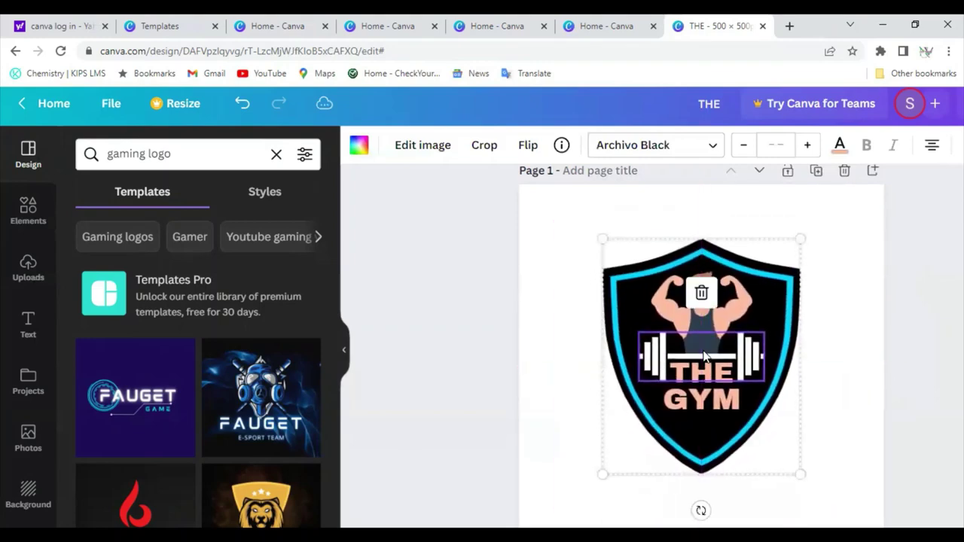
{"action": "scroll", "coordinate": [705, 357], "scroll_direction": "down", "scroll_amount": 1}
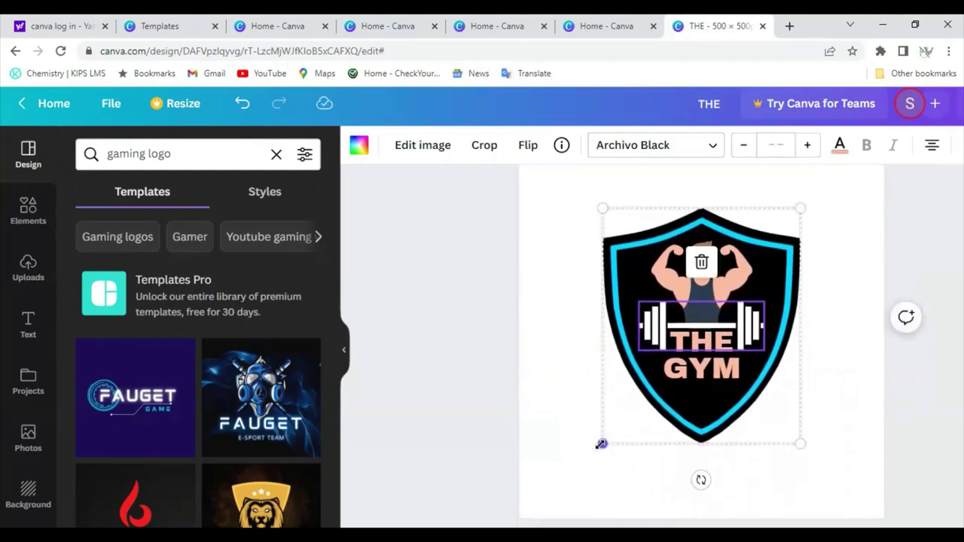
{"action": "left_click_drag", "start_coordinate": [601, 445], "coordinate": [565, 488]}
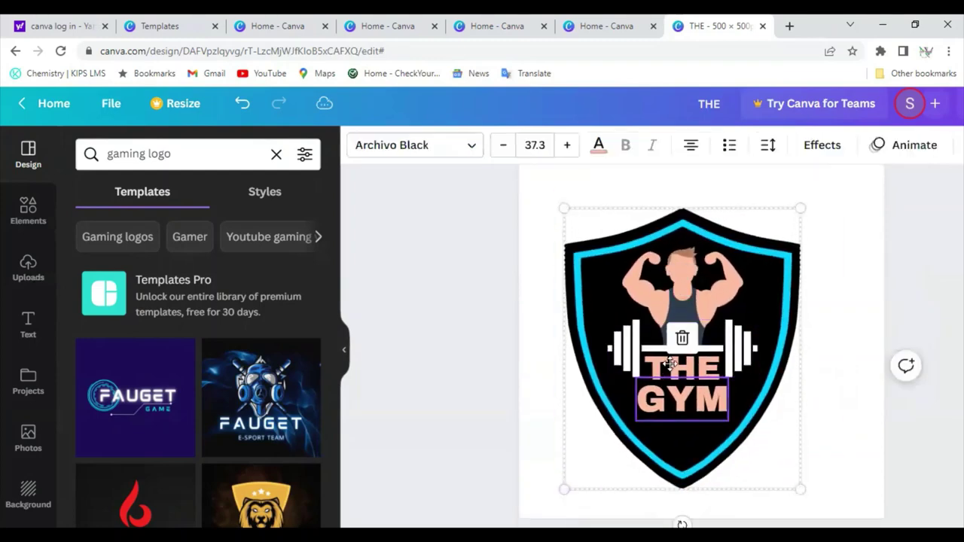
{"action": "left_click_drag", "start_coordinate": [671, 364], "coordinate": [684, 351]}
{"action": "left_click", "coordinate": [850, 363]}
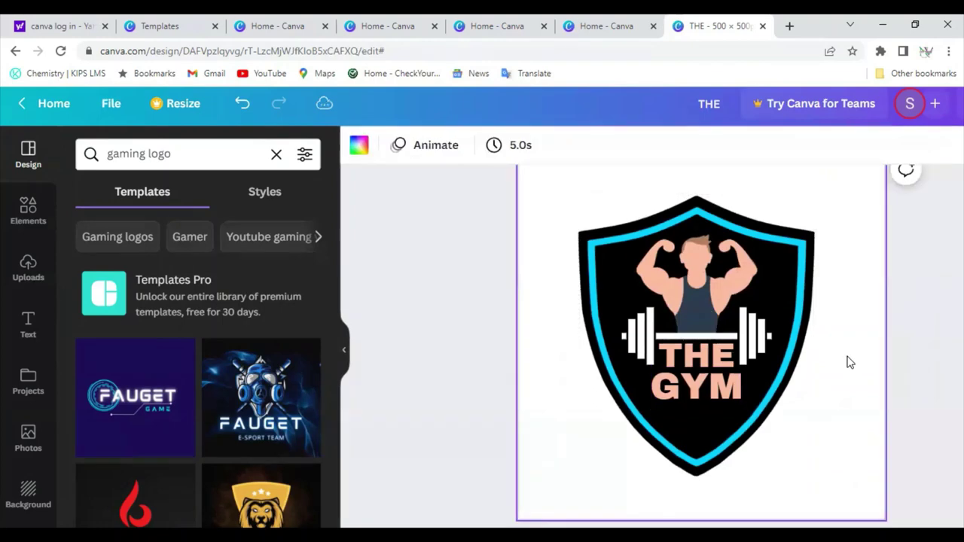
- Inspect the finished shield logo as a whole on page 1
{"action": "left_click", "coordinate": [919, 351]}
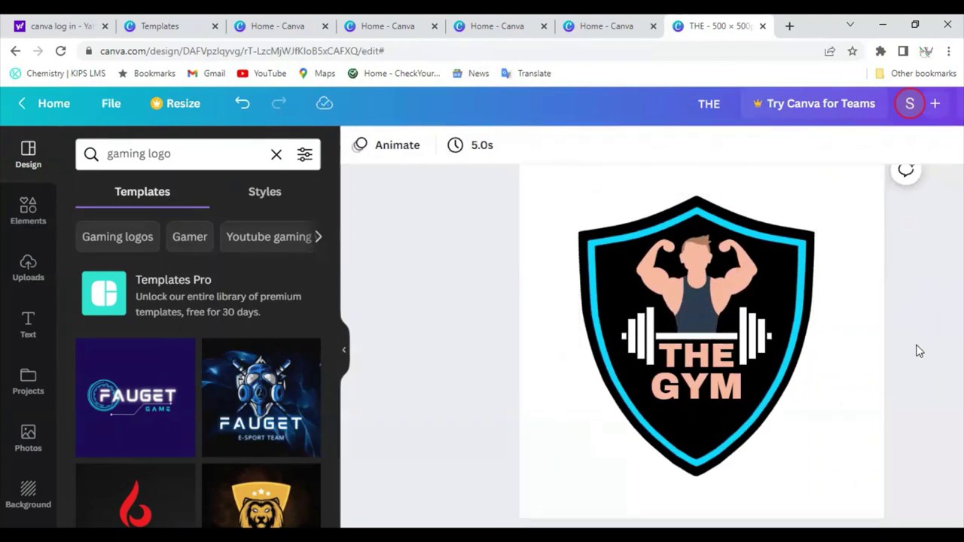
{"action": "scroll", "coordinate": [784, 269], "scroll_direction": "down", "scroll_amount": 2}
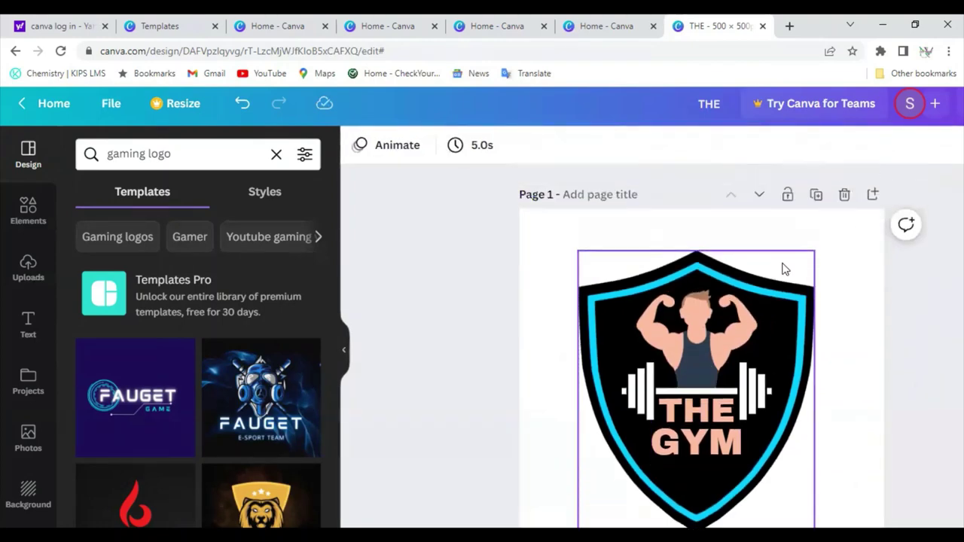
{"action": "scroll", "coordinate": [784, 269], "scroll_direction": "down", "scroll_amount": 1}
{"action": "scroll", "coordinate": [784, 269], "scroll_direction": "up", "scroll_amount": 3}
{"action": "scroll", "coordinate": [784, 269], "scroll_direction": "down", "scroll_amount": 2}
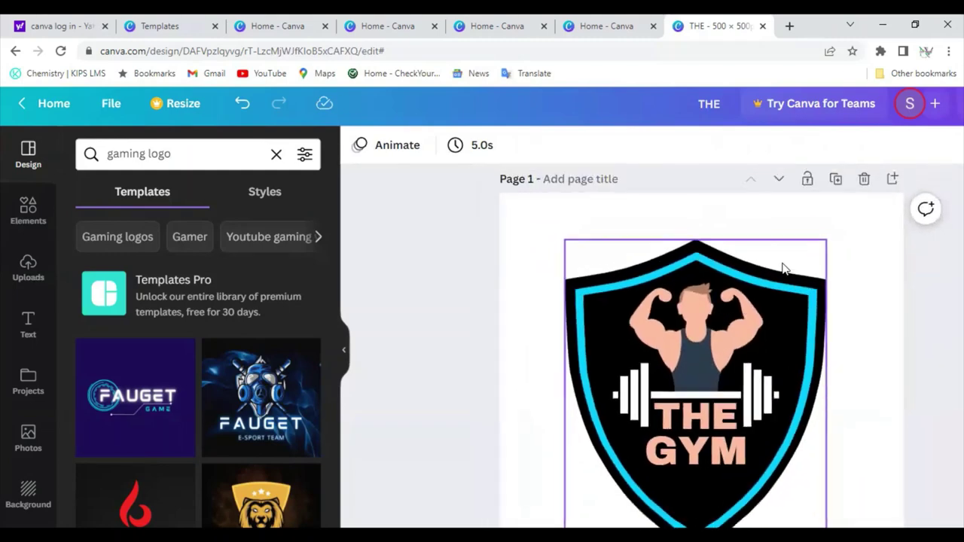
{"action": "scroll", "coordinate": [783, 269], "scroll_direction": "down", "scroll_amount": 1}
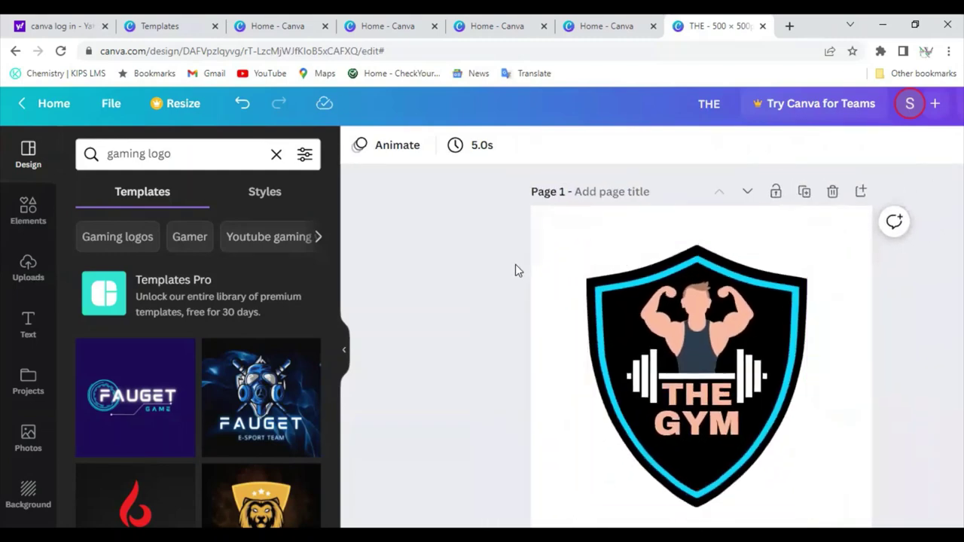
{"action": "scroll", "coordinate": [507, 212], "scroll_direction": "down", "scroll_amount": 2}
{"action": "scroll", "coordinate": [507, 212], "scroll_direction": "up", "scroll_amount": 2}
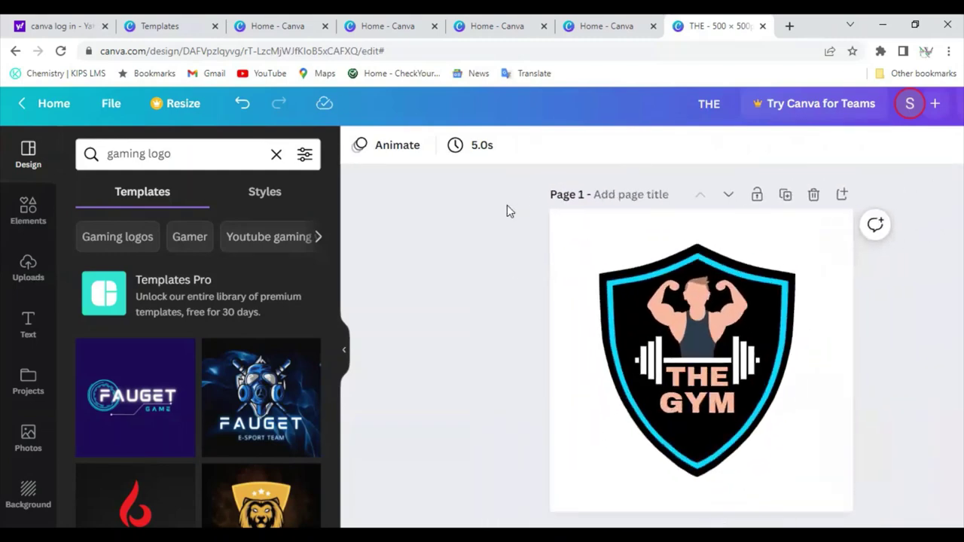
{"action": "key", "text": "ctrl+minus"}
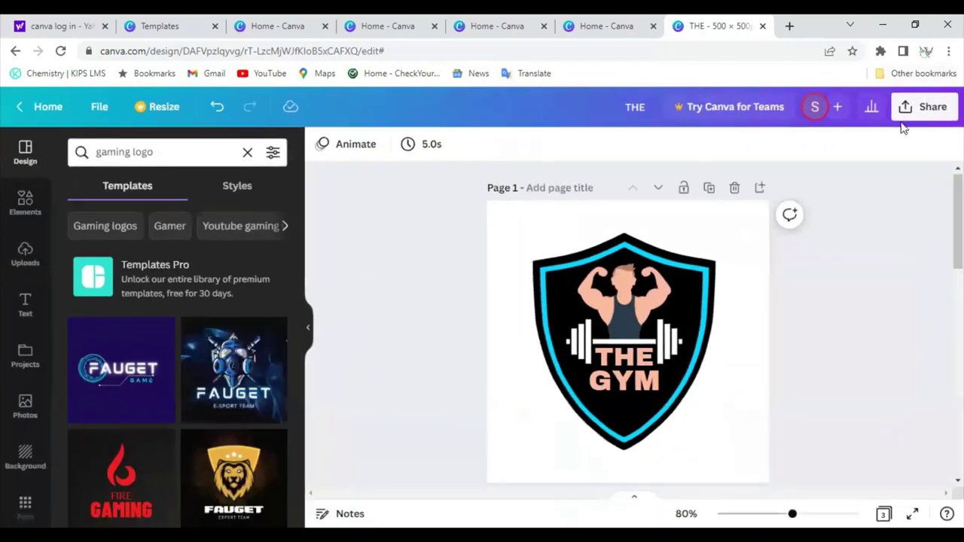
- Download only page 1 of the design as a PNG at 500 × 500 px
{"action": "left_click", "coordinate": [926, 106]}
{"action": "scroll", "coordinate": [838, 298], "scroll_direction": "down", "scroll_amount": 1}
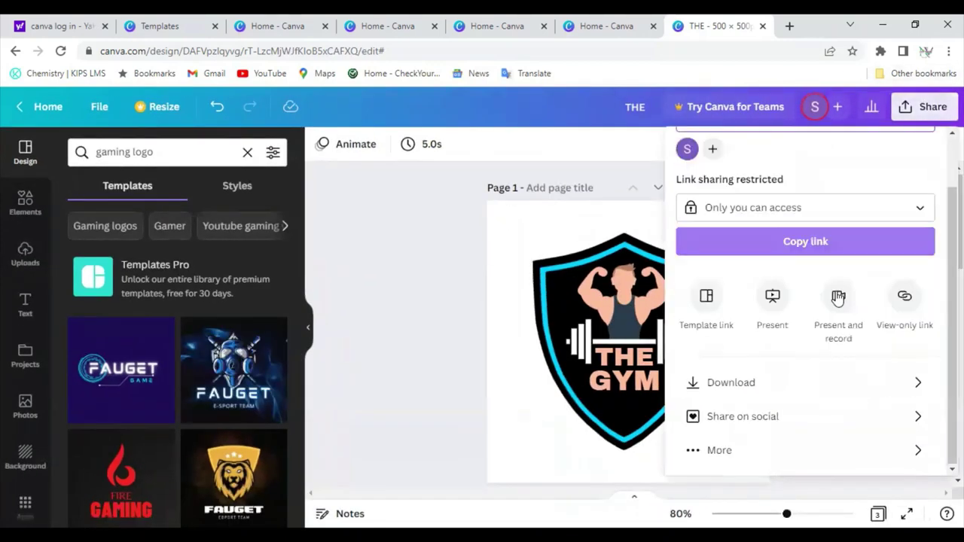
{"action": "left_click", "coordinate": [878, 393]}
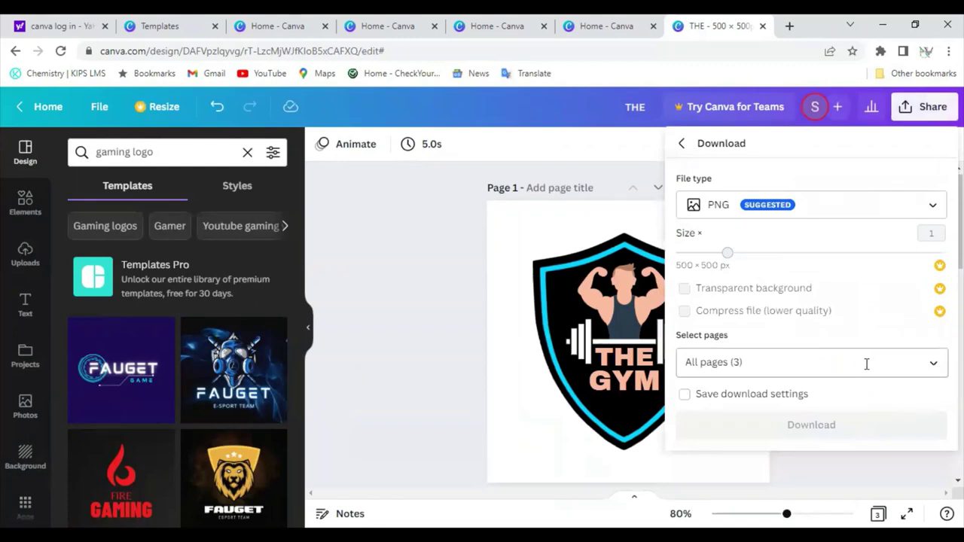
{"action": "left_click", "coordinate": [930, 365]}
{"action": "left_click", "coordinate": [920, 250]}
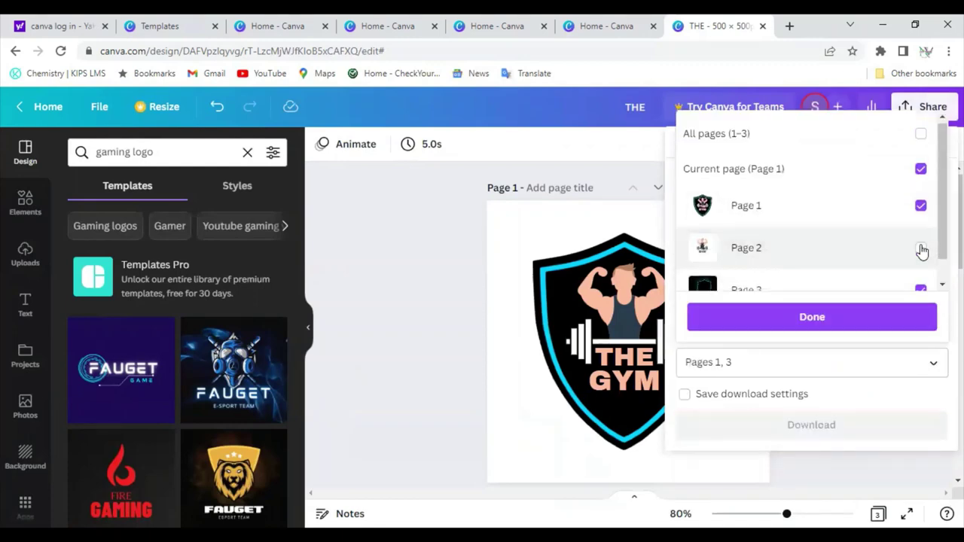
{"action": "scroll", "coordinate": [920, 261], "scroll_direction": "down", "scroll_amount": 1}
{"action": "left_click", "coordinate": [921, 261]}
{"action": "scroll", "coordinate": [788, 267], "scroll_direction": "up", "scroll_amount": 1}
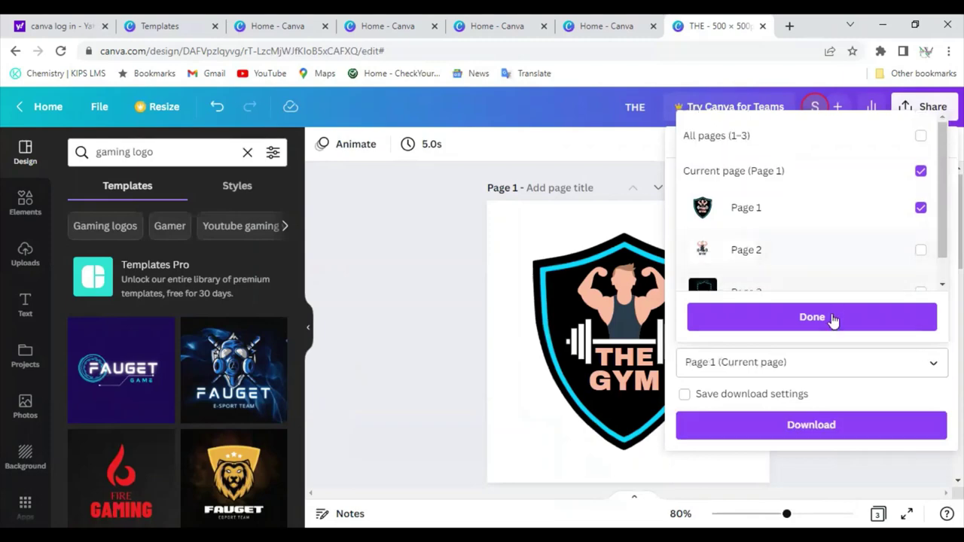
{"action": "left_click", "coordinate": [834, 319]}
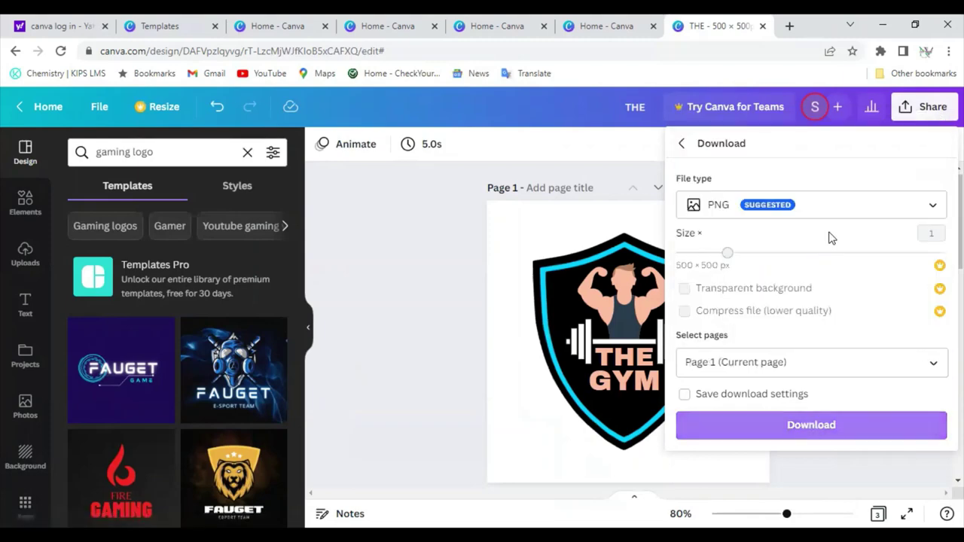
{"action": "left_click", "coordinate": [813, 425]}
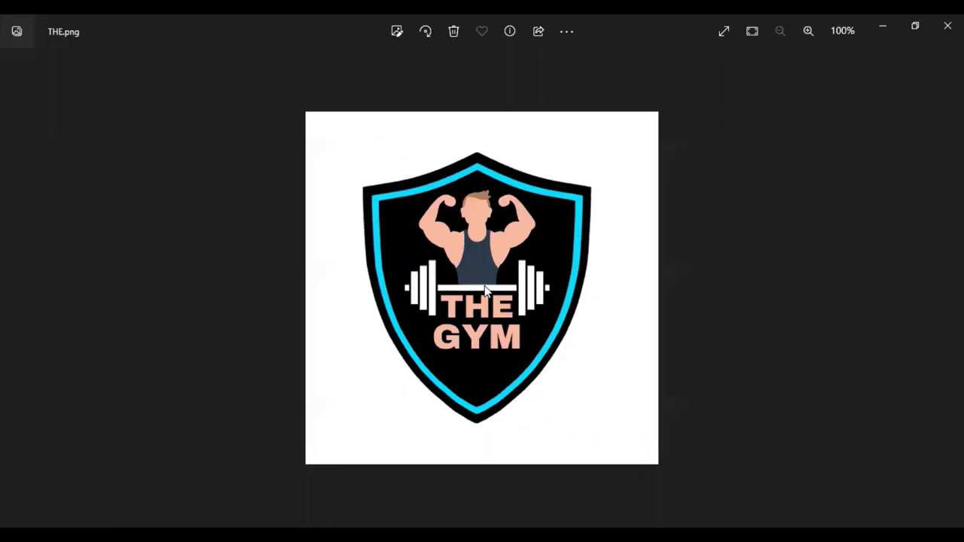
- Examine the downloaded THE.png at closer zoom in the image viewer
{"action": "scroll", "coordinate": [485, 291], "scroll_direction": "up", "scroll_amount": 2}
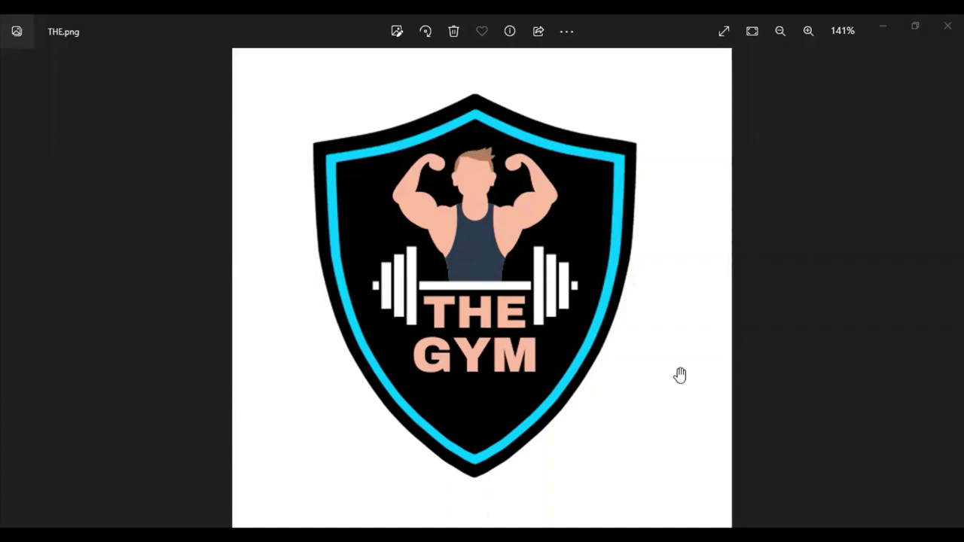
{"action": "scroll", "coordinate": [679, 375], "scroll_direction": "up", "scroll_amount": 2}
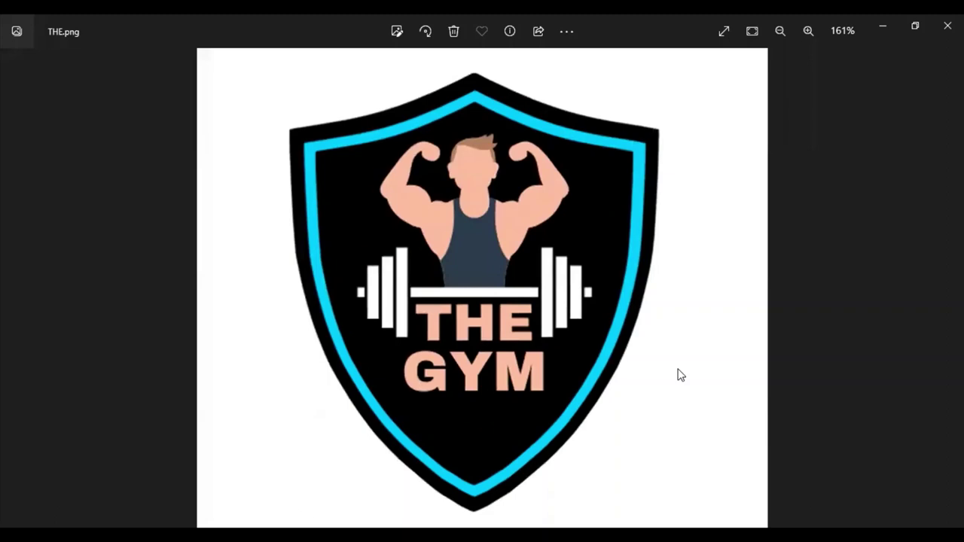
{"action": "scroll", "coordinate": [681, 374], "scroll_direction": "down", "scroll_amount": 2}
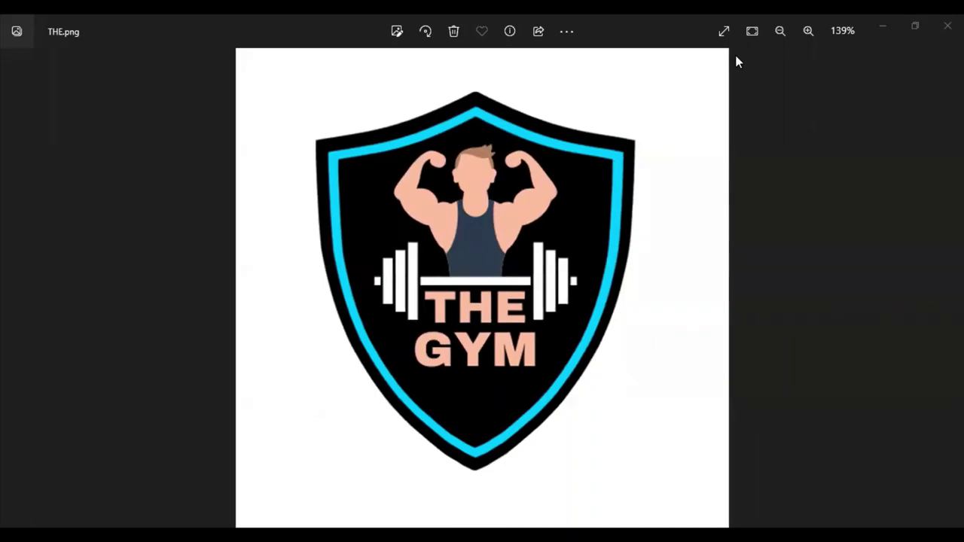
- Switch back to Canva and delete the man, barbell and "THE GYM" texts from page 2
{"action": "key", "text": "alt+Tab"}
{"action": "scroll", "coordinate": [394, 301], "scroll_direction": "down", "scroll_amount": 7}
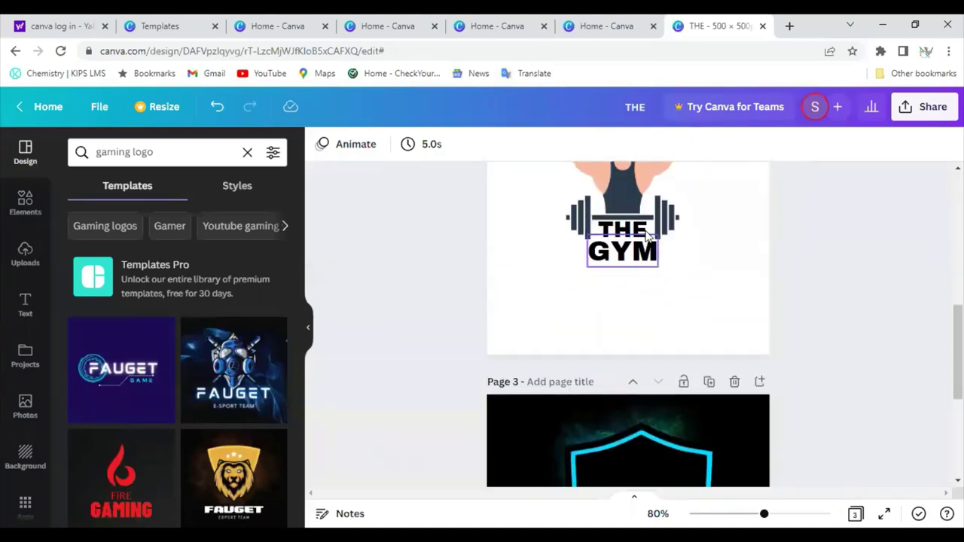
{"action": "scroll", "coordinate": [542, 200], "scroll_direction": "up", "scroll_amount": 1}
{"action": "left_click_drag", "start_coordinate": [543, 198], "coordinate": [653, 317]}
{"action": "key", "text": "Delete"}
{"action": "scroll", "coordinate": [653, 316], "scroll_direction": "up", "scroll_amount": 1}
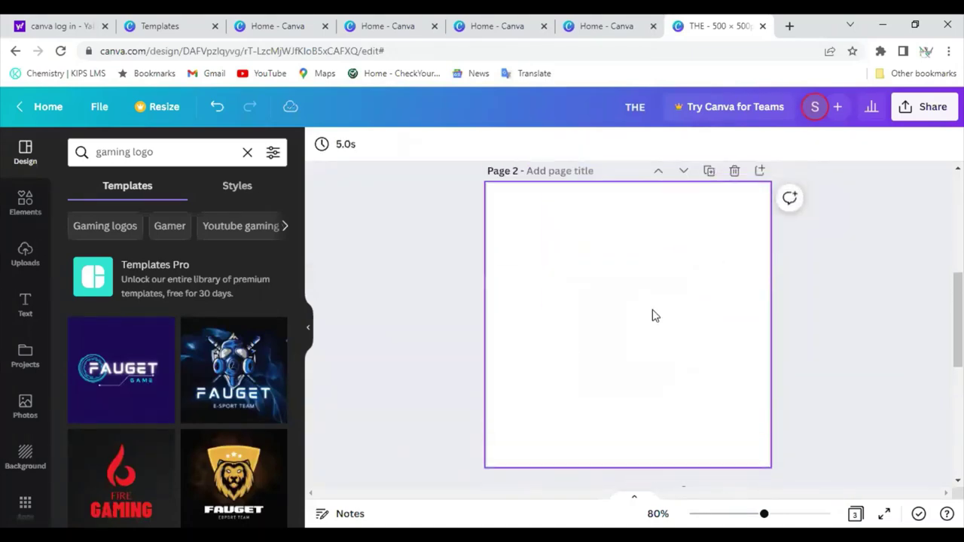
{"action": "scroll", "coordinate": [653, 316], "scroll_direction": "up", "scroll_amount": 3}
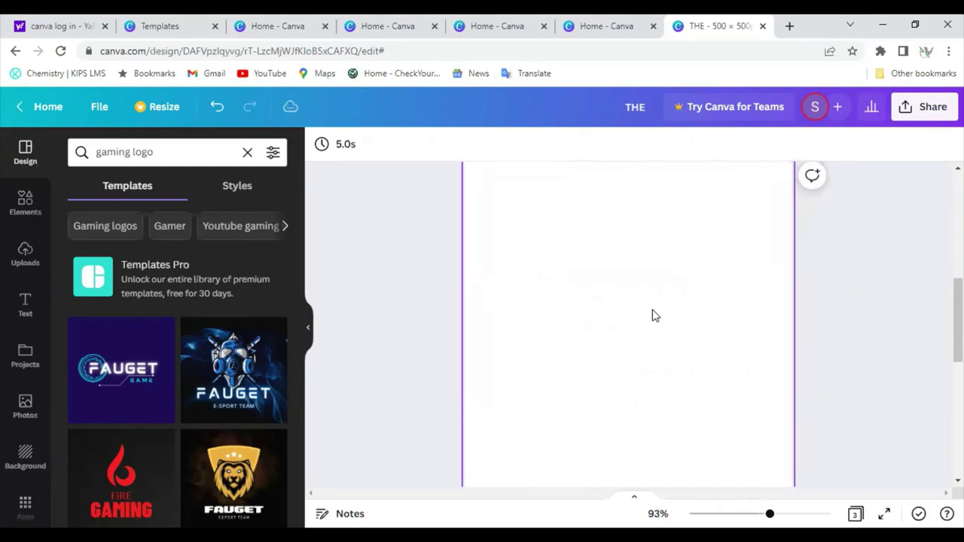
- Search the elements library for "Coffee cup" and show all matching graphics
{"action": "left_click", "coordinate": [32, 214]}
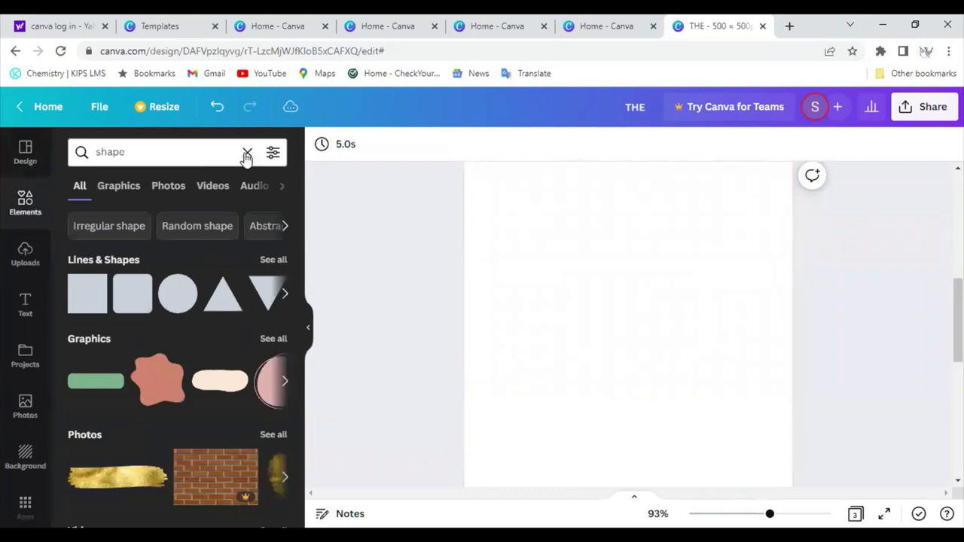
{"action": "left_click", "coordinate": [247, 154]}
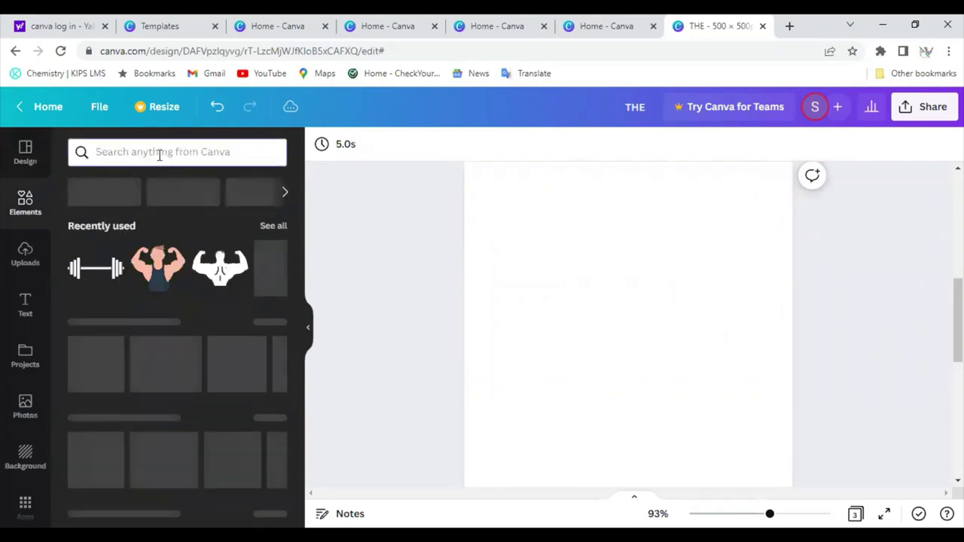
{"action": "left_click", "coordinate": [159, 154]}
{"action": "type", "text": "Cofe"}
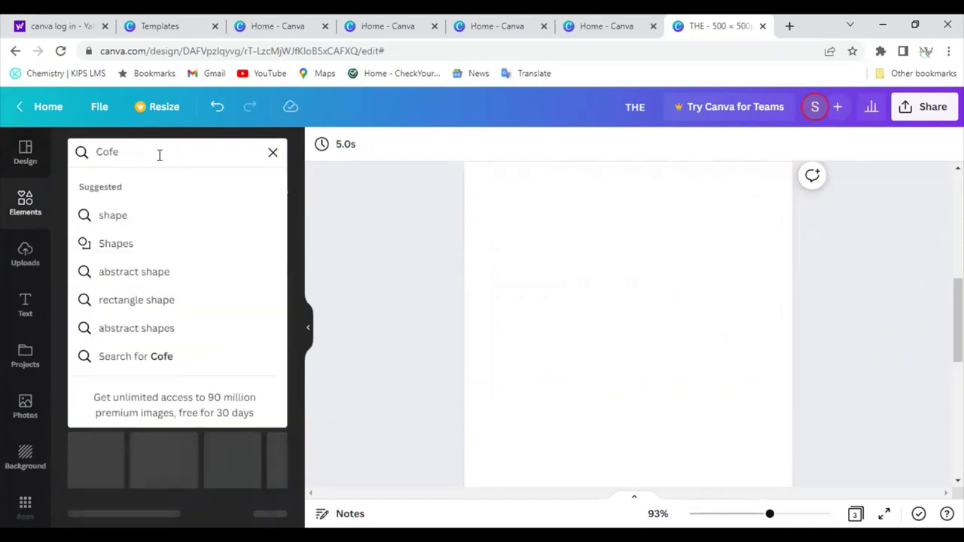
{"action": "key", "text": "BackSpace"}
{"action": "type", "text": "fee"}
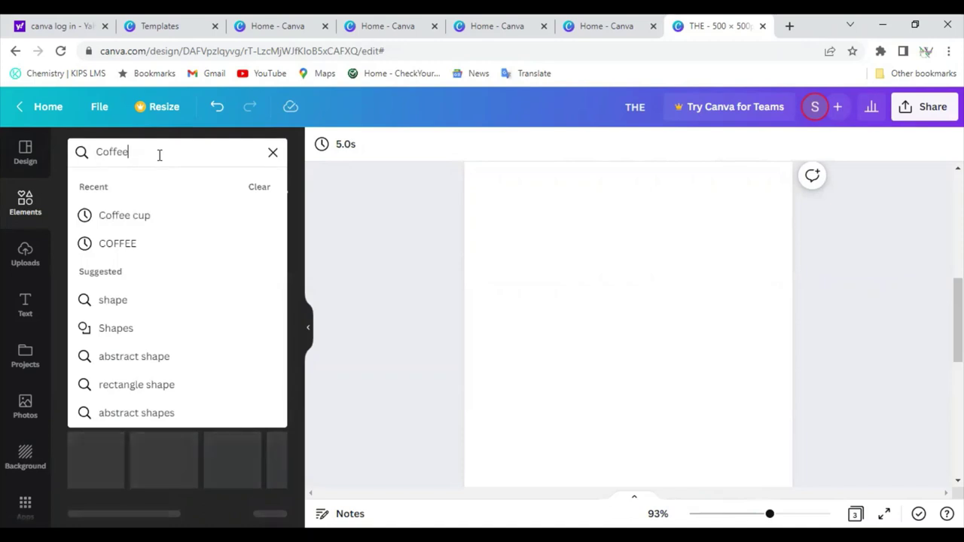
{"action": "left_click", "coordinate": [166, 224]}
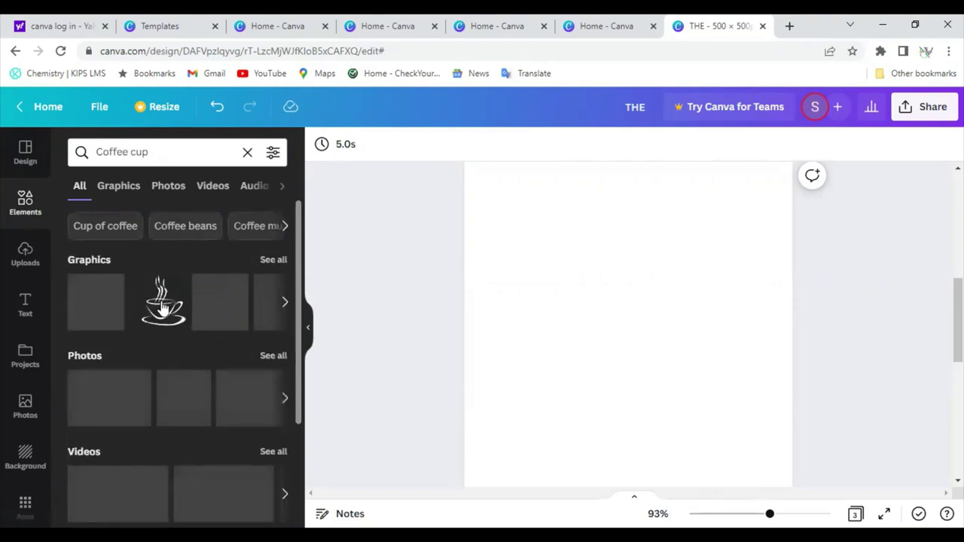
{"action": "left_click", "coordinate": [274, 260]}
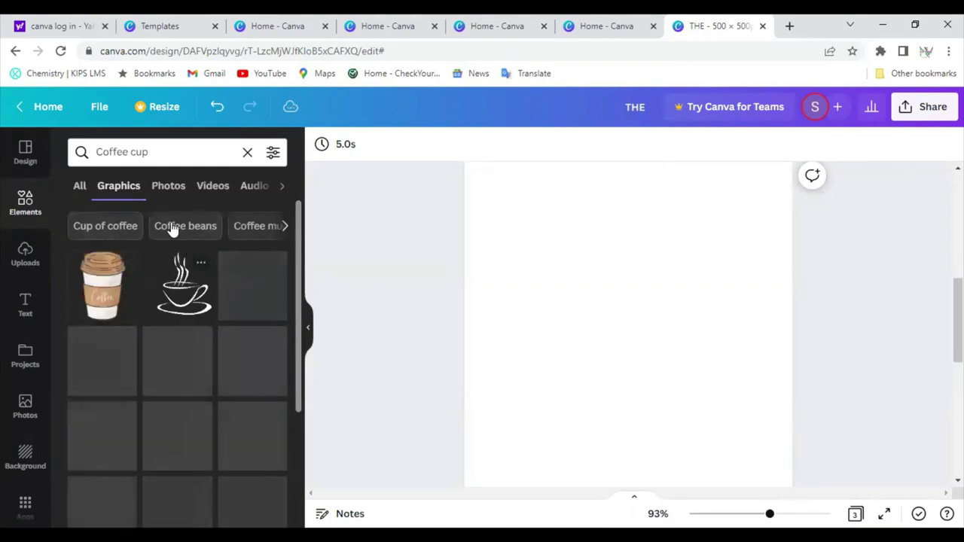
- Search the graphics for the related suggestion "Coffee beans" and look over the results
{"action": "scroll", "coordinate": [192, 226], "scroll_direction": "right", "scroll_amount": 2}
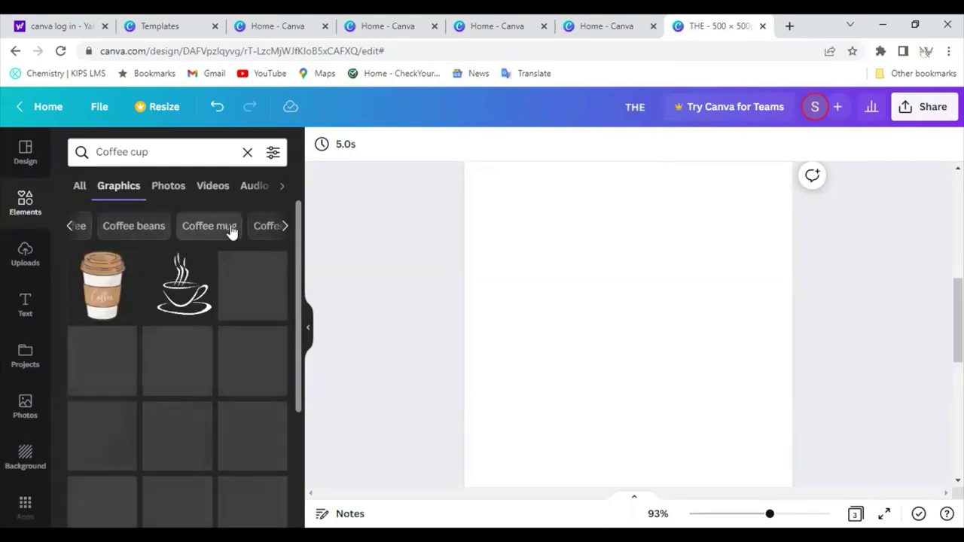
{"action": "scroll", "coordinate": [215, 230], "scroll_direction": "right", "scroll_amount": 3}
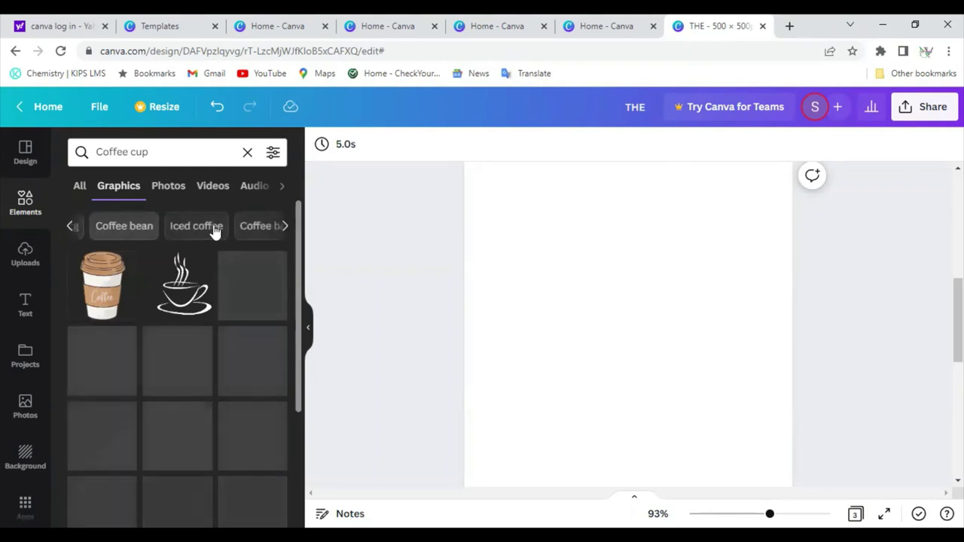
{"action": "scroll", "coordinate": [215, 227], "scroll_direction": "left", "scroll_amount": 5}
{"action": "left_click", "coordinate": [206, 228]}
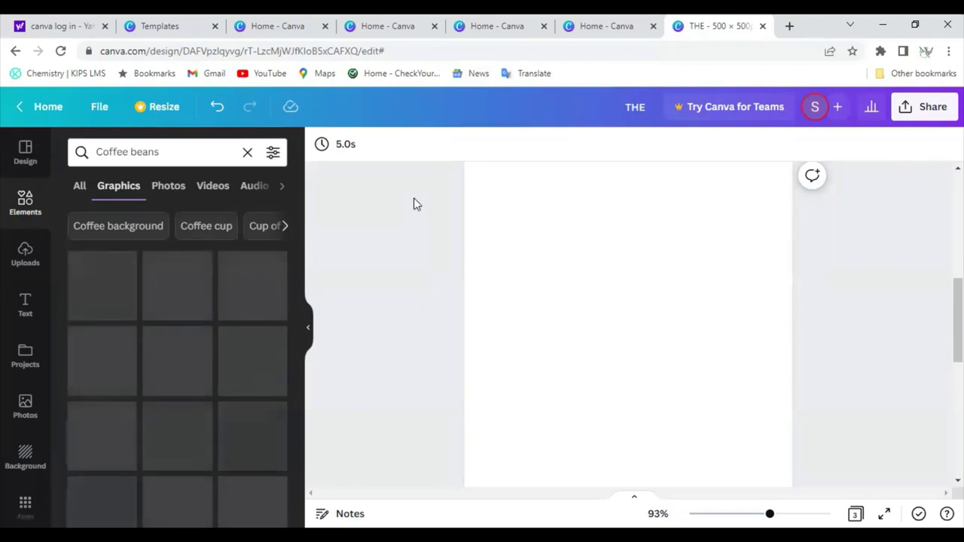
{"action": "left_click", "coordinate": [178, 153]}
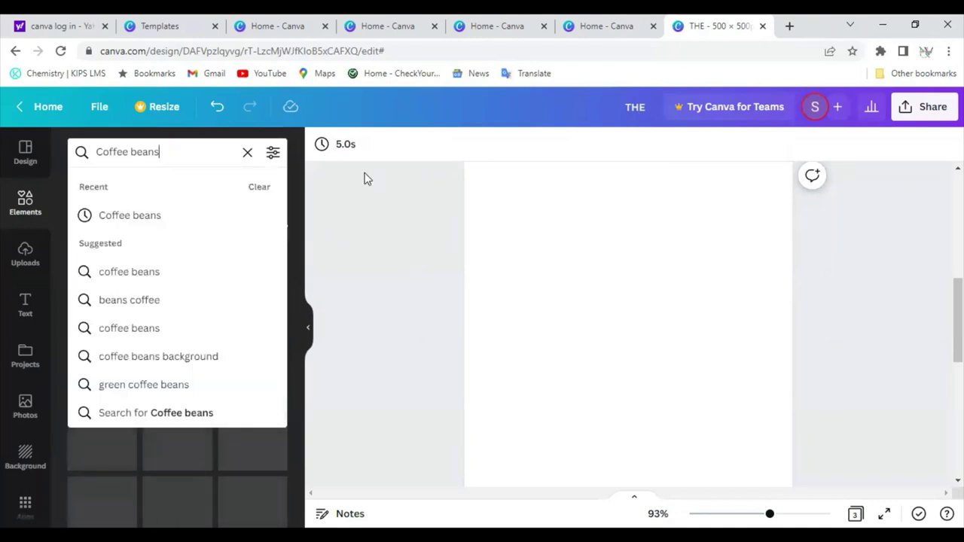
{"action": "key", "text": "Return"}
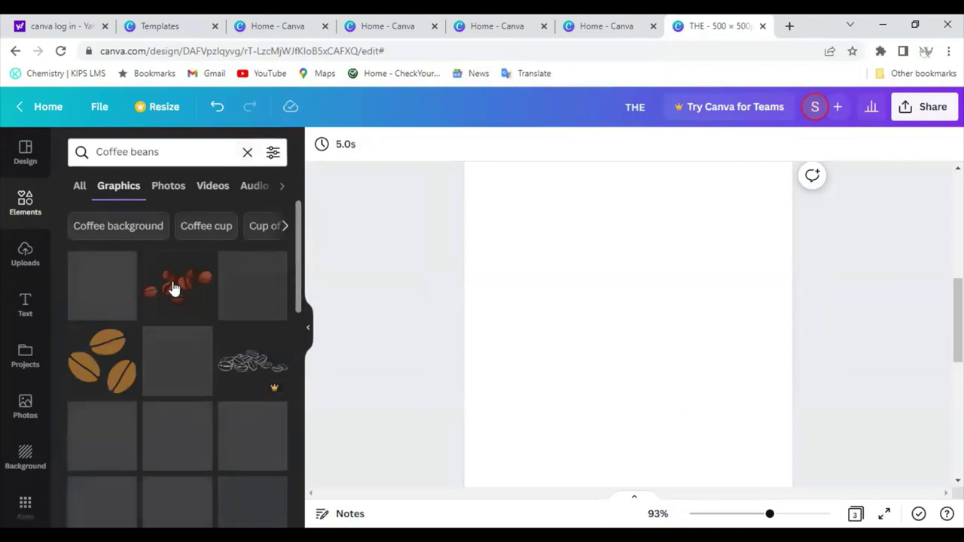
{"action": "scroll", "coordinate": [216, 237], "scroll_direction": "right", "scroll_amount": 2}
{"action": "scroll", "coordinate": [214, 230], "scroll_direction": "left", "scroll_amount": 2}
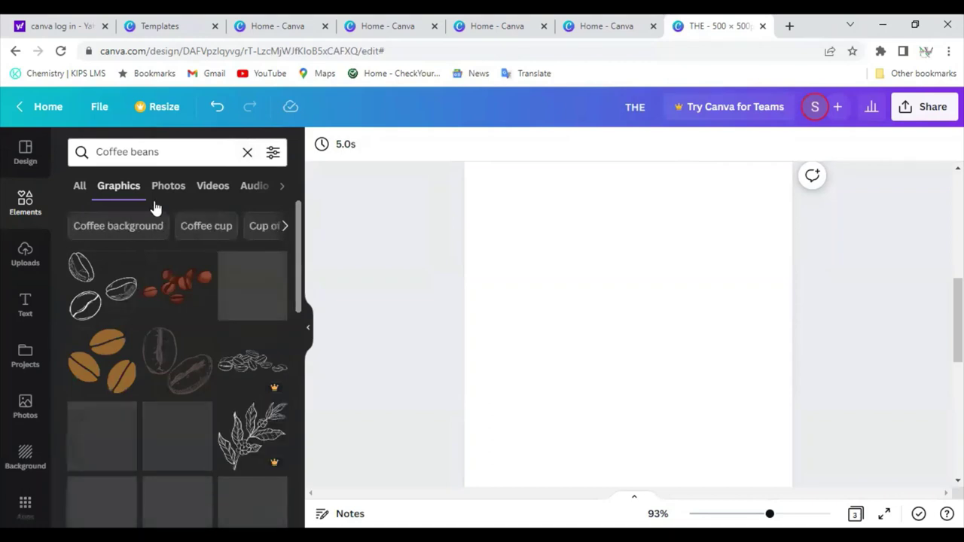
- Search the elements library for the related suggestion "Coffee cup" and look over all matching graphics
{"action": "left_click", "coordinate": [78, 186]}
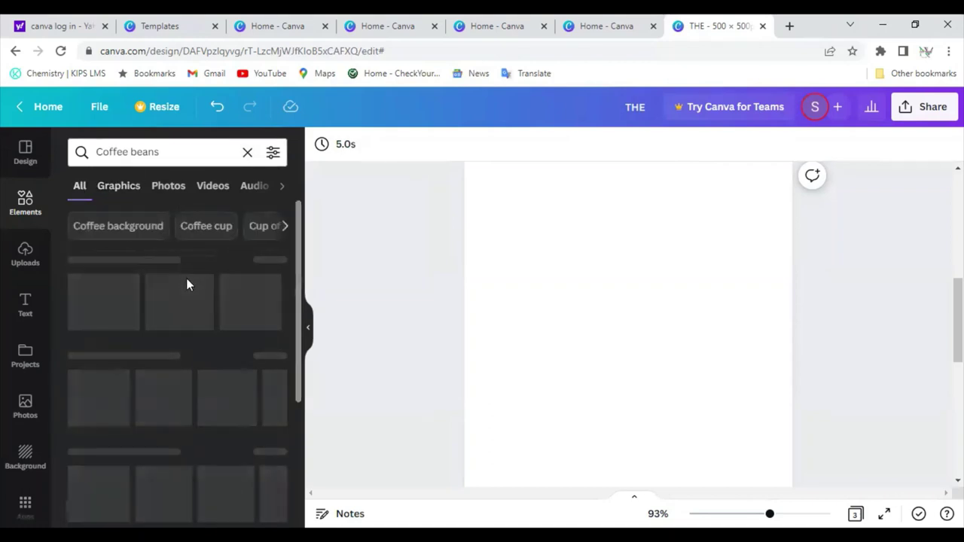
{"action": "left_click", "coordinate": [222, 234]}
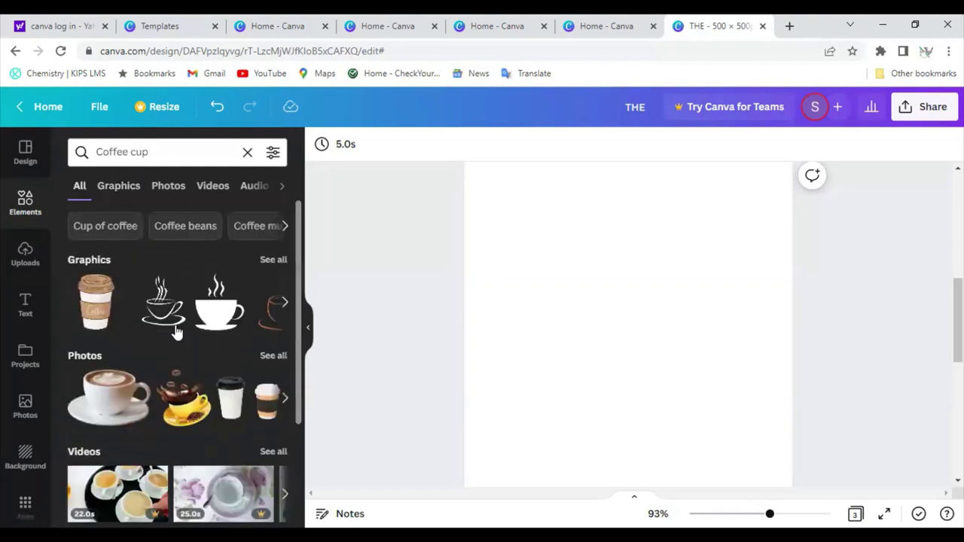
{"action": "left_click", "coordinate": [273, 259]}
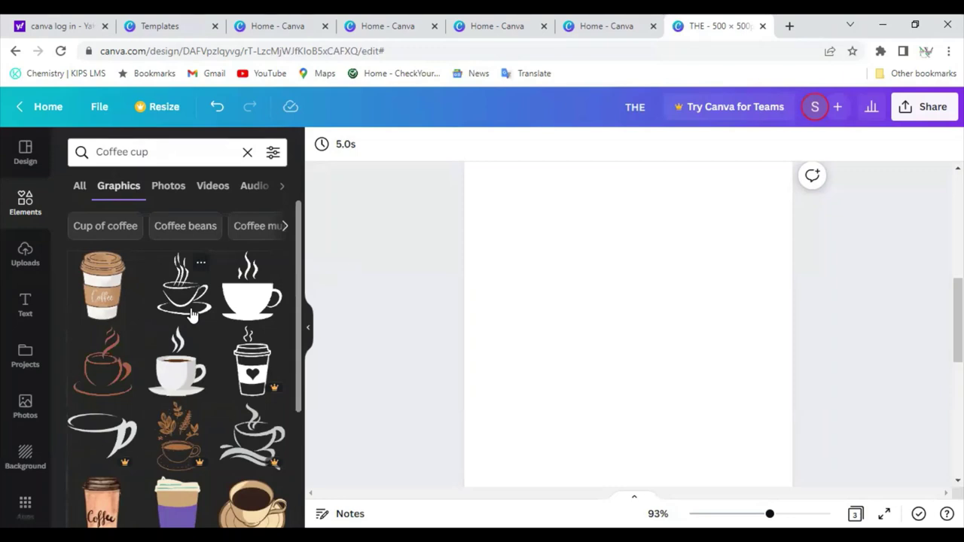
{"action": "scroll", "coordinate": [215, 360], "scroll_direction": "down", "scroll_amount": 1}
{"action": "scroll", "coordinate": [214, 360], "scroll_direction": "up", "scroll_amount": 1}
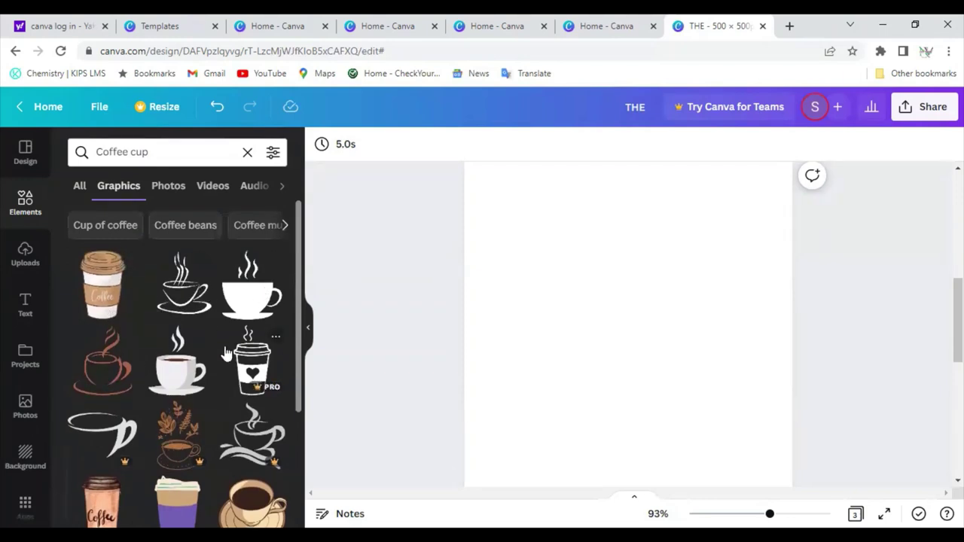
{"action": "scroll", "coordinate": [248, 355], "scroll_direction": "down", "scroll_amount": 1}
{"action": "scroll", "coordinate": [247, 355], "scroll_direction": "up", "scroll_amount": 1}
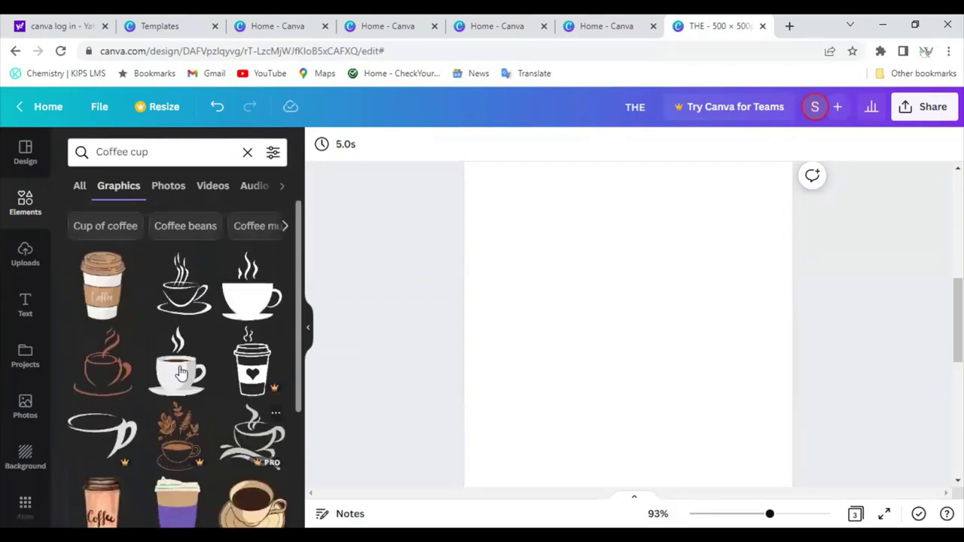
- Add the reddish-brown outlined steaming cup and the black outlined steaming cup graphics to the blank page
{"action": "left_click", "coordinate": [95, 381]}
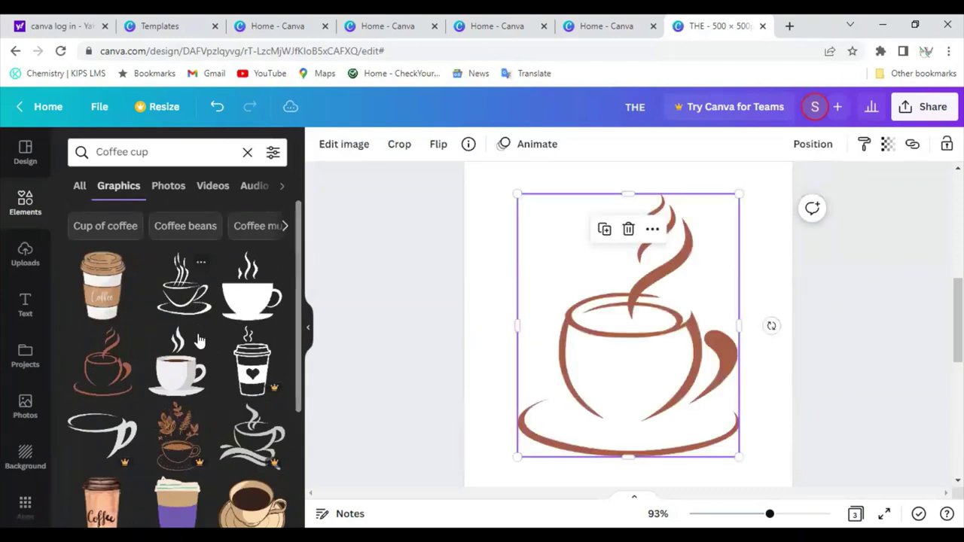
{"action": "scroll", "coordinate": [201, 341], "scroll_direction": "down", "scroll_amount": 5}
{"action": "scroll", "coordinate": [198, 333], "scroll_direction": "up", "scroll_amount": 5}
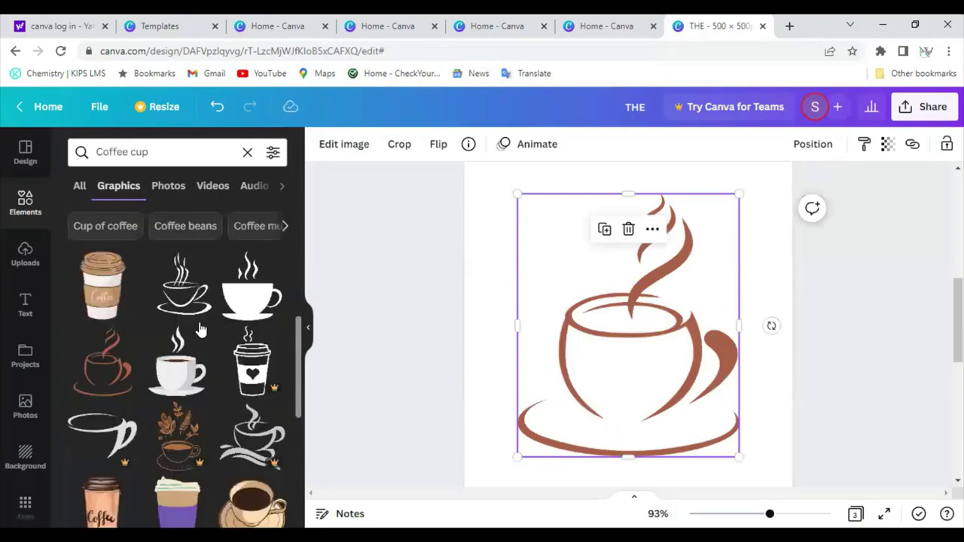
{"action": "left_click", "coordinate": [193, 296]}
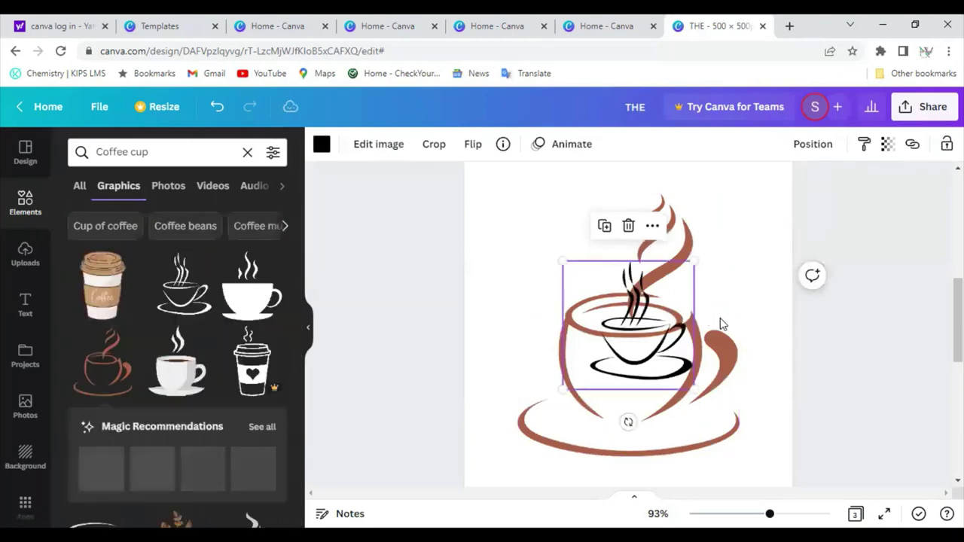
- Shrink the reddish-brown cup to roughly a third of its size and place it in the page's upper-right area
{"action": "left_click", "coordinate": [713, 256]}
{"action": "left_click_drag", "start_coordinate": [713, 256], "coordinate": [707, 192]}
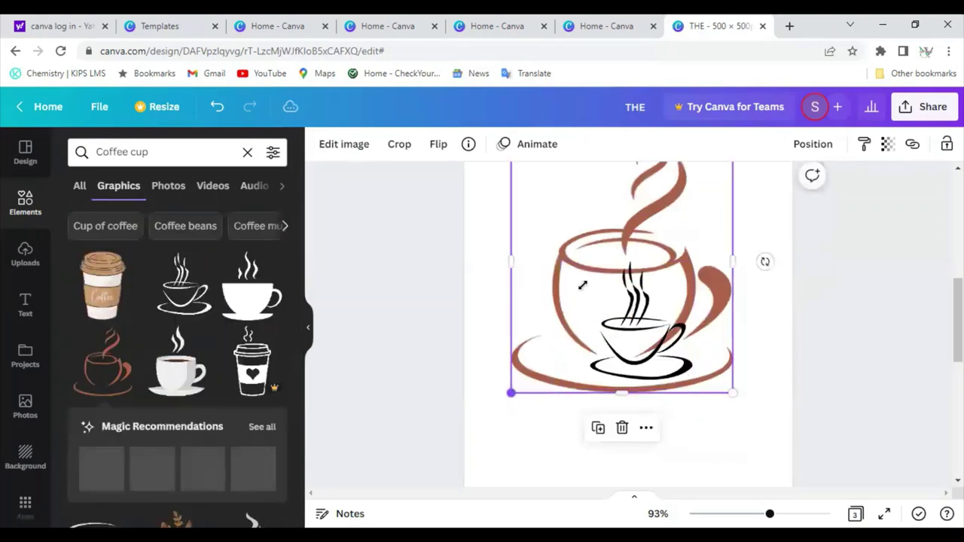
{"action": "left_click_drag", "start_coordinate": [582, 285], "coordinate": [652, 224]}
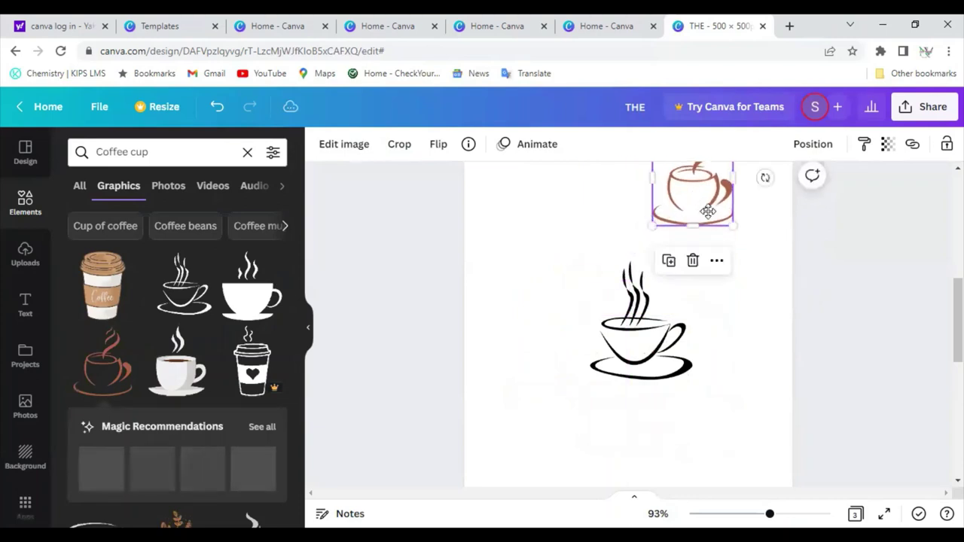
{"action": "left_click_drag", "start_coordinate": [708, 211], "coordinate": [735, 261]}
- Move the black outlined cup to the page's upper-left area, beside the reddish-brown cup
{"action": "left_click_drag", "start_coordinate": [633, 325], "coordinate": [561, 242]}
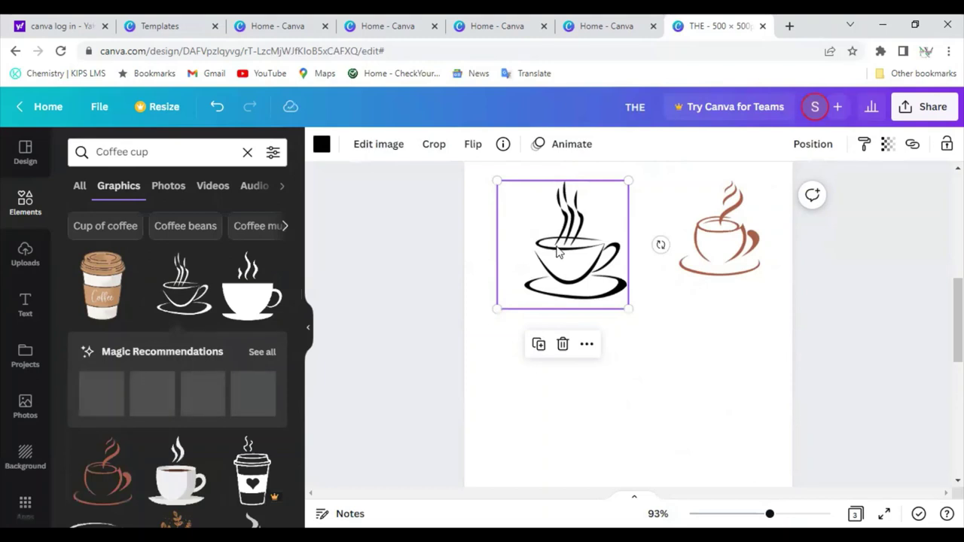
{"action": "left_click_drag", "start_coordinate": [556, 230], "coordinate": [558, 240]}
{"action": "left_click", "coordinate": [436, 267]}
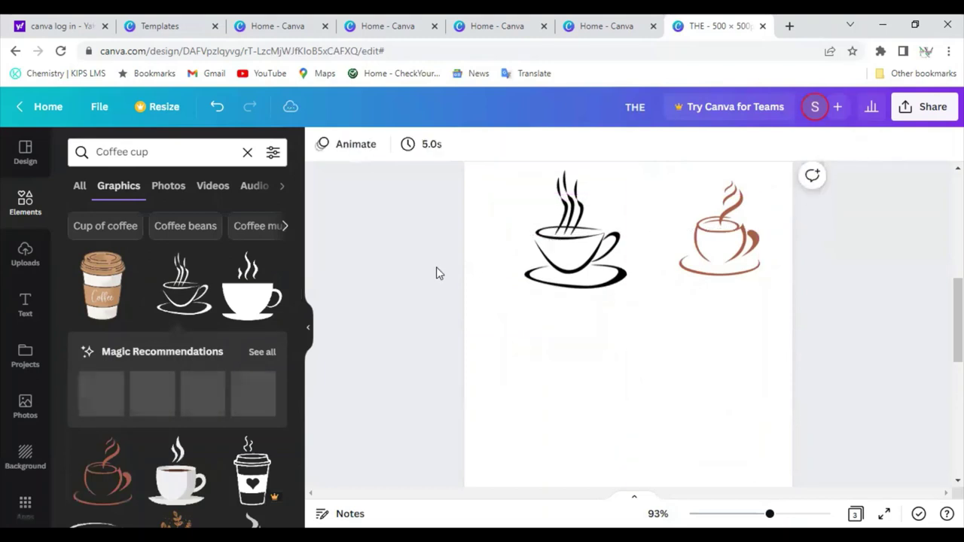
{"action": "left_click", "coordinate": [707, 248]}
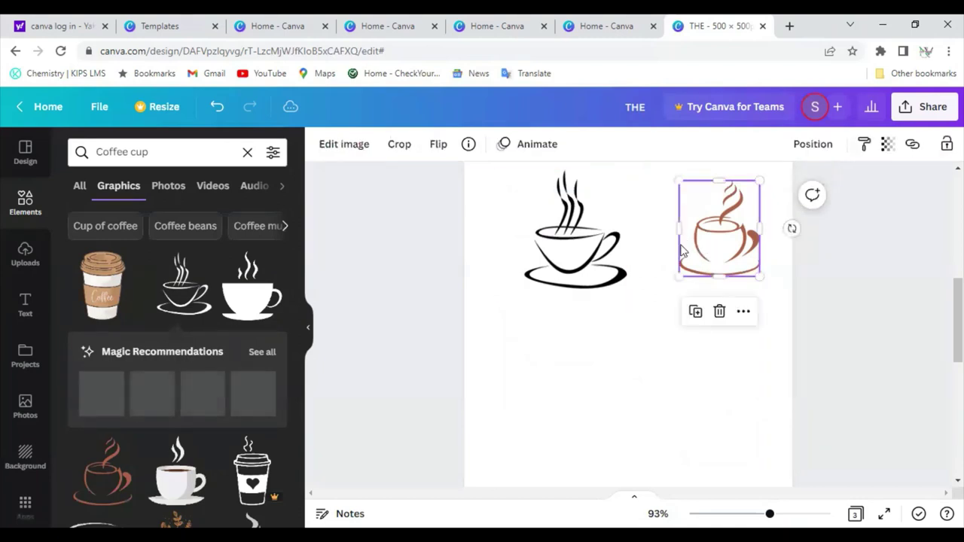
{"action": "left_click", "coordinate": [599, 252]}
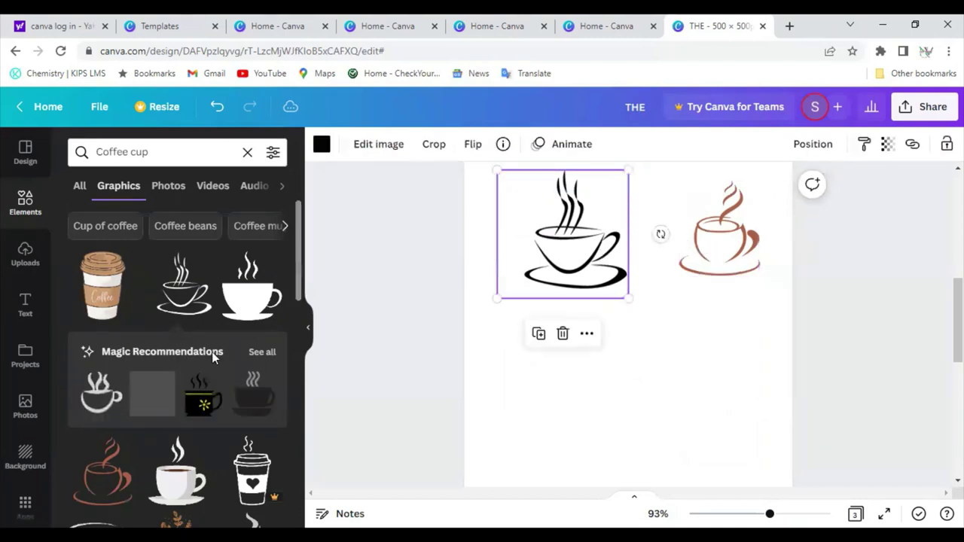
- Show all Magic Recommendations for the black cup and add the brown round cup badge in the page's lower-right area
{"action": "scroll", "coordinate": [224, 346], "scroll_direction": "down", "scroll_amount": 1}
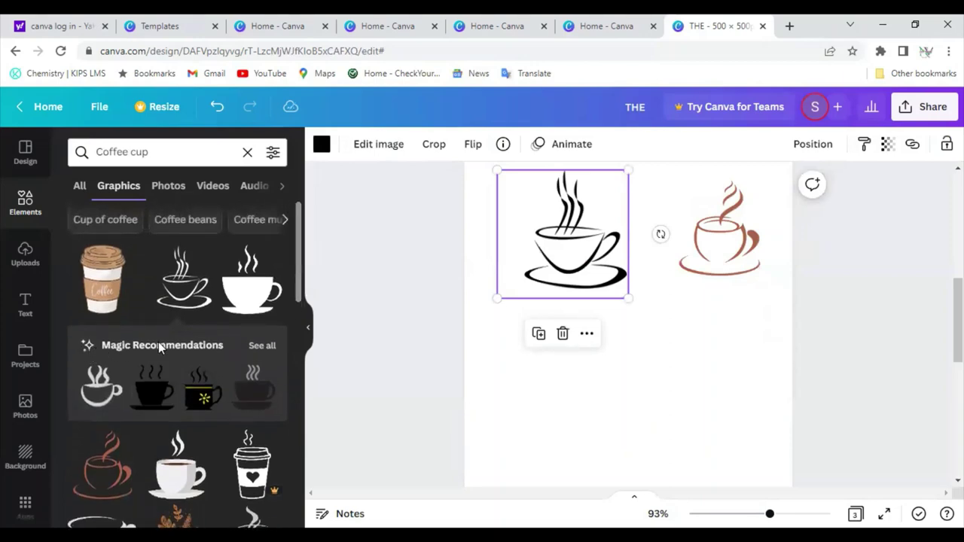
{"action": "left_click", "coordinate": [262, 346]}
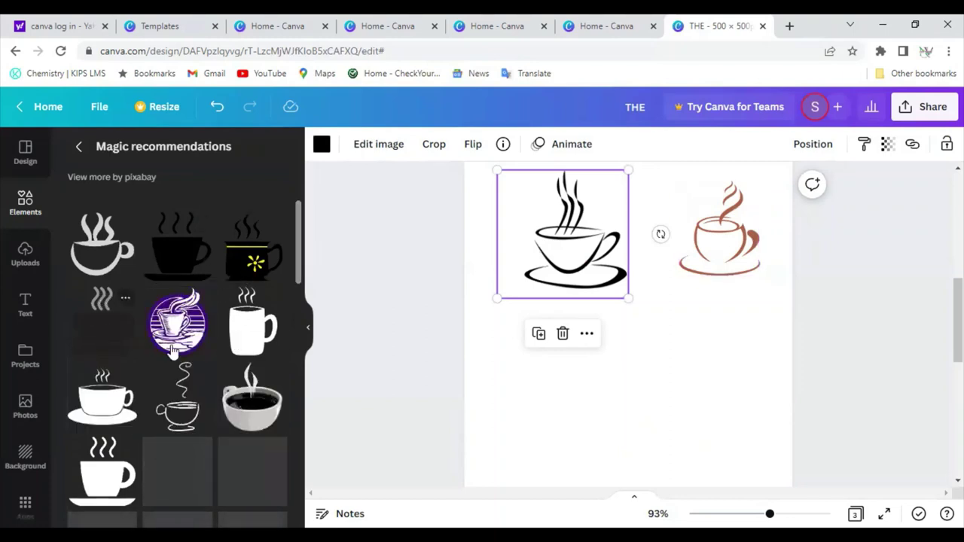
{"action": "scroll", "coordinate": [200, 362], "scroll_direction": "down", "scroll_amount": 3}
{"action": "scroll", "coordinate": [200, 359], "scroll_direction": "down", "scroll_amount": 2}
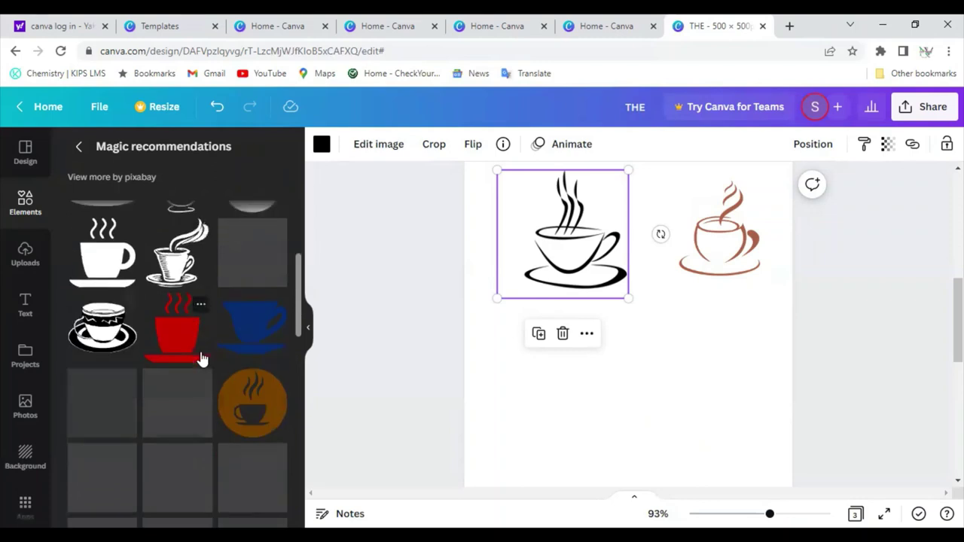
{"action": "scroll", "coordinate": [201, 355], "scroll_direction": "down", "scroll_amount": 1}
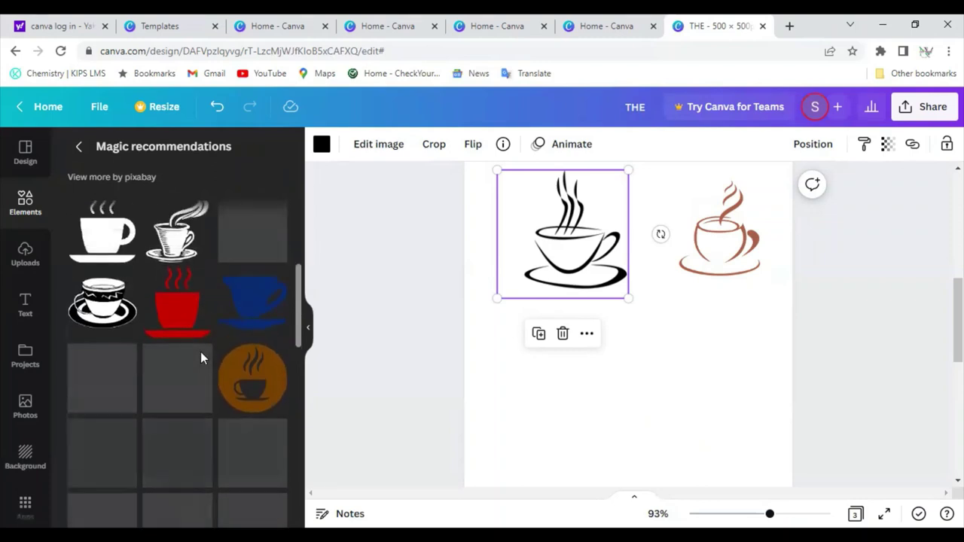
{"action": "scroll", "coordinate": [200, 358], "scroll_direction": "down", "scroll_amount": 1}
{"action": "scroll", "coordinate": [201, 355], "scroll_direction": "up", "scroll_amount": 1}
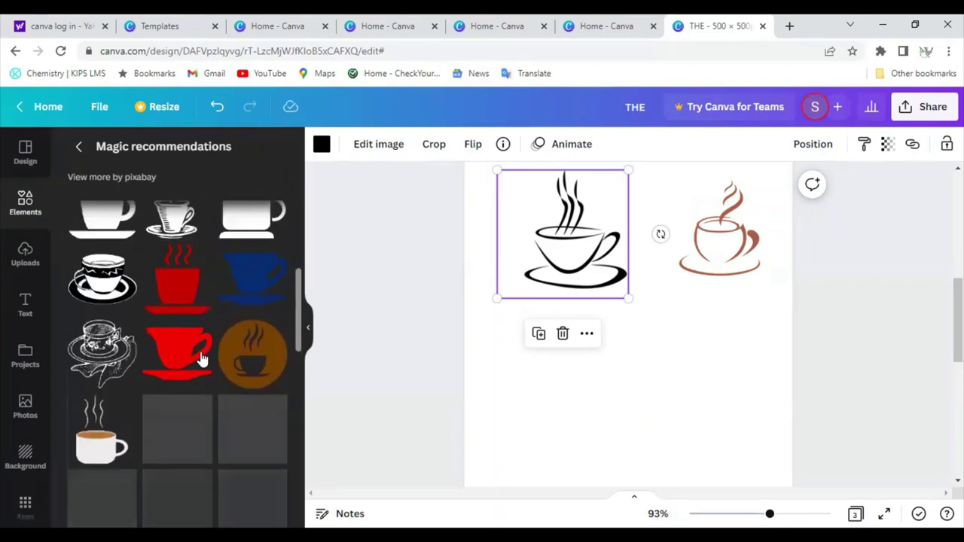
{"action": "left_click", "coordinate": [247, 365]}
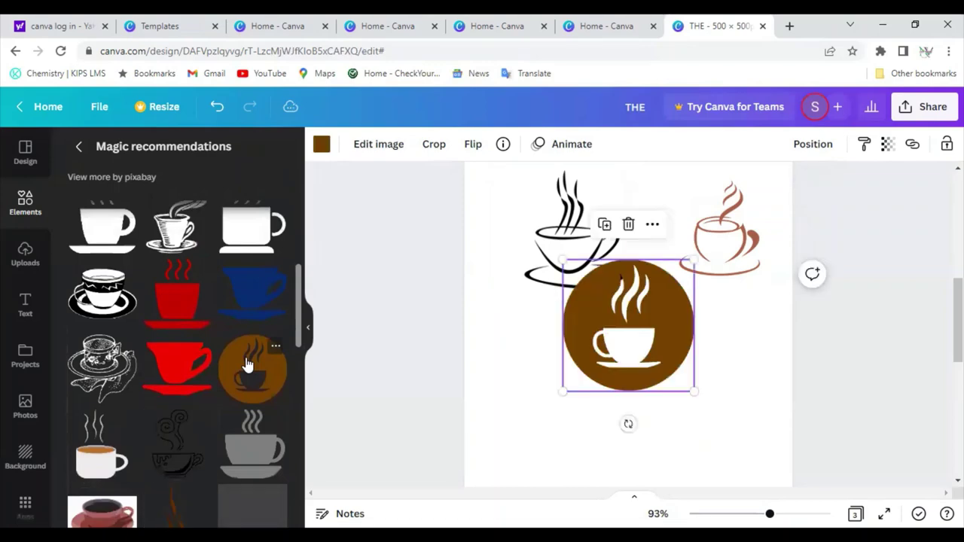
{"action": "left_click_drag", "start_coordinate": [625, 339], "coordinate": [687, 365]}
- Browse the recommended graphics and add the dark solid cup with grey steam in the page's lower-left area
{"action": "scroll", "coordinate": [217, 447], "scroll_direction": "down", "scroll_amount": 2}
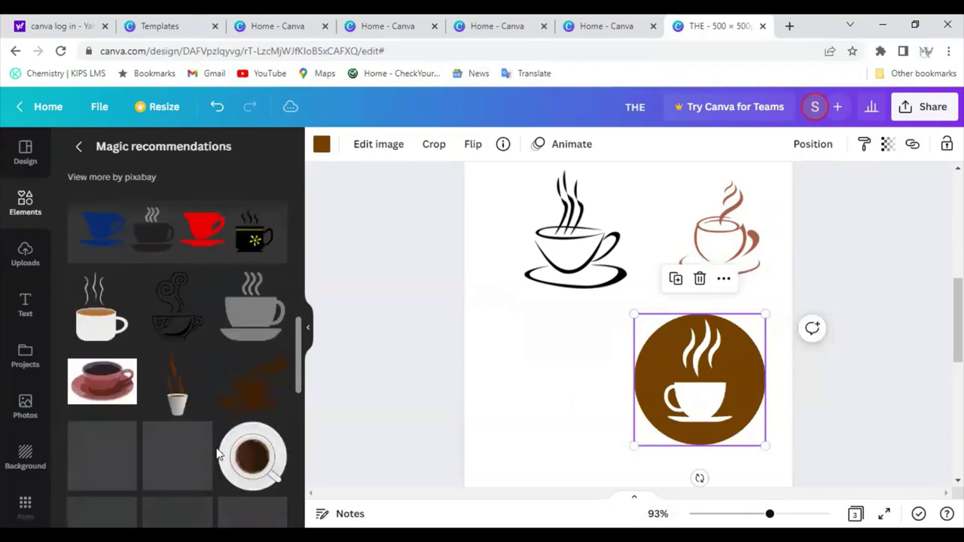
{"action": "scroll", "coordinate": [217, 454], "scroll_direction": "up", "scroll_amount": 1}
{"action": "scroll", "coordinate": [216, 317], "scroll_direction": "up", "scroll_amount": 1}
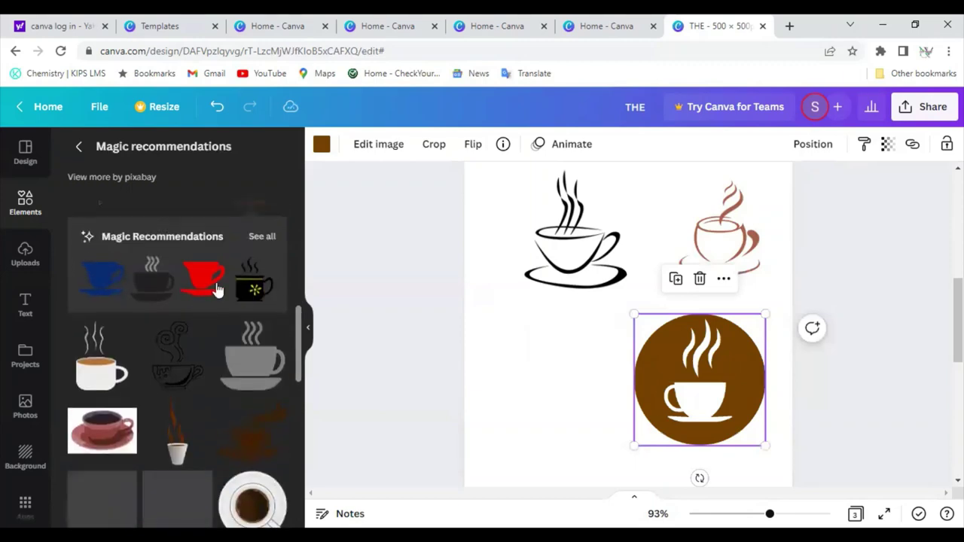
{"action": "scroll", "coordinate": [204, 405], "scroll_direction": "down", "scroll_amount": 1}
{"action": "scroll", "coordinate": [203, 405], "scroll_direction": "down", "scroll_amount": 1}
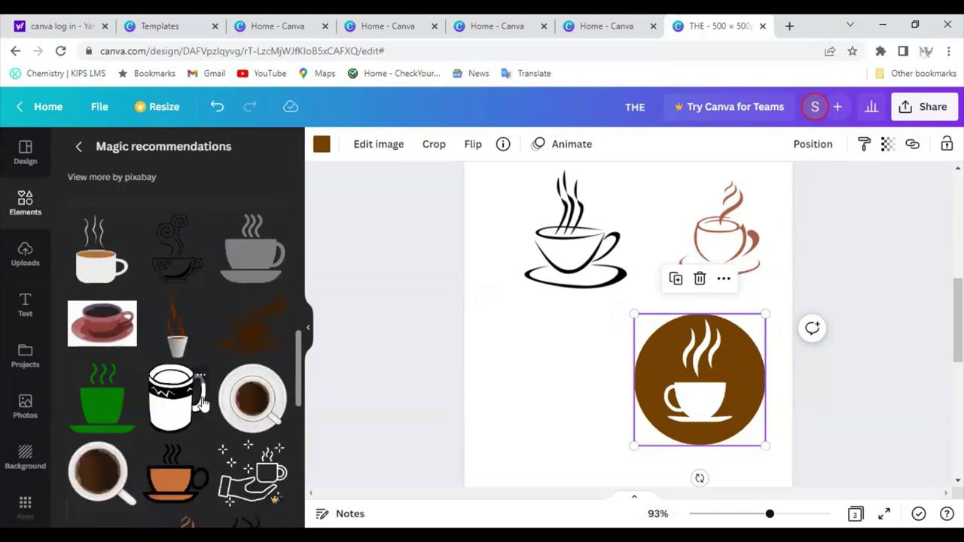
{"action": "scroll", "coordinate": [201, 400], "scroll_direction": "down", "scroll_amount": 3}
{"action": "scroll", "coordinate": [202, 399], "scroll_direction": "down", "scroll_amount": 1}
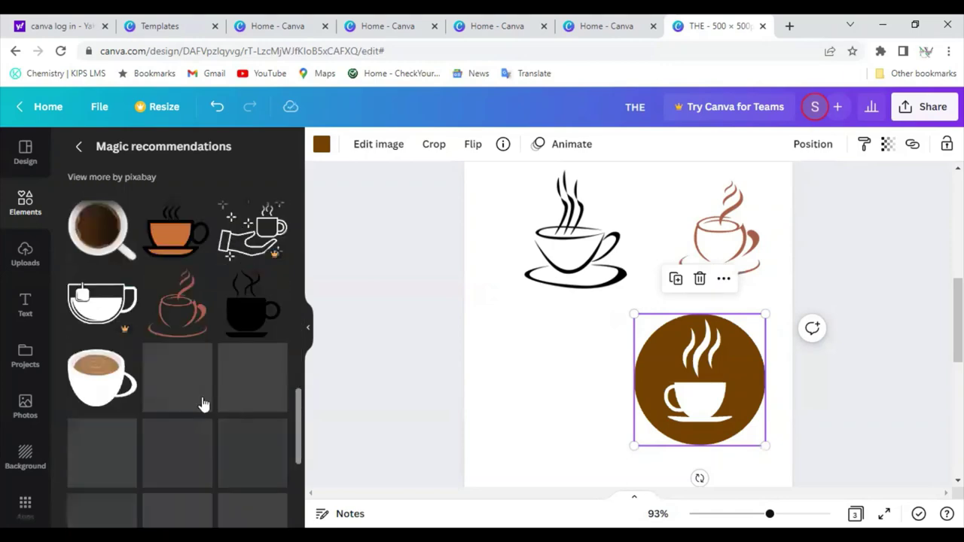
{"action": "scroll", "coordinate": [202, 398], "scroll_direction": "down", "scroll_amount": 1}
{"action": "scroll", "coordinate": [202, 398], "scroll_direction": "down", "scroll_amount": 1}
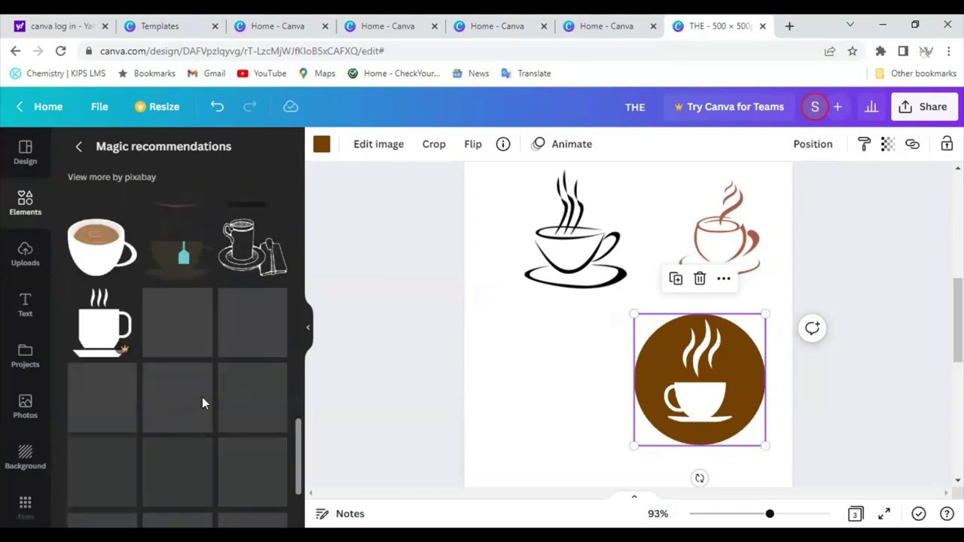
{"action": "scroll", "coordinate": [202, 404], "scroll_direction": "up", "scroll_amount": 3}
{"action": "scroll", "coordinate": [202, 405], "scroll_direction": "up", "scroll_amount": 5}
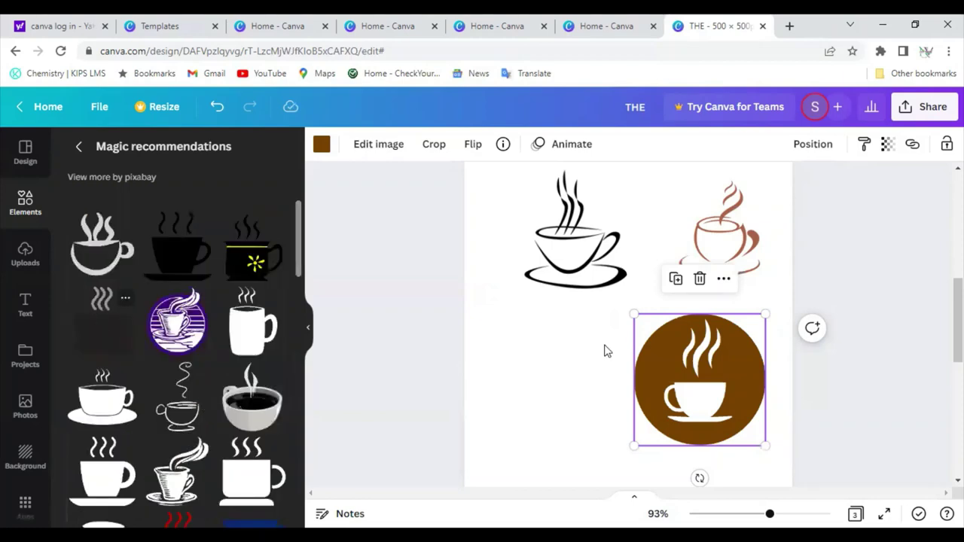
{"action": "left_click_drag", "start_coordinate": [567, 388], "coordinate": [566, 388]}
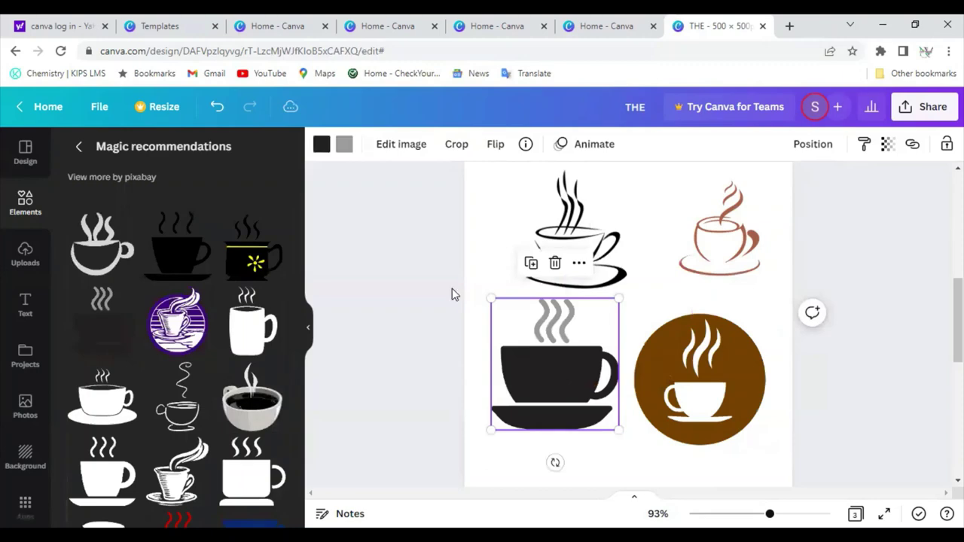
- Recolour the dark solid cup and its saucer with the brown document colour
{"action": "double_click", "coordinate": [507, 359]}
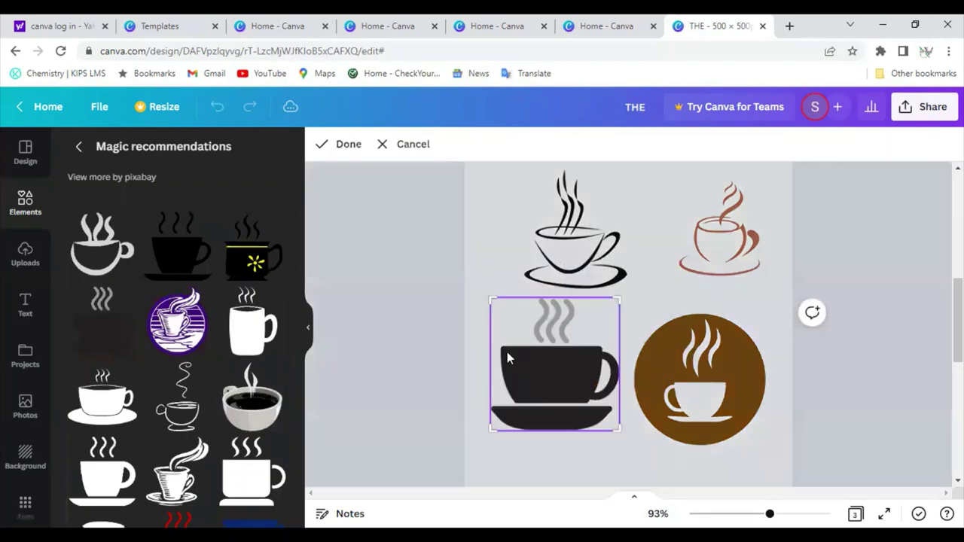
{"action": "left_click", "coordinate": [397, 278]}
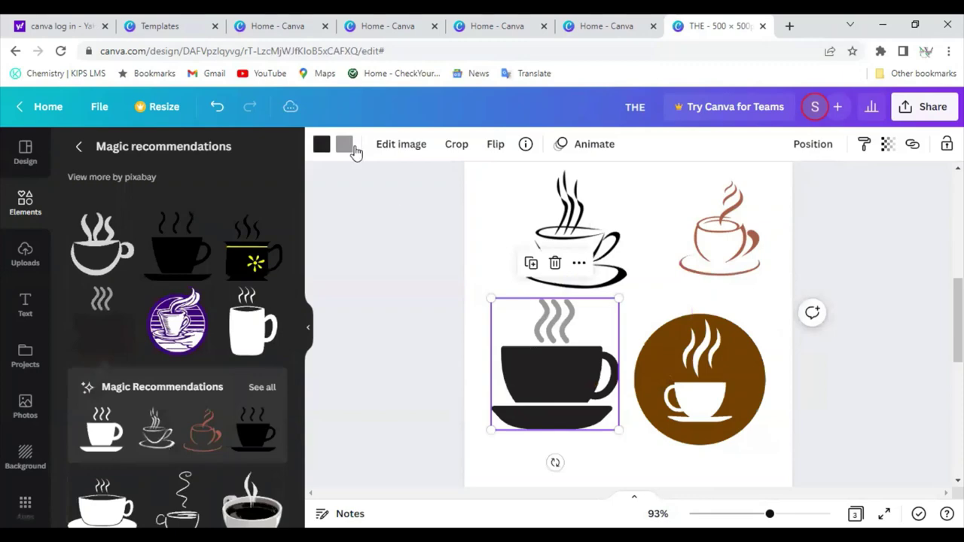
{"action": "left_click", "coordinate": [321, 148]}
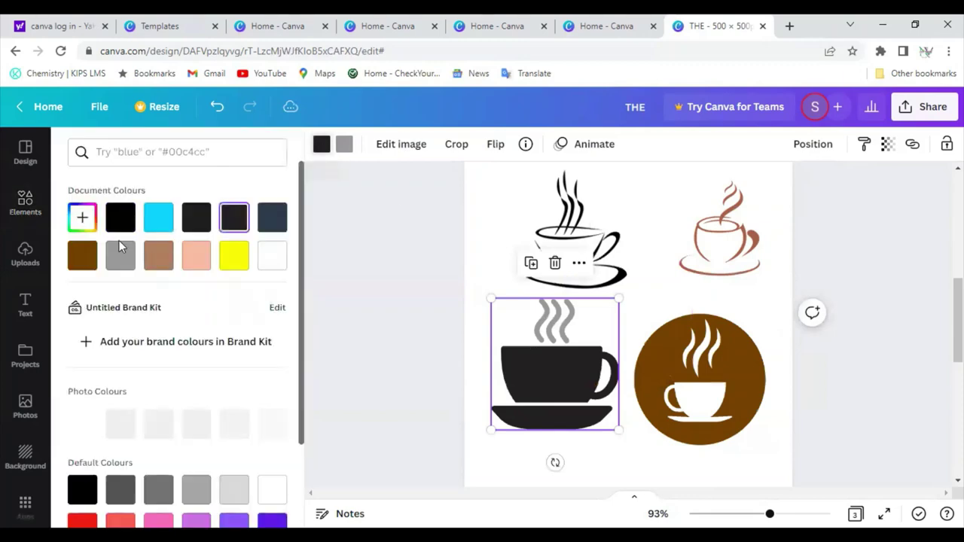
{"action": "left_click", "coordinate": [84, 260]}
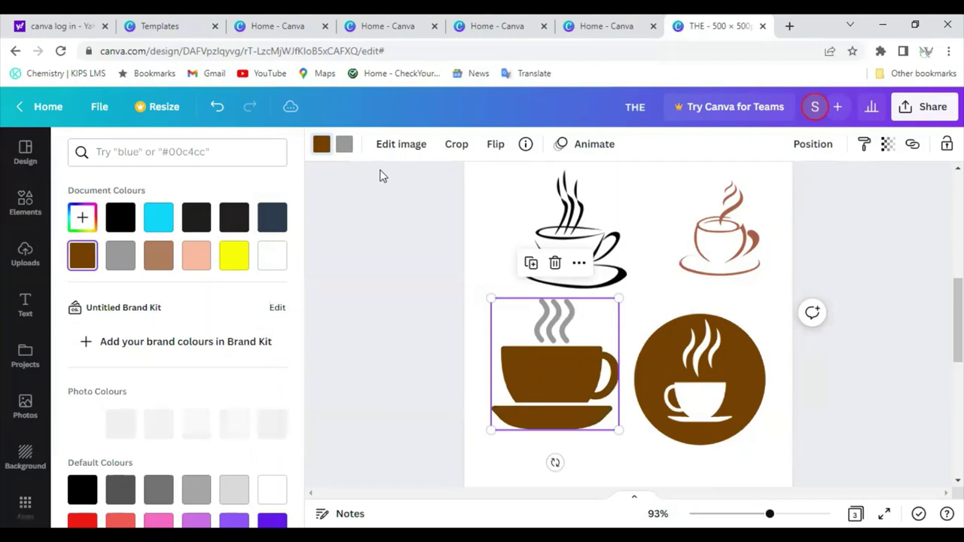
{"action": "left_click", "coordinate": [457, 144]}
{"action": "left_click", "coordinate": [456, 285]}
{"action": "left_click", "coordinate": [456, 285]}
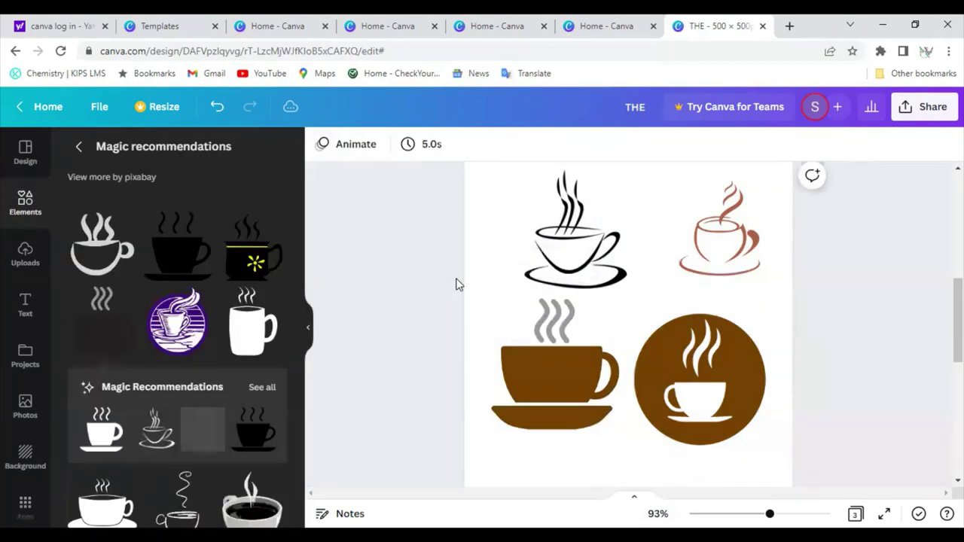
- Try the near-black document colour on the brown solid cup's steam and set it back to grey
{"action": "left_click", "coordinate": [558, 320]}
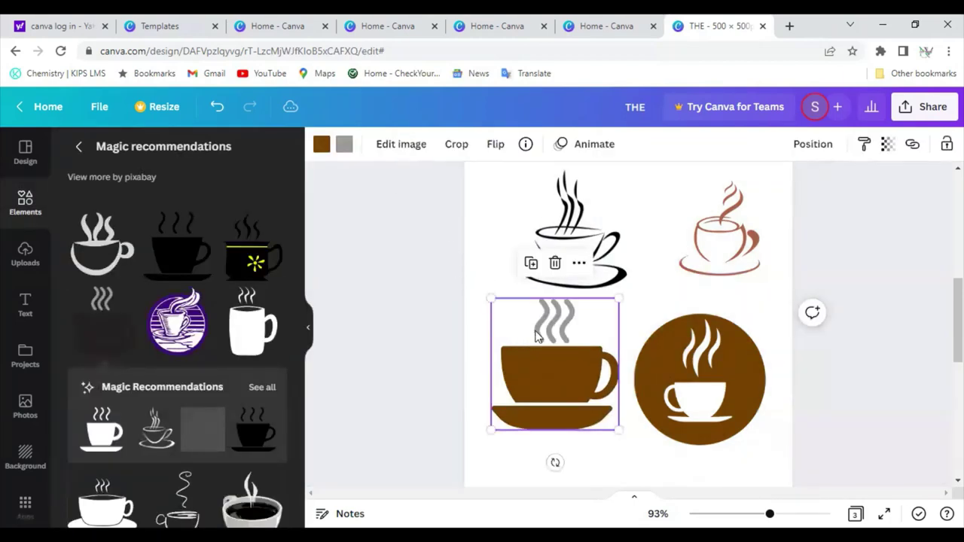
{"action": "left_click", "coordinate": [343, 144]}
{"action": "left_click", "coordinate": [197, 217]}
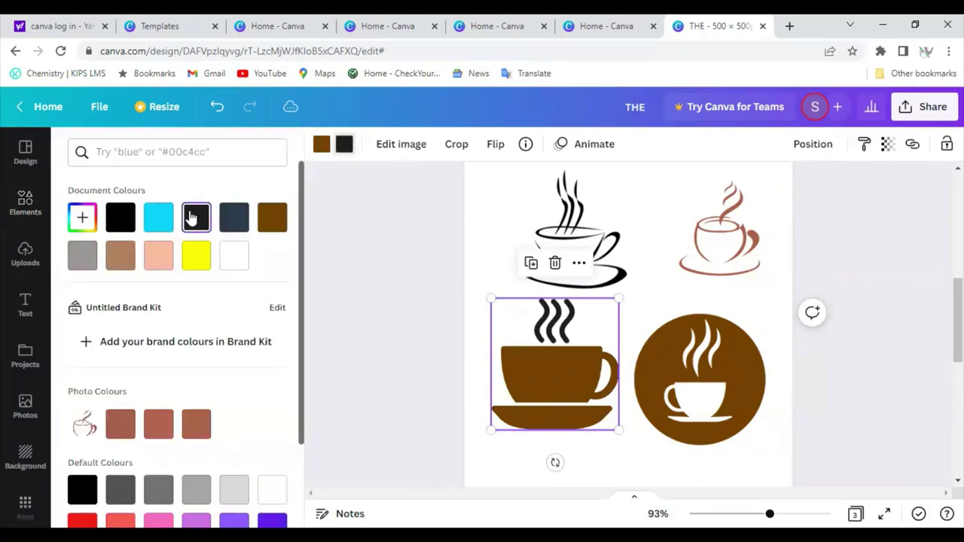
{"action": "left_click", "coordinate": [83, 256]}
{"action": "left_click", "coordinate": [386, 238]}
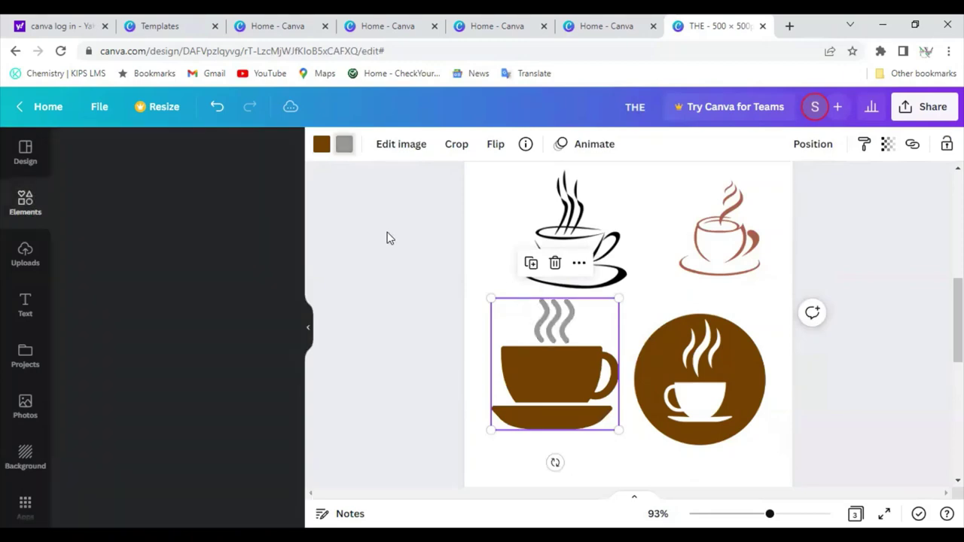
- Delete the brown solid cup with grey steam, and shrink the brown round cup badge and move it to the page's upper area
{"action": "left_click", "coordinate": [439, 278]}
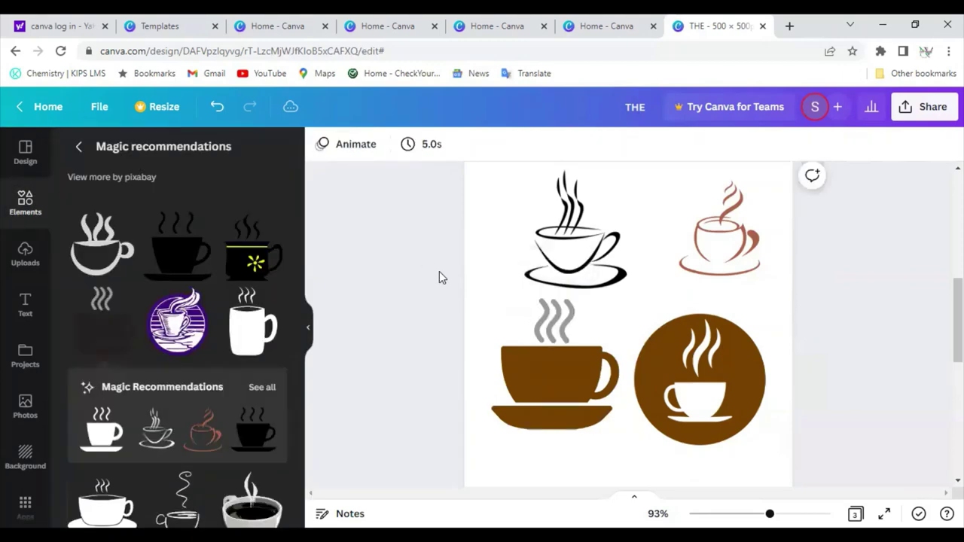
{"action": "left_click", "coordinate": [527, 334]}
{"action": "key", "text": "Delete"}
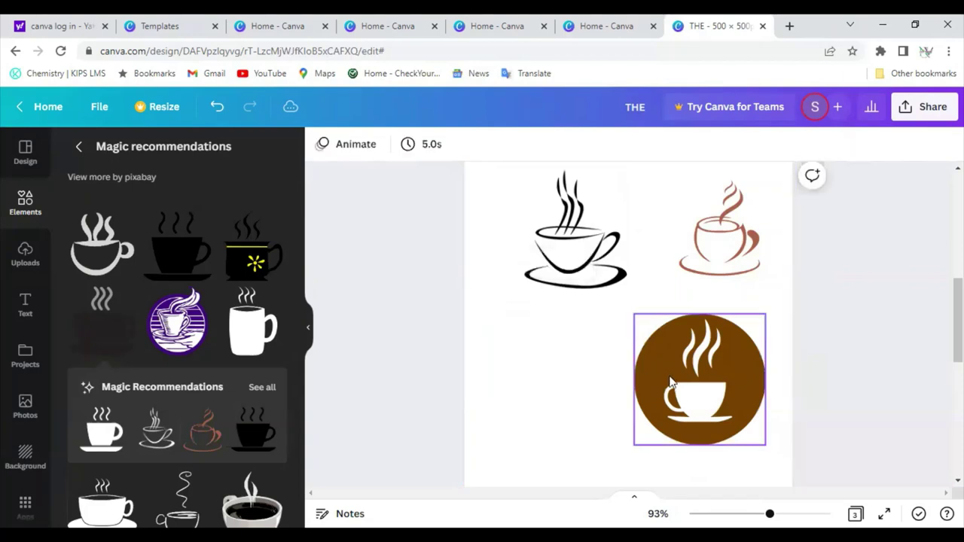
{"action": "left_click_drag", "start_coordinate": [671, 383], "coordinate": [592, 385]}
{"action": "left_click_drag", "start_coordinate": [547, 457], "coordinate": [657, 178]}
- Move the black line-art cup down to the middle of the page and the reddish cup to the page's upper-left area
{"action": "left_click", "coordinate": [578, 235]}
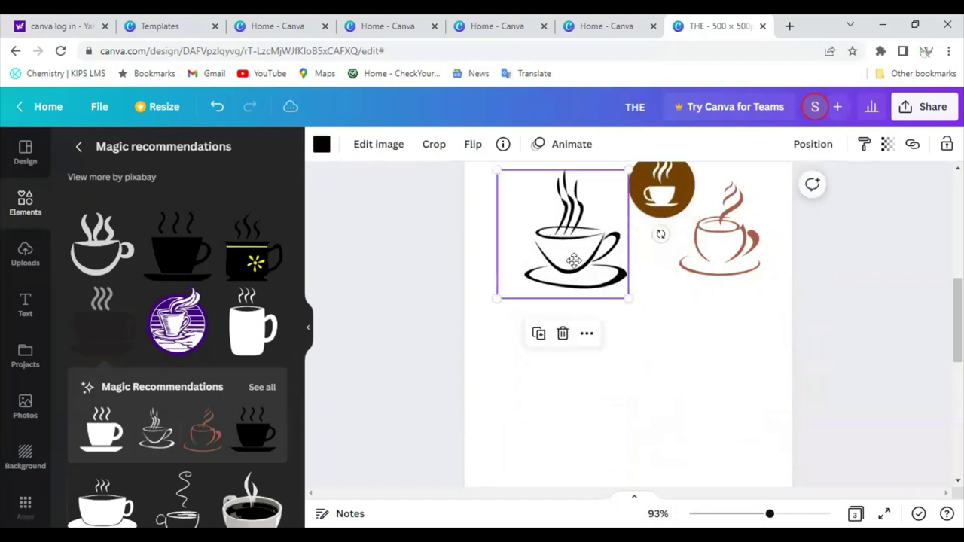
{"action": "left_click_drag", "start_coordinate": [577, 236], "coordinate": [593, 346]}
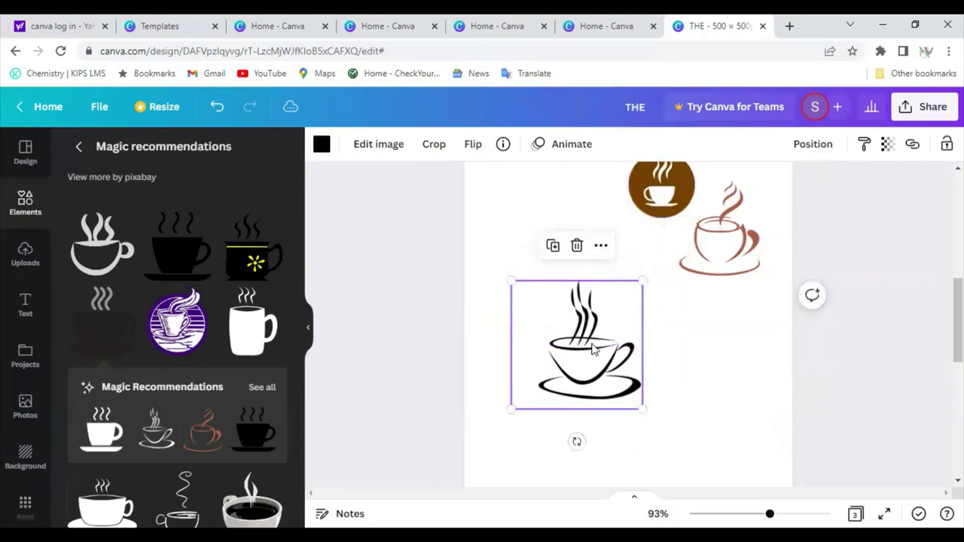
{"action": "left_click_drag", "start_coordinate": [736, 232], "coordinate": [537, 215]}
{"action": "left_click", "coordinate": [601, 351]}
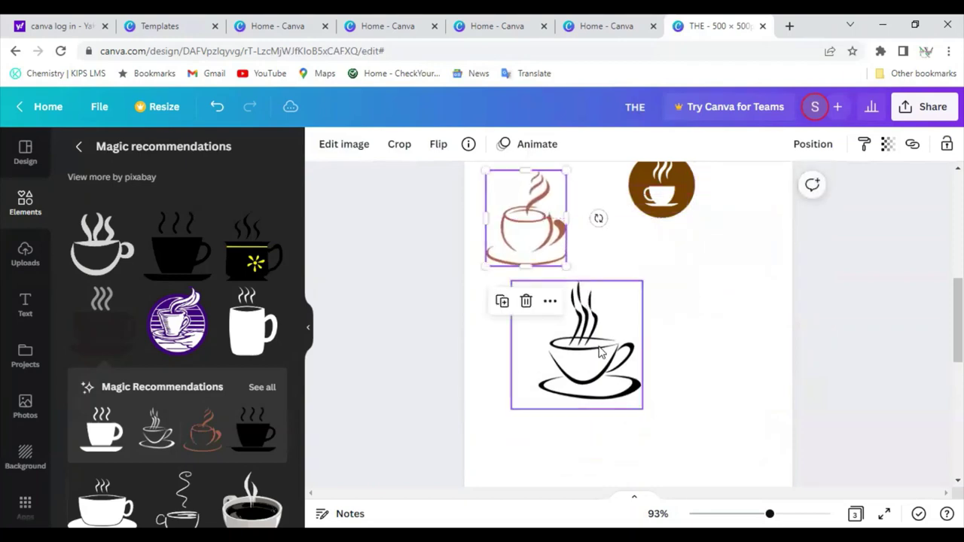
{"action": "left_click_drag", "start_coordinate": [601, 351], "coordinate": [627, 365]}
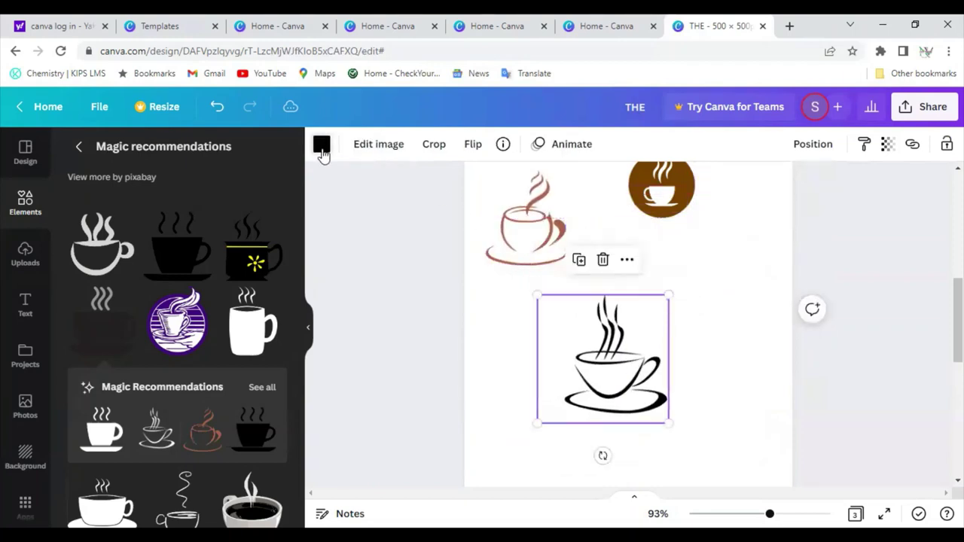
- Recolour the black line-art cup with the brown document colour and move the reddish cup slightly higher on the page
{"action": "left_click", "coordinate": [321, 148]}
{"action": "left_click", "coordinate": [270, 223]}
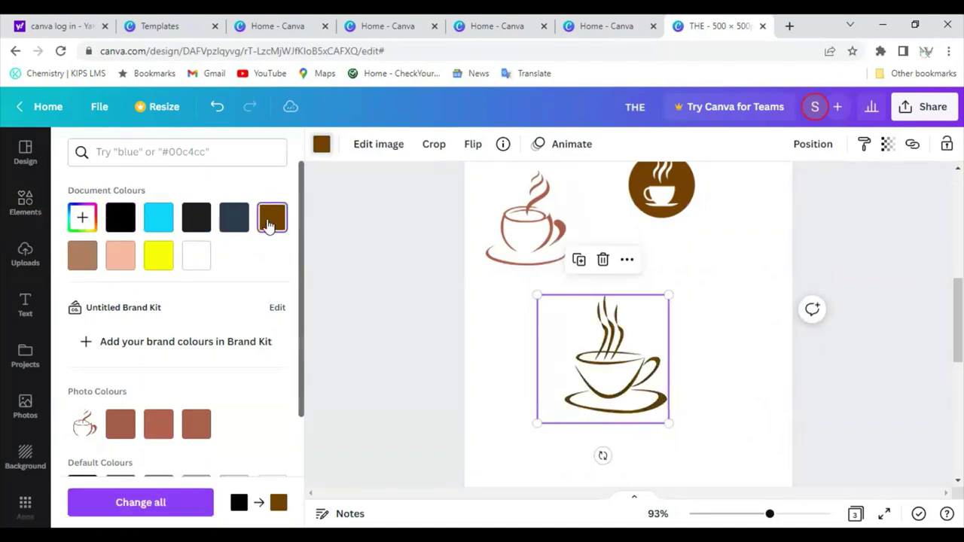
{"action": "left_click", "coordinate": [525, 187]}
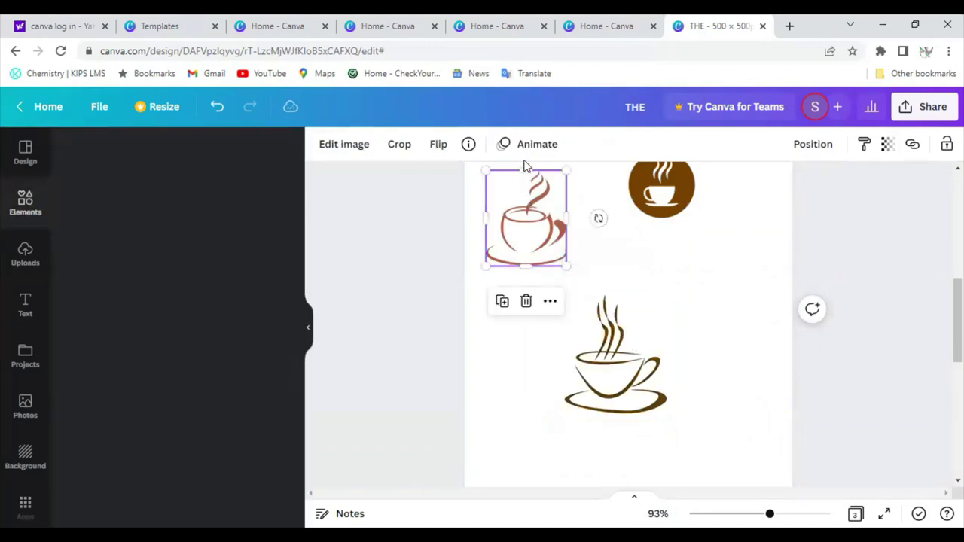
{"action": "left_click_drag", "start_coordinate": [533, 166], "coordinate": [532, 179]}
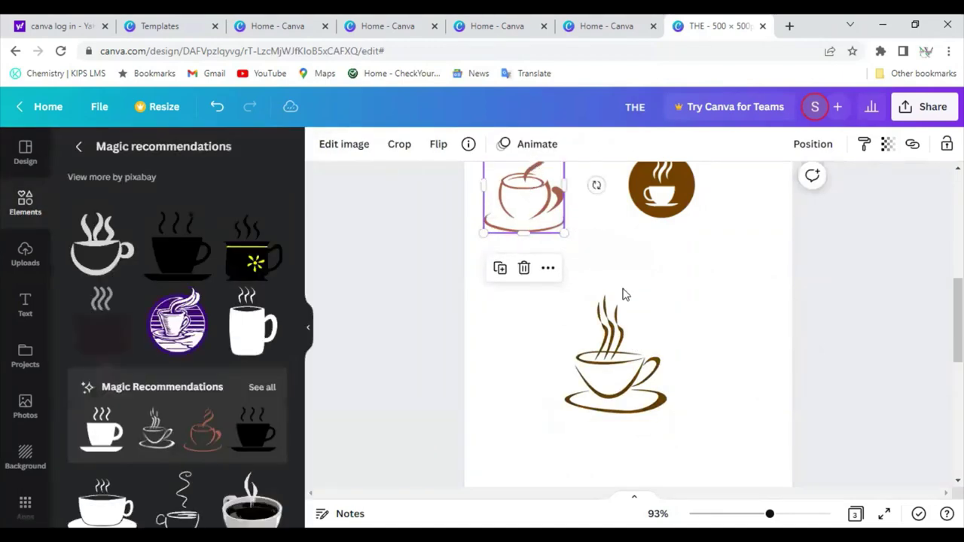
{"action": "scroll", "coordinate": [624, 294], "scroll_direction": "up", "scroll_amount": 5}
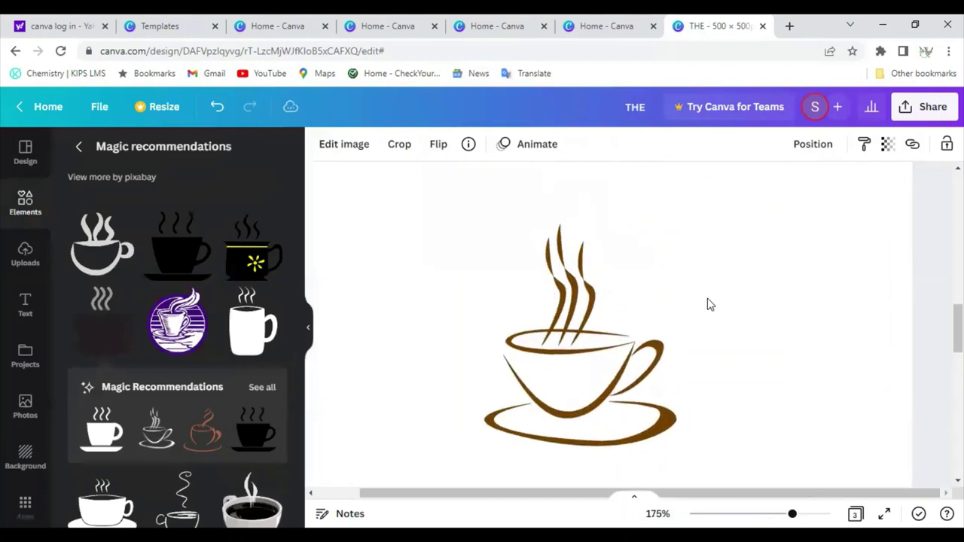
- Move the brown line-art cup up and towards the left side of page 2
{"action": "left_click", "coordinate": [517, 377]}
{"action": "left_click_drag", "start_coordinate": [517, 377], "coordinate": [489, 312]}
{"action": "left_click", "coordinate": [626, 301]}
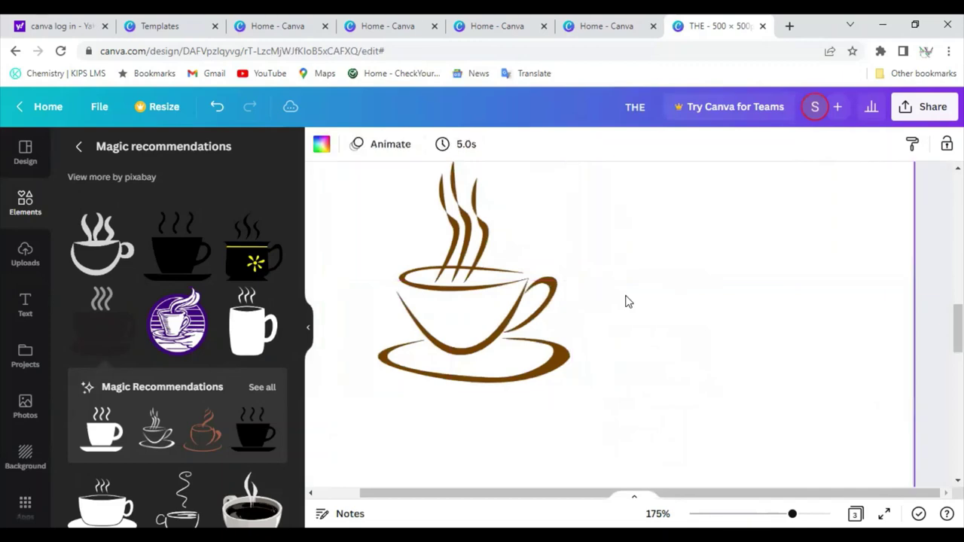
{"action": "scroll", "coordinate": [509, 270], "scroll_direction": "down", "scroll_amount": 4, "text": "ctrl"}
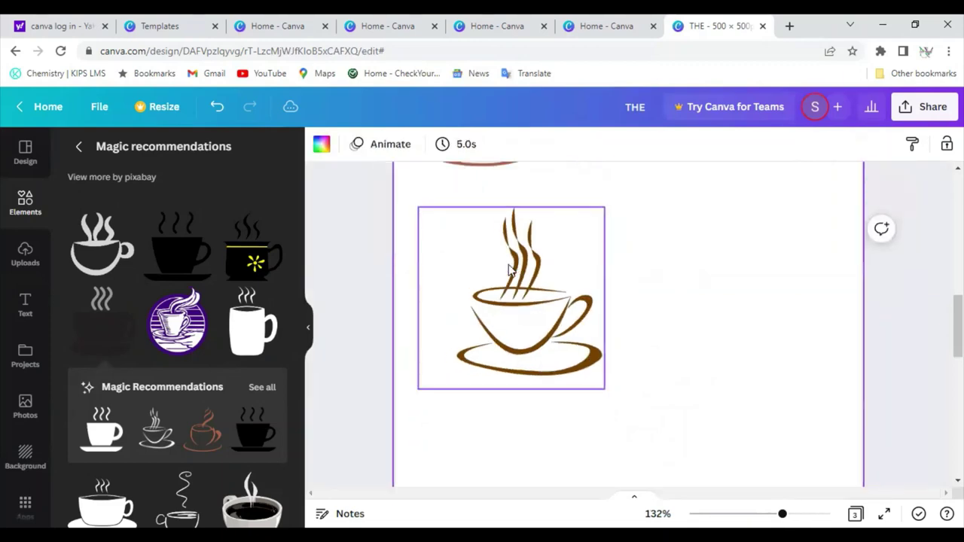
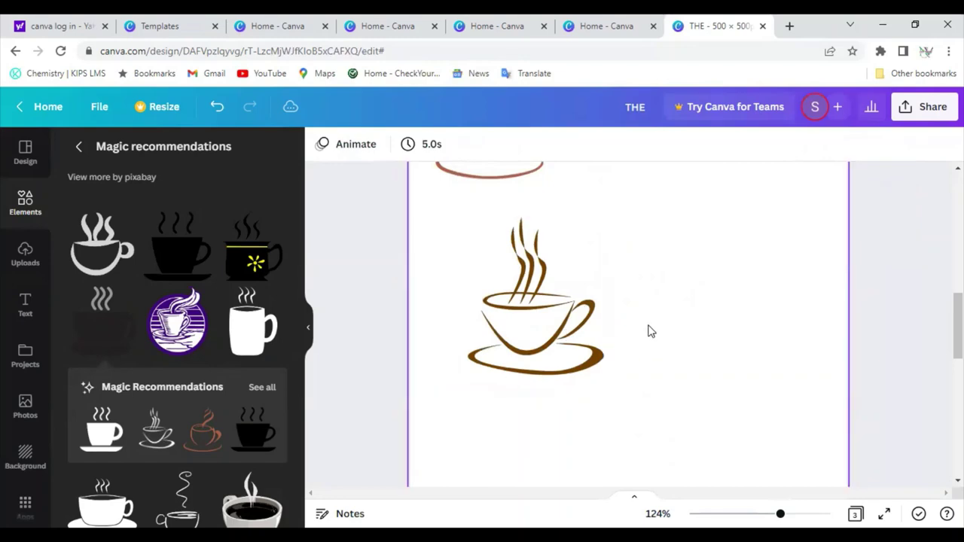
- Replace the gaming logo template search with a search for "shapes"
{"action": "left_click", "coordinate": [26, 151]}
{"action": "left_click", "coordinate": [26, 150]}
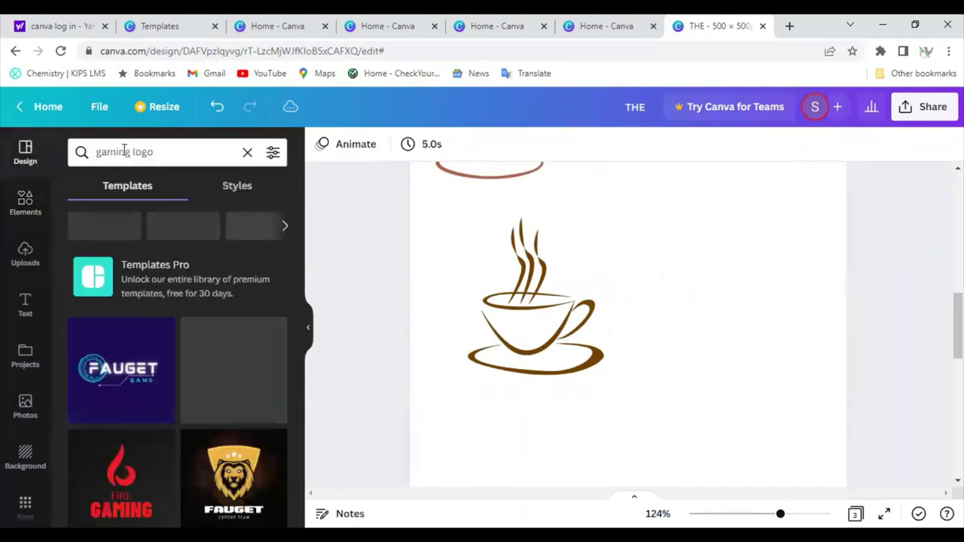
{"action": "left_click", "coordinate": [247, 154]}
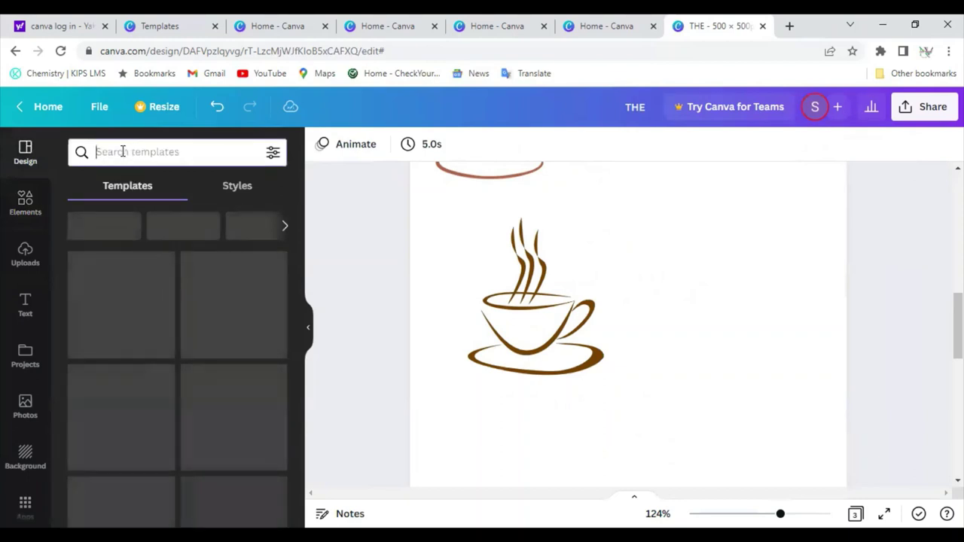
{"action": "left_click", "coordinate": [123, 151]}
{"action": "type", "text": "sh"}
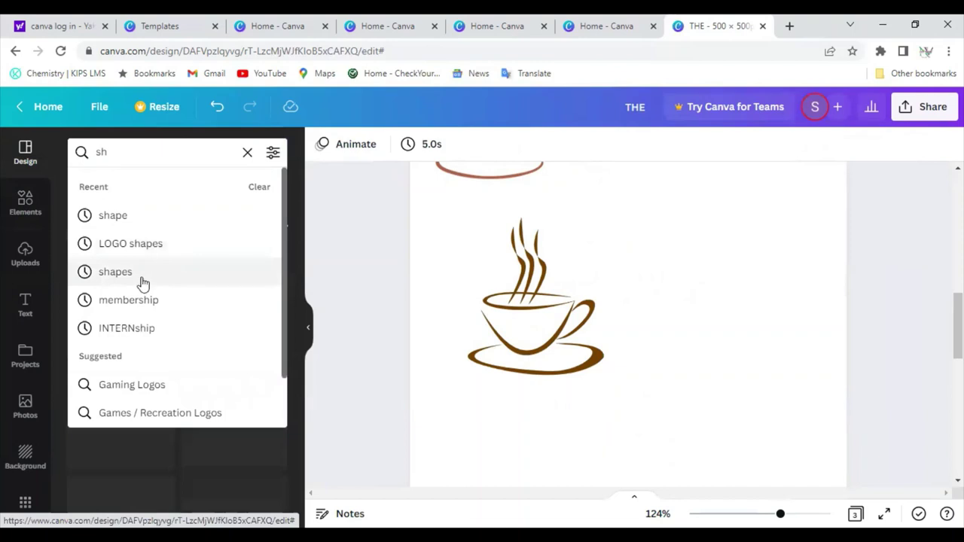
{"action": "left_click", "coordinate": [116, 272]}
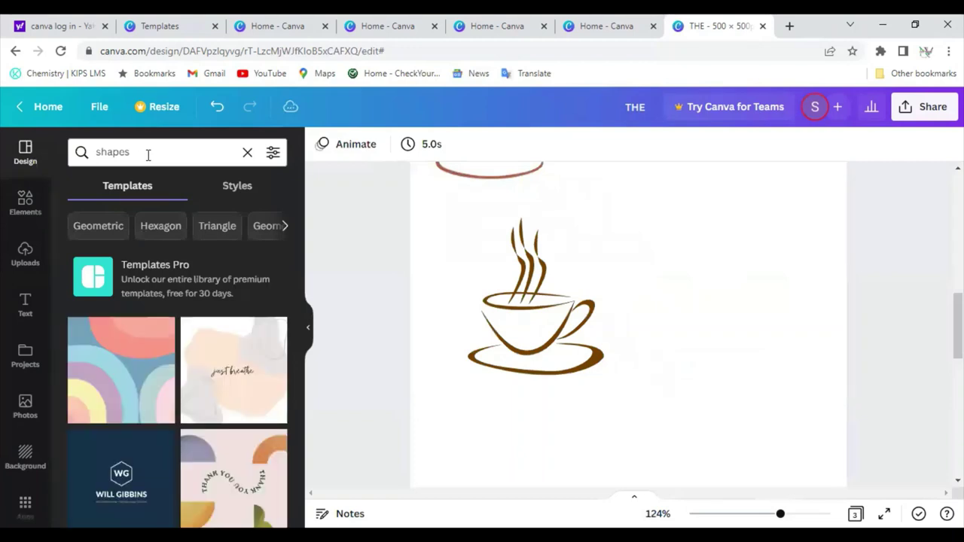
- Apply the dark blue "WG" hexagon logo template to page 3, replacing the gaming shield design
{"action": "scroll", "coordinate": [121, 369], "scroll_direction": "down", "scroll_amount": 2}
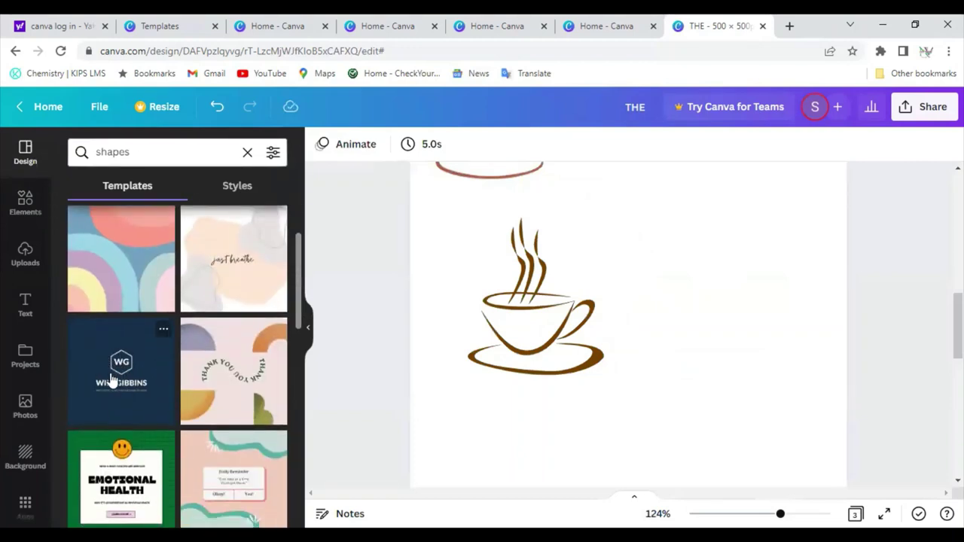
{"action": "scroll", "coordinate": [413, 345], "scroll_direction": "down", "scroll_amount": 5}
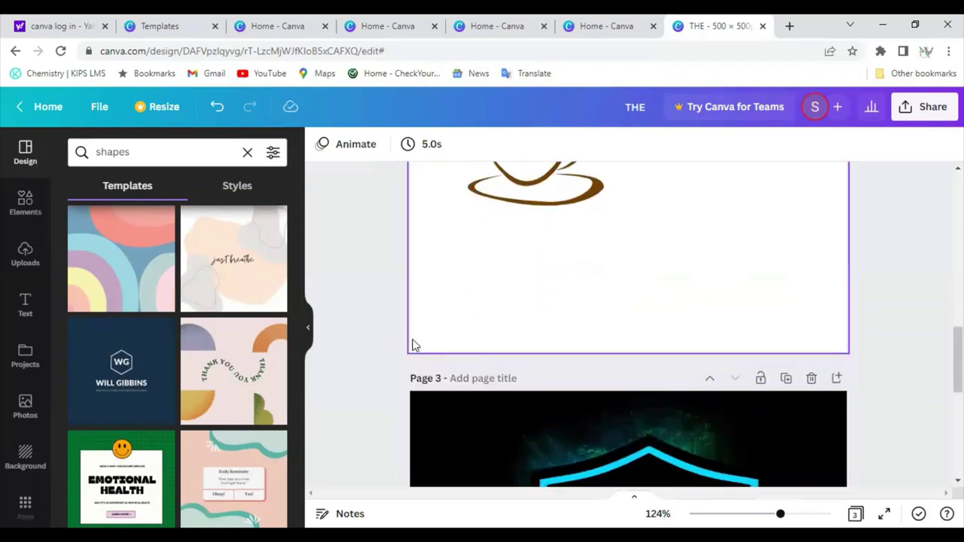
{"action": "scroll", "coordinate": [549, 360], "scroll_direction": "down", "scroll_amount": 3}
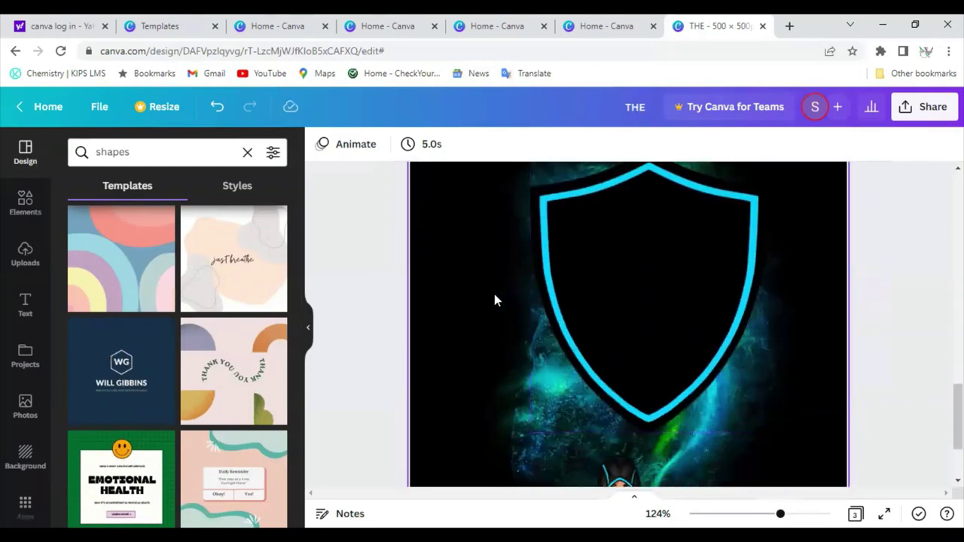
{"action": "left_click", "coordinate": [494, 299]}
{"action": "scroll", "coordinate": [495, 297], "scroll_direction": "down", "scroll_amount": 2}
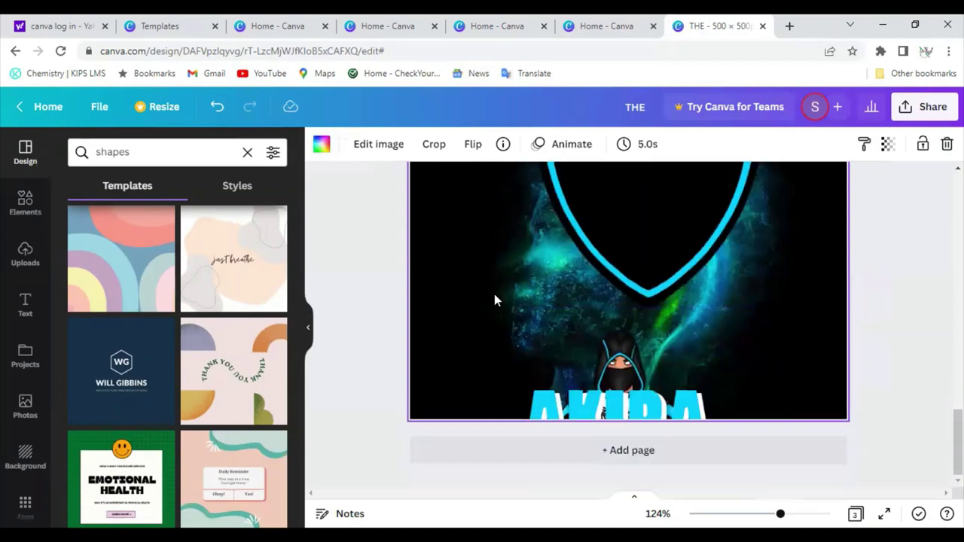
{"action": "left_click", "coordinate": [134, 360]}
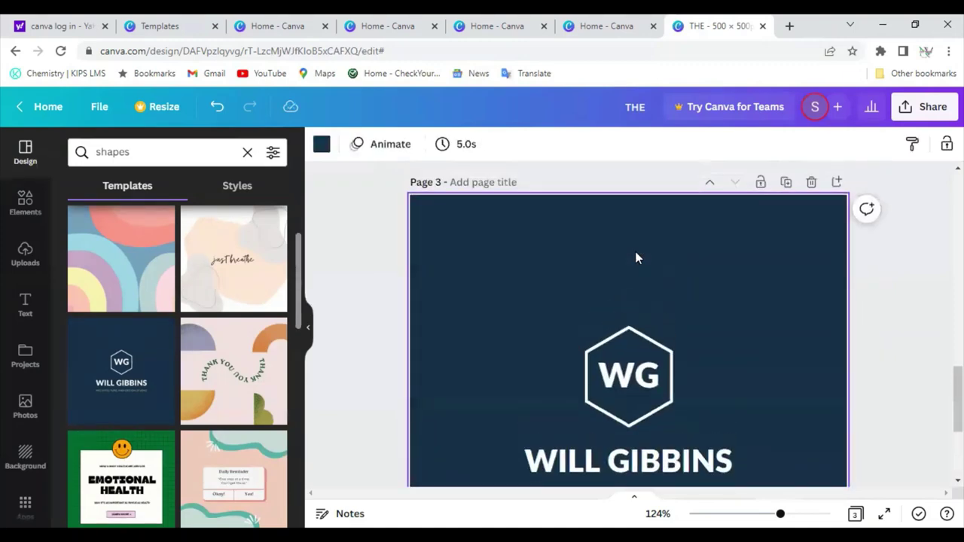
- Separate the hexagon outline on page 3 by moving the template's text down and the hexagon slightly up
{"action": "scroll", "coordinate": [704, 271], "scroll_direction": "down", "scroll_amount": 2}
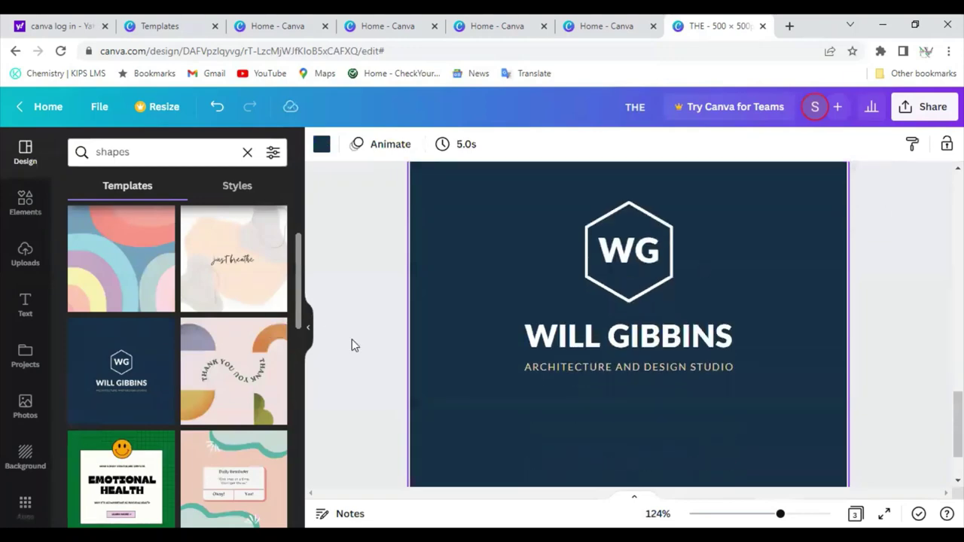
{"action": "scroll", "coordinate": [681, 347], "scroll_direction": "up", "scroll_amount": 1}
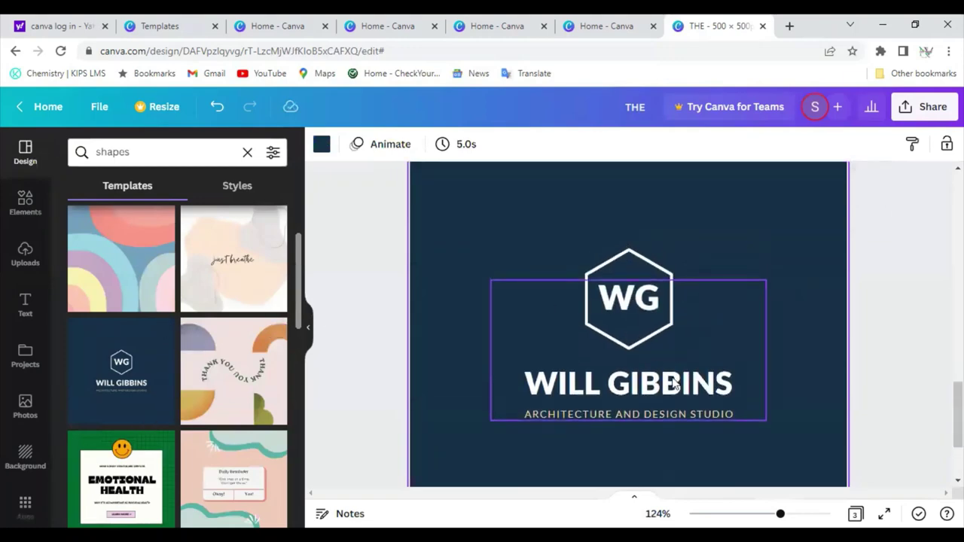
{"action": "left_click_drag", "start_coordinate": [676, 386], "coordinate": [676, 465]}
{"action": "left_click", "coordinate": [637, 263]}
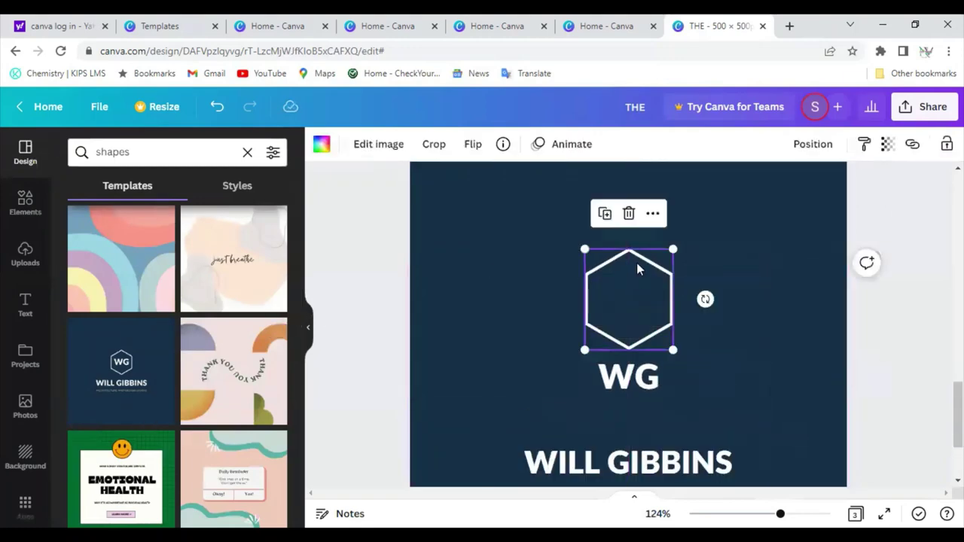
{"action": "left_click_drag", "start_coordinate": [636, 263], "coordinate": [635, 238]}
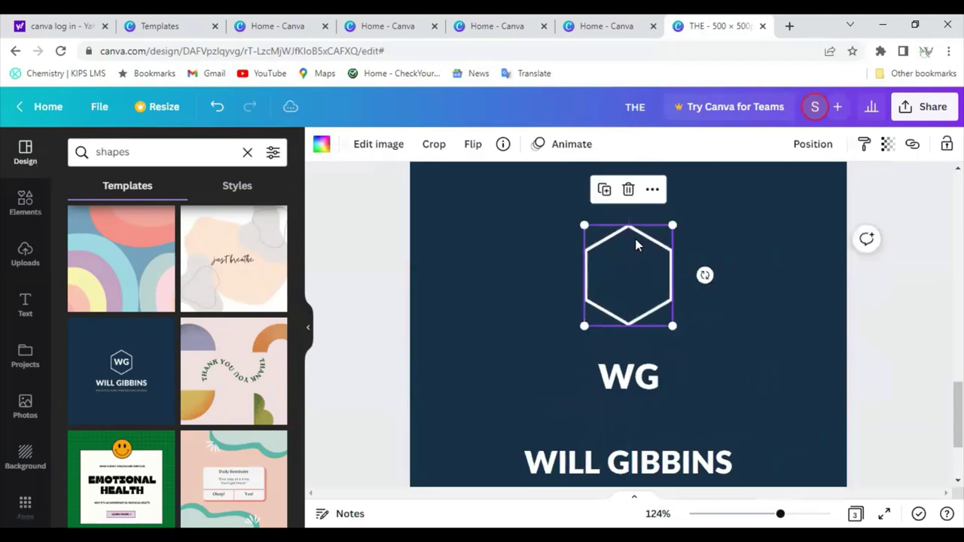
- Copy the white hexagon outline onto page 2 beside the line-art cup and recolour it with the brown document colour
{"action": "scroll", "coordinate": [635, 239], "scroll_direction": "up", "scroll_amount": 6}
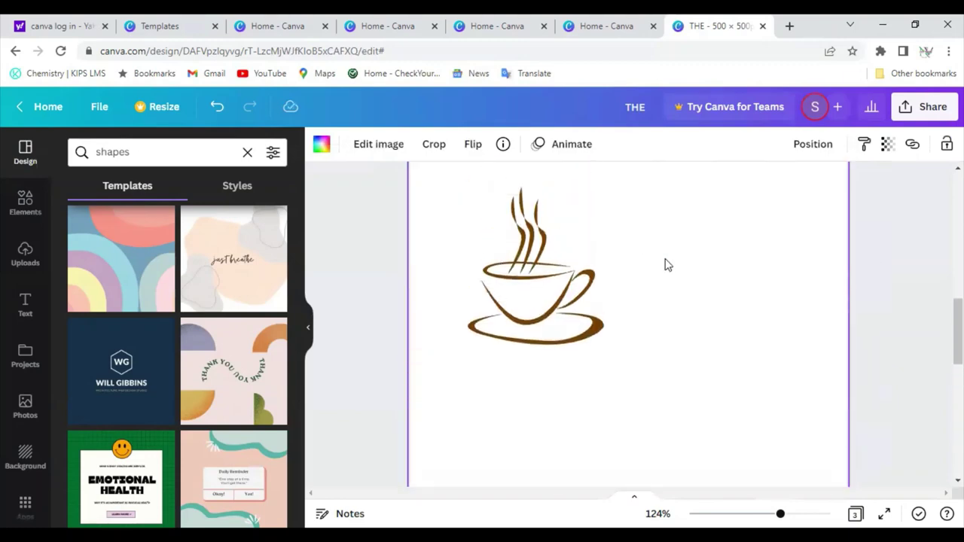
{"action": "left_click", "coordinate": [666, 264]}
{"action": "left_click", "coordinate": [668, 263]}
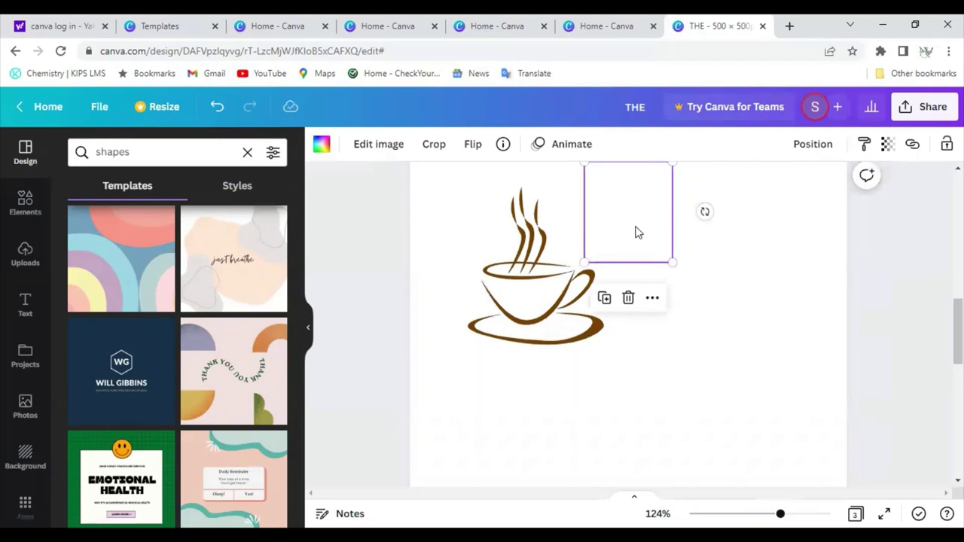
{"action": "left_click_drag", "start_coordinate": [603, 269], "coordinate": [603, 246]}
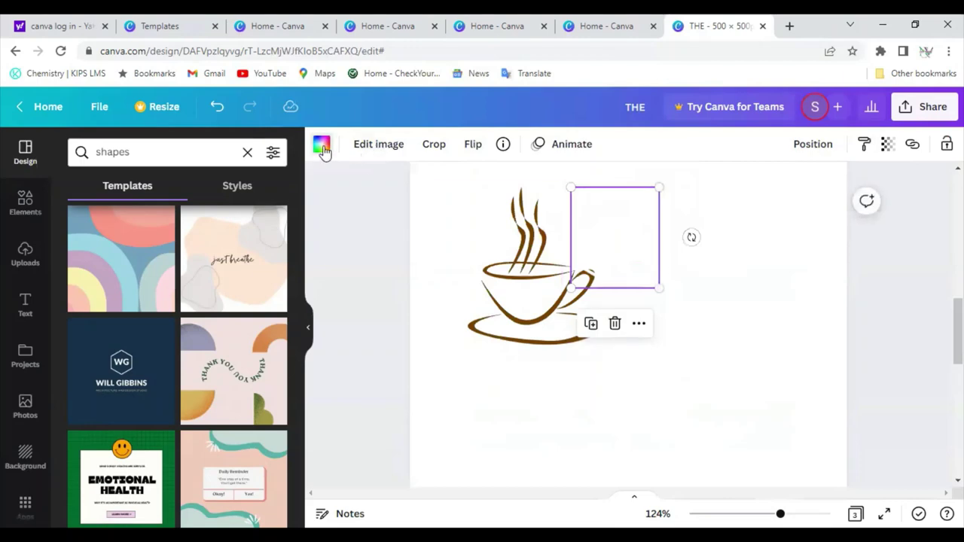
{"action": "left_click", "coordinate": [321, 146]}
{"action": "left_click", "coordinate": [272, 218]}
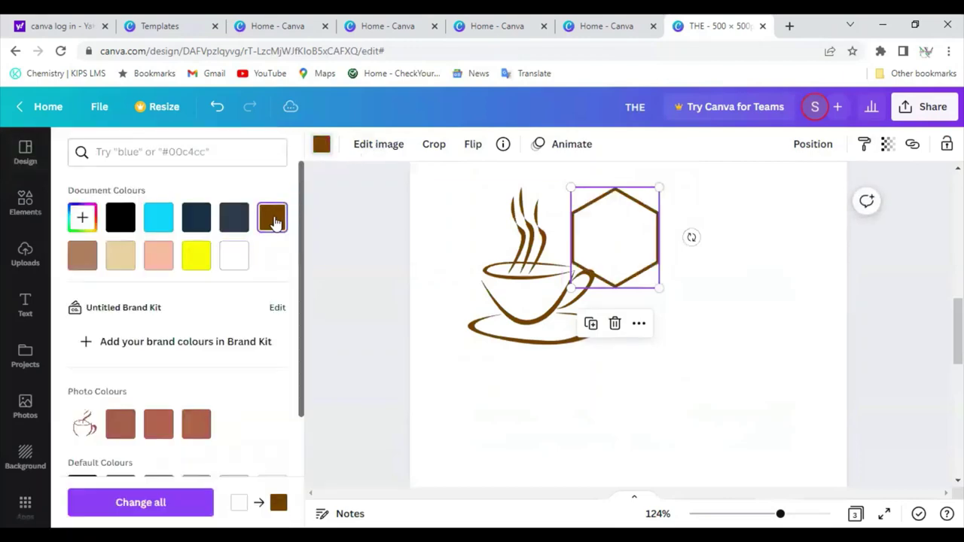
- Enlarge the brown hexagon outline and position it so that it frames the whole line-art cup and its steam
{"action": "left_click_drag", "start_coordinate": [572, 287], "coordinate": [452, 380]}
{"action": "mouse_move", "coordinate": [630, 282]}
{"action": "left_mouse_down"}
{"action": "mouse_move", "coordinate": [603, 273]}
{"action": "mouse_move", "coordinate": [611, 282]}
{"action": "left_mouse_up"}
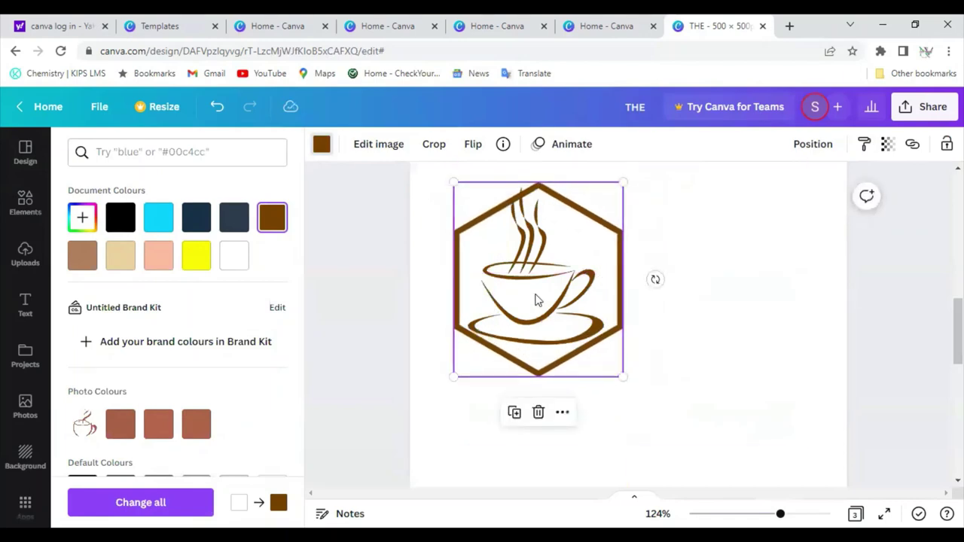
{"action": "left_click_drag", "start_coordinate": [443, 388], "coordinate": [436, 395]}
{"action": "mouse_move", "coordinate": [538, 302]}
{"action": "left_mouse_down"}
{"action": "mouse_move", "coordinate": [536, 279]}
{"action": "mouse_move", "coordinate": [542, 283]}
{"action": "left_mouse_up"}
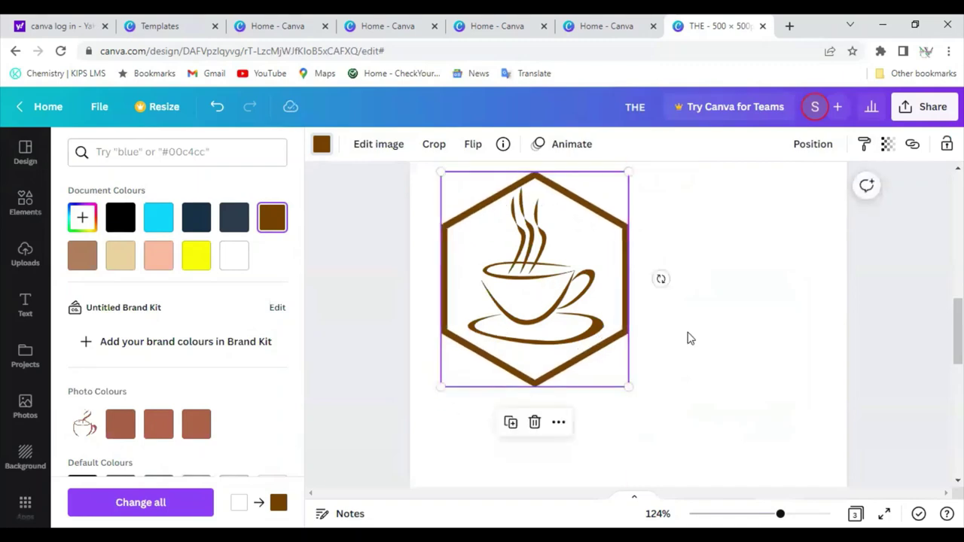
{"action": "left_click", "coordinate": [689, 339]}
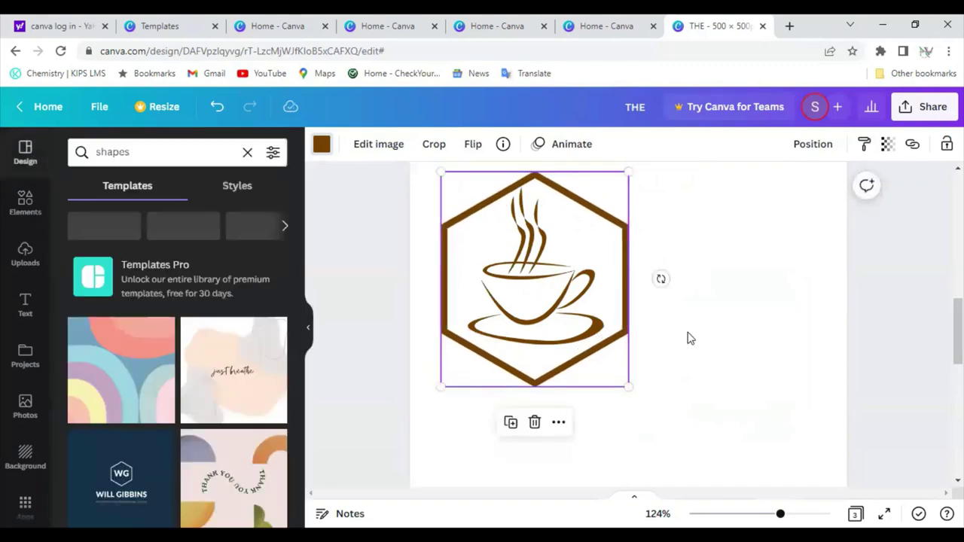
{"action": "left_click", "coordinate": [625, 307]}
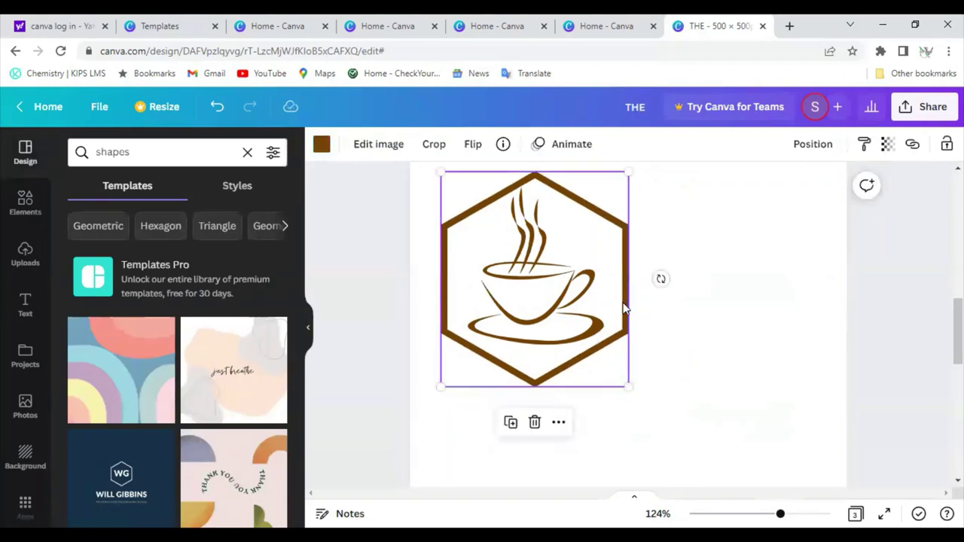
{"action": "left_click_drag", "start_coordinate": [625, 308], "coordinate": [631, 302]}
{"action": "left_click", "coordinate": [713, 347]}
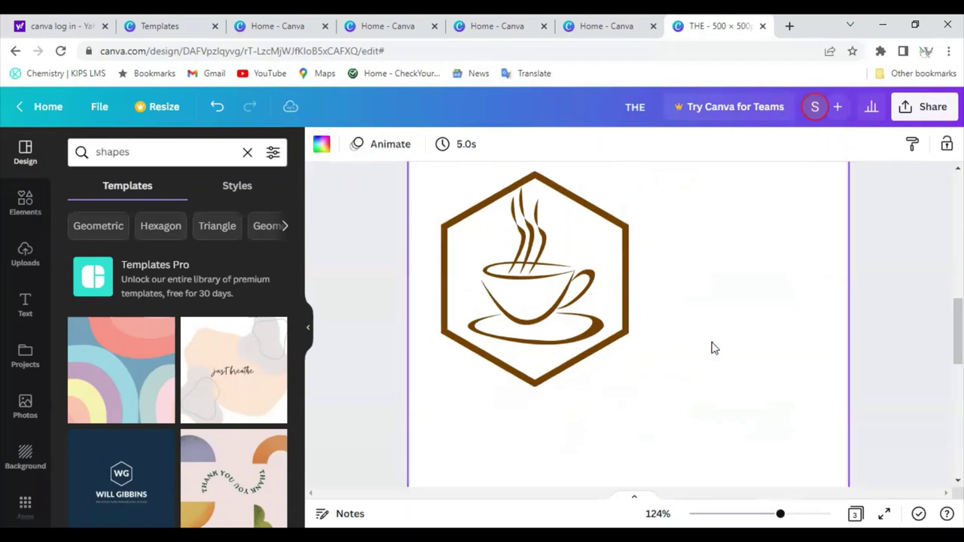
- Add a heading reading "CAFE COFFE BAR" to page 2
{"action": "left_click", "coordinate": [25, 305]}
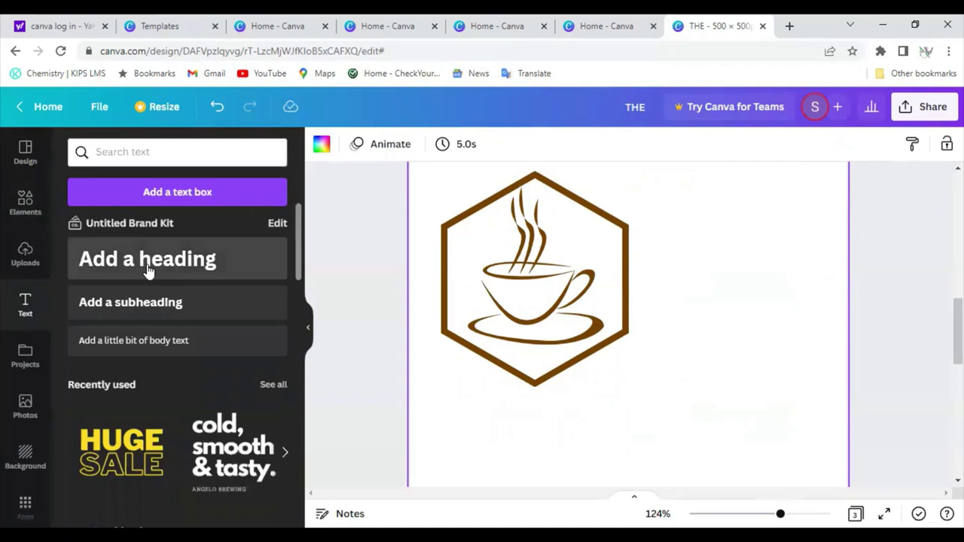
{"action": "left_click", "coordinate": [149, 271]}
{"action": "type", "text": "C"}
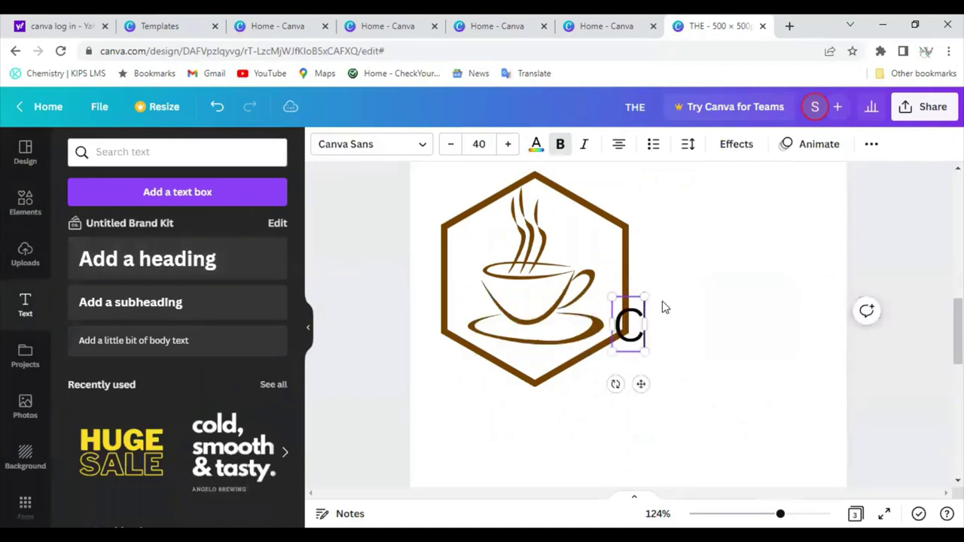
{"action": "type", "text": "AFE COFFE BAR"}
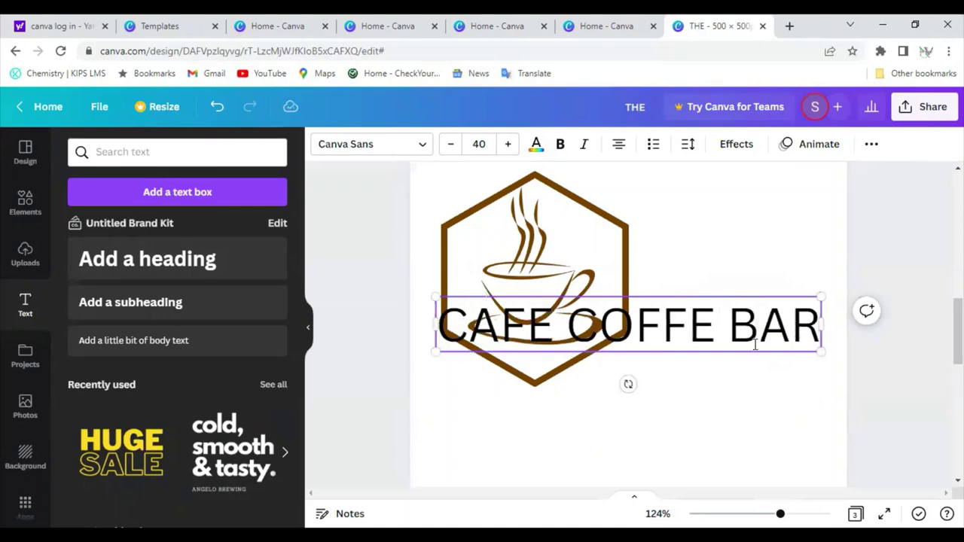
- Reduce the font size of the "CAFE COFFE BAR" heading to 36
{"action": "key", "text": "ctrl+a"}
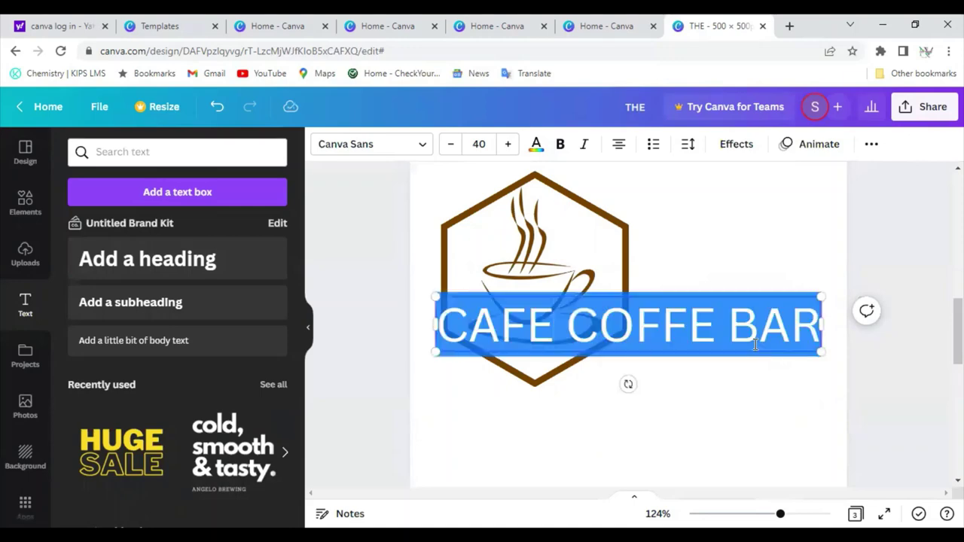
{"action": "left_click", "coordinate": [422, 147]}
{"action": "left_click", "coordinate": [448, 144]}
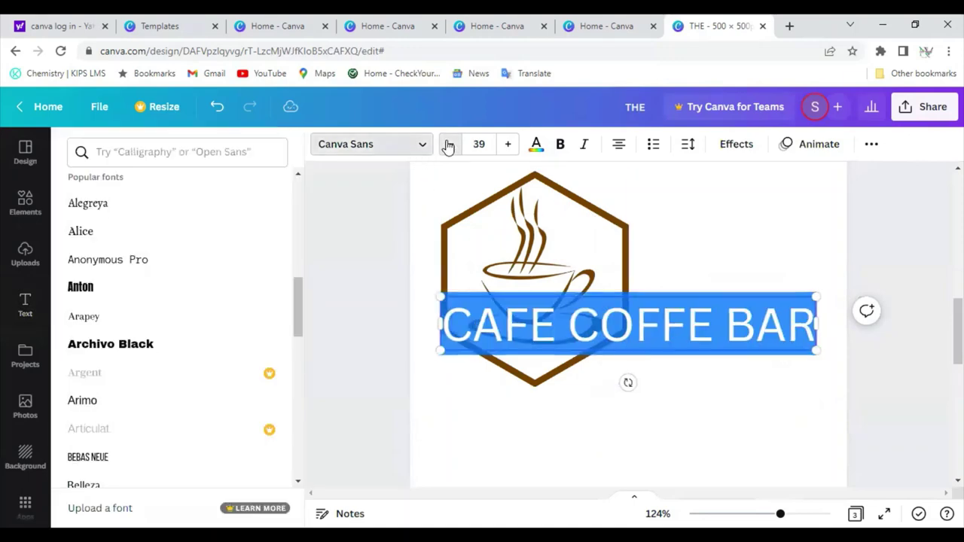
{"action": "left_click", "coordinate": [448, 145]}
{"action": "left_click", "coordinate": [447, 144]}
{"action": "left_click", "coordinate": [447, 144]}
{"action": "left_click", "coordinate": [668, 323]}
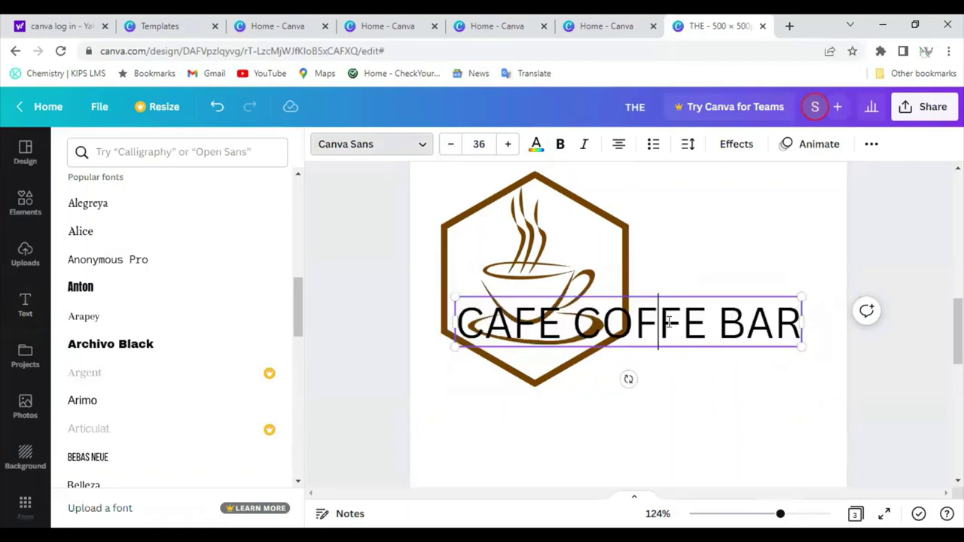
- Change the font of the whole "CAFE COFFE BAR" heading to Aprila from the recently used fonts
{"action": "key", "text": "ctrl+a"}
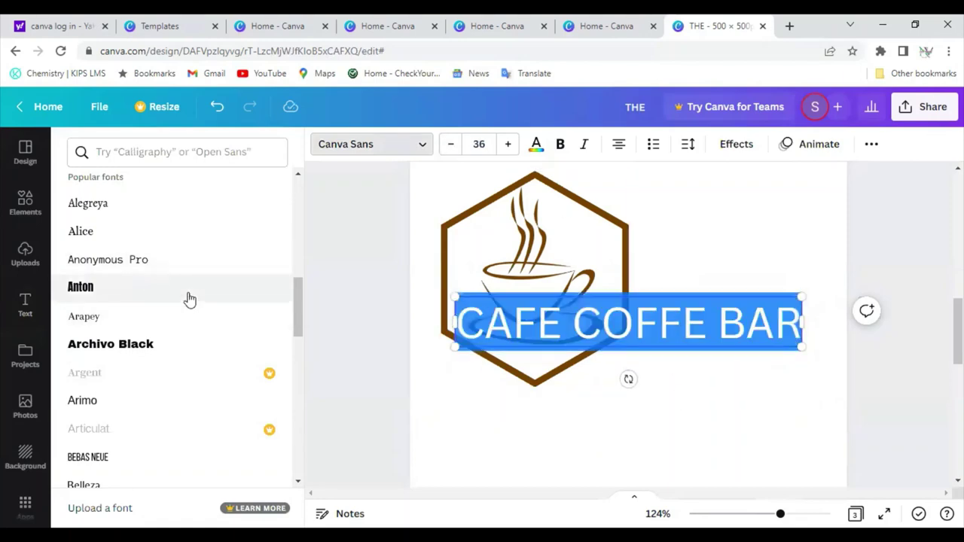
{"action": "scroll", "coordinate": [189, 299], "scroll_direction": "down", "scroll_amount": 2}
{"action": "scroll", "coordinate": [190, 299], "scroll_direction": "up", "scroll_amount": 6}
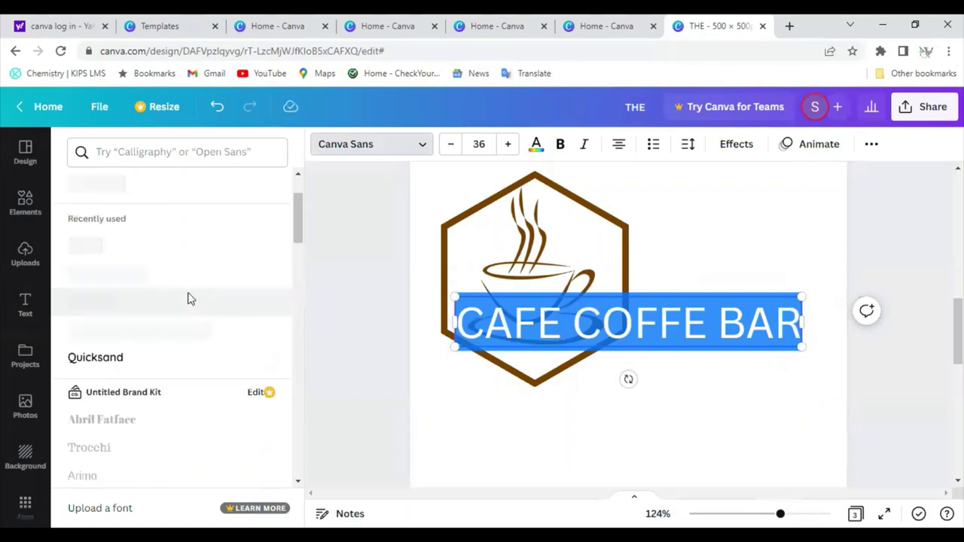
{"action": "scroll", "coordinate": [190, 299], "scroll_direction": "up", "scroll_amount": 1}
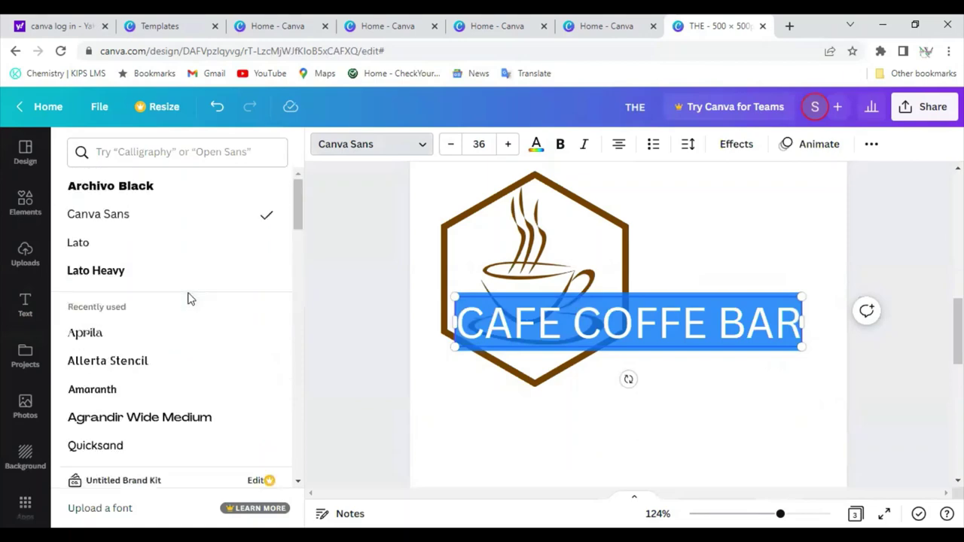
{"action": "scroll", "coordinate": [190, 299], "scroll_direction": "down", "scroll_amount": 1}
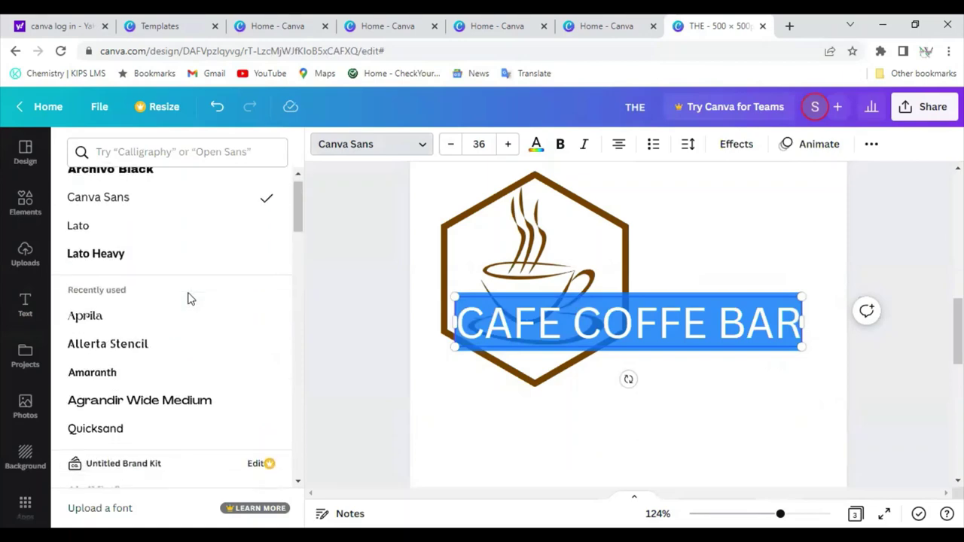
{"action": "scroll", "coordinate": [189, 300], "scroll_direction": "down", "scroll_amount": 2}
{"action": "scroll", "coordinate": [189, 300], "scroll_direction": "up", "scroll_amount": 2}
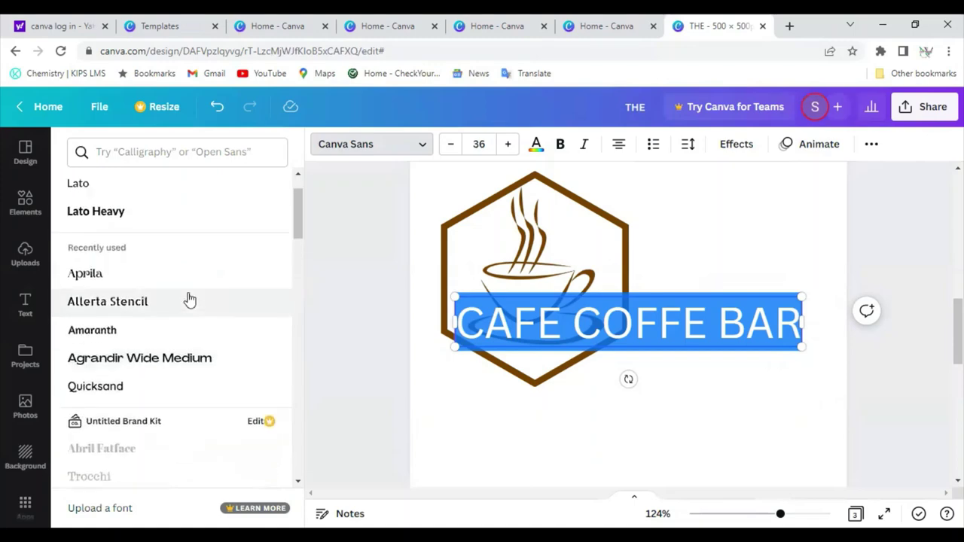
{"action": "left_click", "coordinate": [131, 280]}
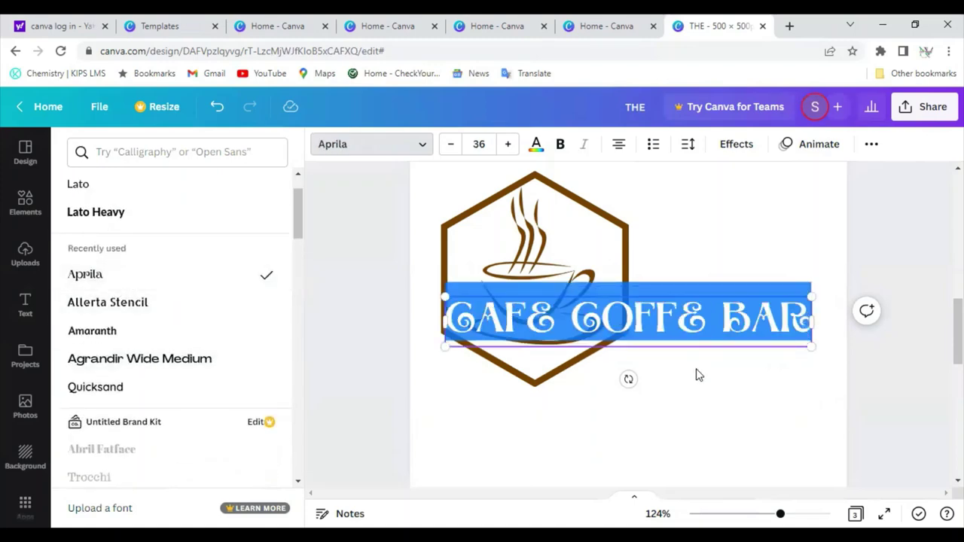
- Arrange the logo with the hexagon and cup centred on the page and the heading centred directly beneath them
{"action": "left_click", "coordinate": [642, 302]}
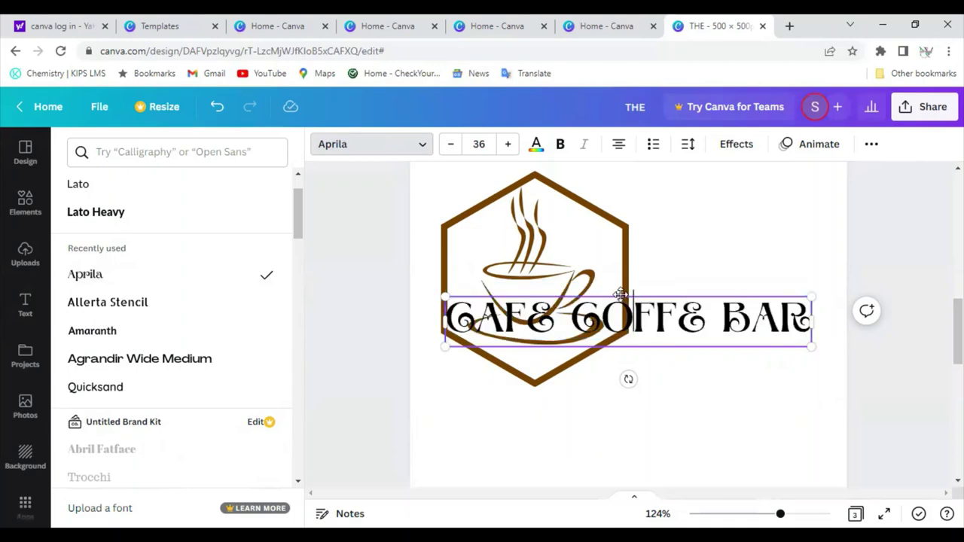
{"action": "left_click_drag", "start_coordinate": [623, 296], "coordinate": [607, 400]}
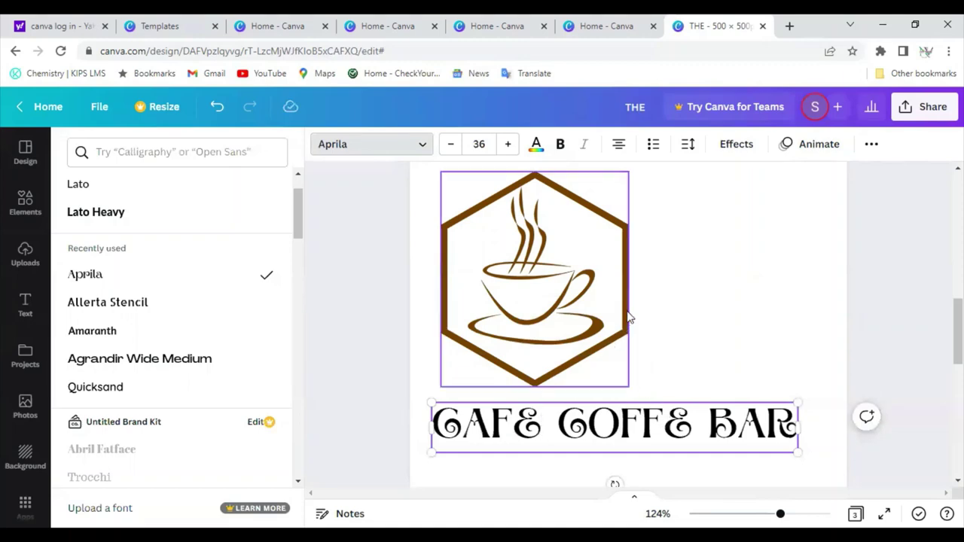
{"action": "left_click_drag", "start_coordinate": [697, 307], "coordinate": [700, 306]}
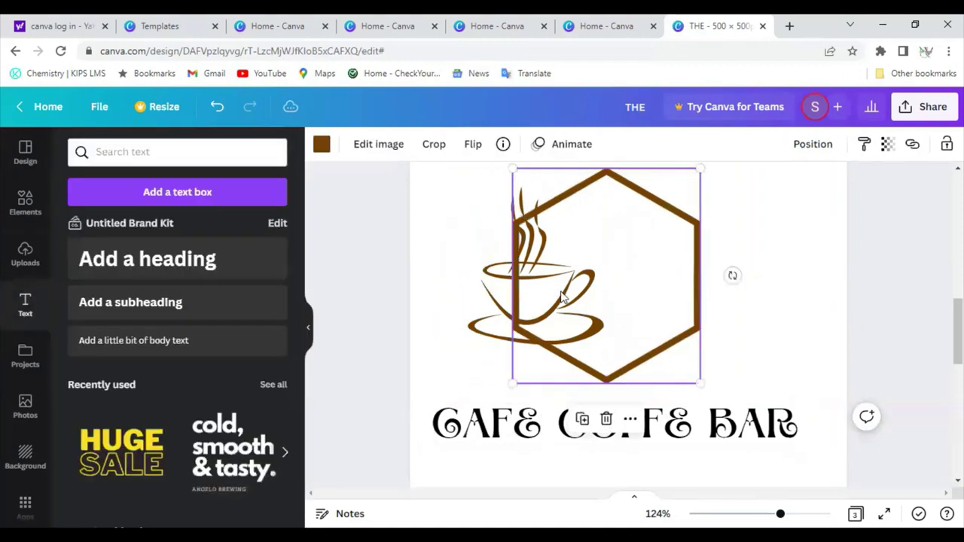
{"action": "left_click_drag", "start_coordinate": [497, 296], "coordinate": [593, 276]}
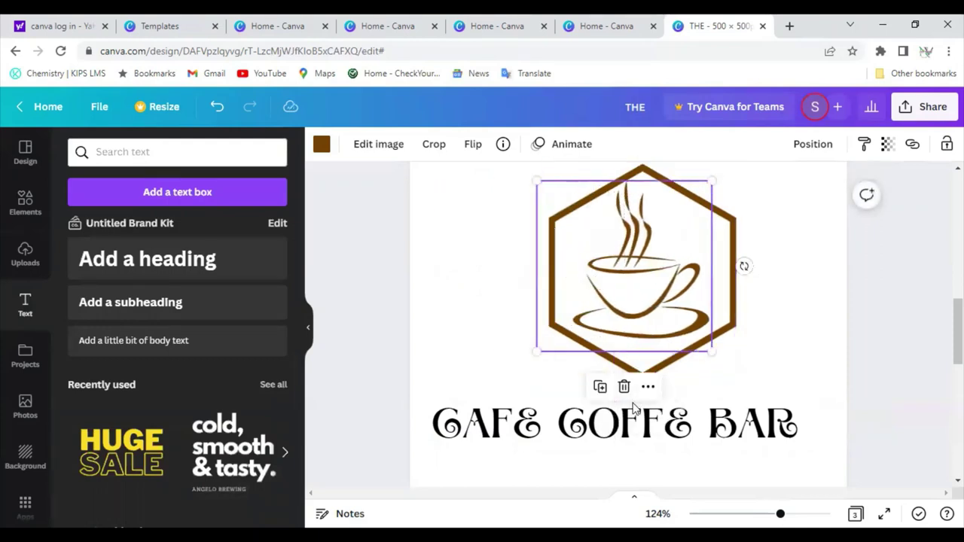
{"action": "left_click_drag", "start_coordinate": [641, 419], "coordinate": [664, 399]}
{"action": "left_click", "coordinate": [667, 407]}
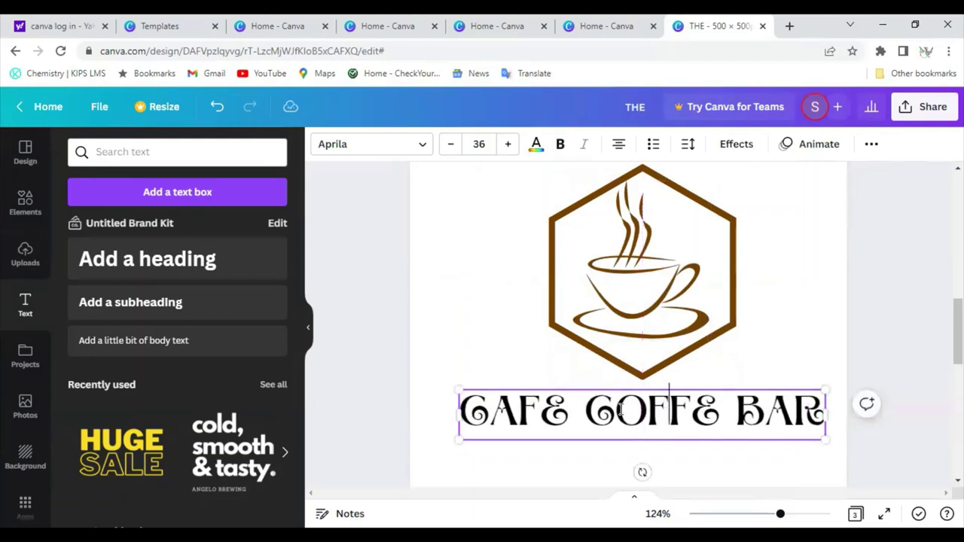
- Recolour the words "CAFE" and "BAR" in the heading with the brown document colour, leaving "COFFE" black
{"action": "left_click_drag", "start_coordinate": [569, 407], "coordinate": [552, 407]}
{"action": "left_click", "coordinate": [581, 411]}
{"action": "left_click_drag", "start_coordinate": [566, 411], "coordinate": [473, 411]}
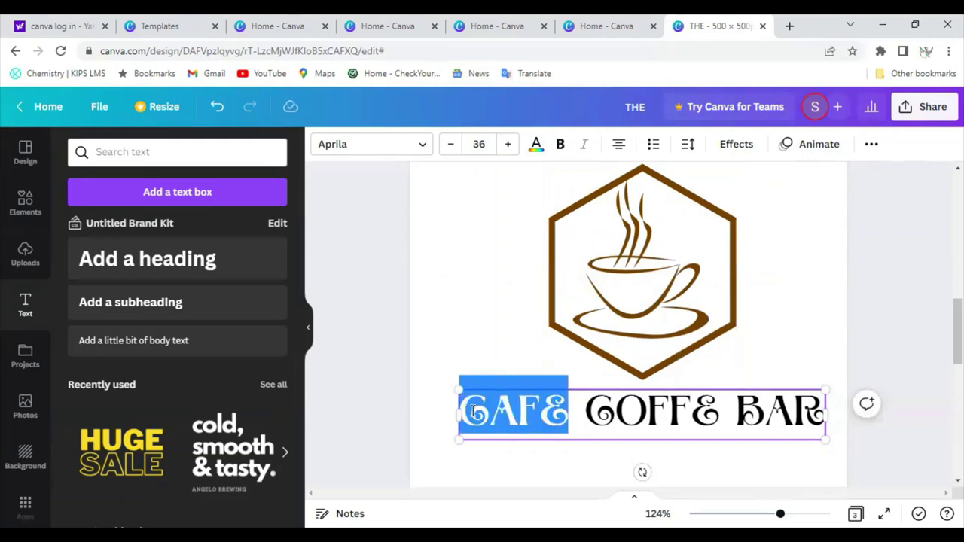
{"action": "left_click", "coordinate": [535, 146]}
{"action": "left_click", "coordinate": [275, 218]}
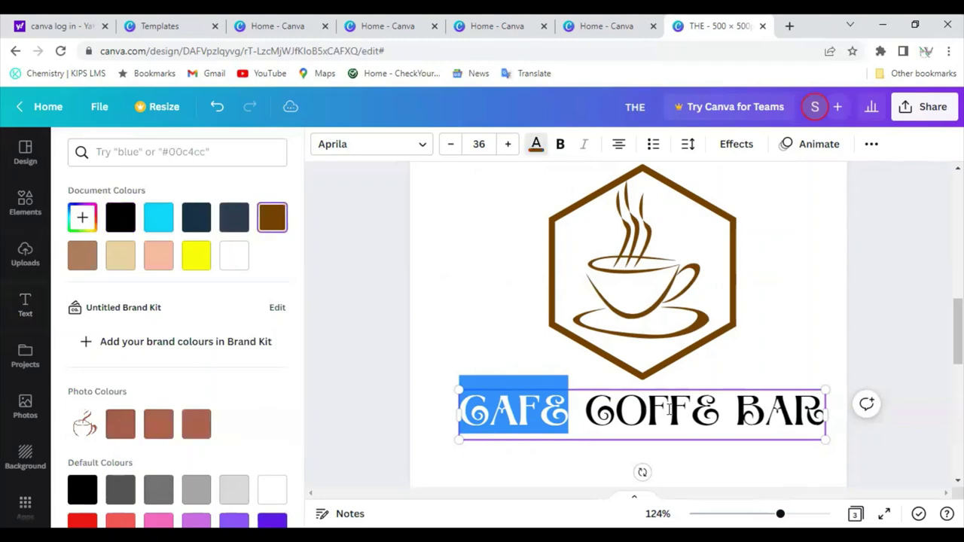
{"action": "left_click", "coordinate": [670, 407]}
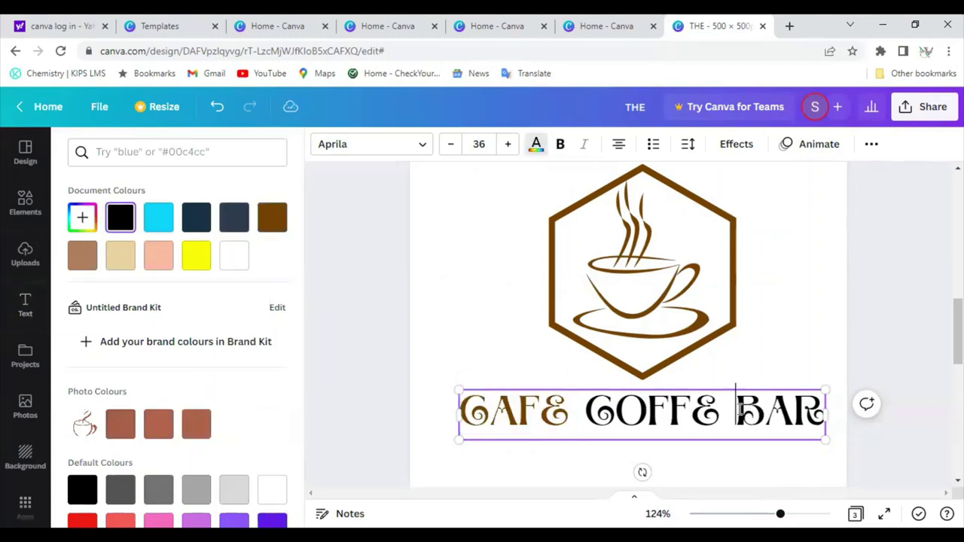
{"action": "left_click_drag", "start_coordinate": [740, 409], "coordinate": [818, 408]}
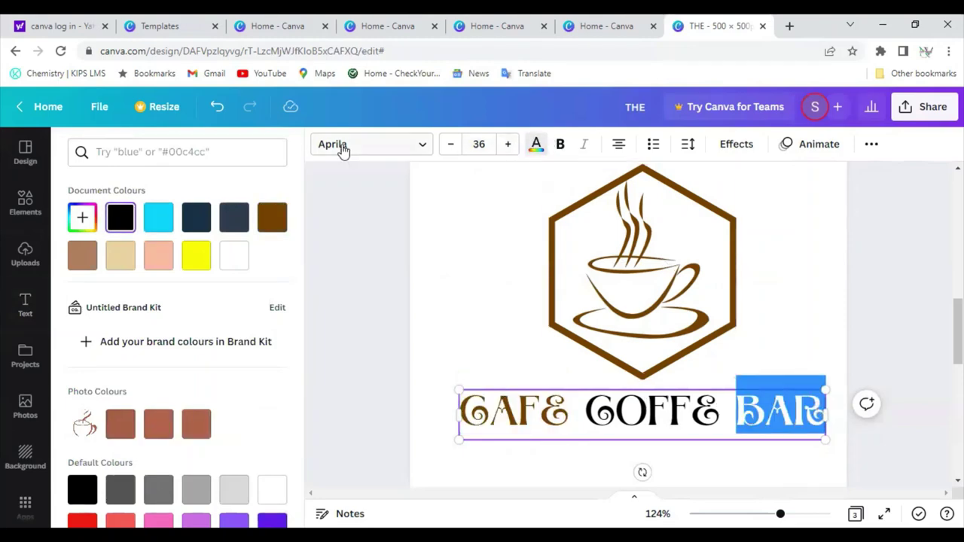
{"action": "left_click", "coordinate": [272, 220]}
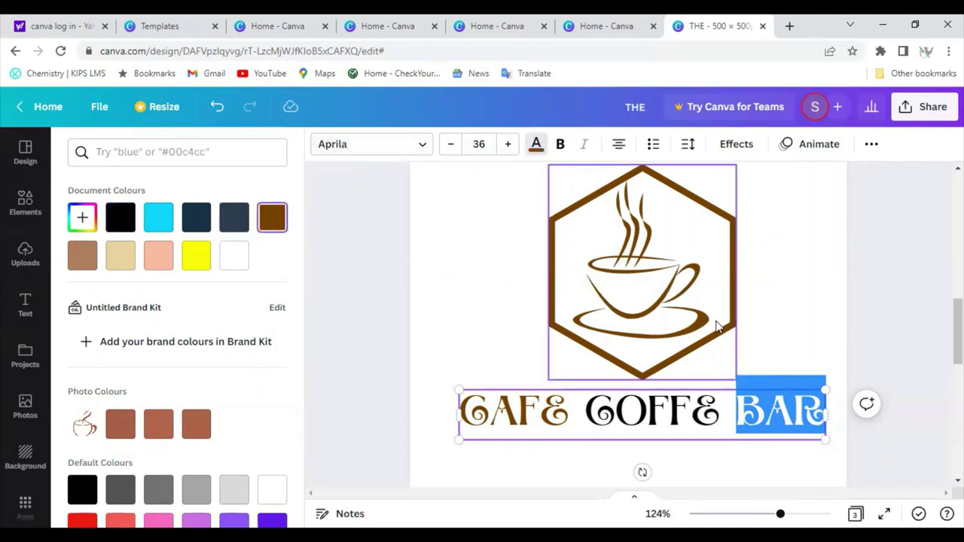
{"action": "key", "text": "Escape"}
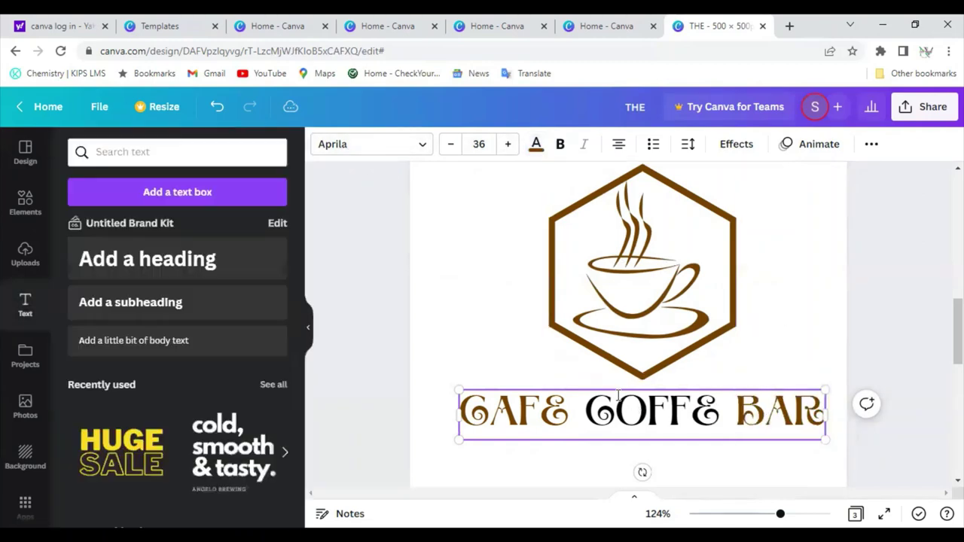
- Shrink the heading to font size 28.4 and centre it under the hexagon
{"action": "left_click_drag", "start_coordinate": [459, 439], "coordinate": [537, 429]}
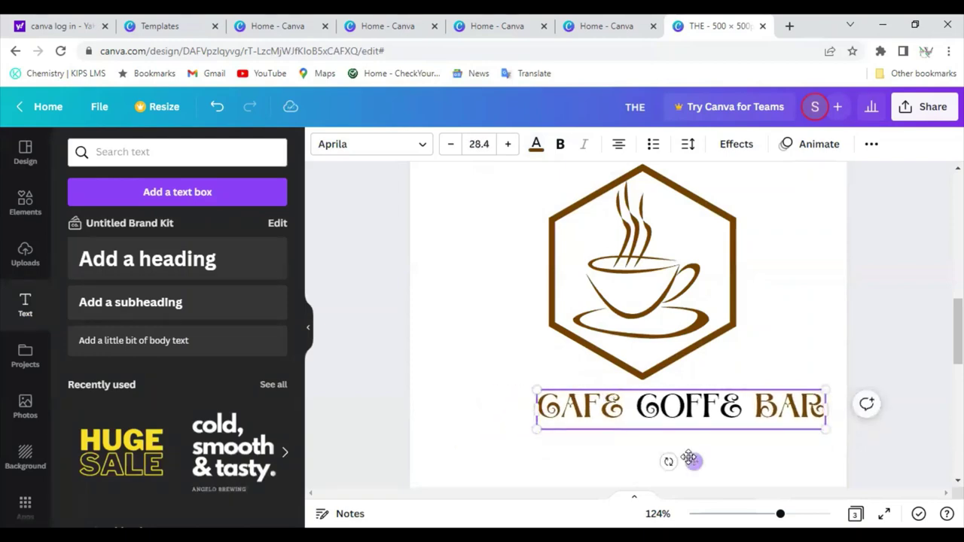
{"action": "left_click_drag", "start_coordinate": [694, 461], "coordinate": [650, 458]}
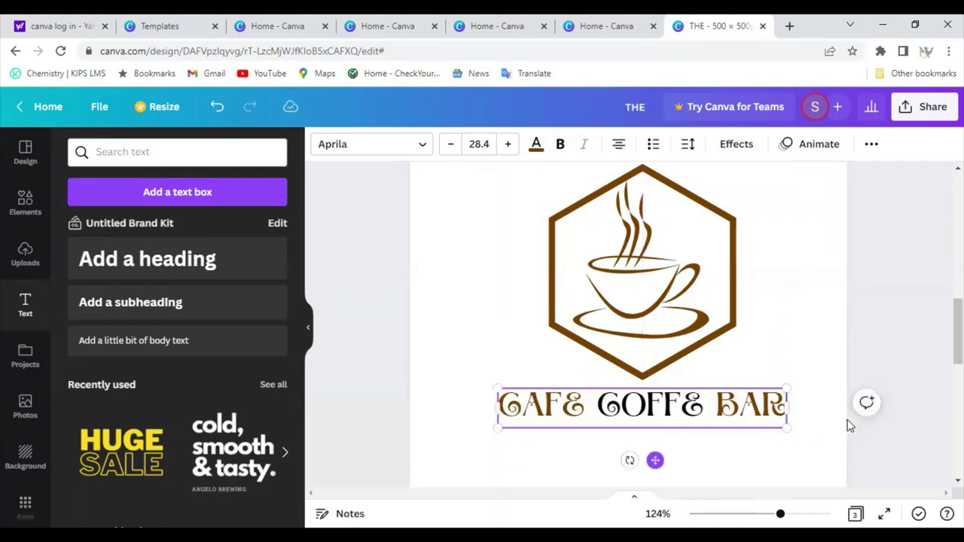
{"action": "left_click", "coordinate": [895, 329]}
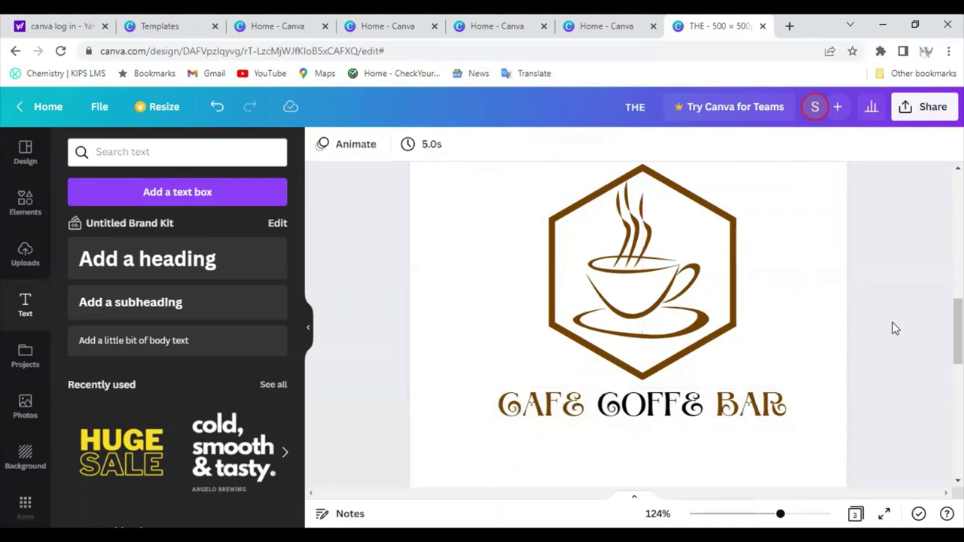
{"action": "scroll", "coordinate": [895, 329], "scroll_direction": "up", "scroll_amount": 5}
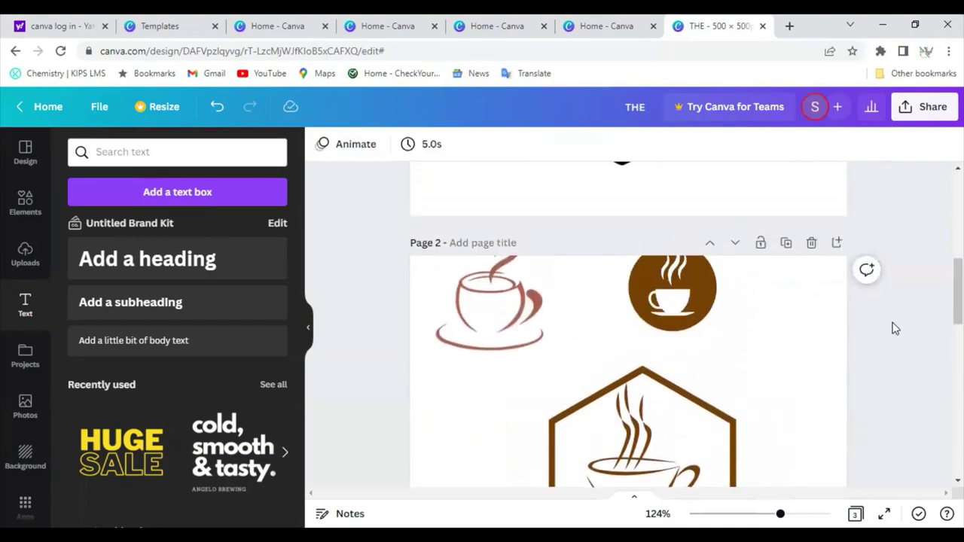
{"action": "scroll", "coordinate": [895, 328], "scroll_direction": "down", "scroll_amount": 3}
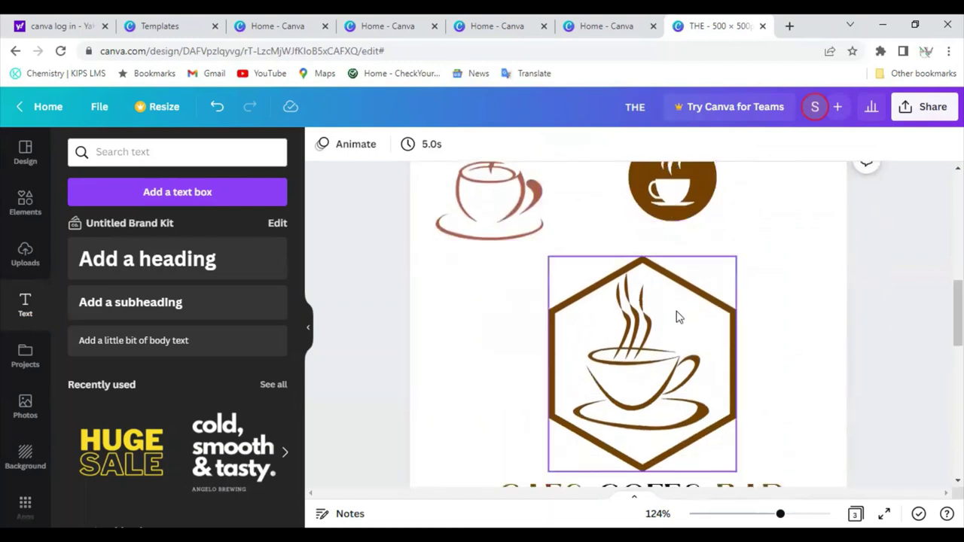
{"action": "scroll", "coordinate": [677, 317], "scroll_direction": "down", "scroll_amount": 2}
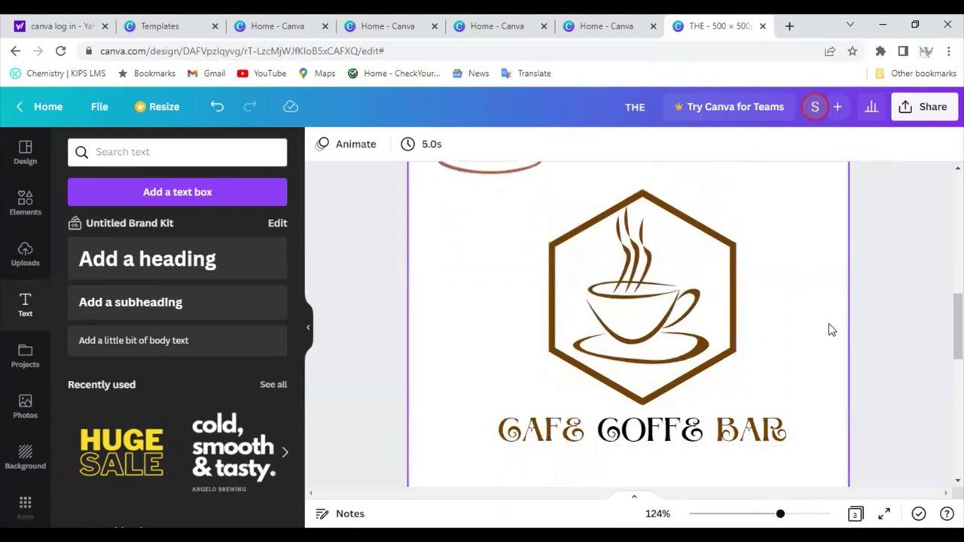
{"action": "scroll", "coordinate": [831, 329], "scroll_direction": "down", "scroll_amount": 1}
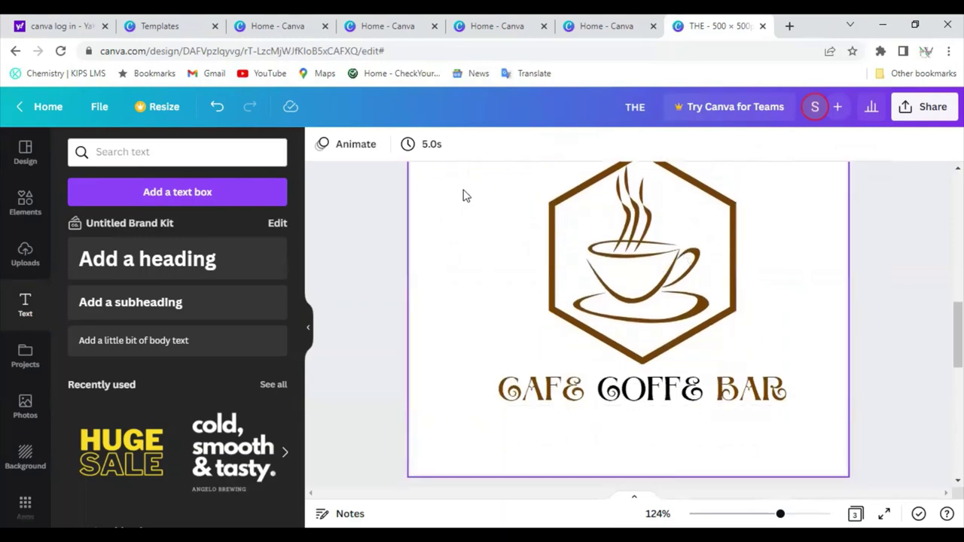
{"action": "left_click_drag", "start_coordinate": [487, 200], "coordinate": [791, 388]}
{"action": "left_click", "coordinate": [852, 311]}
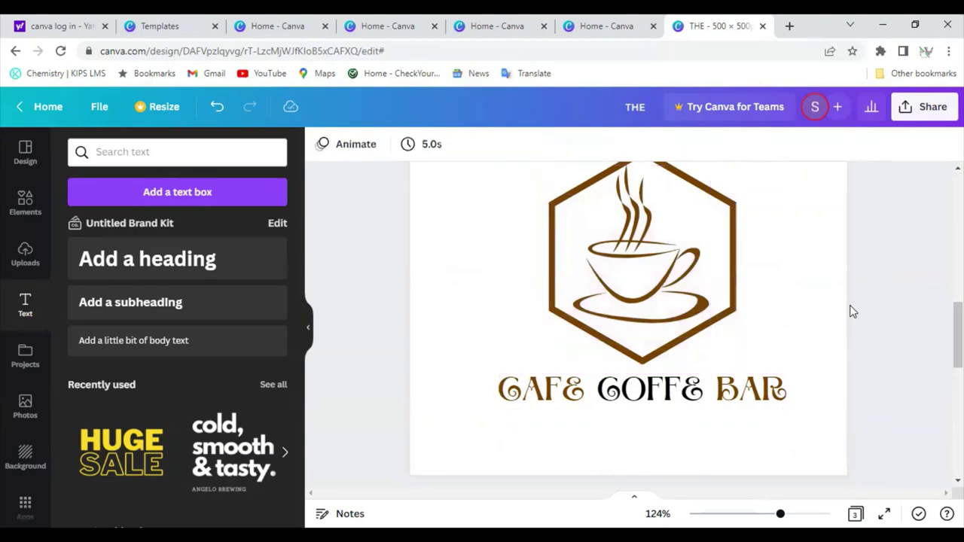
- Rearrange the logo with the hexagon and cup near the page's left edge and the heading beside them on the right
{"action": "left_click_drag", "start_coordinate": [563, 272], "coordinate": [435, 274]}
{"action": "left_click_drag", "start_coordinate": [671, 288], "coordinate": [544, 298]}
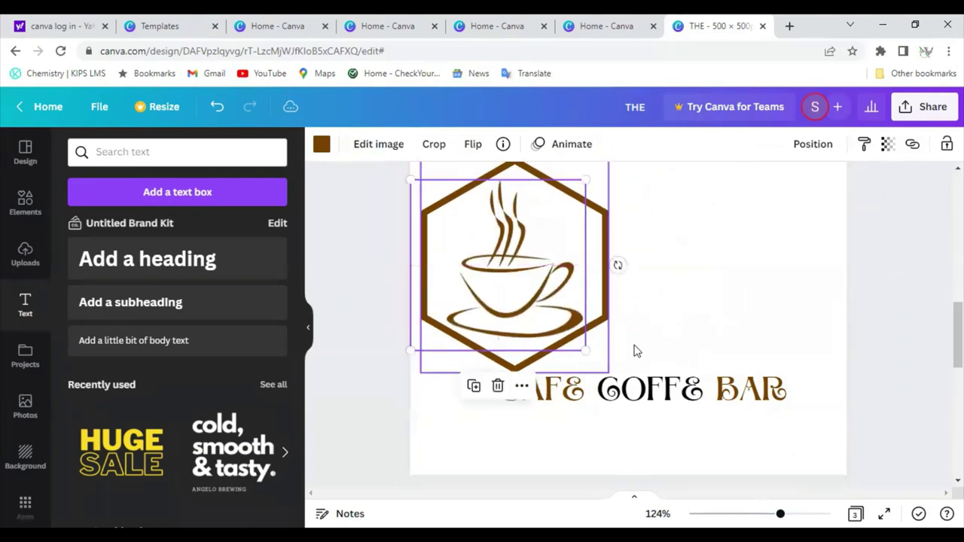
{"action": "left_click_drag", "start_coordinate": [640, 382], "coordinate": [752, 246]}
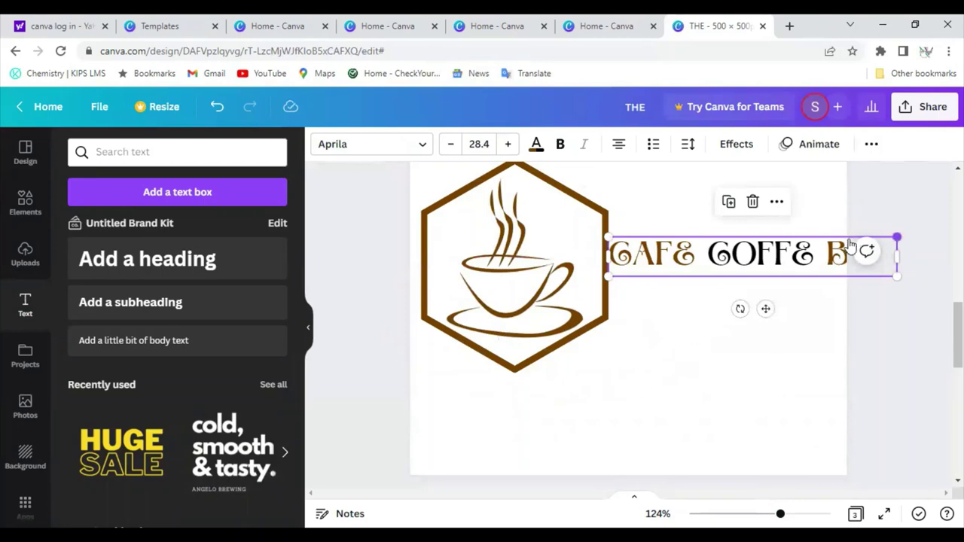
- Shrink the heading to font size 23.4 so it fits between the hexagon and the page edge, and raise it slightly
{"action": "mouse_move", "coordinate": [849, 241]}
{"action": "left_mouse_down"}
{"action": "mouse_move", "coordinate": [837, 244]}
{"action": "mouse_move", "coordinate": [847, 245]}
{"action": "left_mouse_up"}
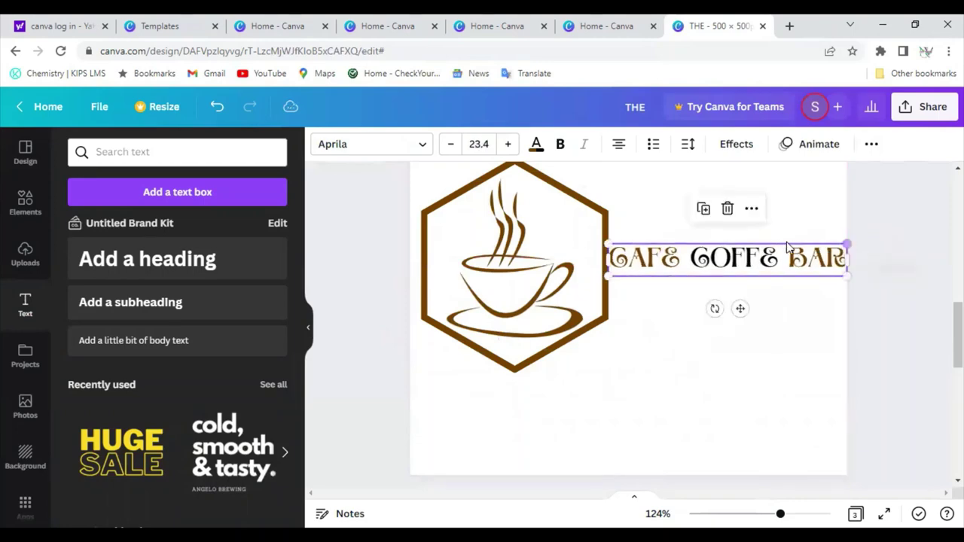
{"action": "left_click_drag", "start_coordinate": [740, 309], "coordinate": [739, 280]}
{"action": "left_click", "coordinate": [789, 230]}
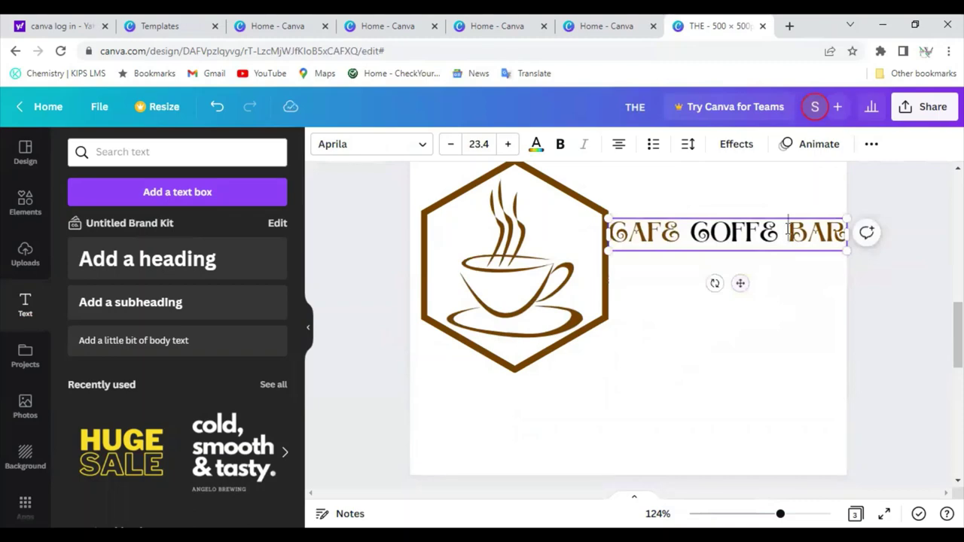
- Try to break the heading so that "BAR" sits on its own second line
{"action": "key", "text": "Return"}
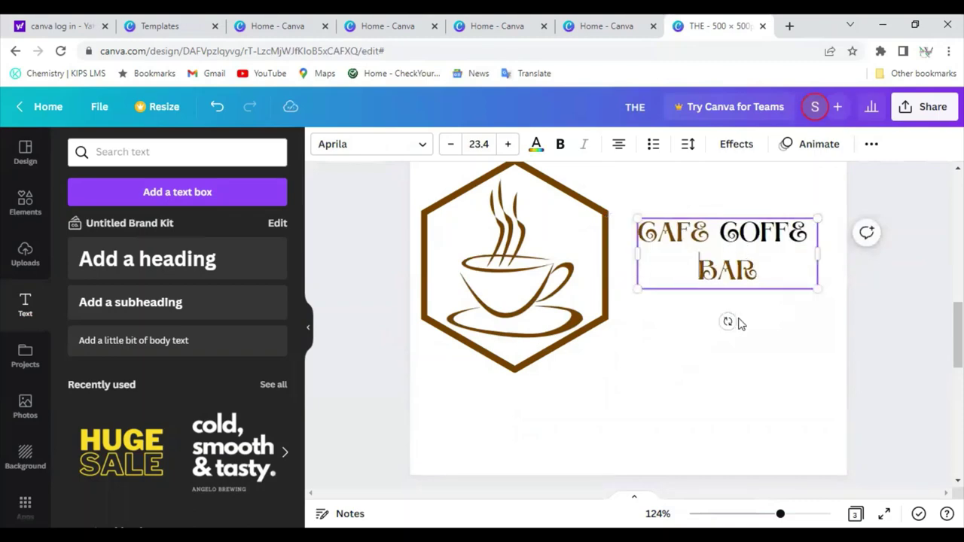
{"action": "left_click", "coordinate": [749, 289]}
{"action": "left_click", "coordinate": [863, 300]}
{"action": "left_click", "coordinate": [713, 249]}
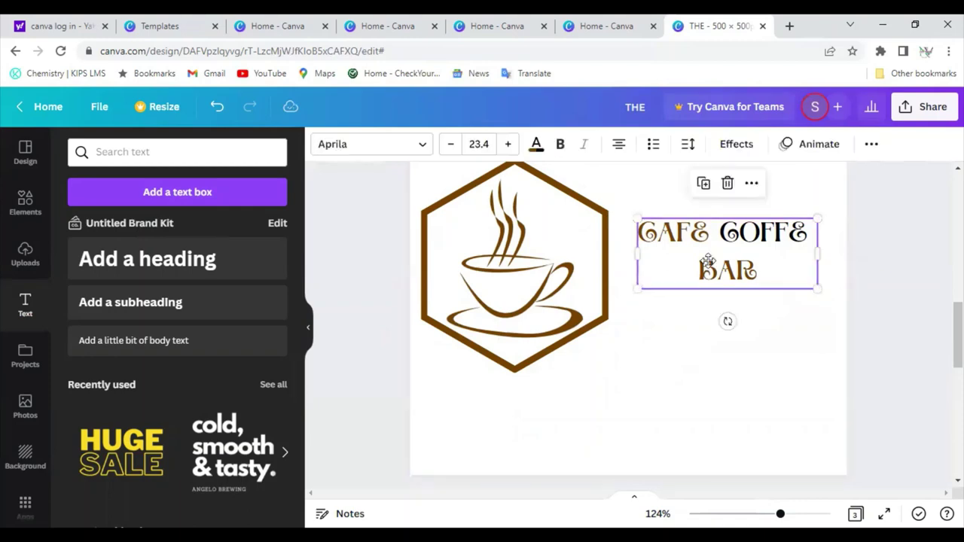
- Shrink the single-line "CAFE COFFE BAR" heading to font size 21.8 and fit it between the hexagon and the page edge
{"action": "left_click_drag", "start_coordinate": [713, 249], "coordinate": [704, 261]}
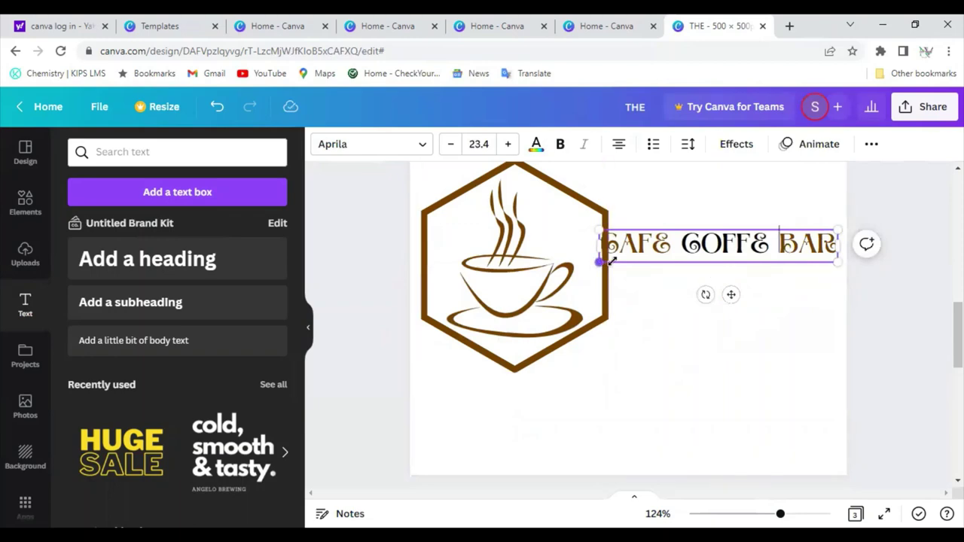
{"action": "left_click_drag", "start_coordinate": [601, 261], "coordinate": [616, 261]}
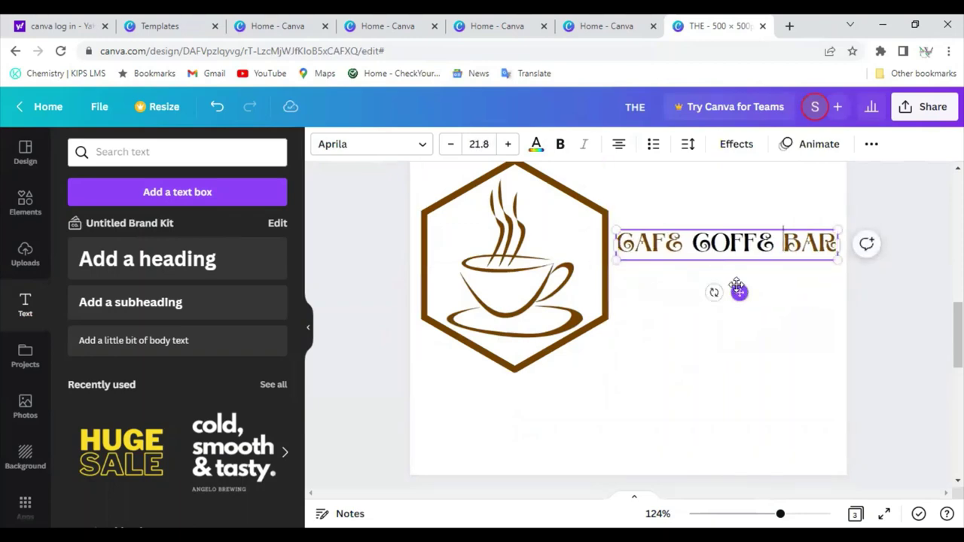
{"action": "left_click_drag", "start_coordinate": [737, 289], "coordinate": [738, 280]}
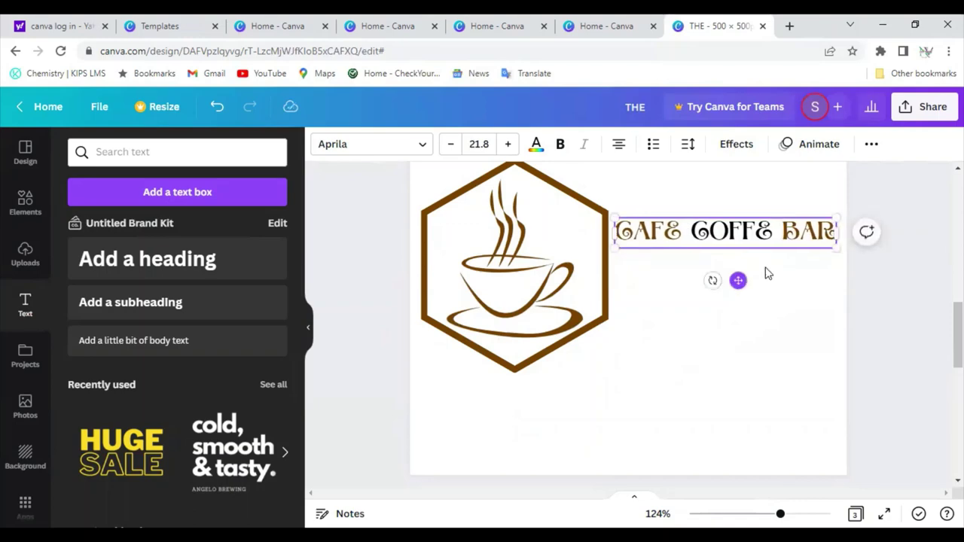
- Add a second line reading "COFFEE IS LOVE" below "CAFE COFFE BAR" in the same text box
{"action": "double_click", "coordinate": [831, 233]}
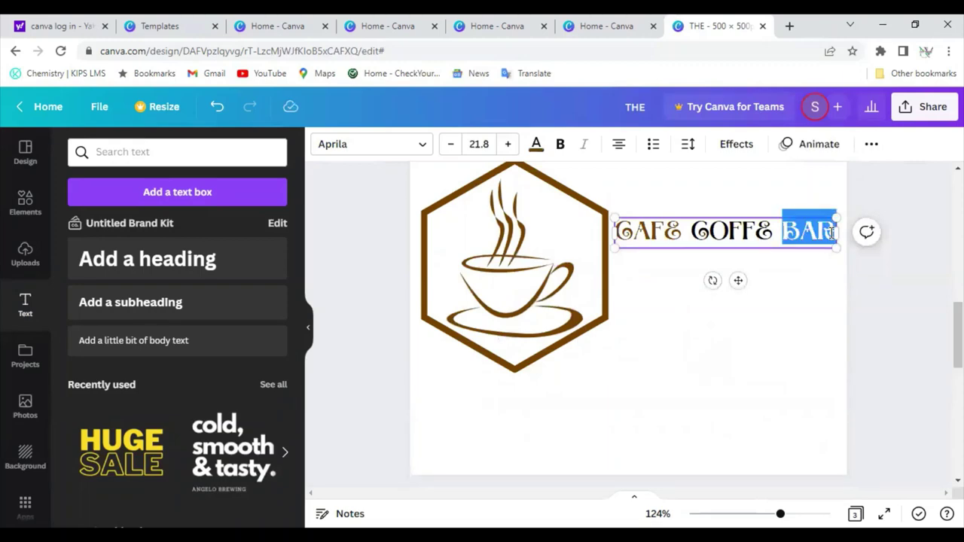
{"action": "left_click", "coordinate": [831, 233]}
{"action": "key", "text": "Return"}
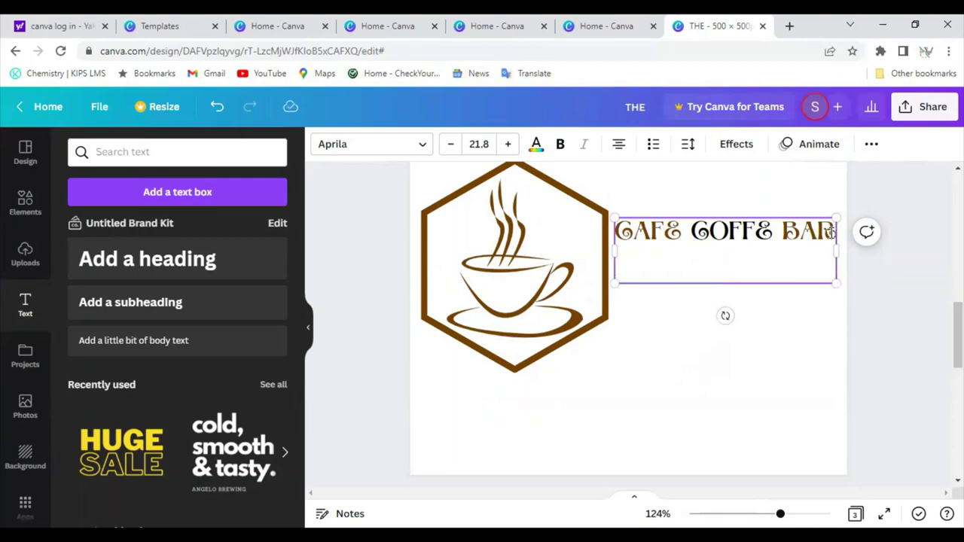
{"action": "key", "text": "Return"}
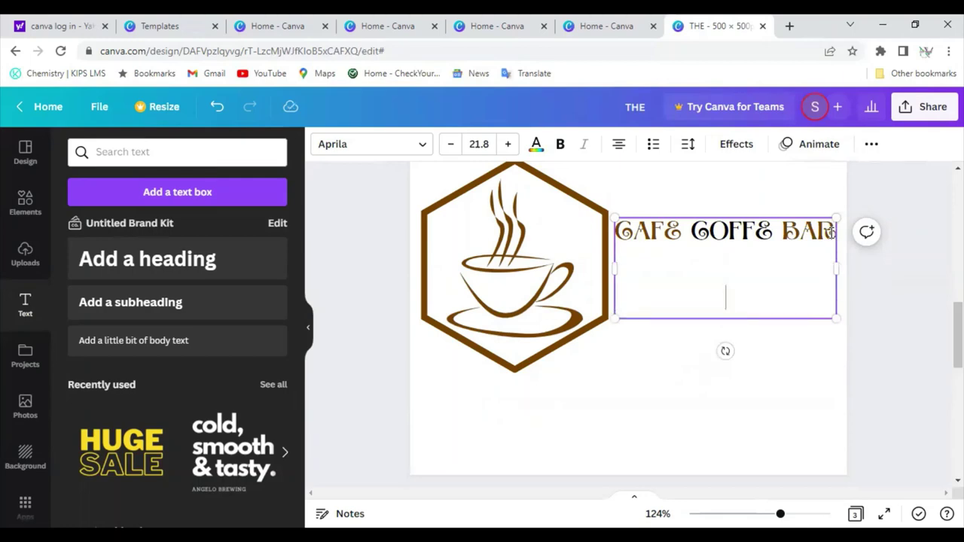
{"action": "key", "text": "BackSpace"}
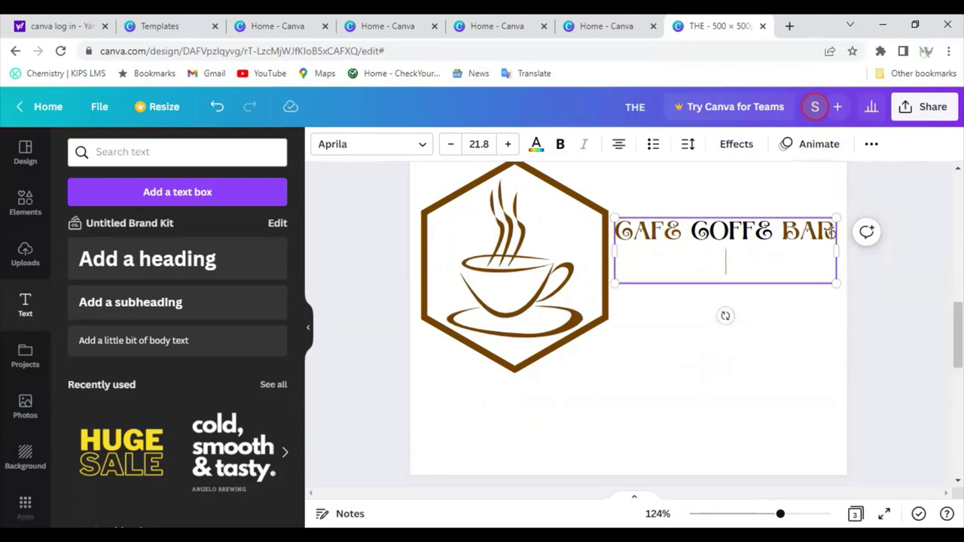
{"action": "type", "text": "COFFE"}
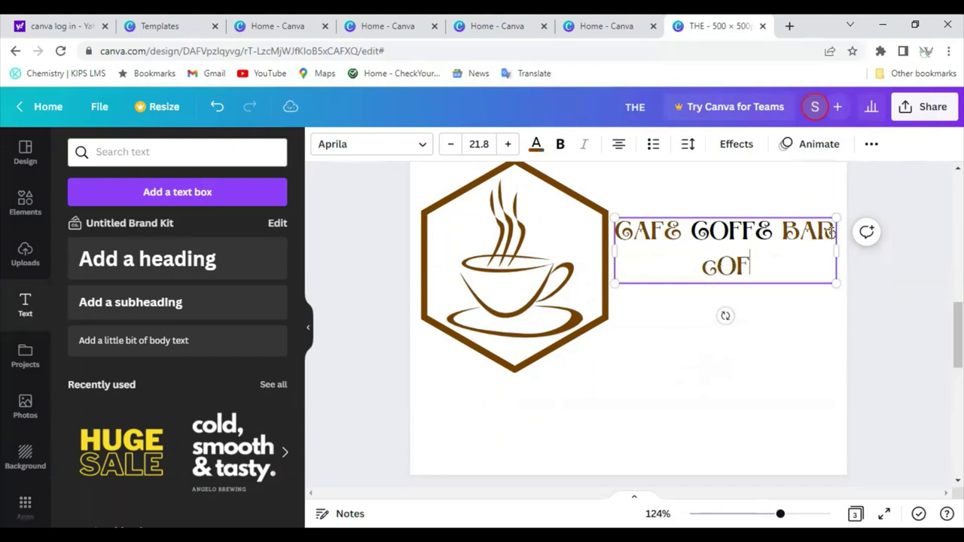
{"action": "key", "text": "BackSpace"}
{"action": "key", "text": "BackSpace"}
{"action": "key", "text": "BackSpace"}
{"action": "key", "text": "BackSpace"}
{"action": "key", "text": "BackSpace"}
{"action": "key", "text": "BackSpace"}
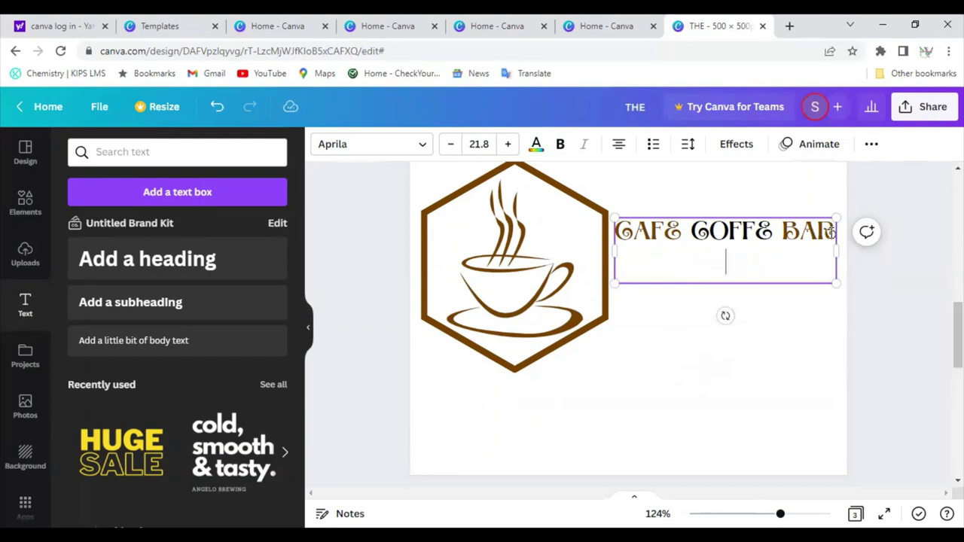
{"action": "type", "text": "COFFE"}
{"action": "key", "text": "BackSpace"}
{"action": "key", "text": "BackSpace"}
{"action": "key", "text": "BackSpace"}
{"action": "key", "text": "BackSpace"}
{"action": "key", "text": "BackSpace"}
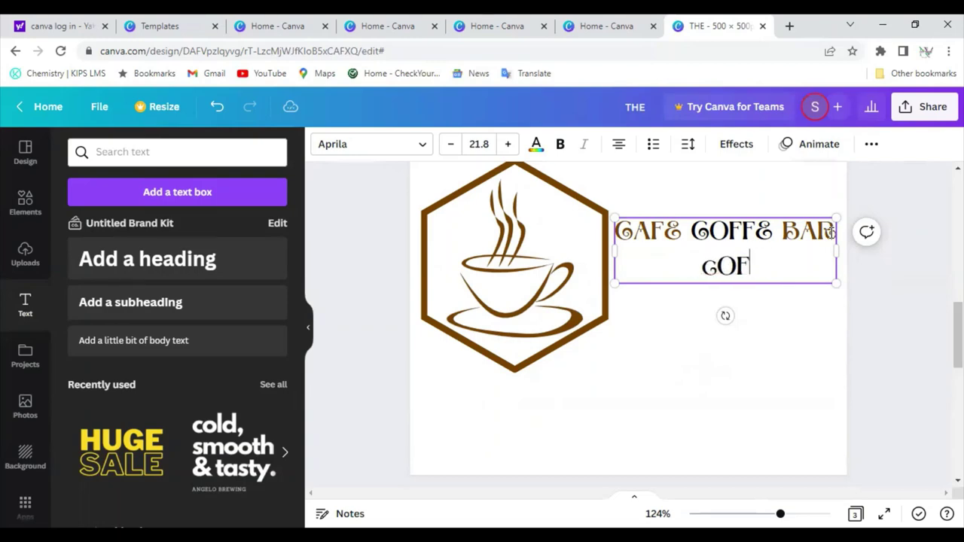
{"action": "type", "text": "COFFEE IN U"}
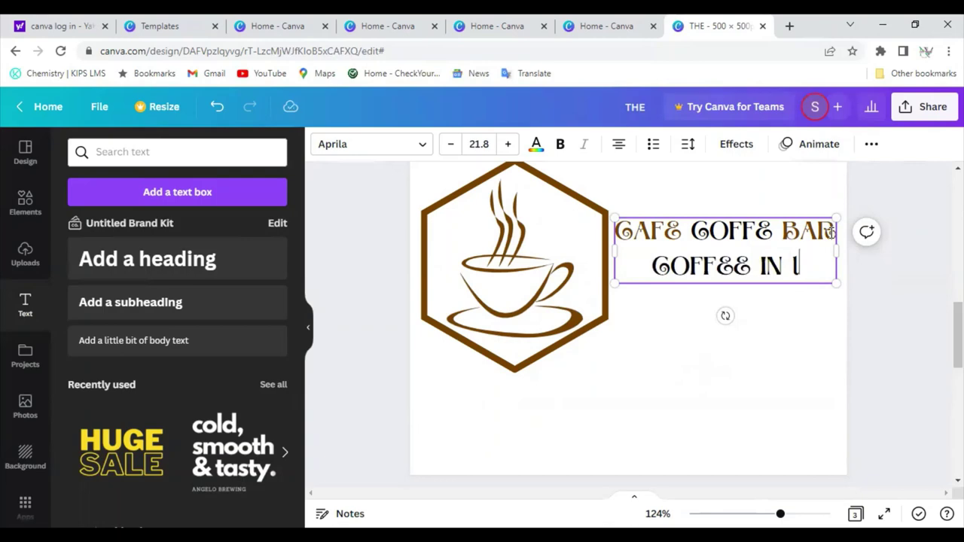
{"action": "key", "text": "BackSpace"}
{"action": "key", "text": "BackSpace"}
{"action": "key", "text": "BackSpace"}
{"action": "type", "text": "S LOVE"}
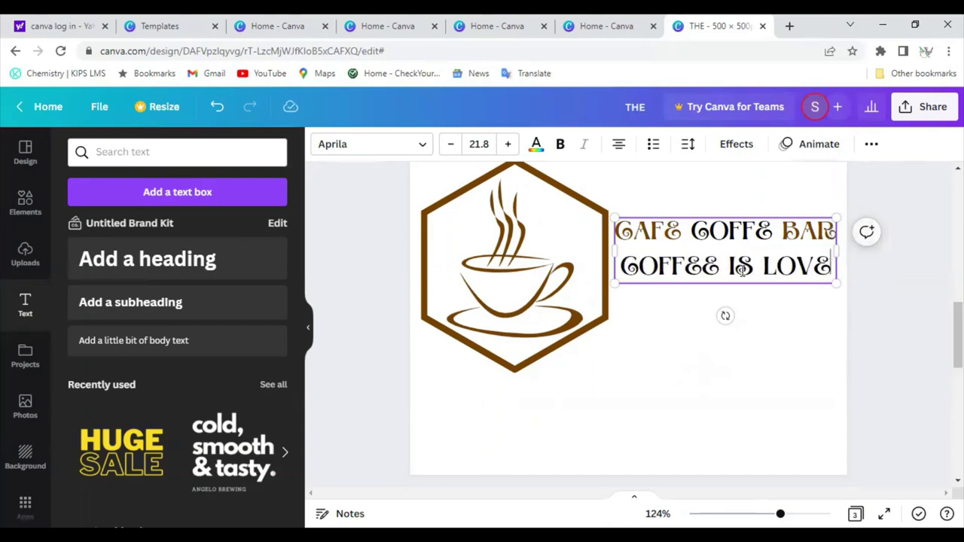
- Recolour the "COFFEE IS LOVE" line with the light brown document colour
{"action": "left_click_drag", "start_coordinate": [832, 268], "coordinate": [630, 278]}
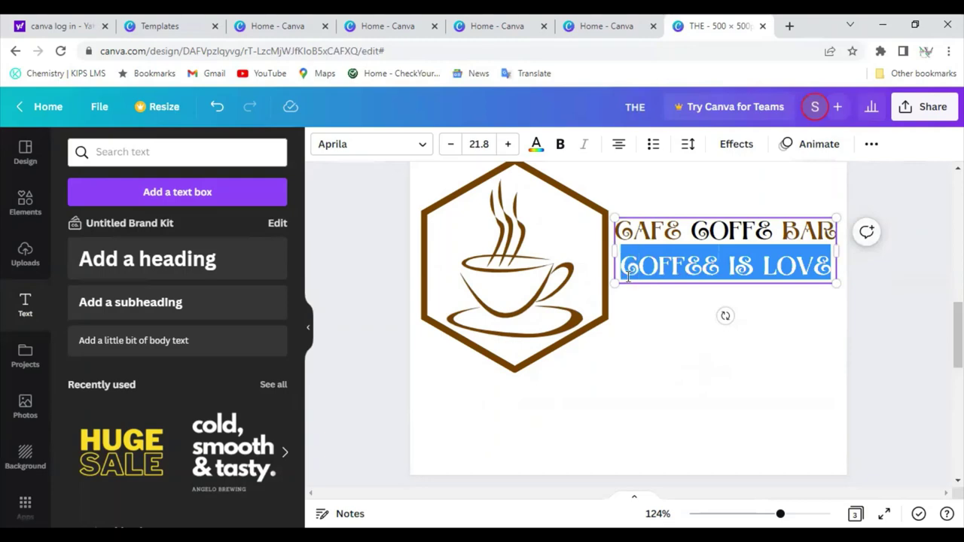
{"action": "left_click", "coordinate": [537, 145]}
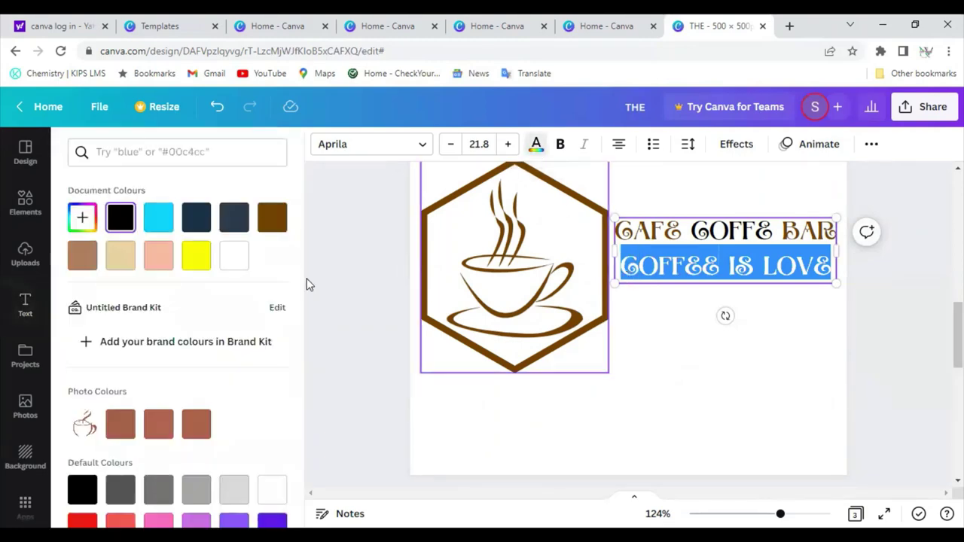
{"action": "left_click", "coordinate": [85, 260]}
{"action": "left_click", "coordinate": [708, 265]}
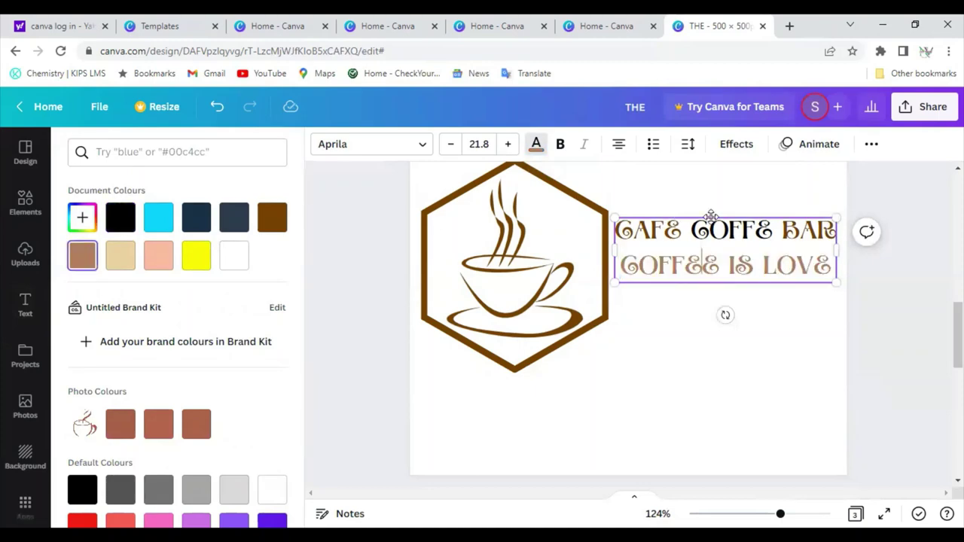
- Shrink the "COFFEE IS LOVE" line to font size 16.8 and lower the text block to the middle of the hexagon's height
{"action": "left_click_drag", "start_coordinate": [713, 228], "coordinate": [713, 234]}
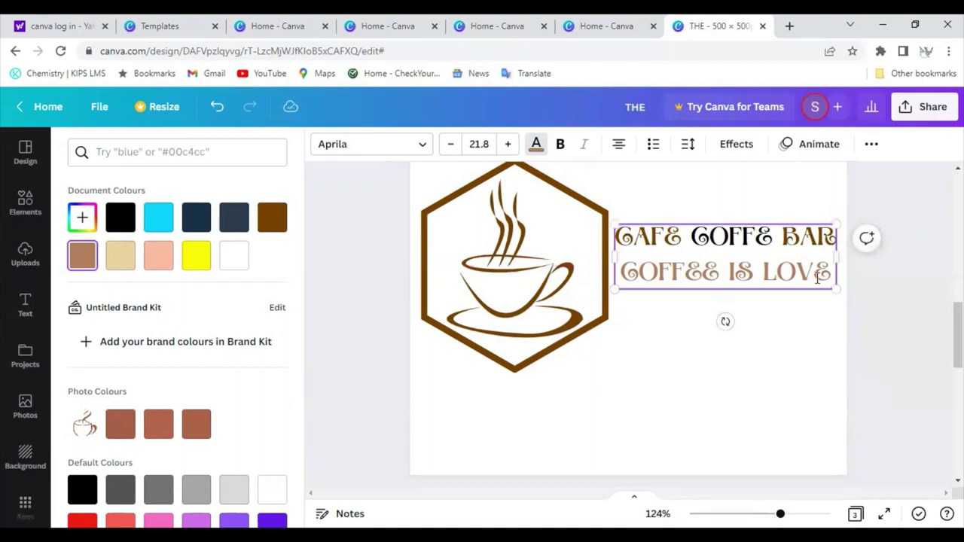
{"action": "left_click_drag", "start_coordinate": [831, 273], "coordinate": [622, 281]}
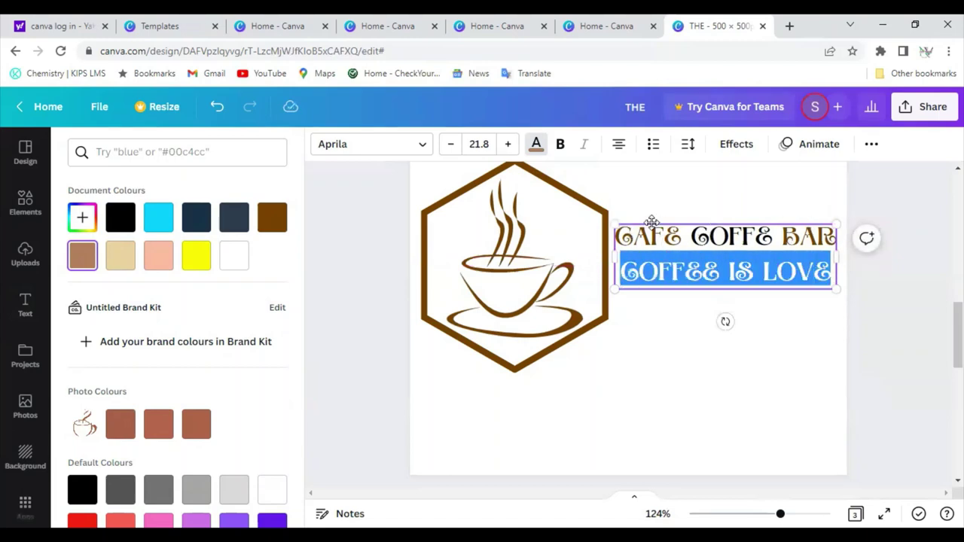
{"action": "left_click", "coordinate": [450, 144]}
{"action": "left_click", "coordinate": [450, 144]}
{"action": "left_click", "coordinate": [449, 143]}
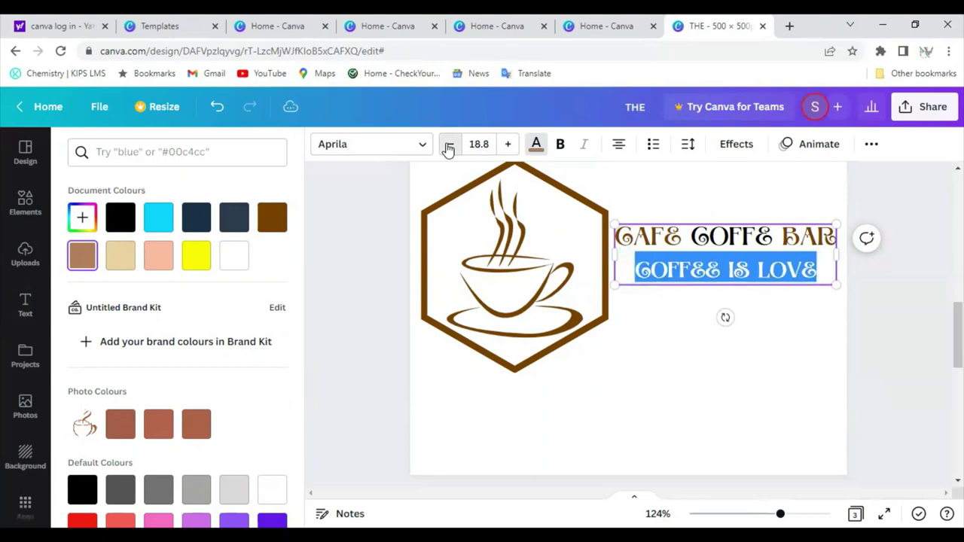
{"action": "left_click", "coordinate": [449, 144]}
{"action": "left_click", "coordinate": [449, 144]}
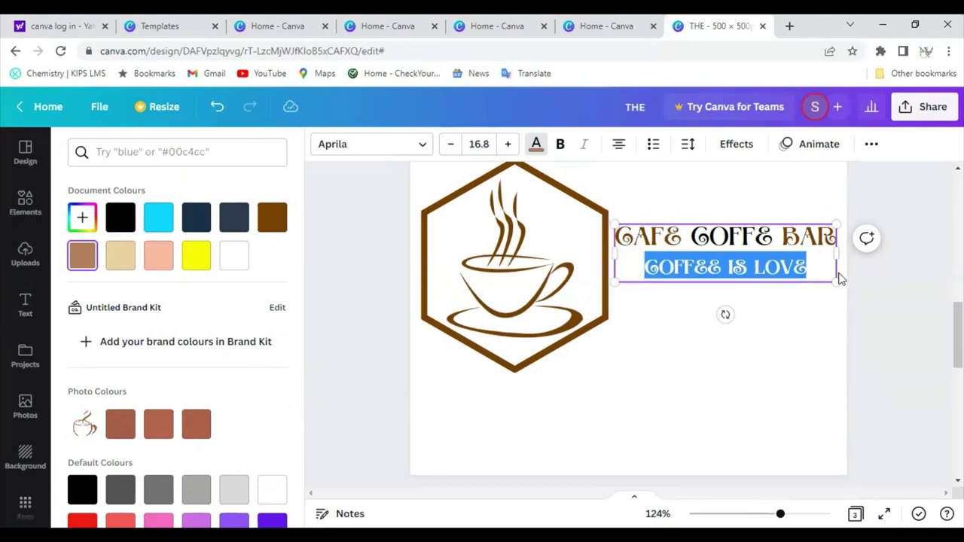
{"action": "key", "text": "Escape"}
{"action": "key", "text": "Escape"}
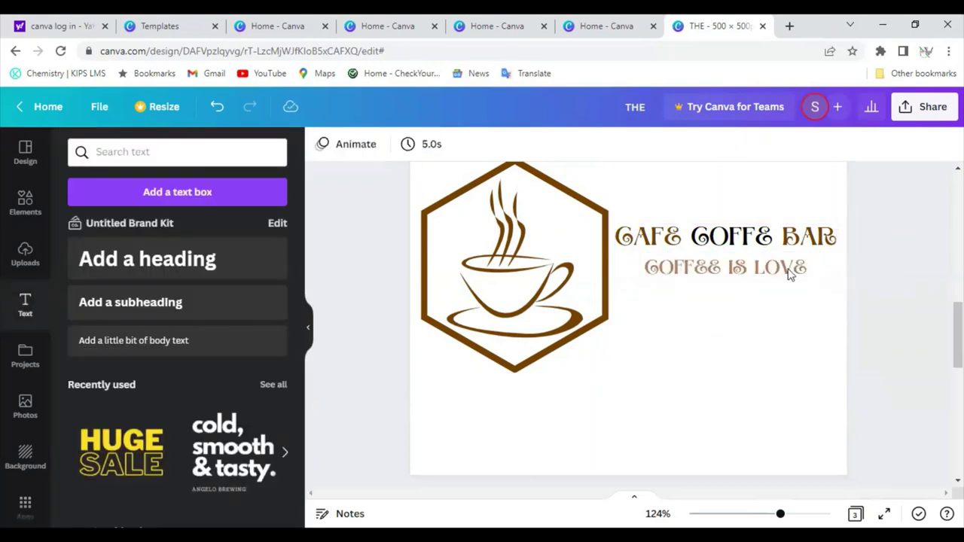
{"action": "left_click_drag", "start_coordinate": [750, 276], "coordinate": [750, 268]}
{"action": "left_click", "coordinate": [870, 291]}
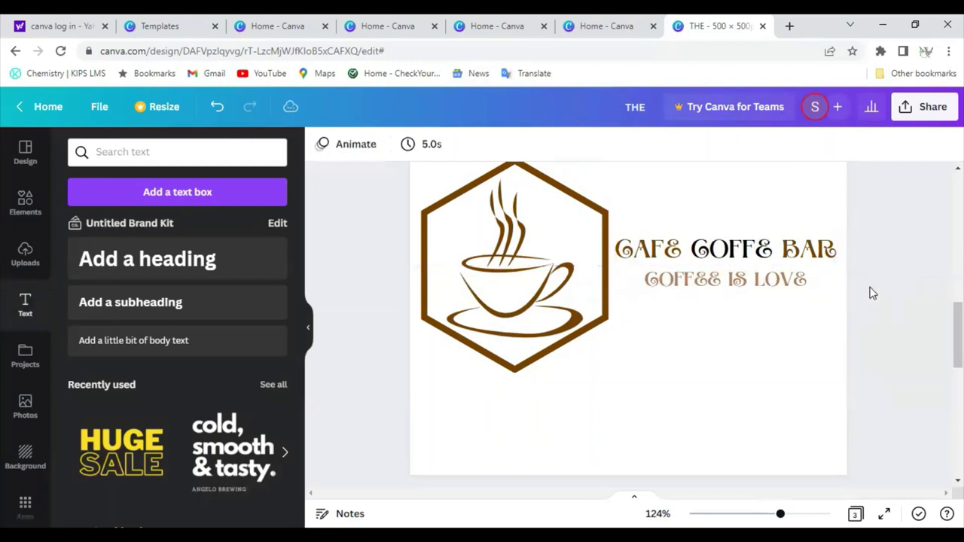
- Recolour the "COFFEE IS LOVE" line with the default black
{"action": "left_click", "coordinate": [809, 282]}
{"action": "left_click", "coordinate": [809, 282]}
{"action": "left_click_drag", "start_coordinate": [810, 282], "coordinate": [649, 289]}
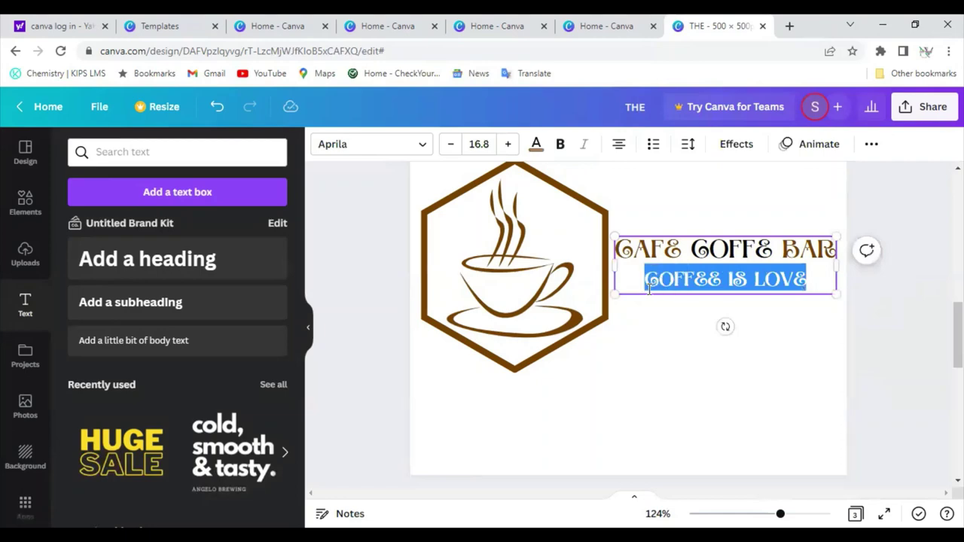
{"action": "left_click", "coordinate": [537, 153]}
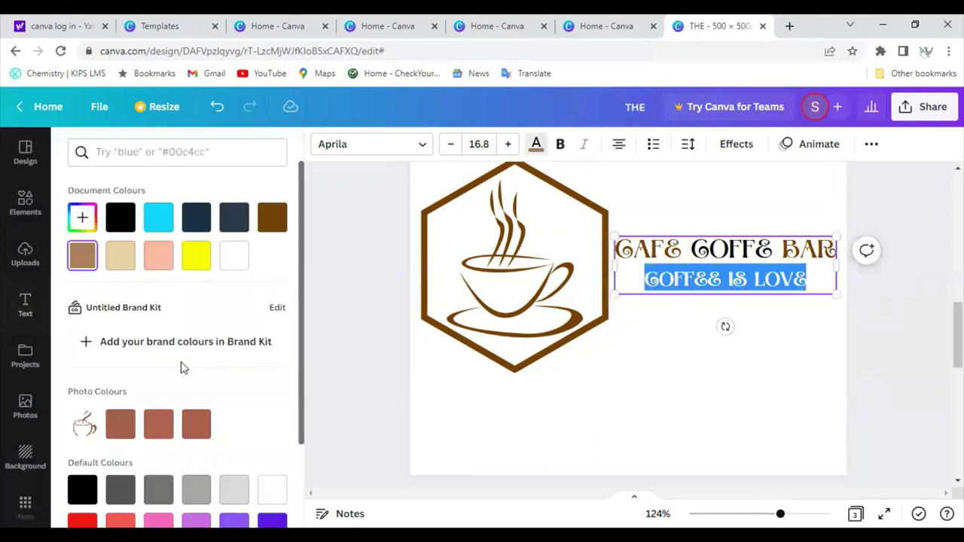
{"action": "scroll", "coordinate": [151, 365], "scroll_direction": "down", "scroll_amount": 3}
{"action": "left_click", "coordinate": [80, 383]}
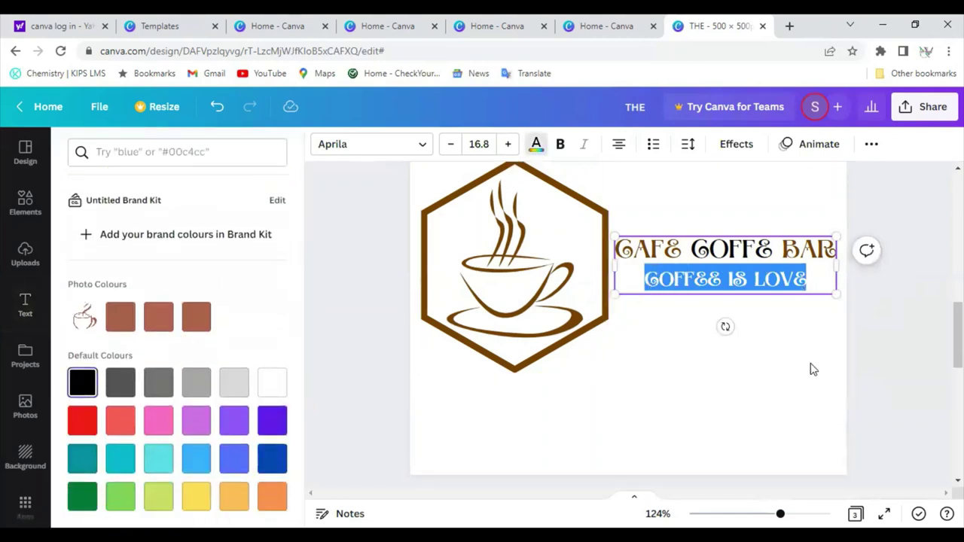
{"action": "key", "text": "Escape"}
{"action": "left_click", "coordinate": [759, 267]}
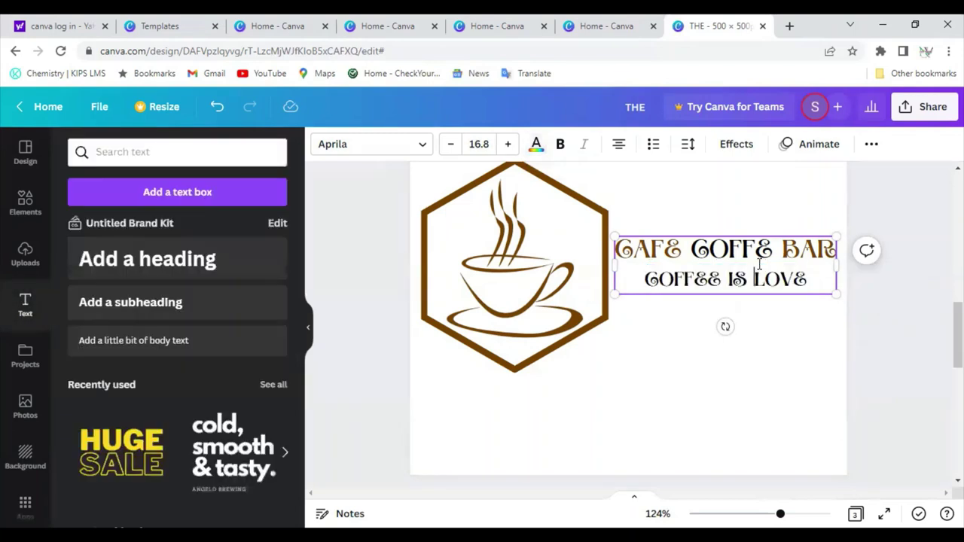
{"action": "left_click", "coordinate": [917, 307]}
- Recolour the "COFFEE IS LOVE" line with the dark brown document colour used for the hexagon and cup
{"action": "left_click", "coordinate": [813, 280]}
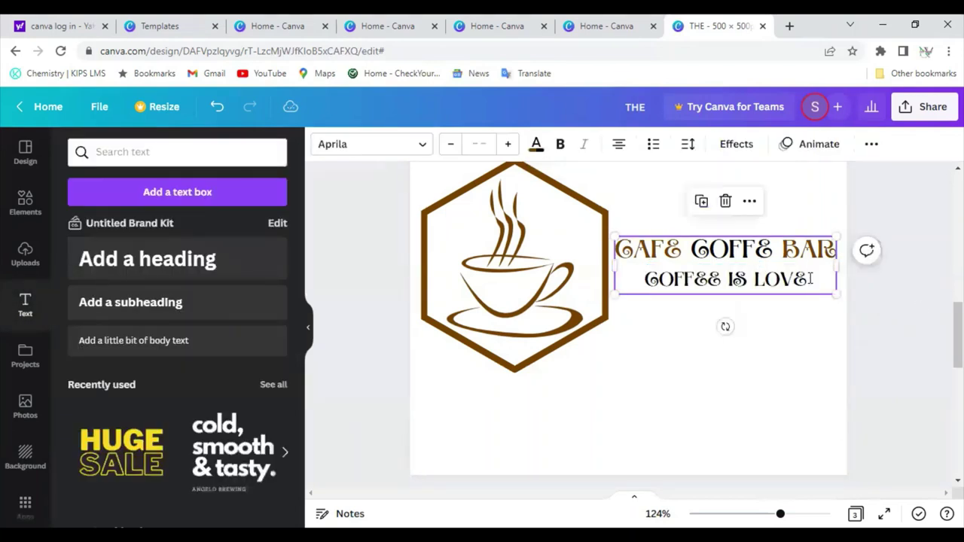
{"action": "triple_click", "coordinate": [811, 281]}
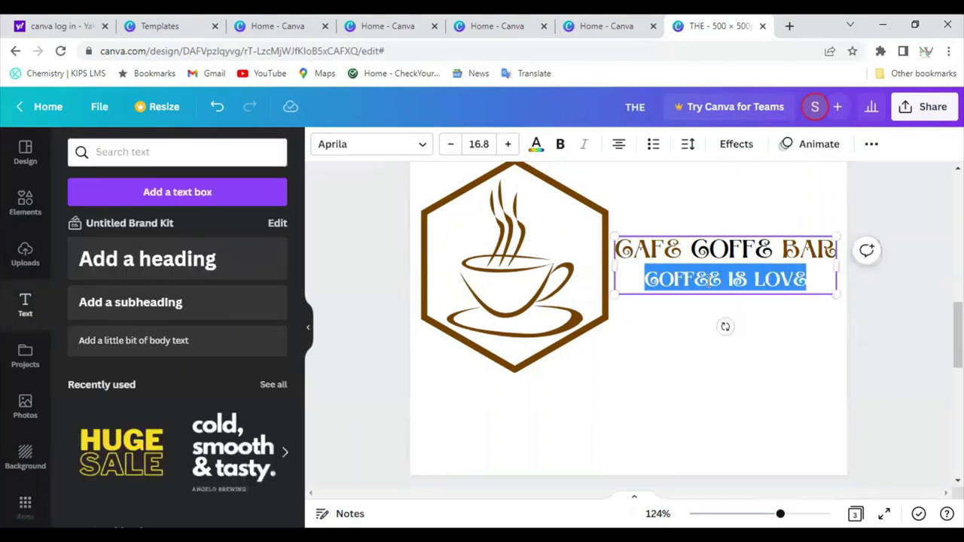
{"action": "left_click", "coordinate": [538, 148]}
{"action": "left_click", "coordinate": [272, 218]}
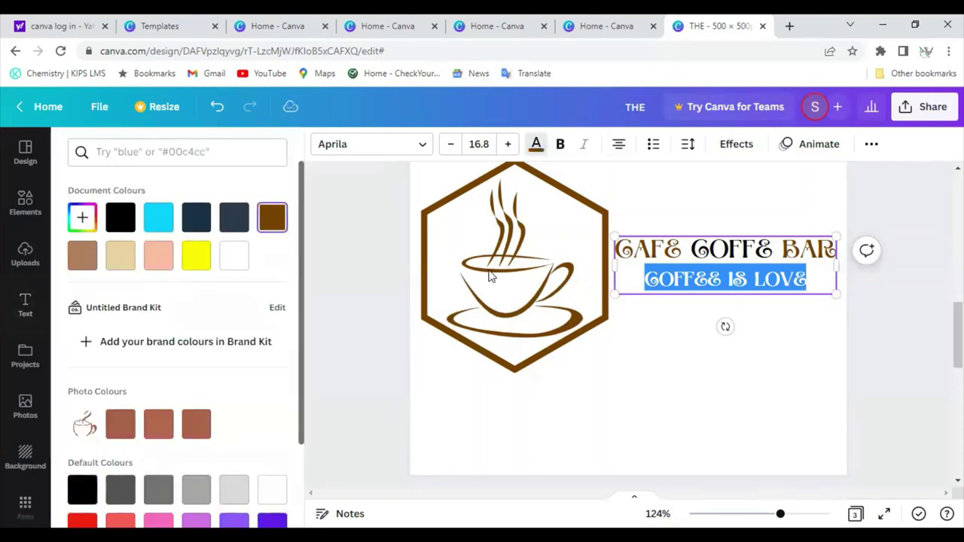
{"action": "key", "text": "Escape"}
{"action": "key", "text": "Escape"}
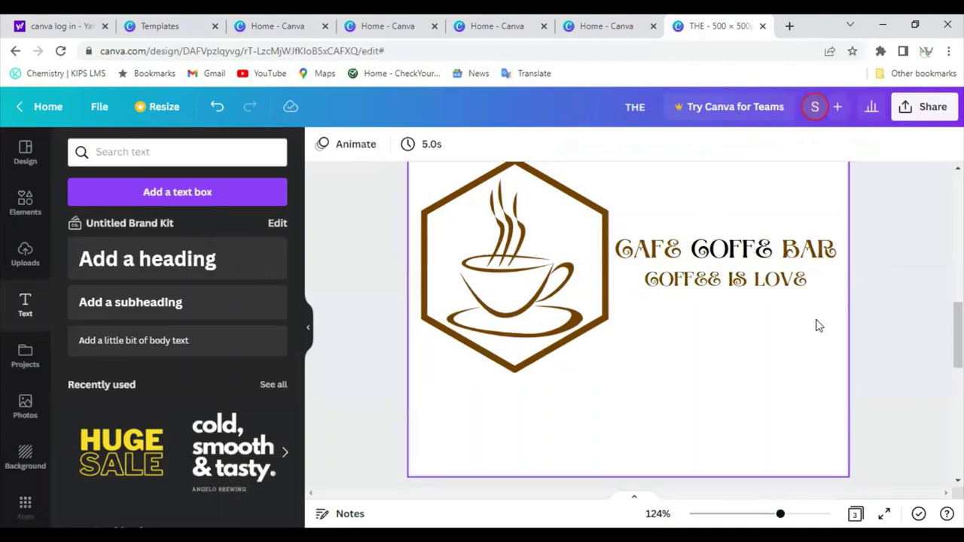
- Group the hexagon, the cup and the two-line text block into one logo
{"action": "left_click", "coordinate": [546, 233]}
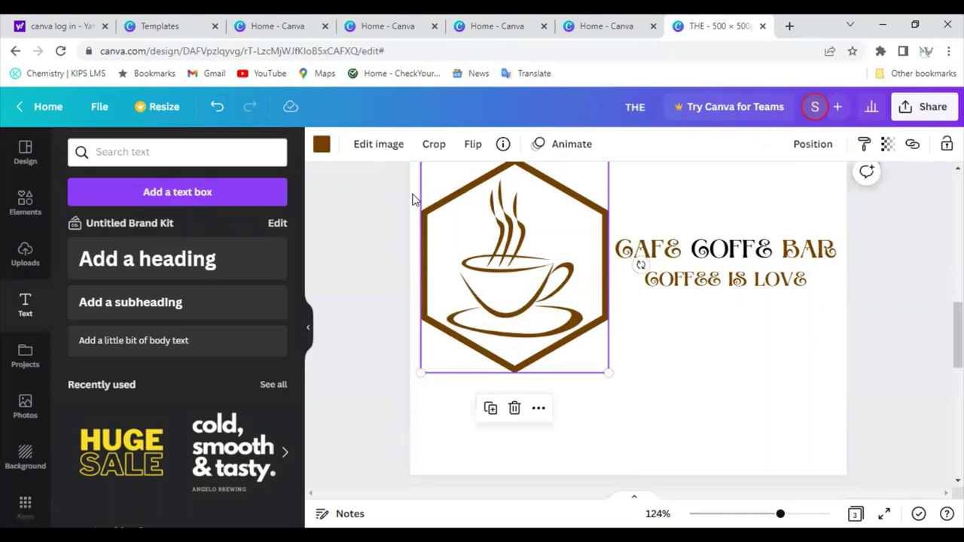
{"action": "left_click_drag", "start_coordinate": [411, 173], "coordinate": [820, 294]}
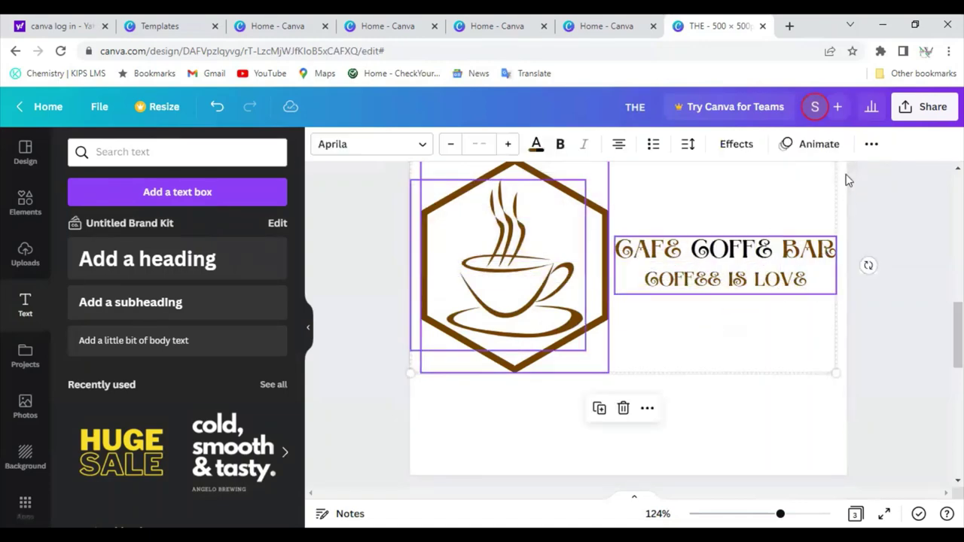
{"action": "left_click", "coordinate": [648, 408]}
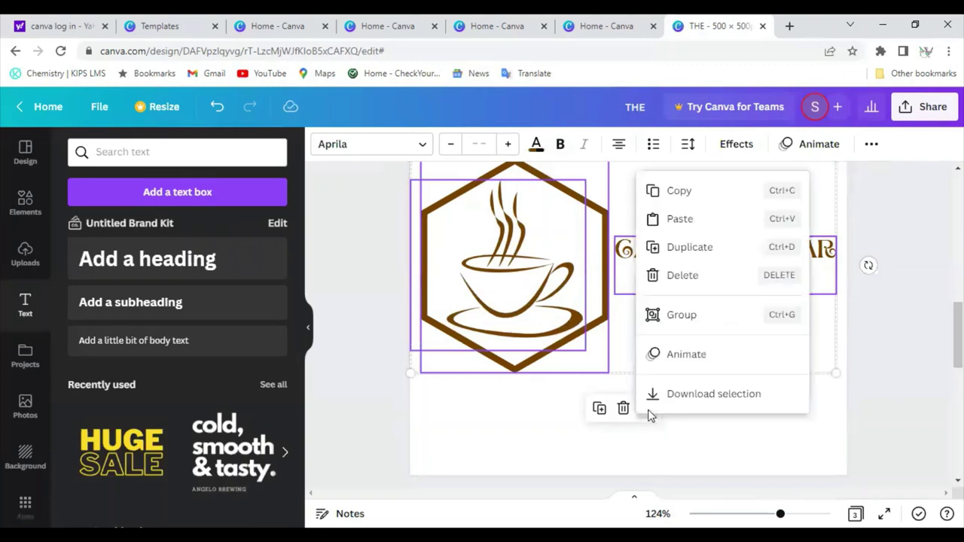
{"action": "left_click", "coordinate": [682, 315]}
{"action": "left_click", "coordinate": [721, 275]}
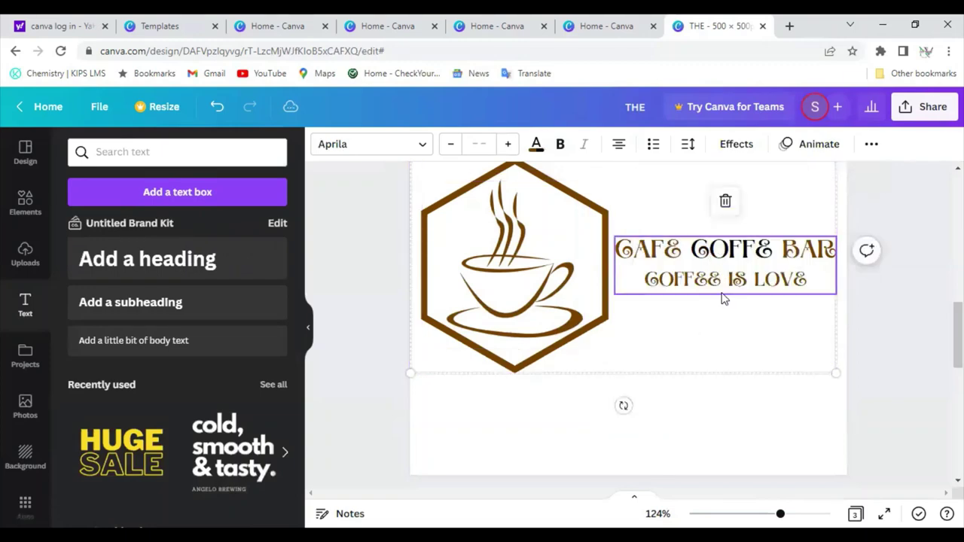
- Shrink the grouped cafe logo to roughly a quarter of the page's width and move it near the page's left edge
{"action": "left_click_drag", "start_coordinate": [724, 297], "coordinate": [724, 316]}
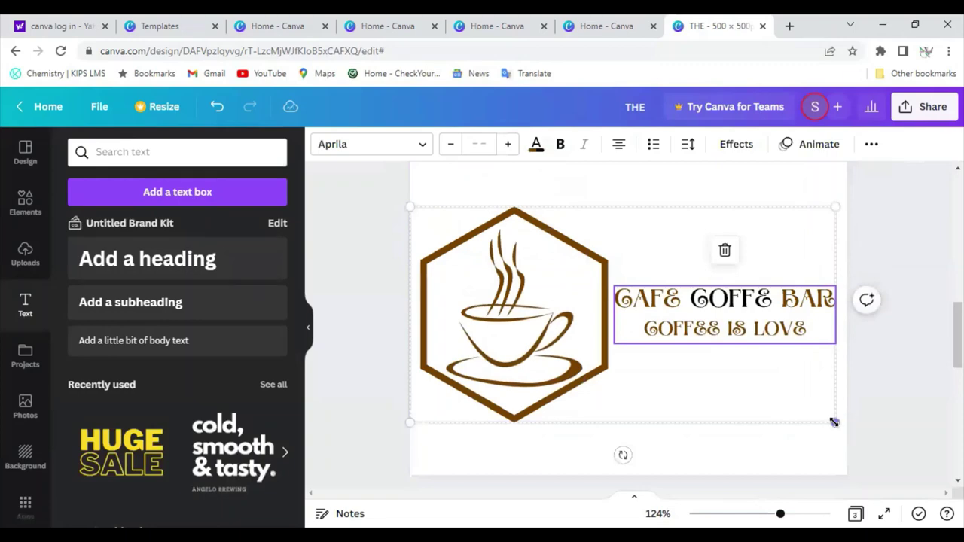
{"action": "left_click_drag", "start_coordinate": [786, 402], "coordinate": [579, 279]}
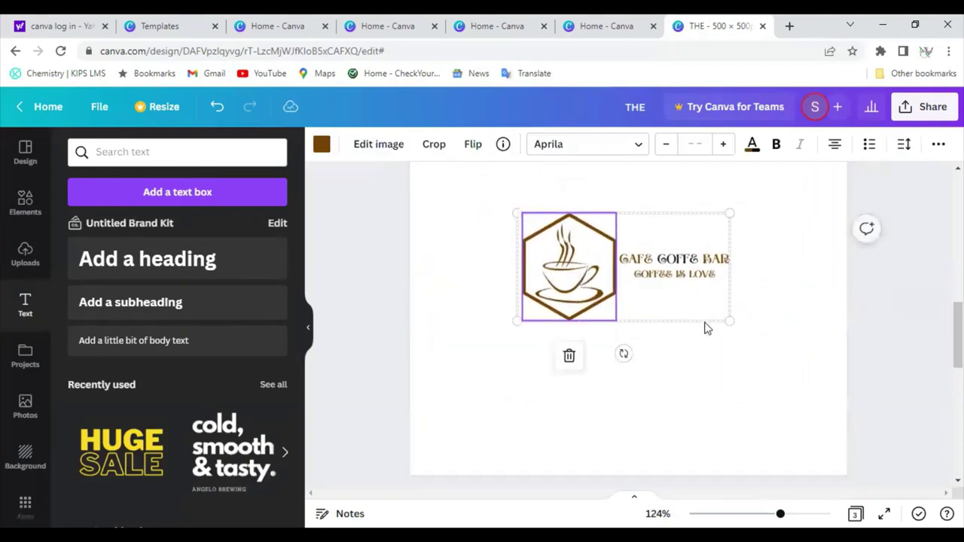
{"action": "left_click_drag", "start_coordinate": [637, 299], "coordinate": [618, 295]}
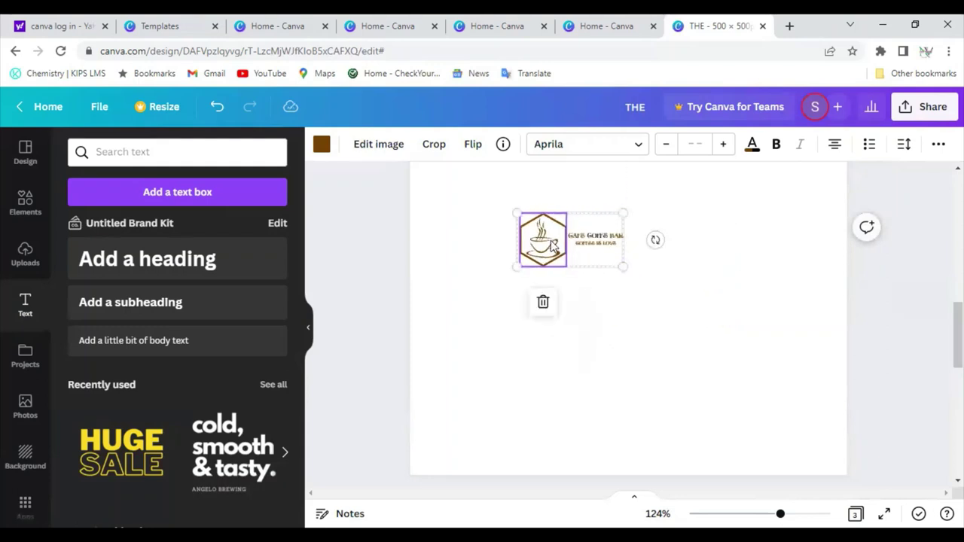
{"action": "left_click_drag", "start_coordinate": [543, 241], "coordinate": [454, 228]}
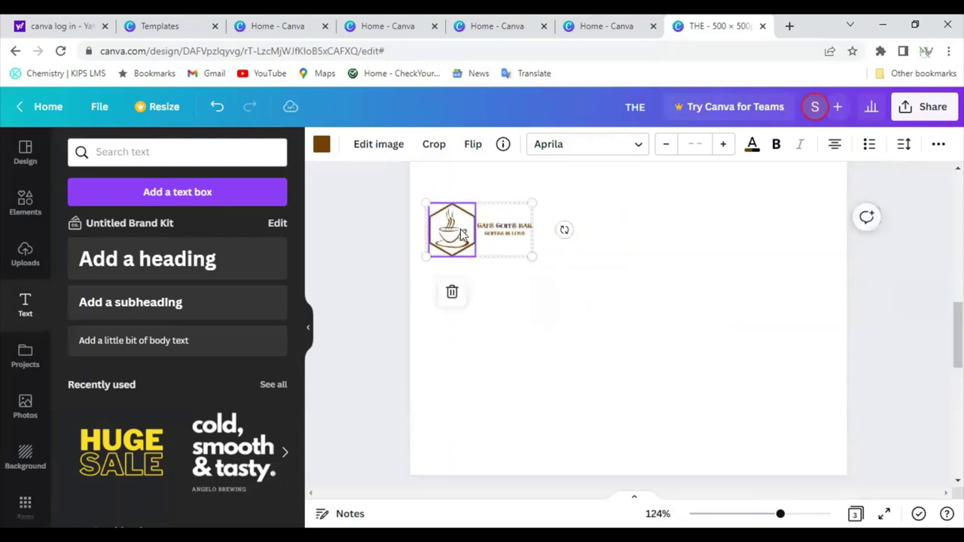
{"action": "key", "text": "Escape"}
{"action": "scroll", "coordinate": [463, 235], "scroll_direction": "up", "scroll_amount": 5}
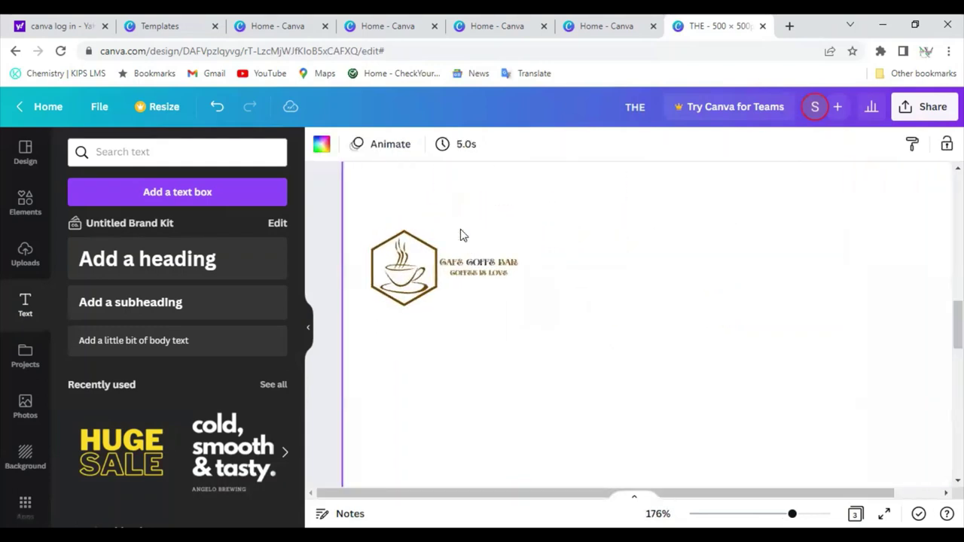
{"action": "left_click_drag", "start_coordinate": [513, 300], "coordinate": [545, 317]}
{"action": "left_click", "coordinate": [653, 333]}
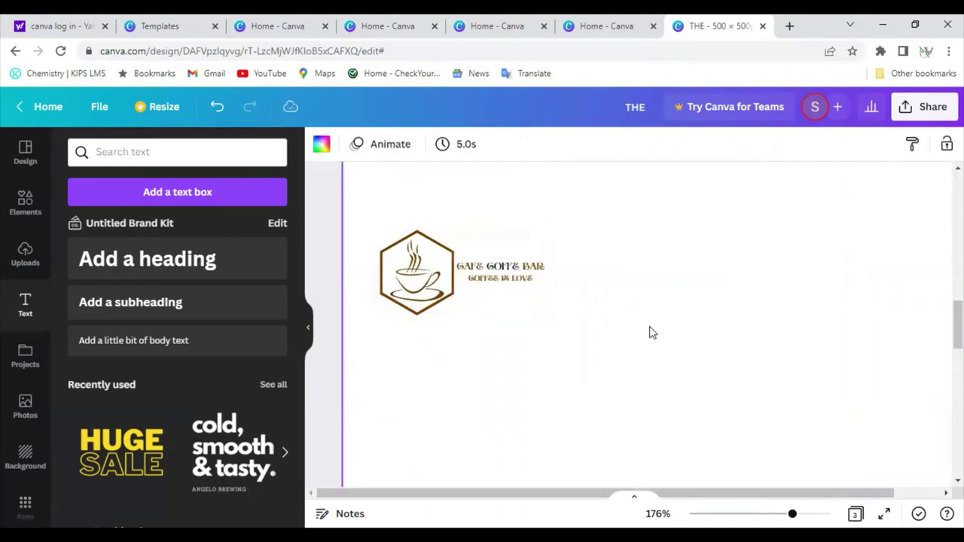
- Shrink the gym shield logo on page 1 to a small badge and move it into the page's upper-left corner
{"action": "scroll", "coordinate": [622, 322], "scroll_direction": "up", "scroll_amount": 10}
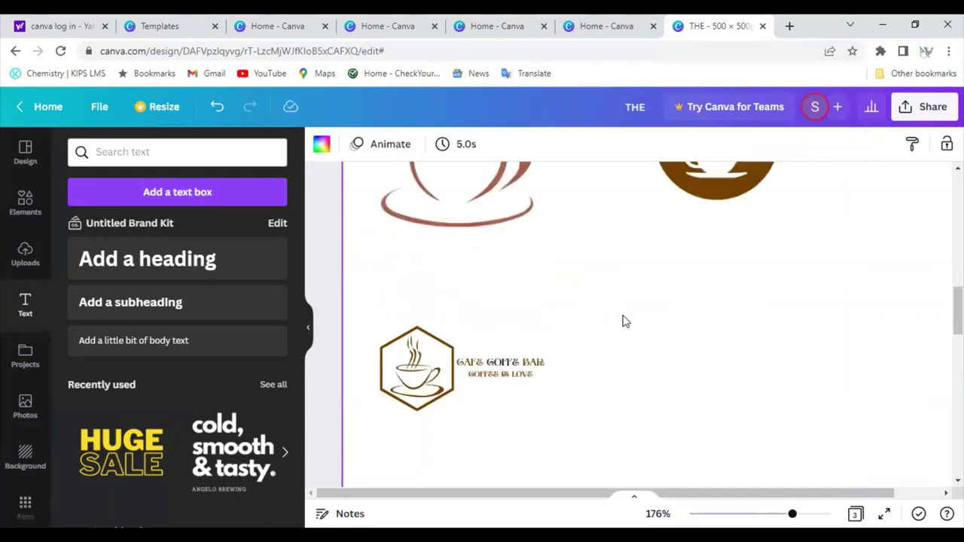
{"action": "left_click", "coordinate": [708, 294]}
{"action": "scroll", "coordinate": [814, 369], "scroll_direction": "down", "scroll_amount": 3}
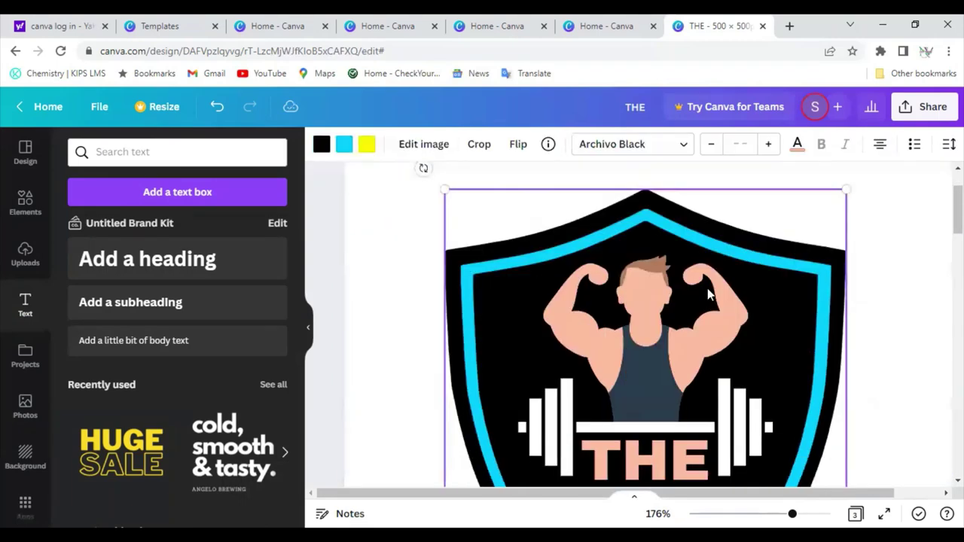
{"action": "scroll", "coordinate": [814, 390], "scroll_direction": "down", "scroll_amount": 3}
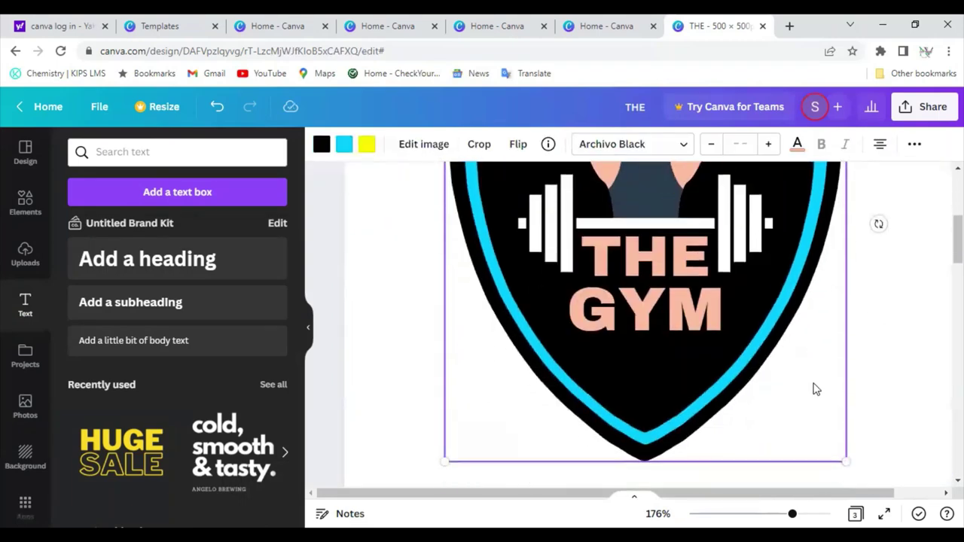
{"action": "left_click_drag", "start_coordinate": [846, 425], "coordinate": [654, 197]}
{"action": "scroll", "coordinate": [599, 254], "scroll_direction": "up", "scroll_amount": 7}
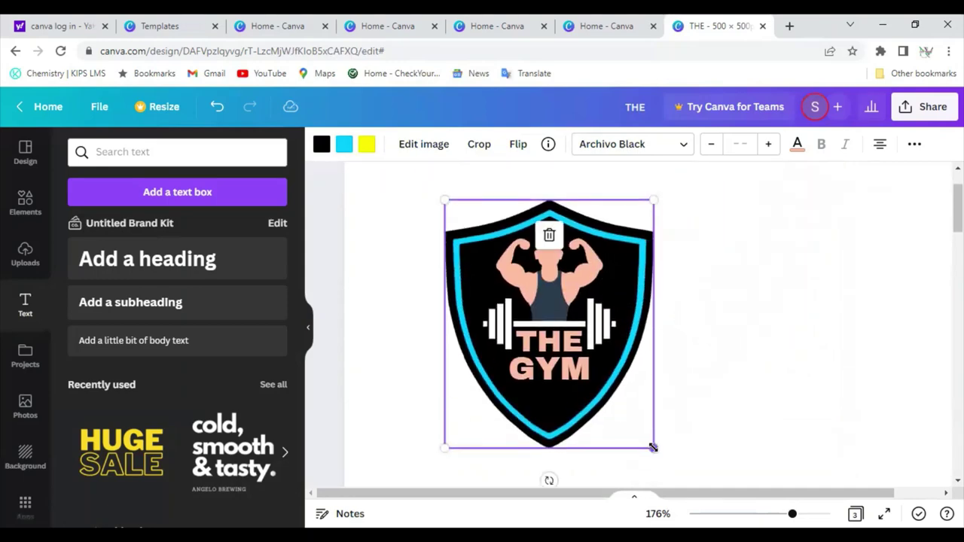
{"action": "left_click_drag", "start_coordinate": [652, 448], "coordinate": [413, 263]}
{"action": "scroll", "coordinate": [566, 325], "scroll_direction": "up", "scroll_amount": 2}
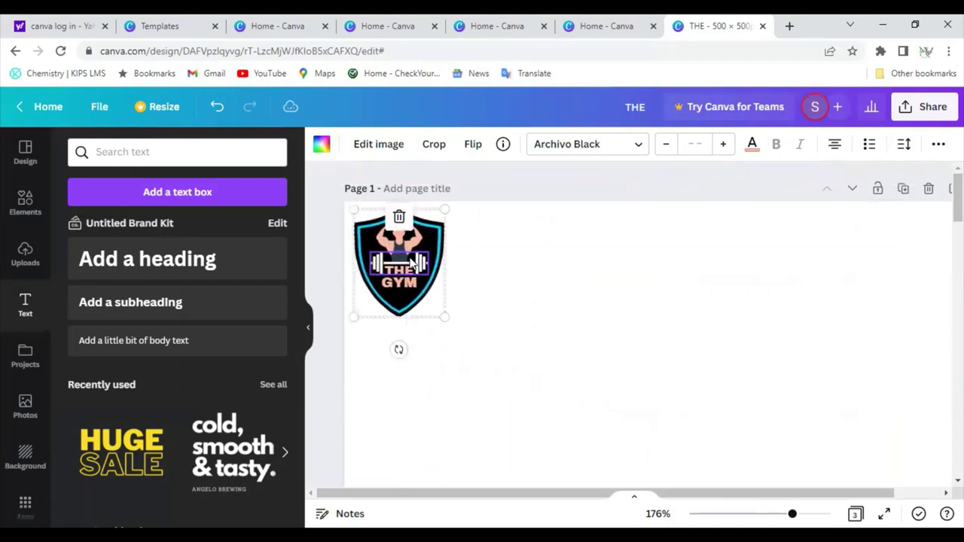
{"action": "left_click", "coordinate": [595, 324]}
- Nudge the small gym shield logo slightly up and to the right on page 1, and deselect it
{"action": "scroll", "coordinate": [595, 324], "scroll_direction": "down", "scroll_amount": 3}
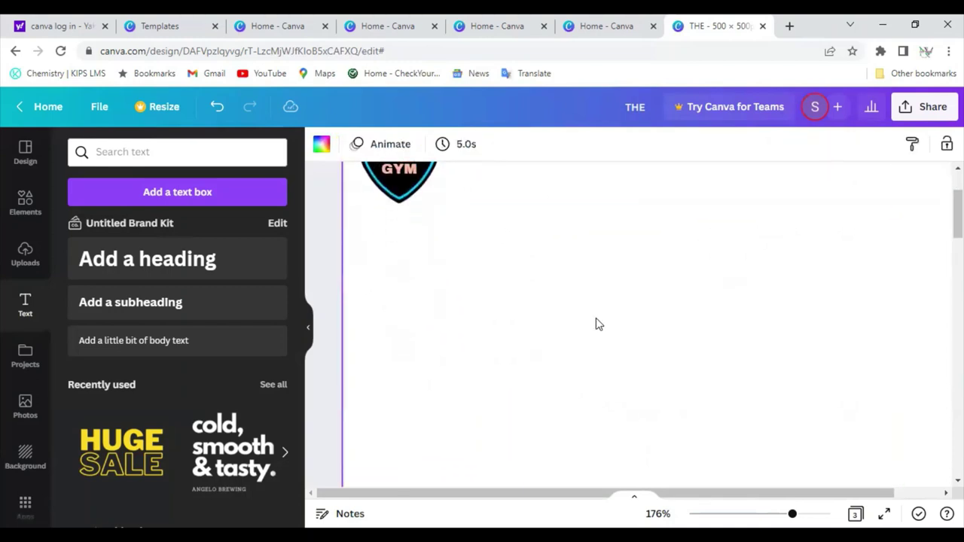
{"action": "scroll", "coordinate": [595, 324], "scroll_direction": "down", "scroll_amount": 4}
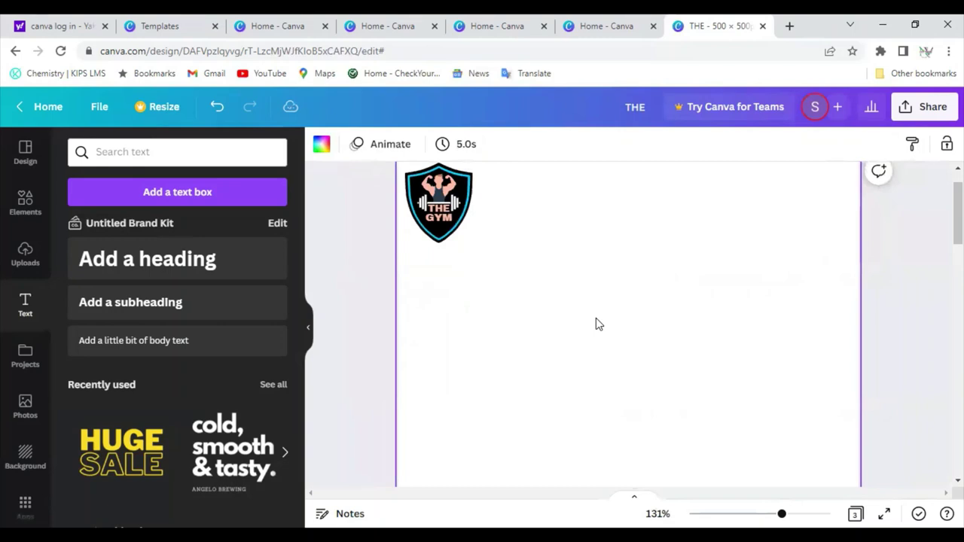
{"action": "left_click", "coordinate": [456, 222]}
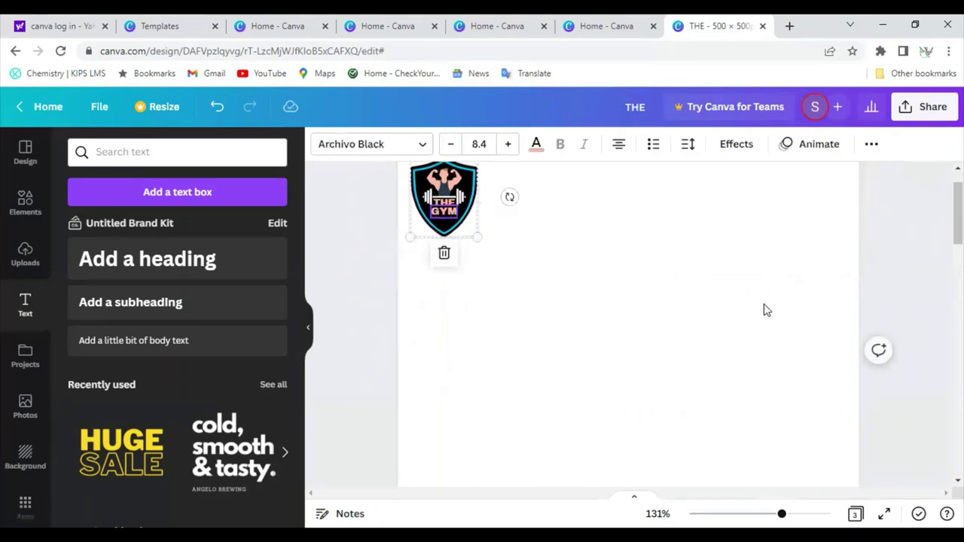
{"action": "left_click", "coordinate": [401, 278]}
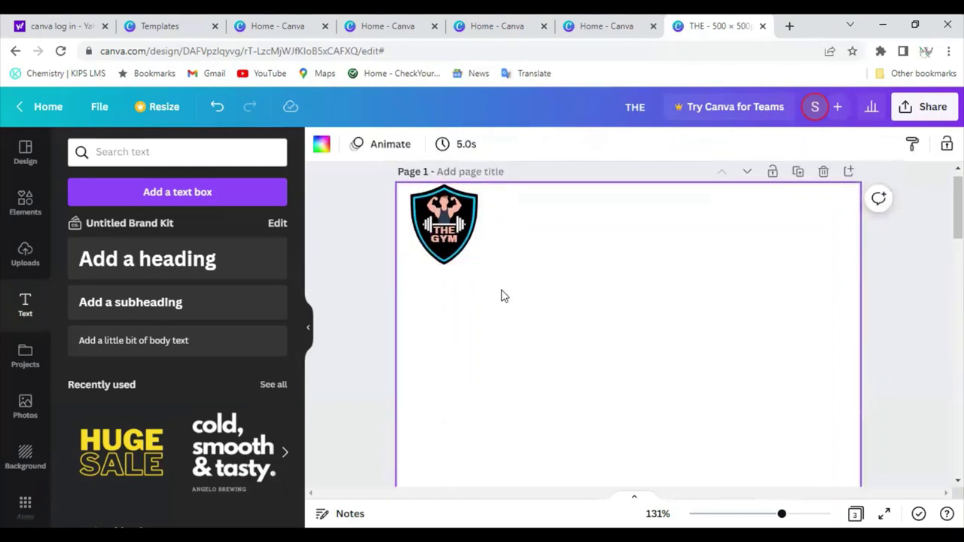
- Return to the page with the cafe logo, search the elements library for "diet plan" and clear the search
{"action": "scroll", "coordinate": [525, 266], "scroll_direction": "down", "scroll_amount": 10}
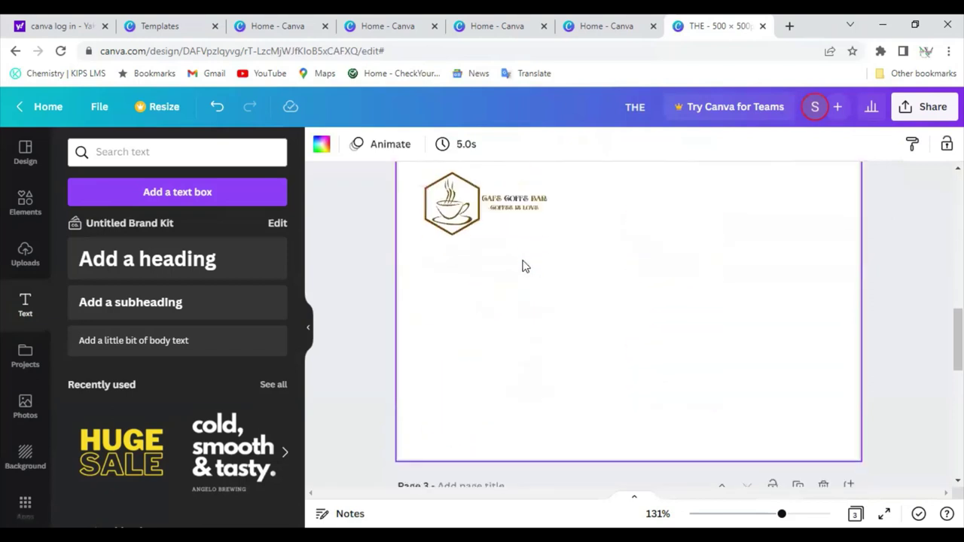
{"action": "left_click", "coordinate": [27, 211]}
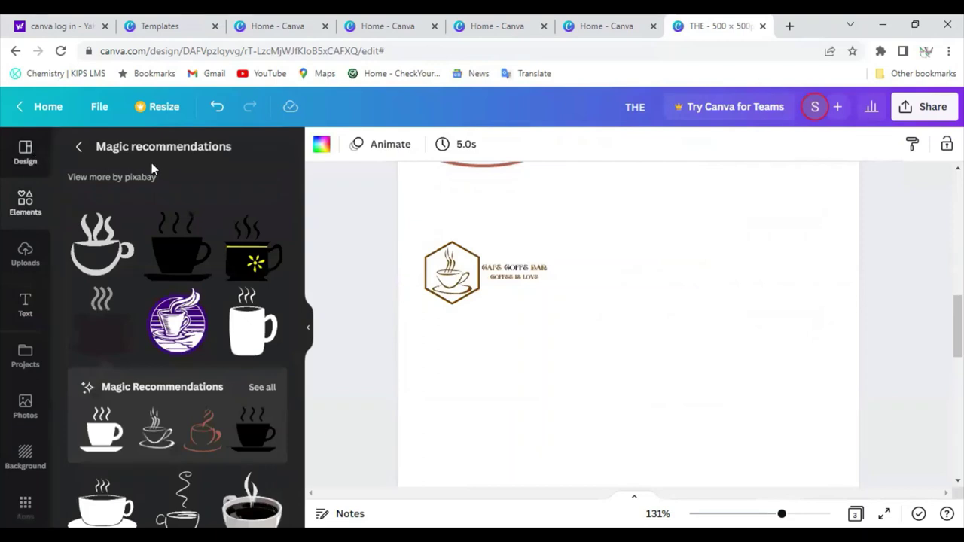
{"action": "left_click", "coordinate": [76, 148]}
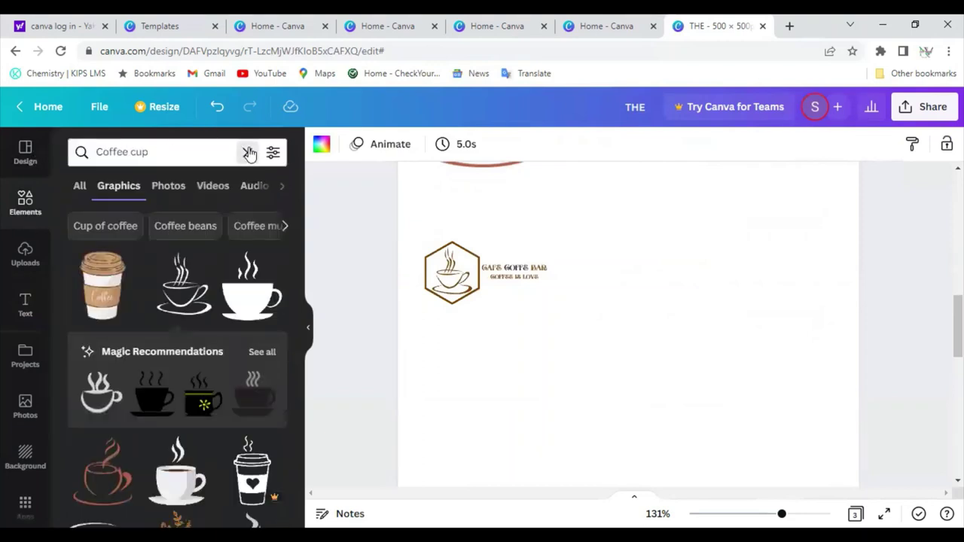
{"action": "key", "text": "ctrl+a"}
{"action": "key", "text": "BackSpace"}
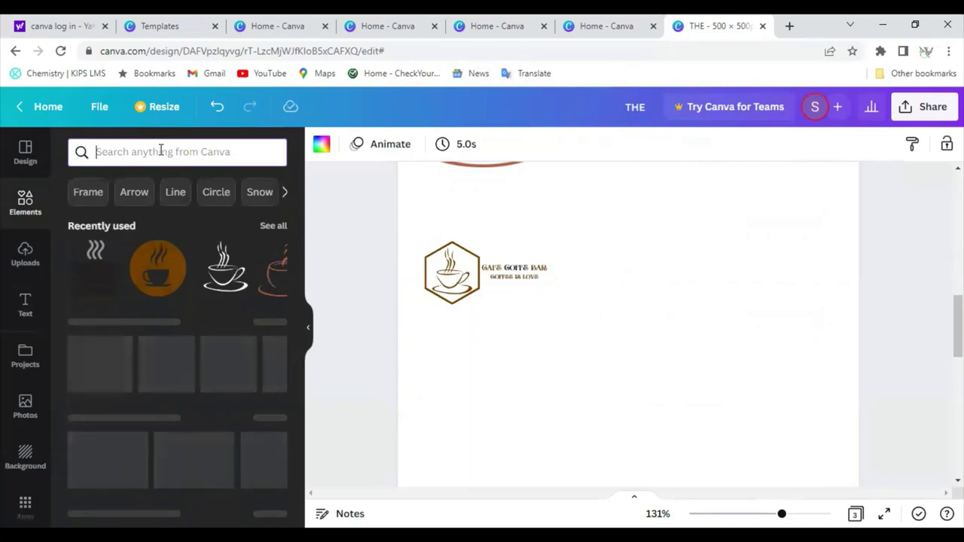
{"action": "type", "text": "DIET"}
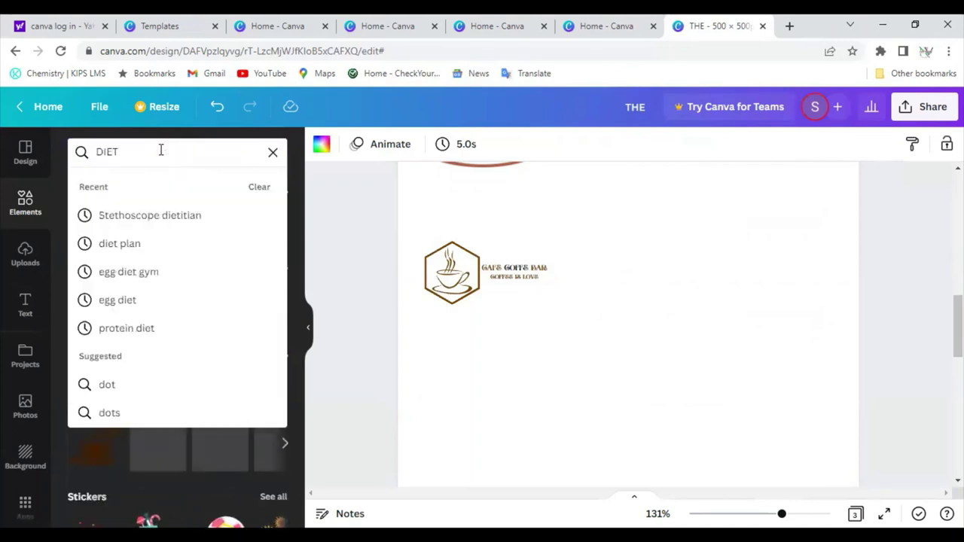
{"action": "left_click", "coordinate": [157, 258]}
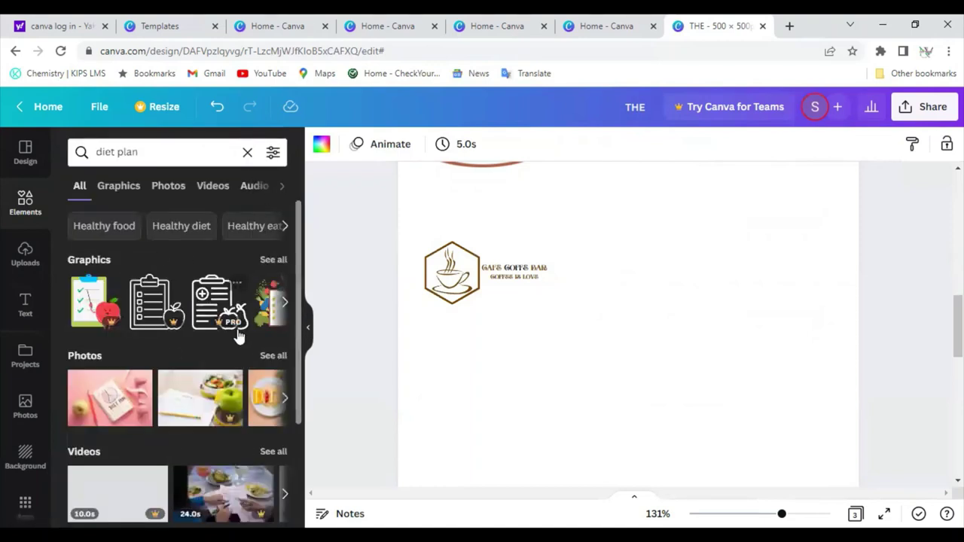
{"action": "left_click", "coordinate": [248, 152]}
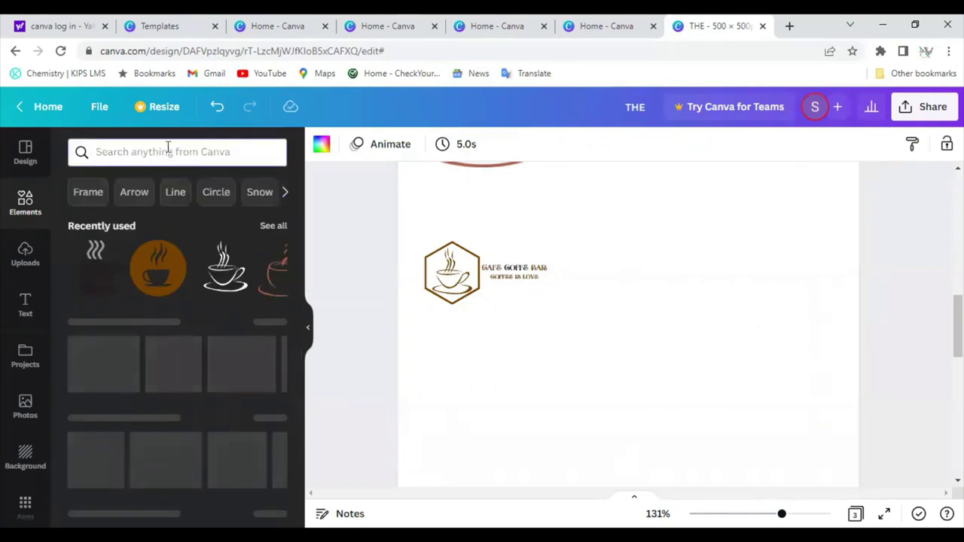
{"action": "left_click", "coordinate": [167, 150]}
{"action": "type", "text": "DIE"}
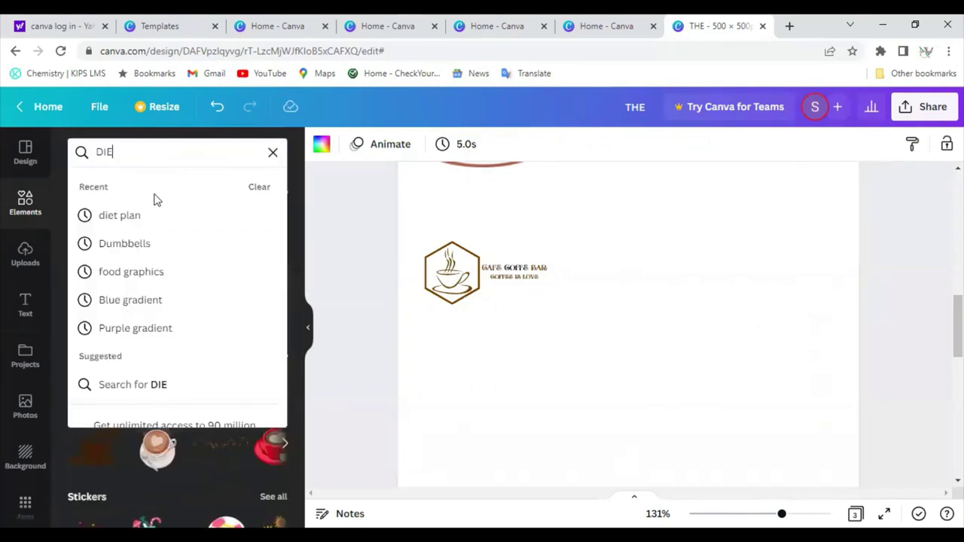
{"action": "key", "text": "BackSpace"}
{"action": "key", "text": "BackSpace"}
{"action": "key", "text": "BackSpace"}
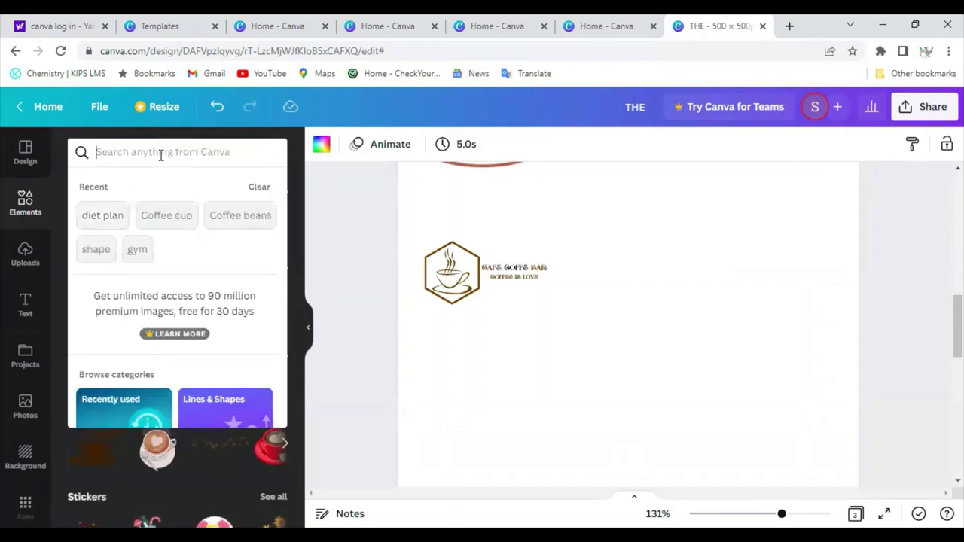
- Search the elements library for "stethocope dietitian"
{"action": "type", "text": "stethoch"}
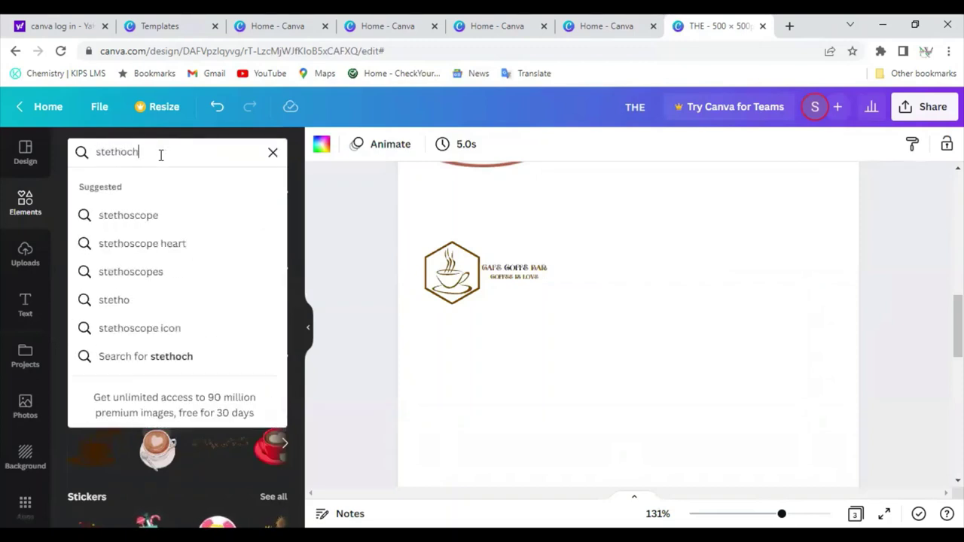
{"action": "key", "text": "BackSpace"}
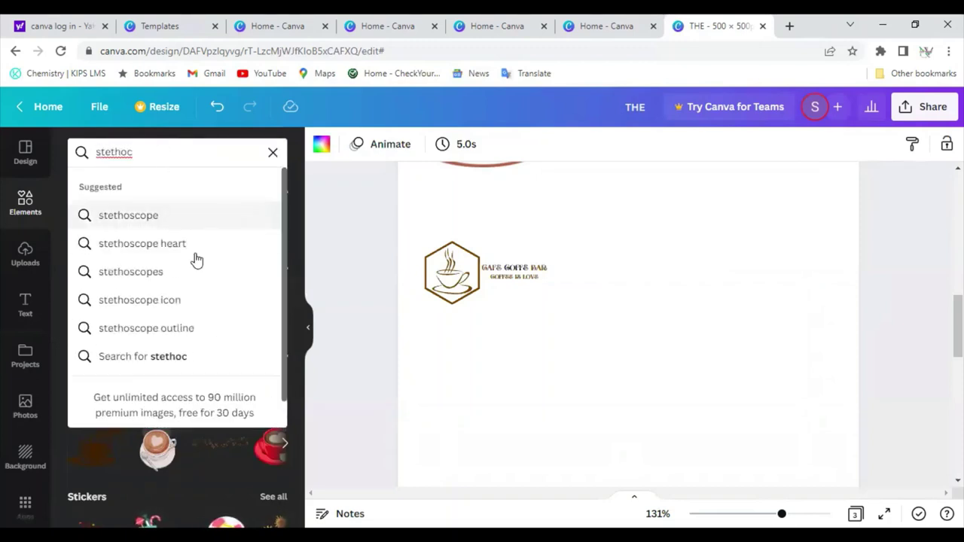
{"action": "type", "text": "opw"}
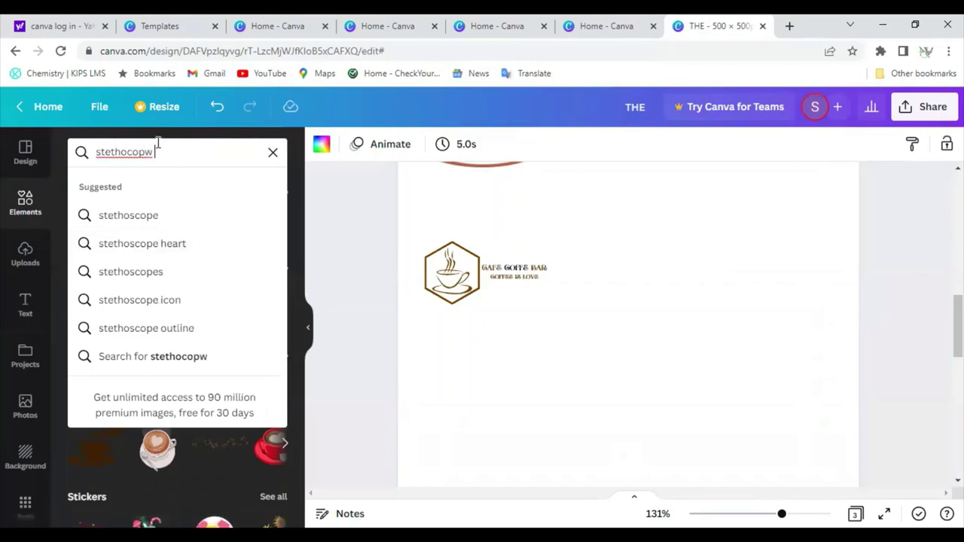
{"action": "key", "text": "BackSpace"}
{"action": "type", "text": "e"}
{"action": "type", "text": " dietitian"}
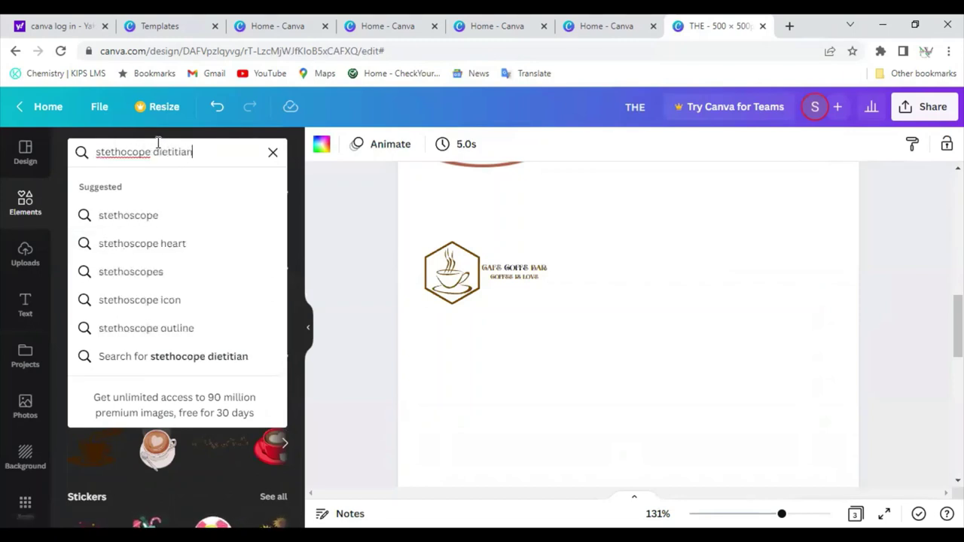
{"action": "key", "text": "Return"}
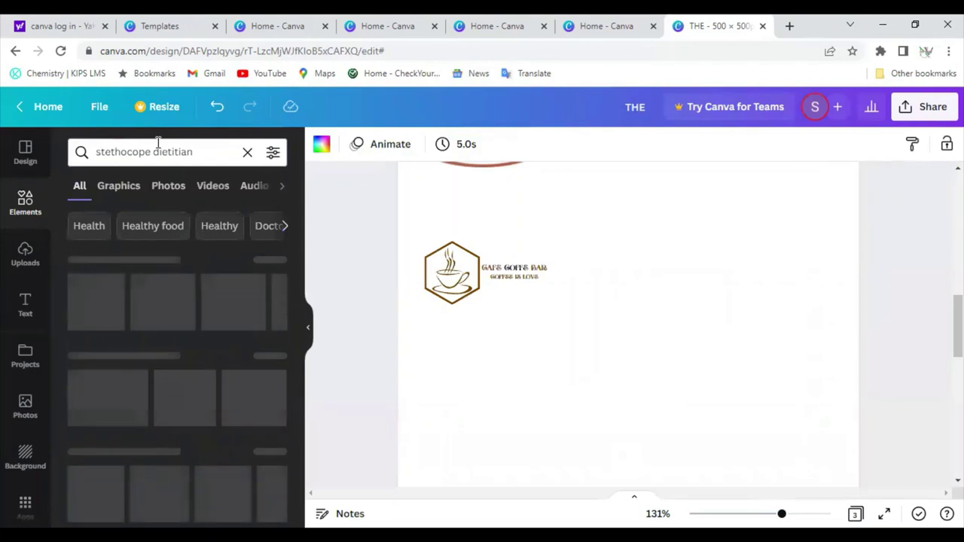